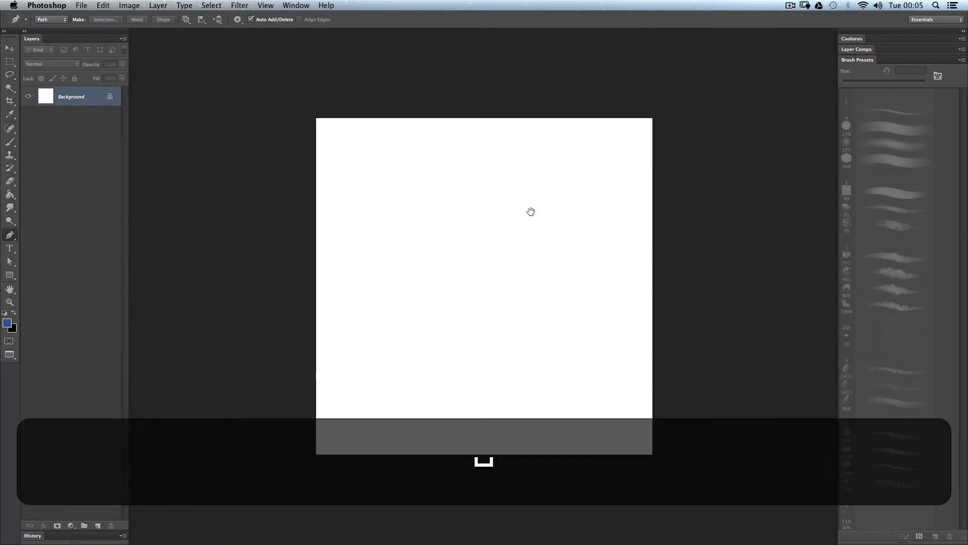
Add a new empty layer above the Background layer.
drag(489, 216, 450, 215)
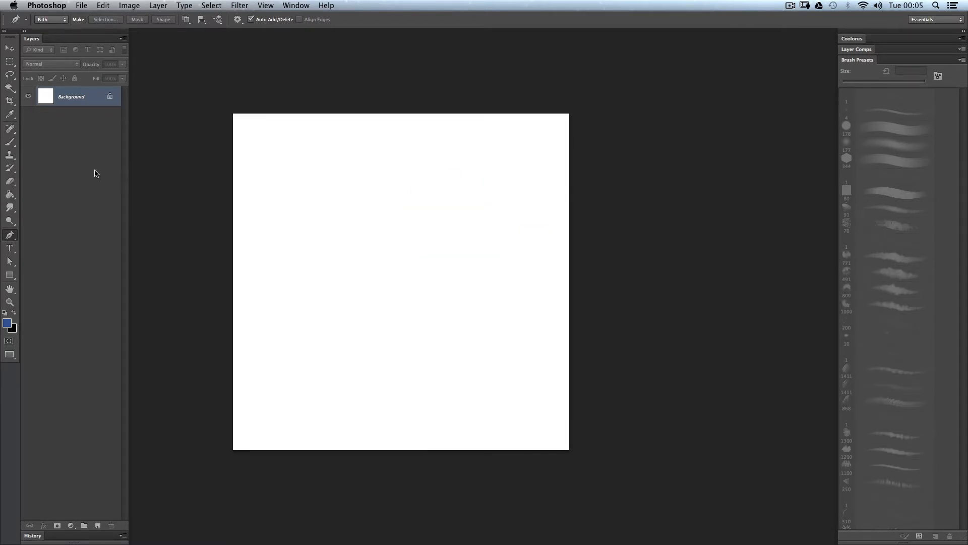
key(super+alt+shift+n)
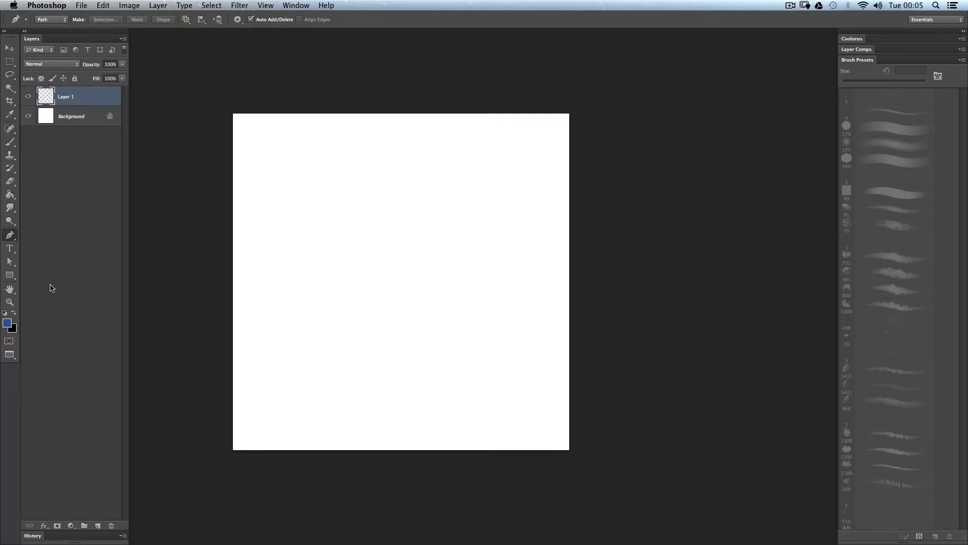
Draw a closed, self-crossing path of straight segments on the canvas with the Pen tool in Path mode.
drag(412, 201, 441, 198)
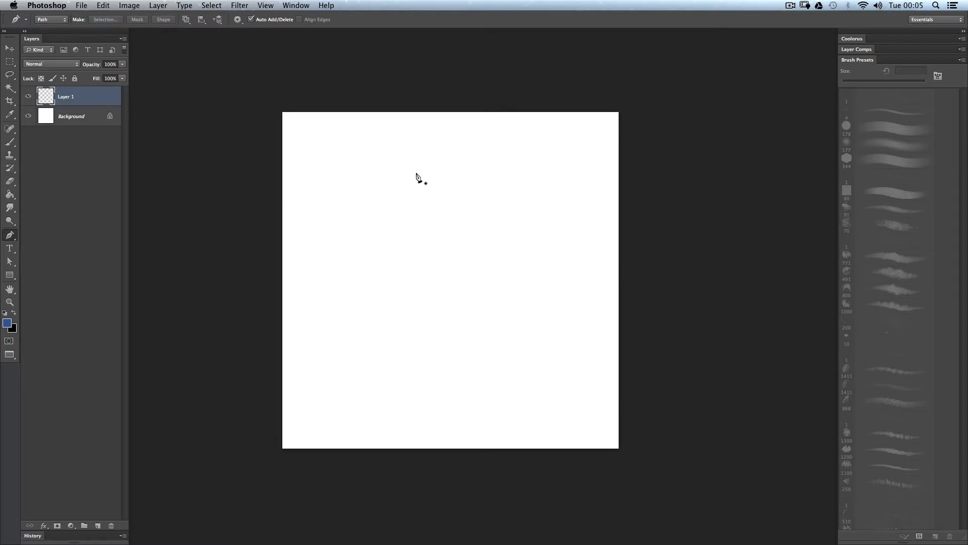
click(460, 155)
click(384, 216)
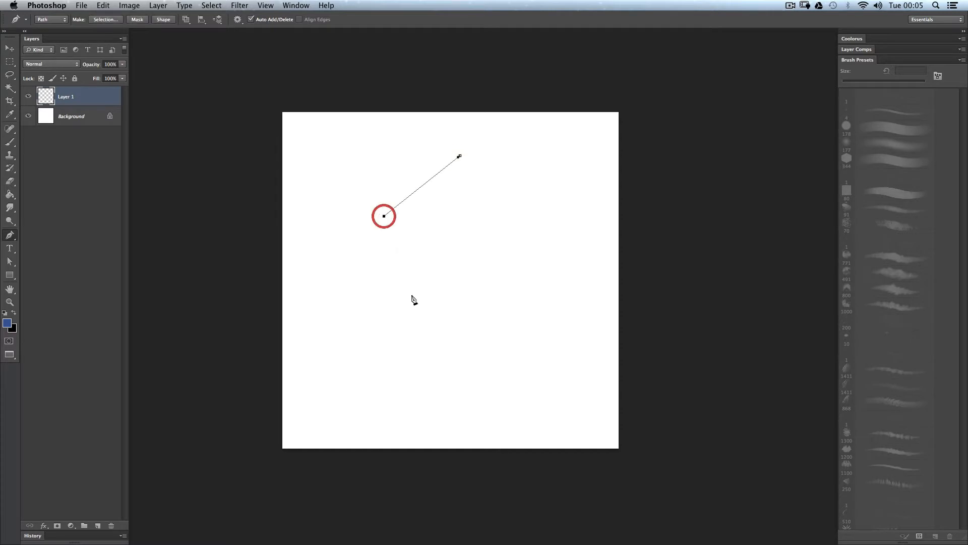
click(446, 350)
click(573, 299)
click(565, 178)
click(440, 171)
click(439, 249)
click(530, 241)
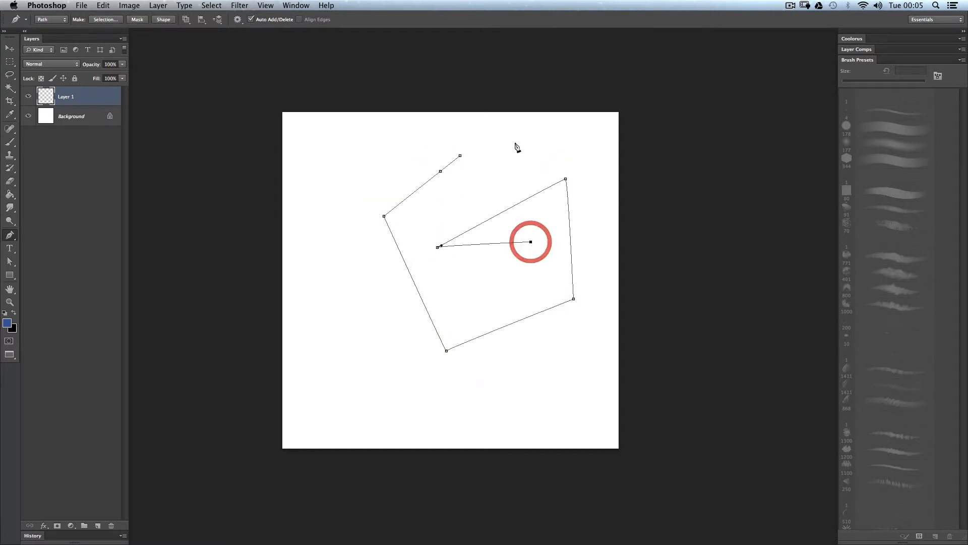
click(515, 143)
click(460, 155)
Undo closing the path and delete the whole path from the canvas.
key(super+z)
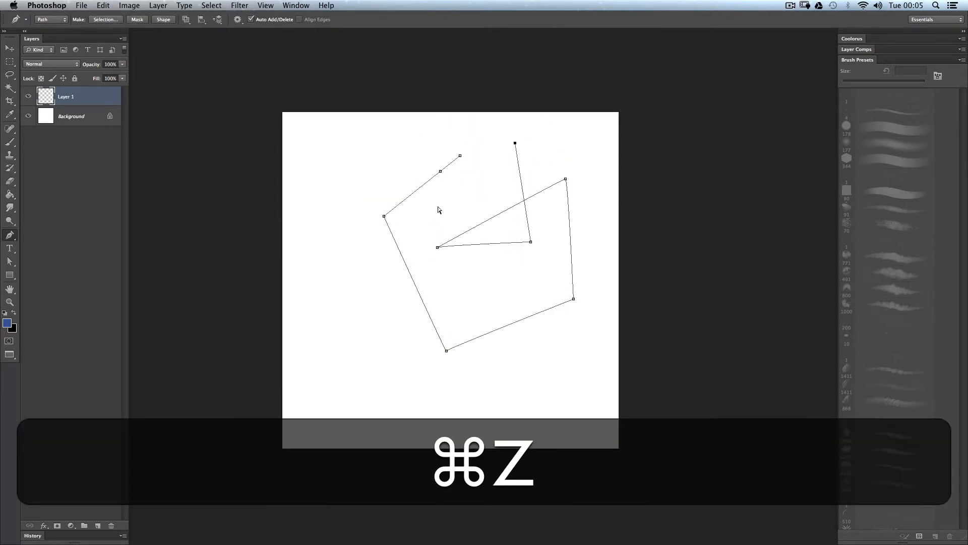
key(super+BackSpace)
key(BackSpace)
key(BackSpace)
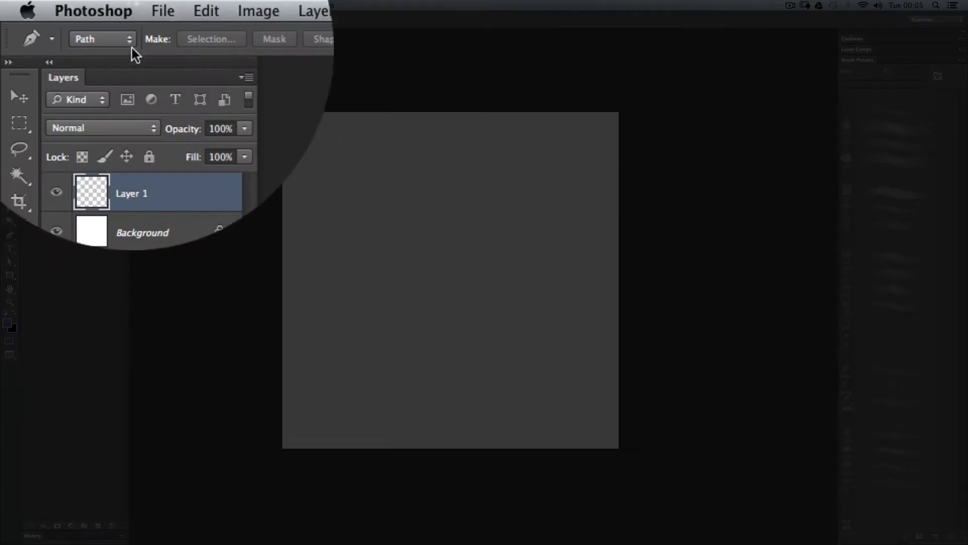
Switch the Pen tool from Path mode to Shape mode.
click(61, 20)
click(115, 24)
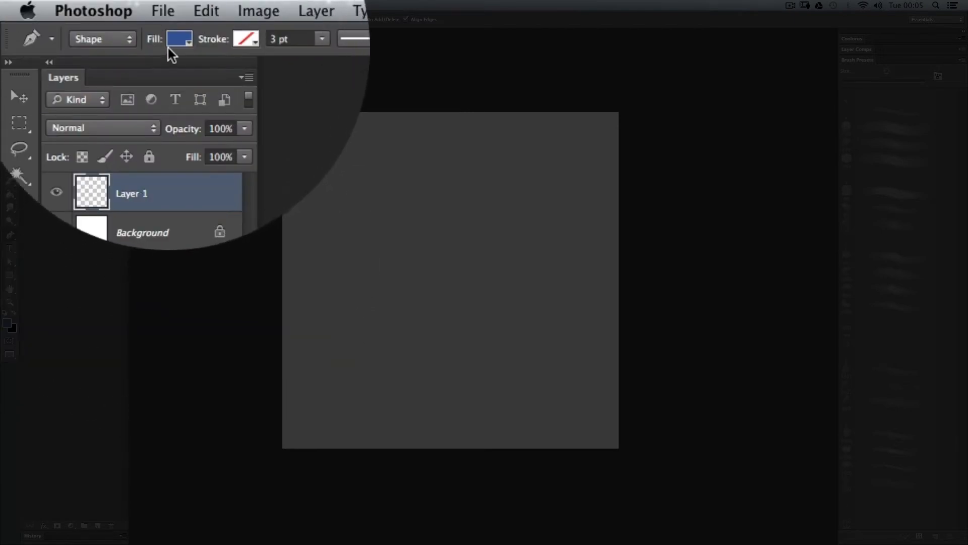
click(183, 41)
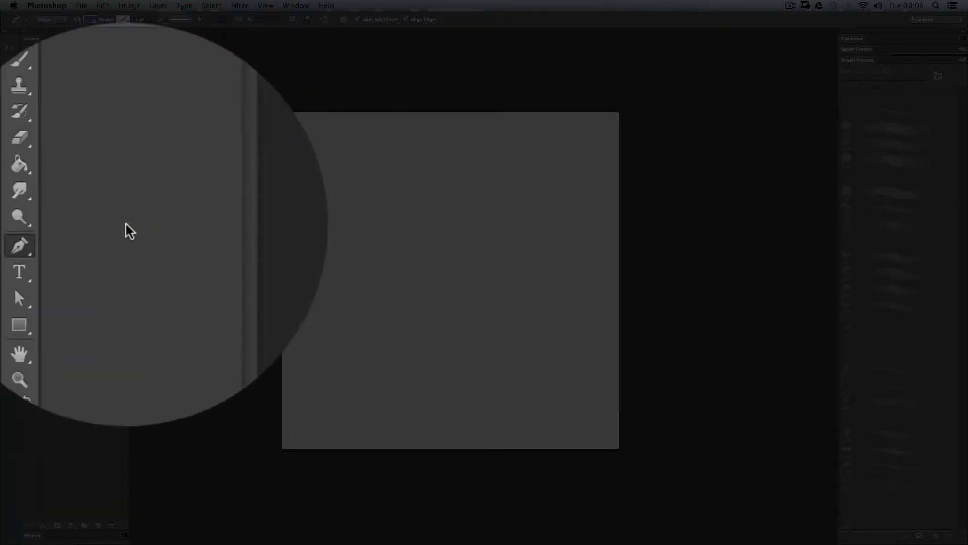
Swap the foreground and background colours back and forth, ending with blue as the shape fill.
key(x)
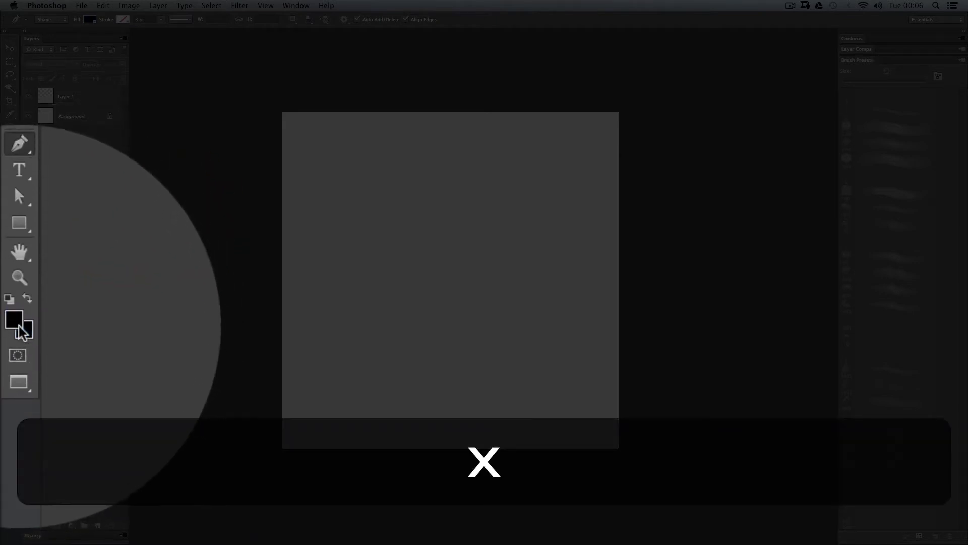
key(x)
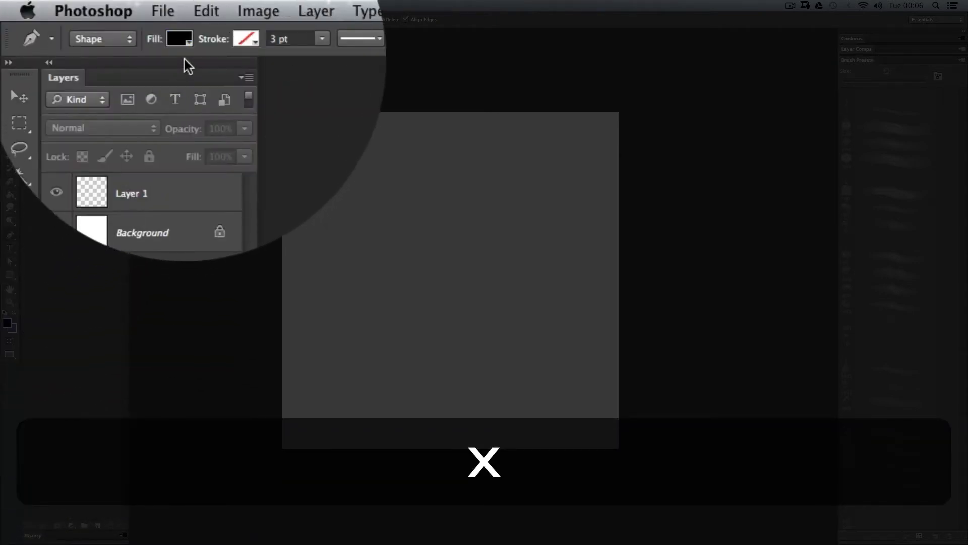
key(x)
key(x)
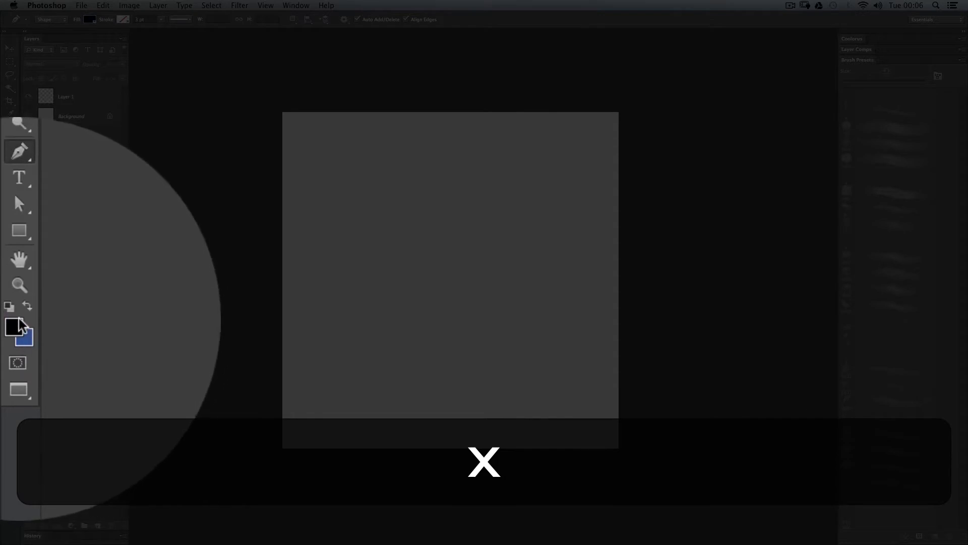
key(x)
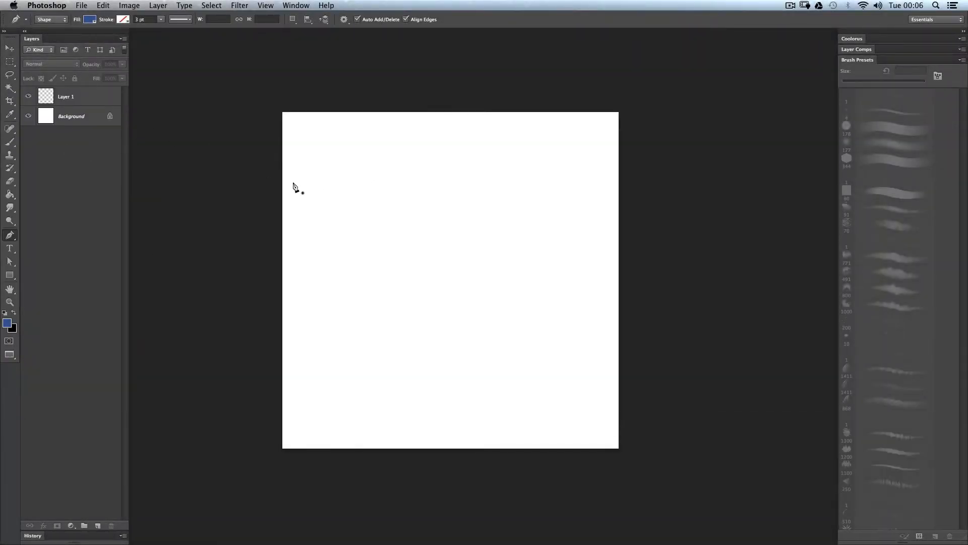
Draw a closed, self-crossing blue shape of straight segments, about 773 by 796 px, with the Pen tool.
click(487, 157)
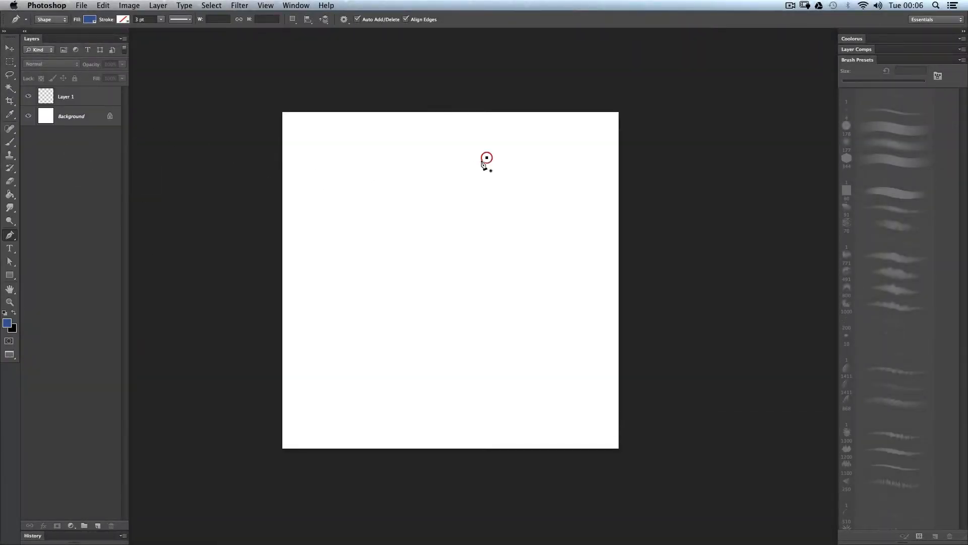
click(366, 215)
click(450, 386)
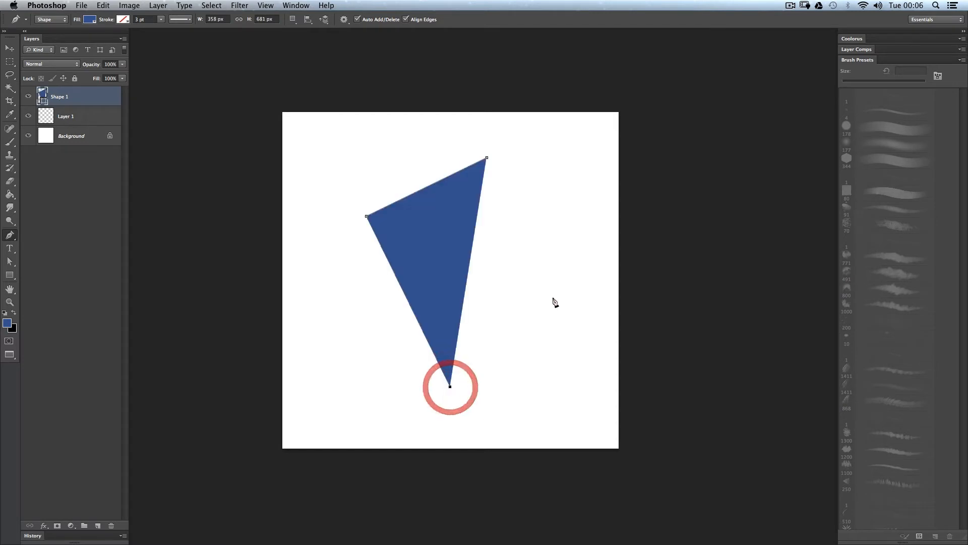
click(581, 274)
click(578, 157)
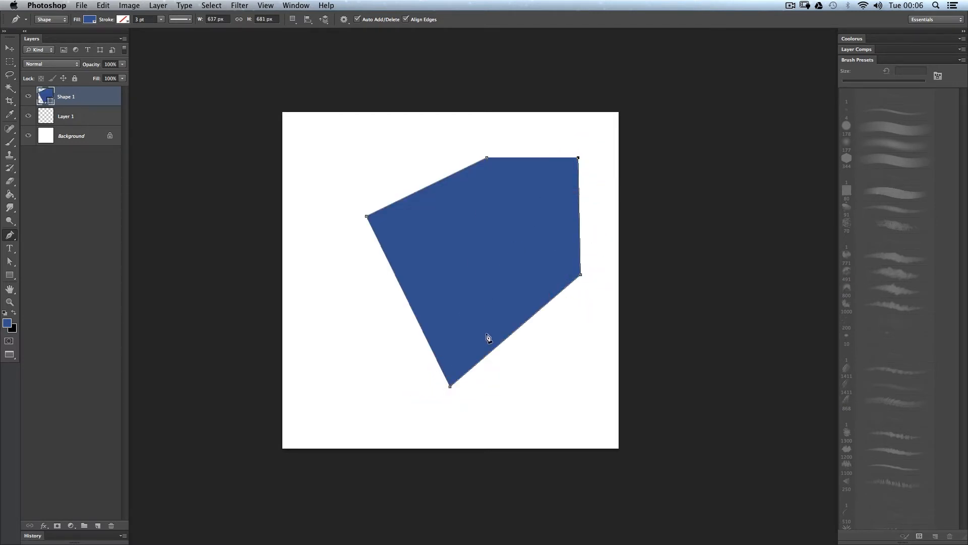
click(577, 414)
click(330, 307)
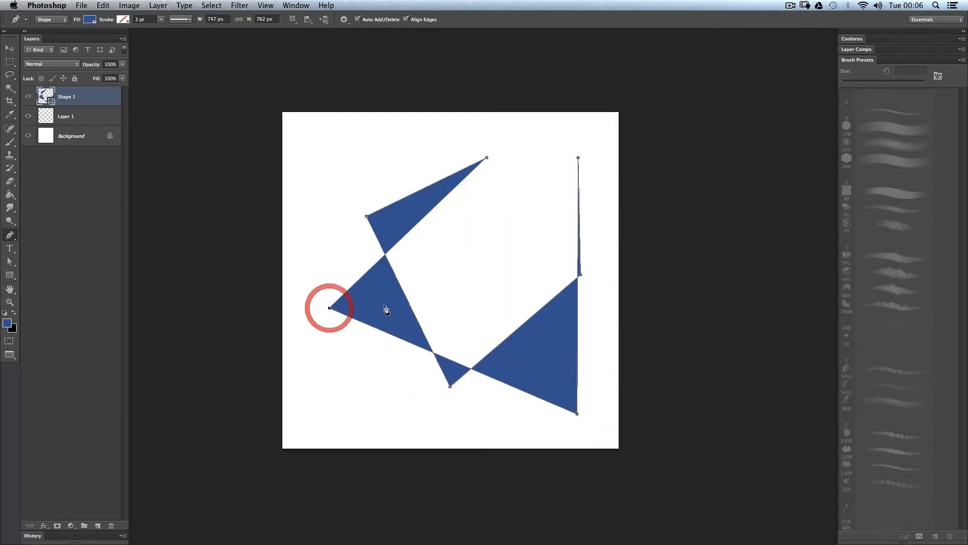
click(589, 334)
click(494, 425)
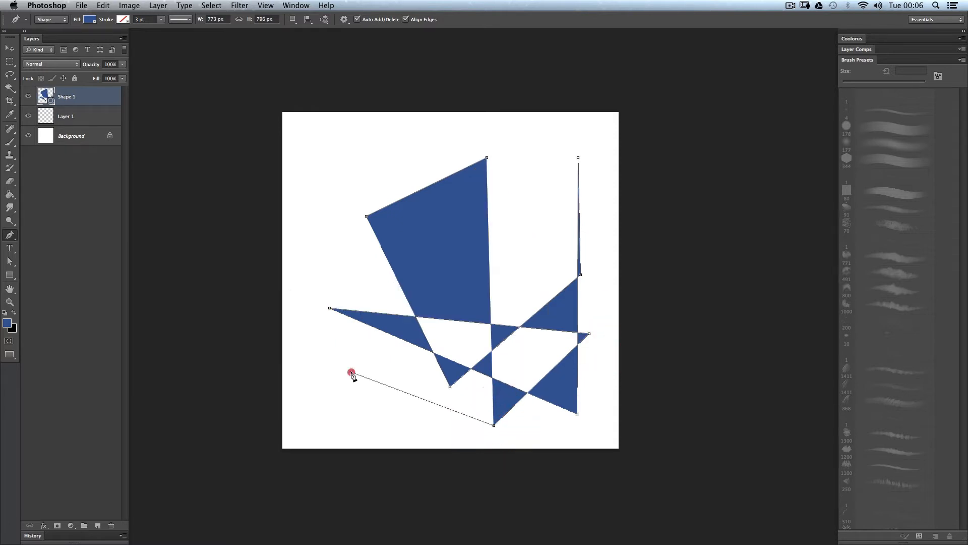
click(351, 372)
click(349, 276)
click(506, 217)
click(487, 159)
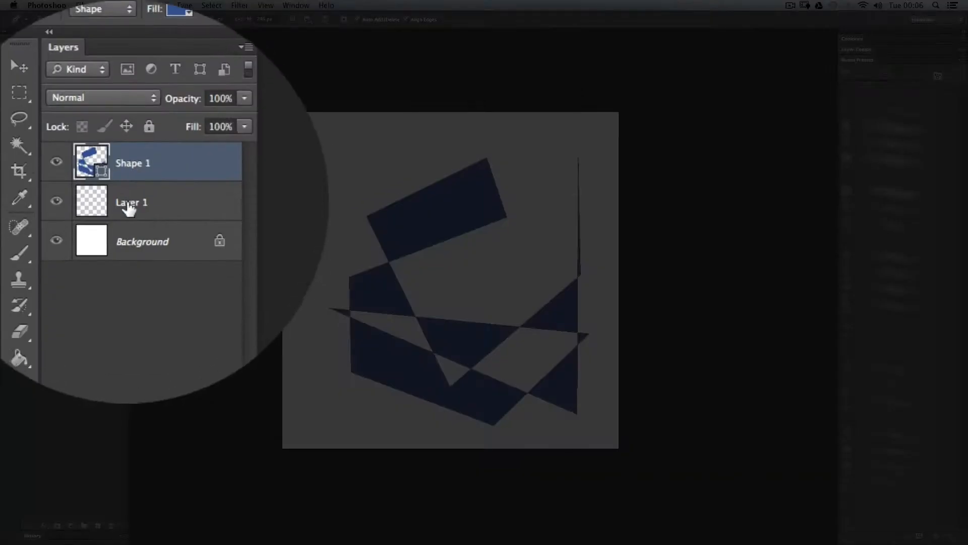
Select the empty Layer 1, reselect Shape 1 and try the Brush tool on the shape layer.
click(56, 114)
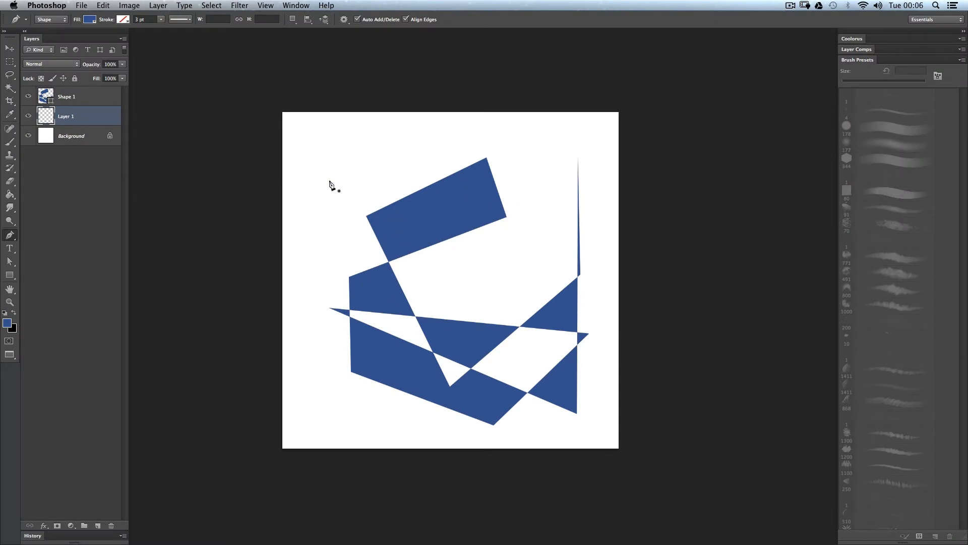
click(82, 98)
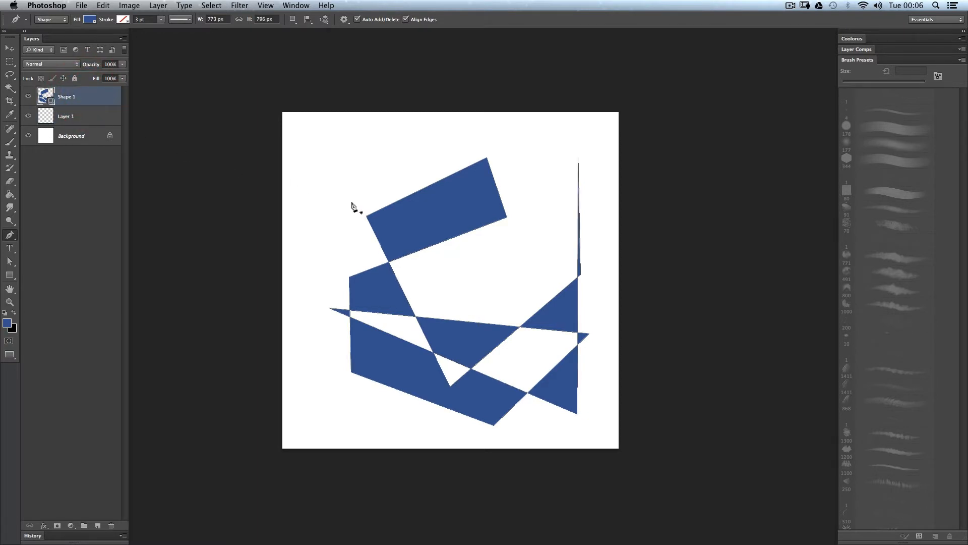
key(b)
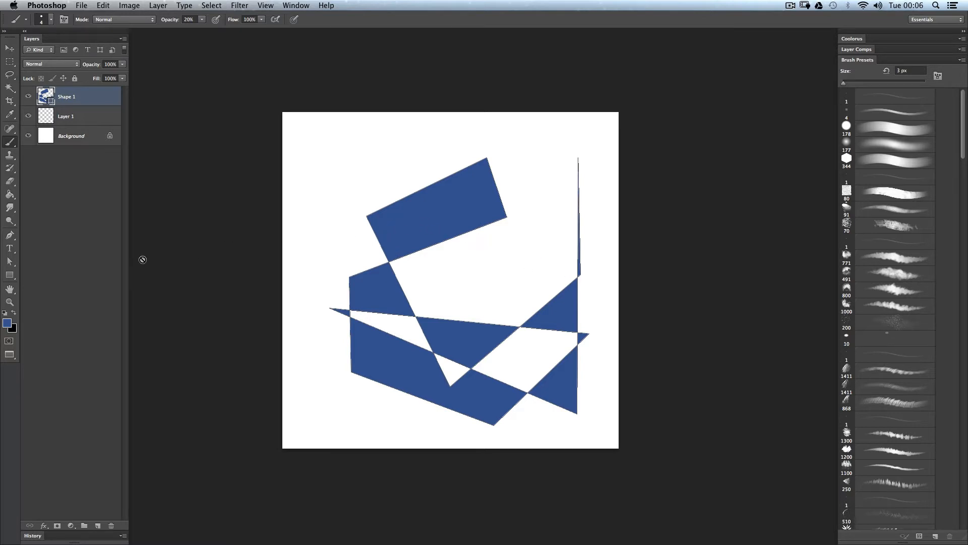
Move the whole blue shape slightly upward on the canvas with the Move tool.
click(14, 266)
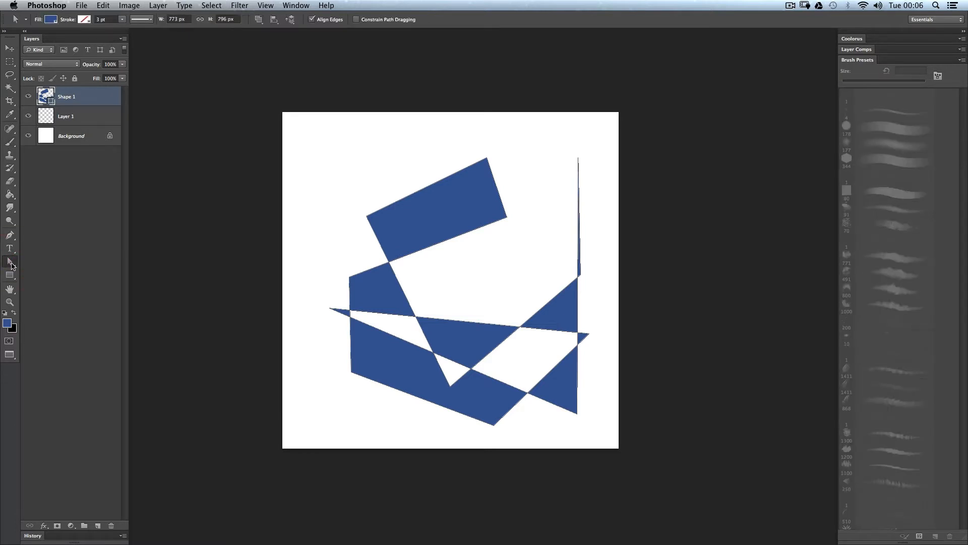
key(a)
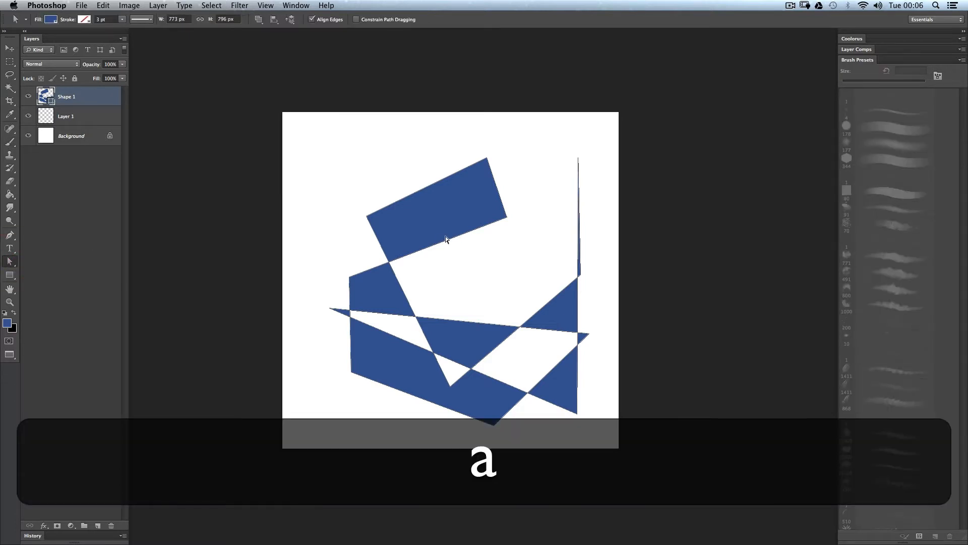
key(v)
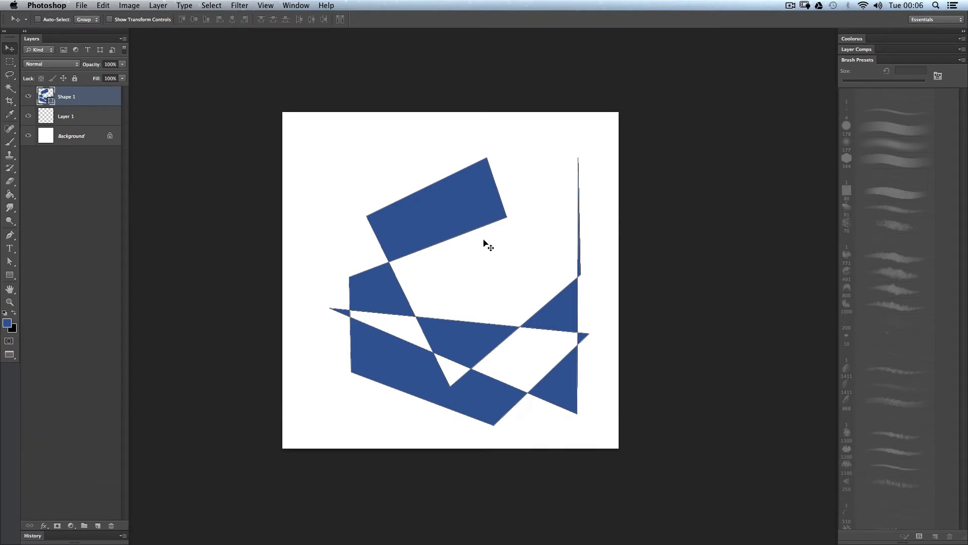
mouse_move(468, 247)
mouse_down()
mouse_move(467, 219)
mouse_move(462, 231)
mouse_up()
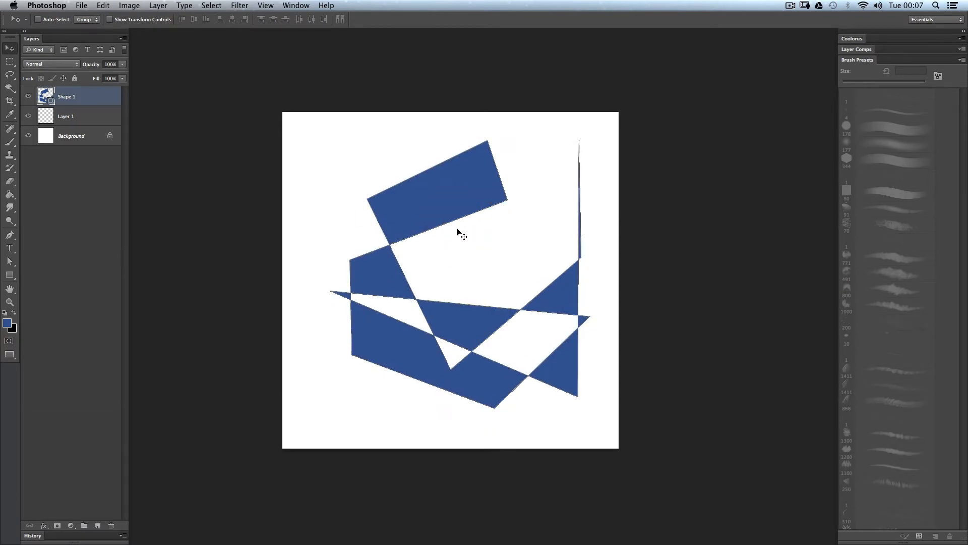
With the Direct Selection tool, pull the upper block's left corner anchor outward and its lower right corner anchor downward.
key(a)
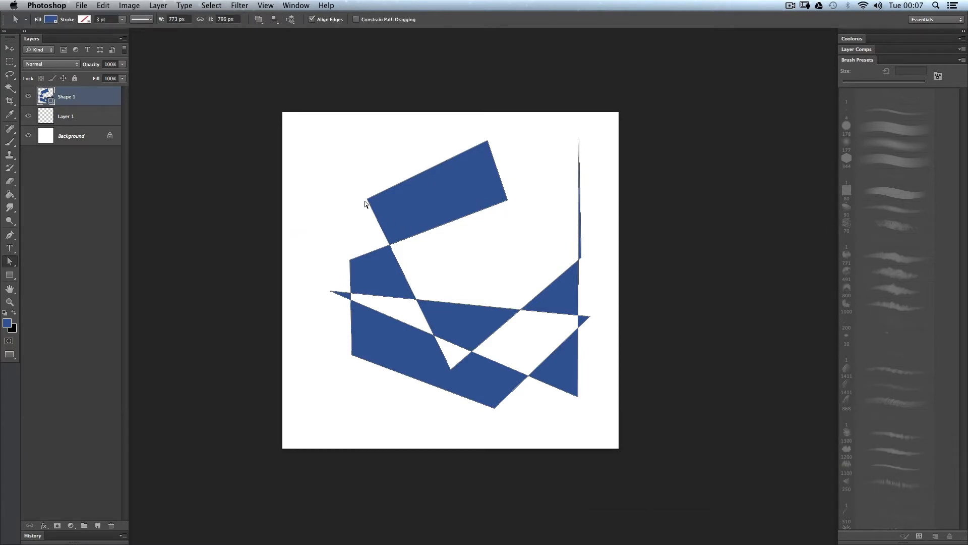
click(367, 199)
click(366, 200)
drag(367, 198, 312, 202)
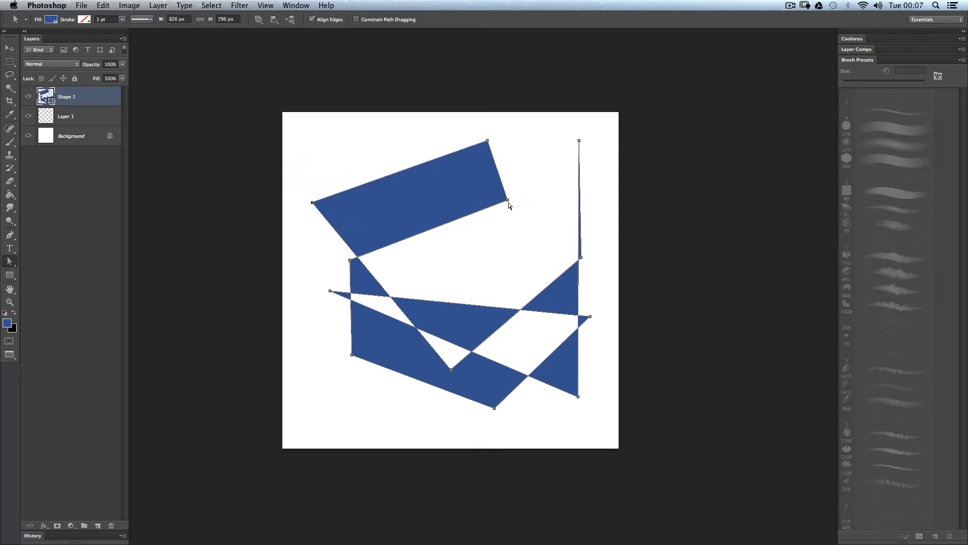
drag(508, 201, 509, 260)
Reshape the rest of the blue shape by moving its top, left and right anchors and shifting the long crossing segment upward.
click(483, 153)
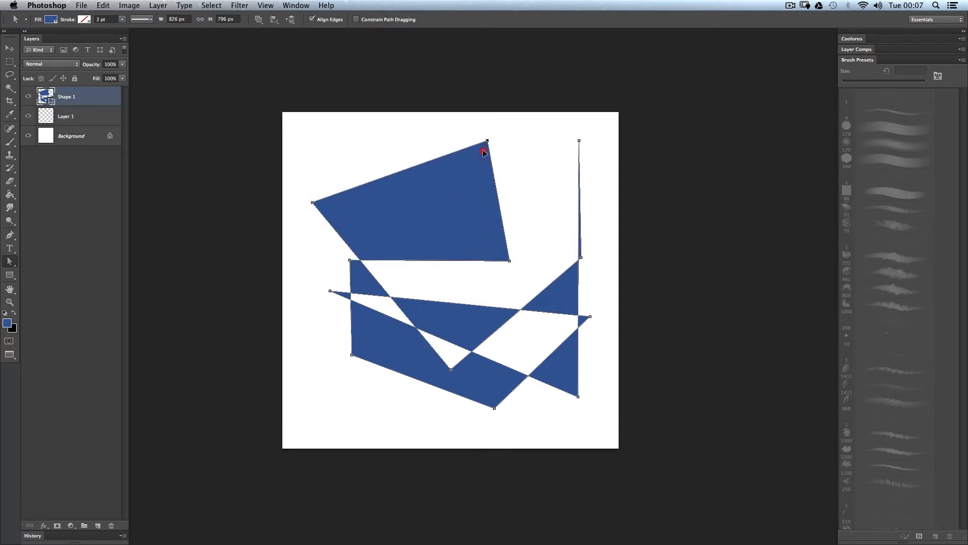
drag(483, 152, 456, 218)
drag(352, 262, 397, 179)
drag(456, 223, 438, 279)
drag(520, 309, 508, 158)
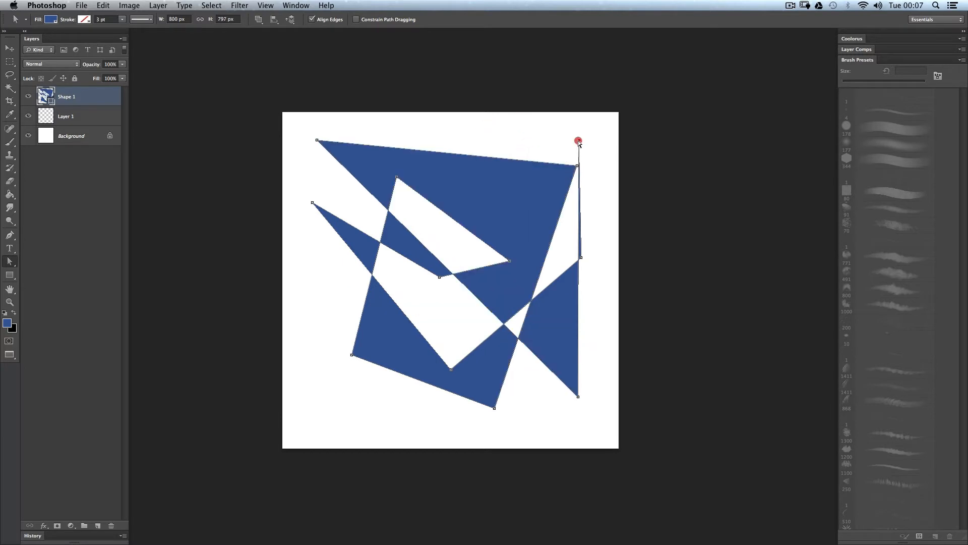
drag(579, 143, 453, 240)
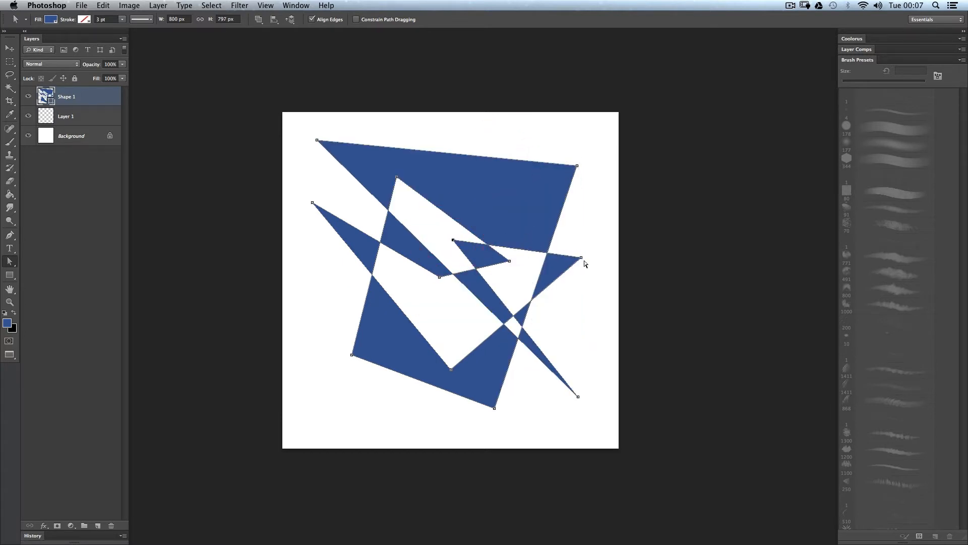
drag(581, 259, 595, 199)
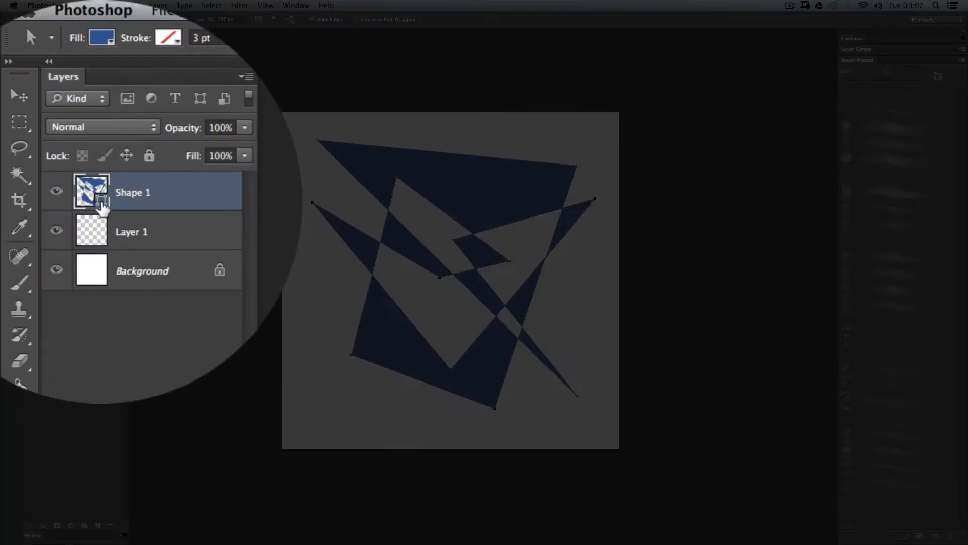
Change the fill colour of Shape 1 to pink c84e81, trying magenta and green along the way.
double_click(47, 97)
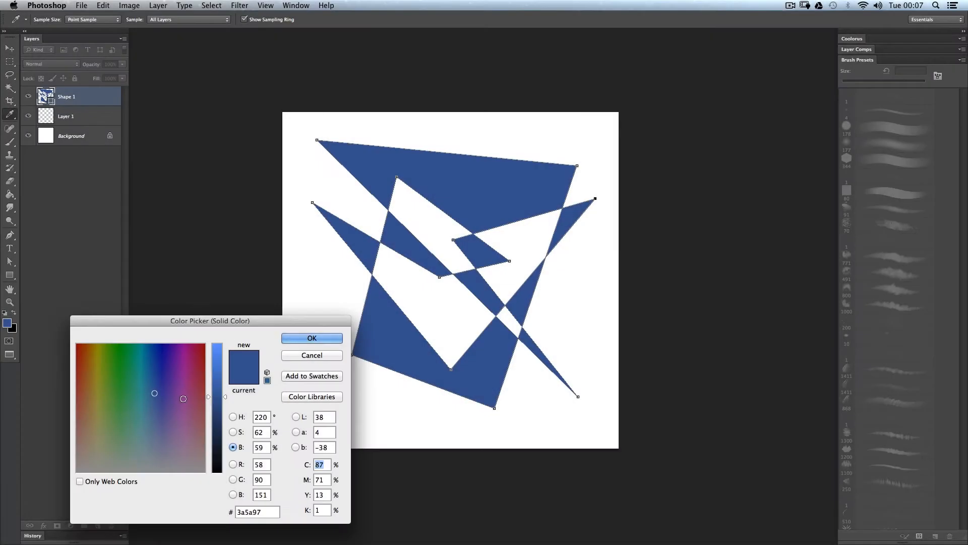
drag(182, 397, 185, 373)
click(215, 372)
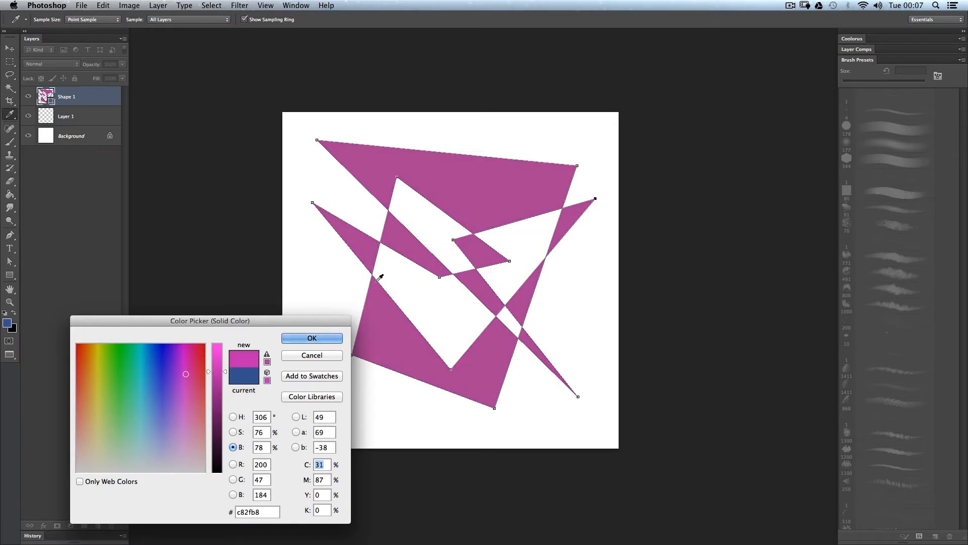
click(130, 374)
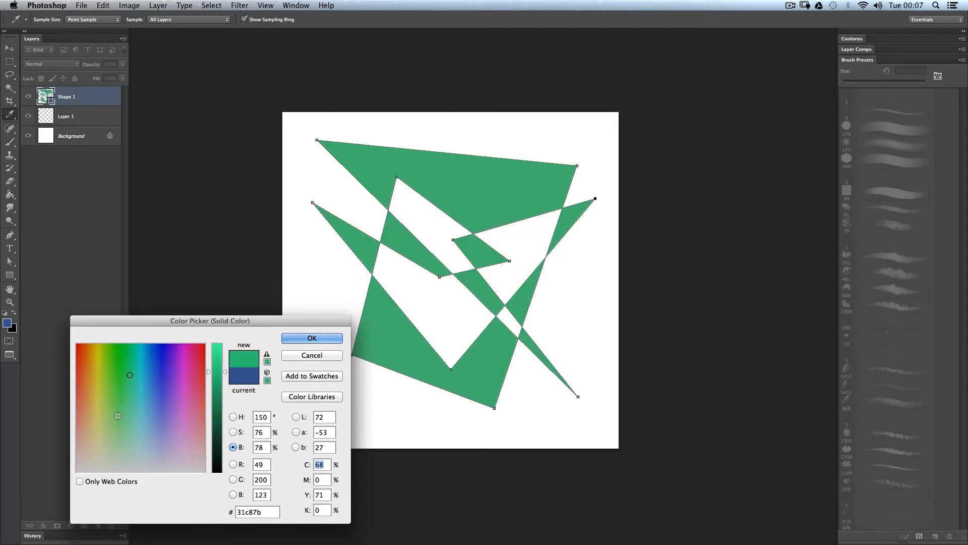
click(119, 406)
click(185, 447)
click(196, 393)
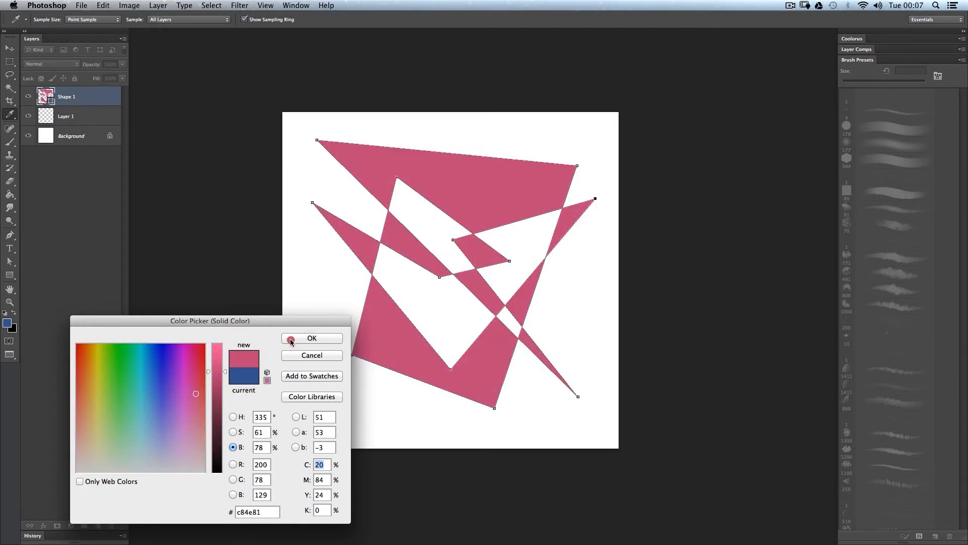
click(291, 339)
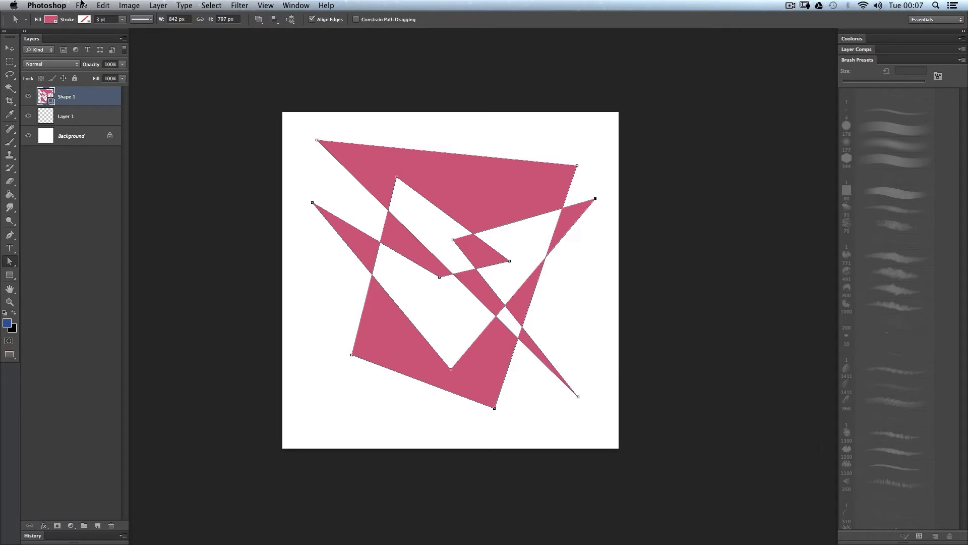
Delete the Shape 1 layer so that only Layer 1 and Background remain.
key(BackSpace)
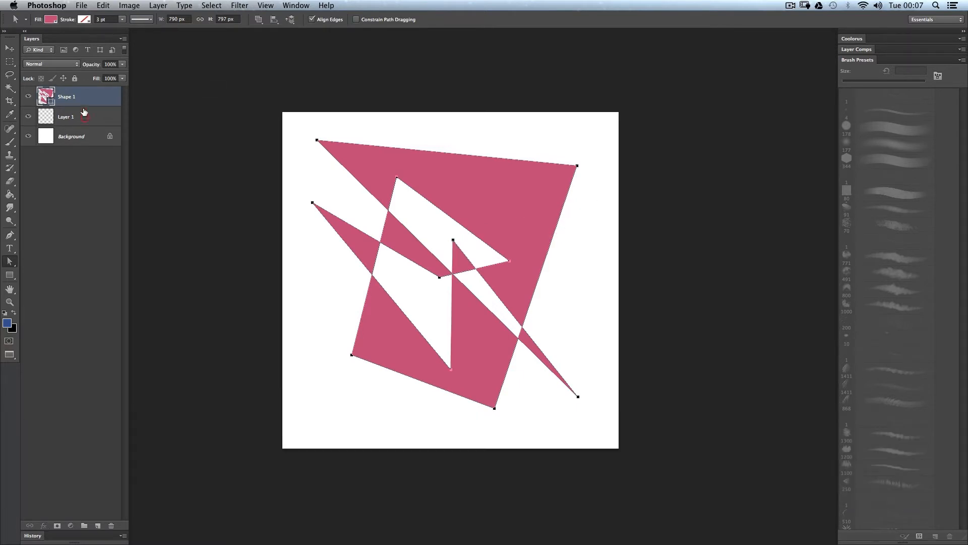
click(79, 97)
key(BackSpace)
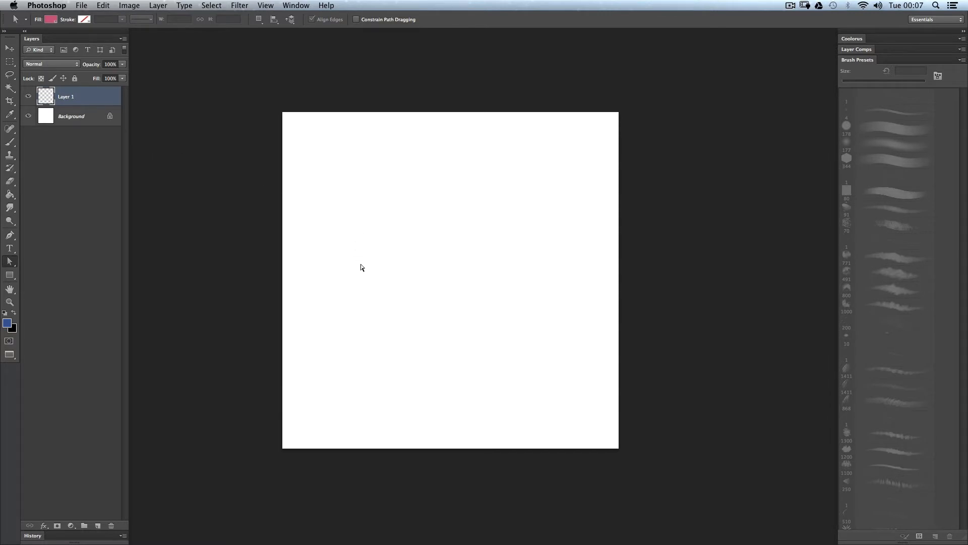
Switch the Pen tool from Shape to Path mode and draw a closed three-point triangular path on the canvas.
key(p)
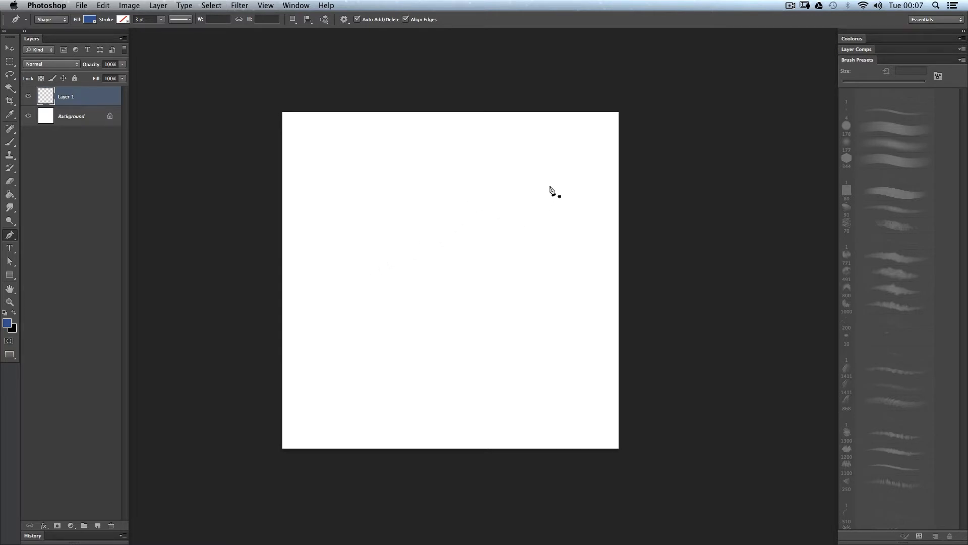
click(573, 164)
key(super+z)
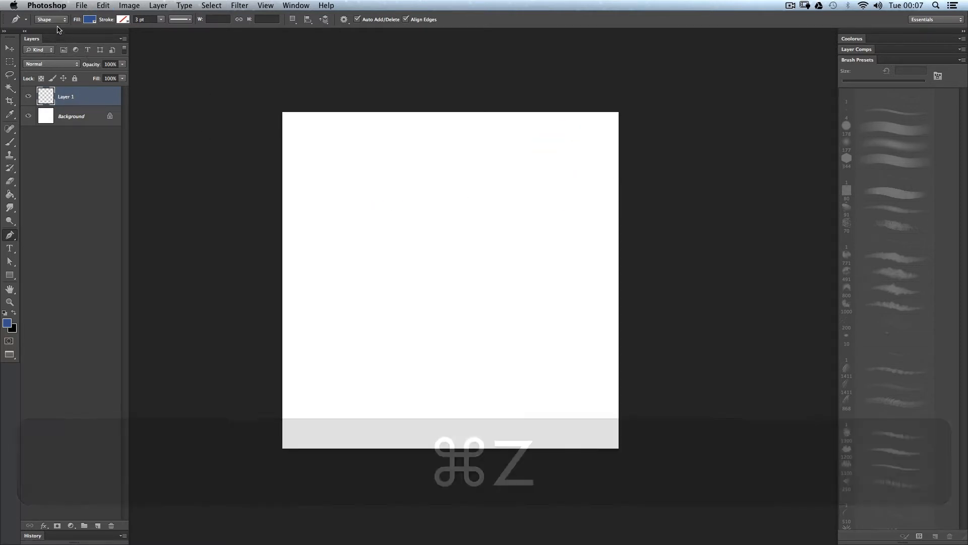
click(55, 19)
click(50, 27)
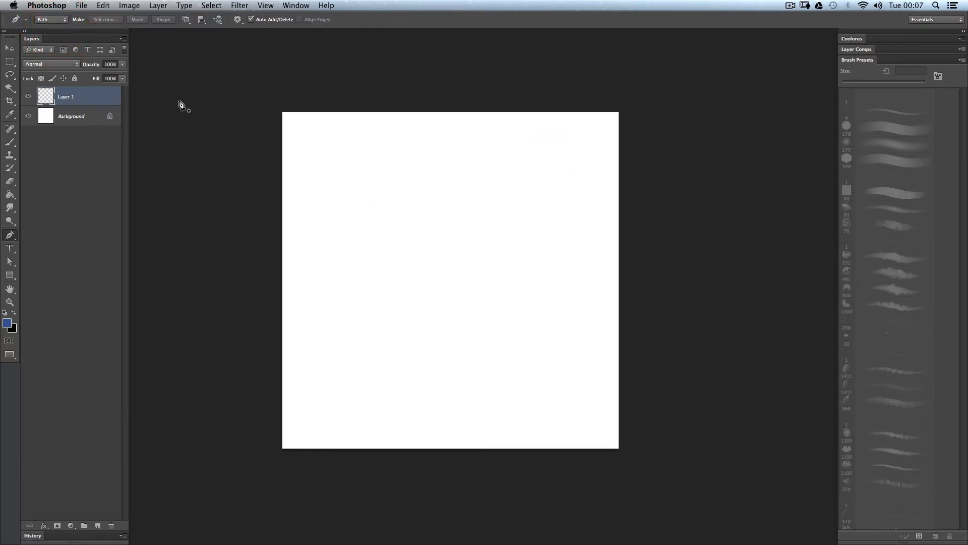
click(567, 173)
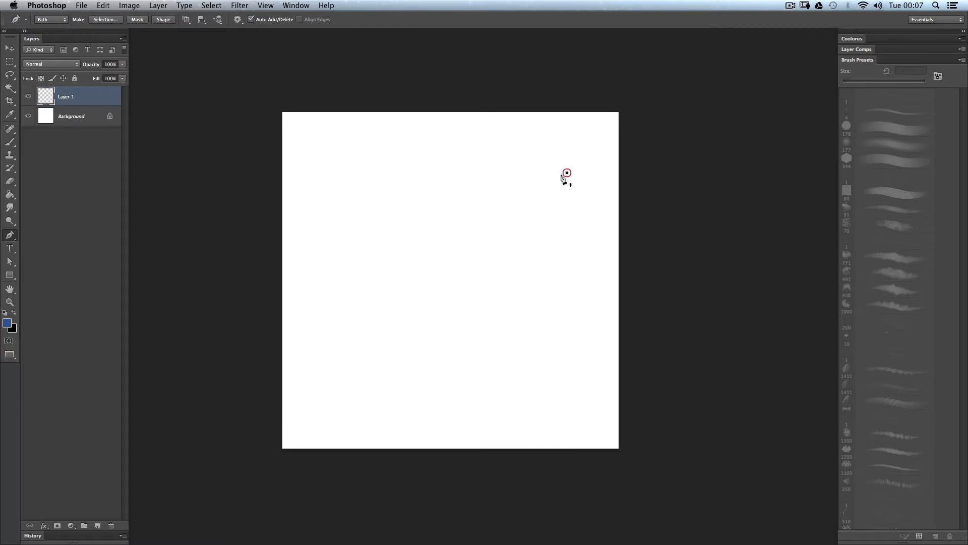
click(371, 233)
click(465, 382)
click(567, 173)
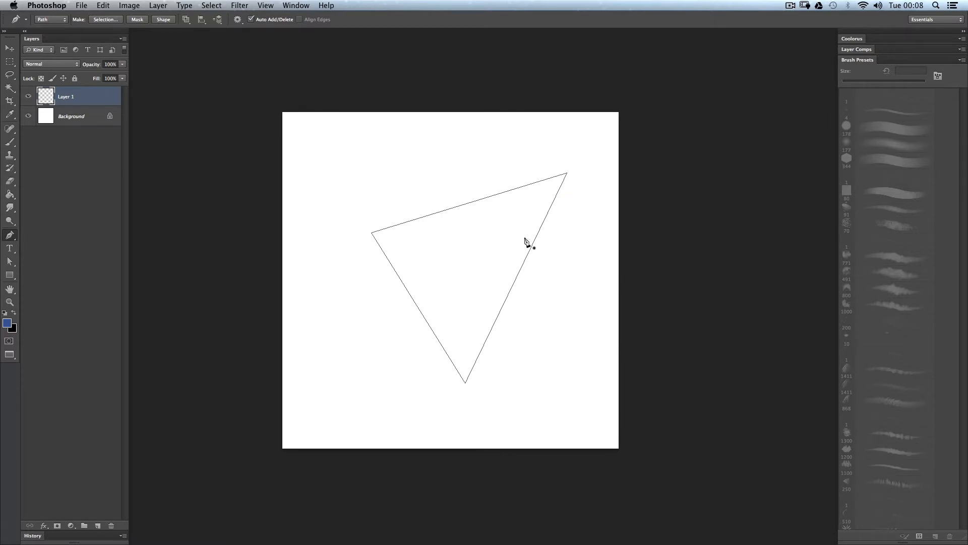
With the Direct Selection tool, pull the triangle's upper right anchor inward and its left anchor outward.
key(a)
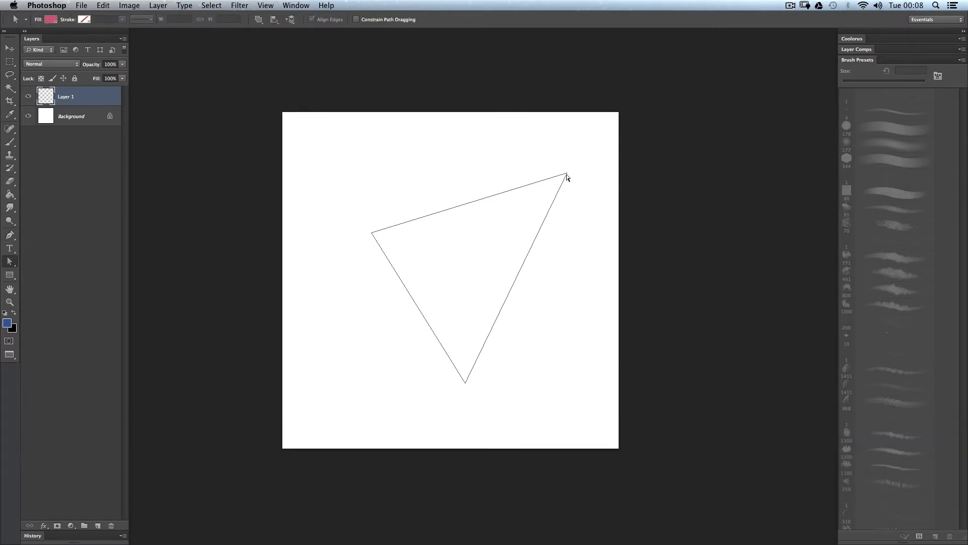
mouse_move(567, 173)
mouse_down()
mouse_move(496, 273)
mouse_move(551, 179)
mouse_up()
mouse_move(371, 233)
mouse_down()
mouse_move(368, 307)
mouse_move(371, 233)
mouse_up()
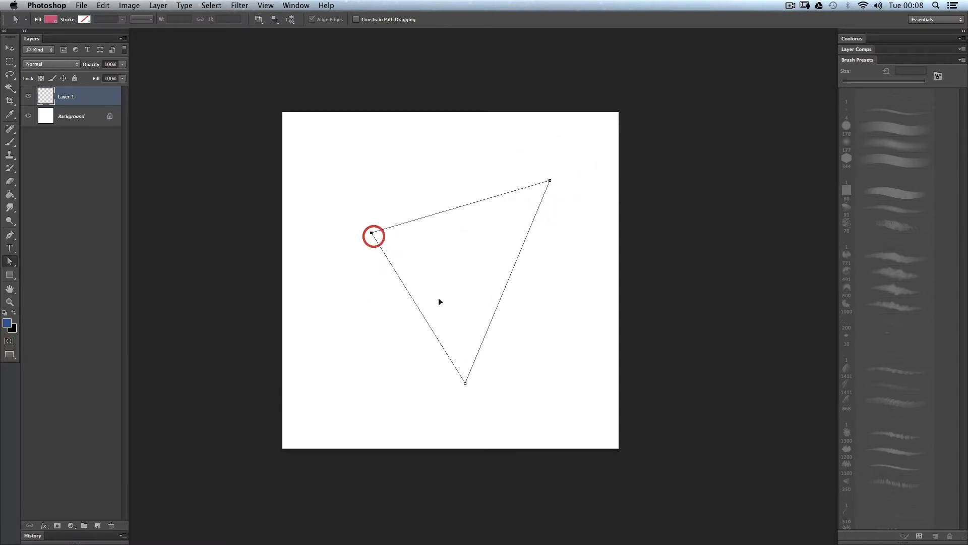
drag(466, 386, 454, 285)
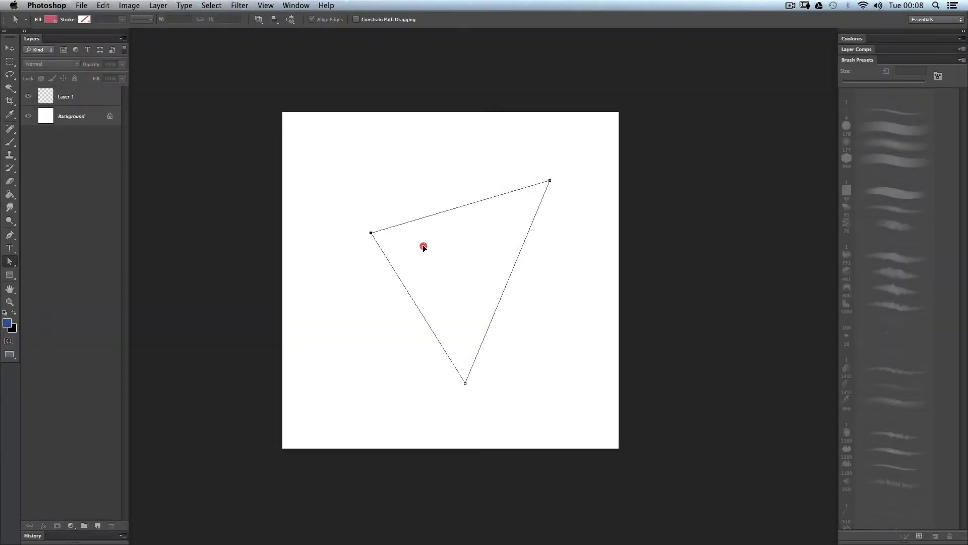
drag(423, 247, 331, 220)
drag(550, 181, 525, 173)
Shift the triangle's whole upper edge down and to the right, and its long right edge to the left.
click(410, 259)
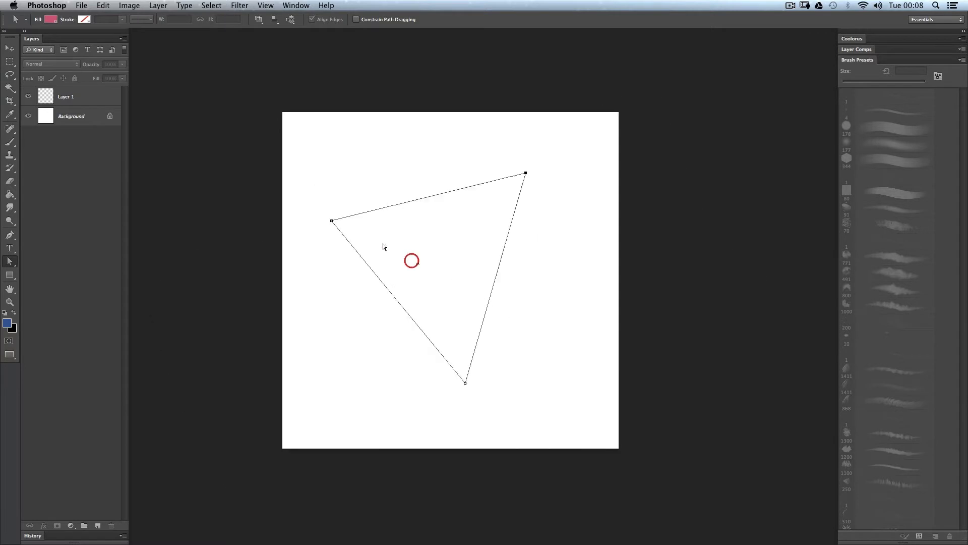
drag(353, 224, 362, 257)
drag(507, 309, 442, 320)
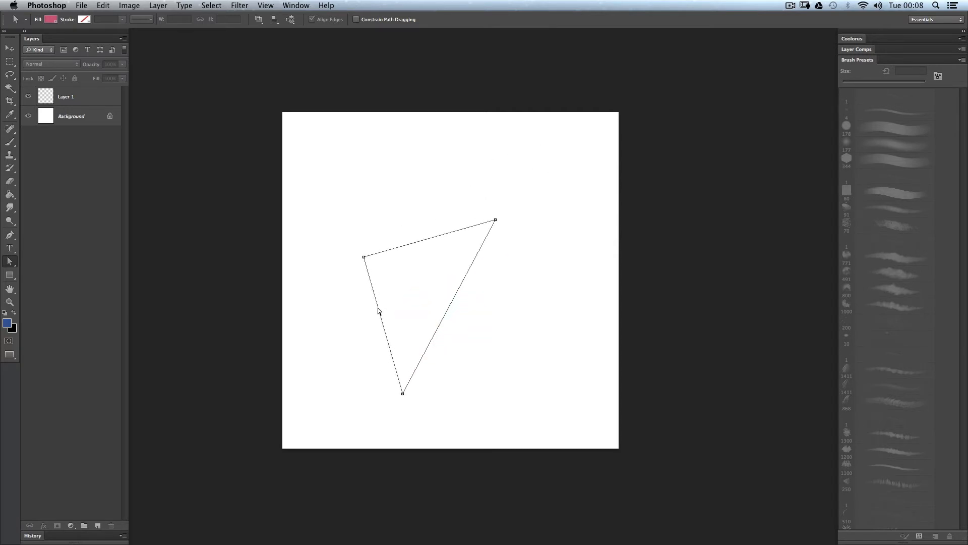
Try moving the triangle's left edge and upper edge, undoing each move.
drag(371, 281, 350, 302)
key(super+z)
mouse_move(427, 243)
mouse_down()
mouse_move(426, 213)
mouse_move(430, 225)
mouse_up()
key(super+z)
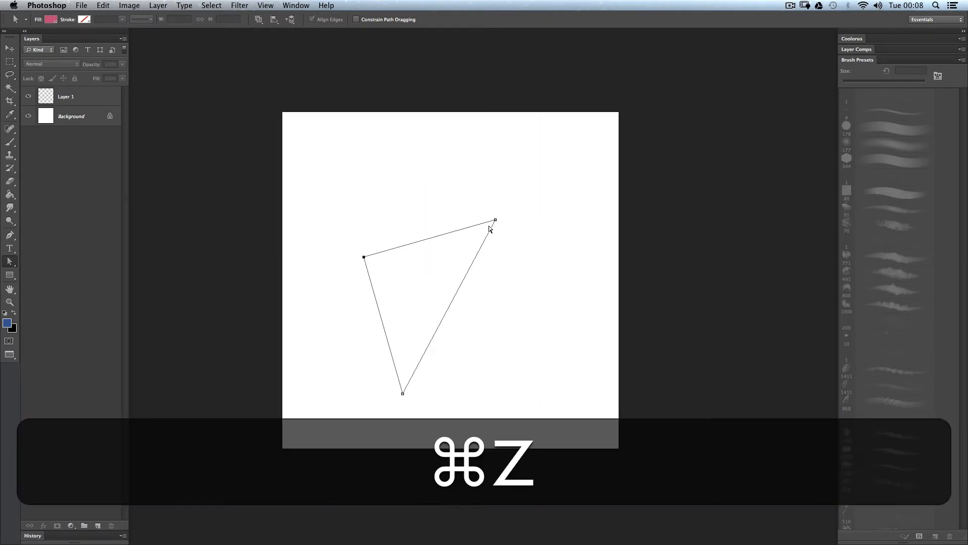
Move the triangle's upper right anchor slightly outward to the right and deselect the path.
drag(495, 219, 525, 184)
drag(509, 249, 517, 226)
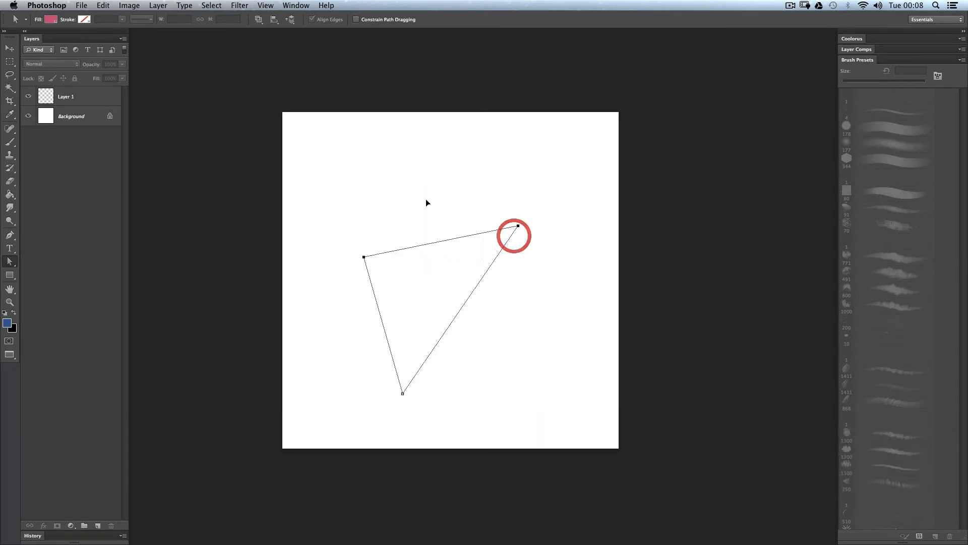
click(419, 211)
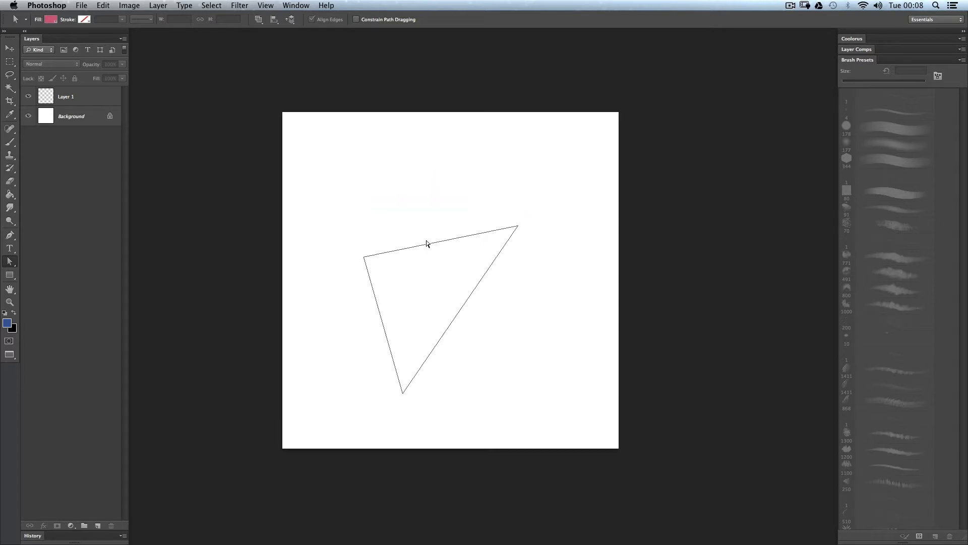
click(426, 243)
key(p)
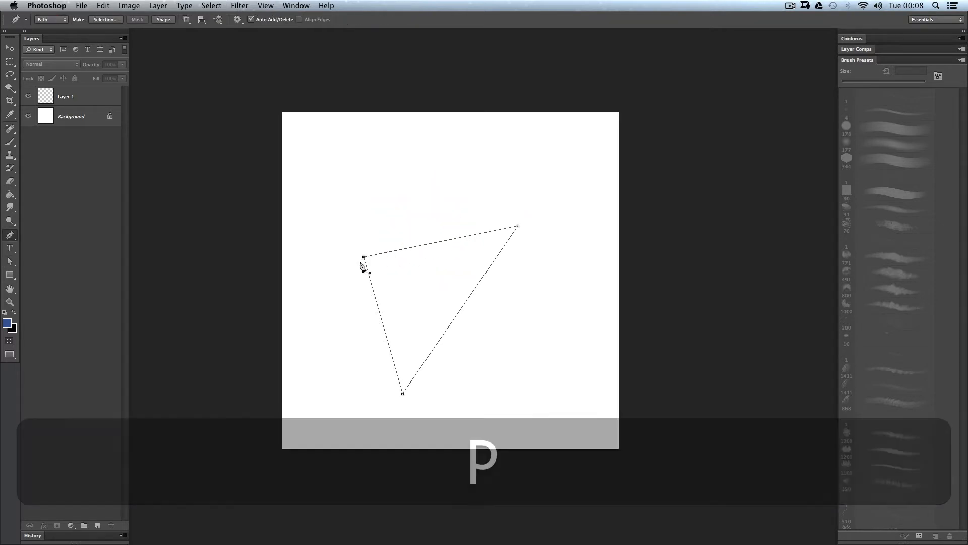
key(a)
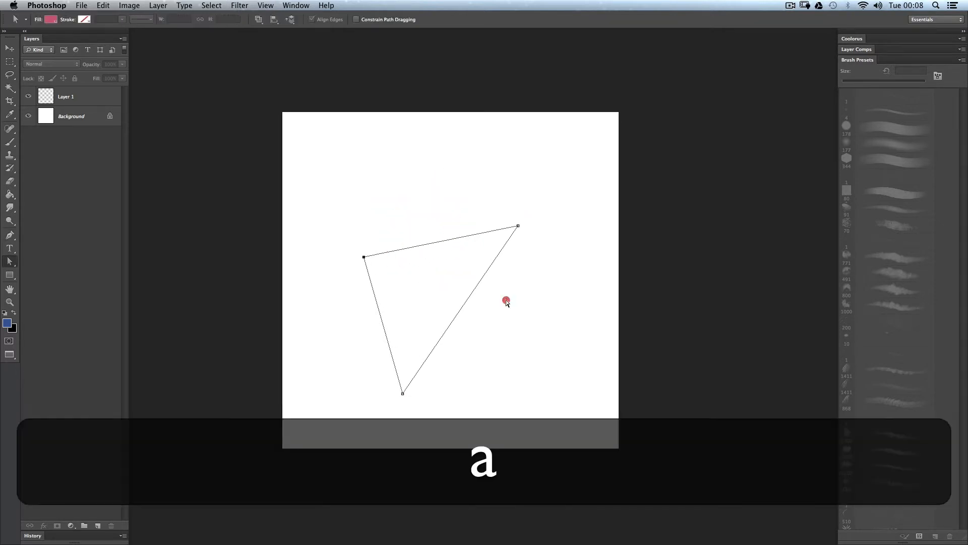
click(506, 301)
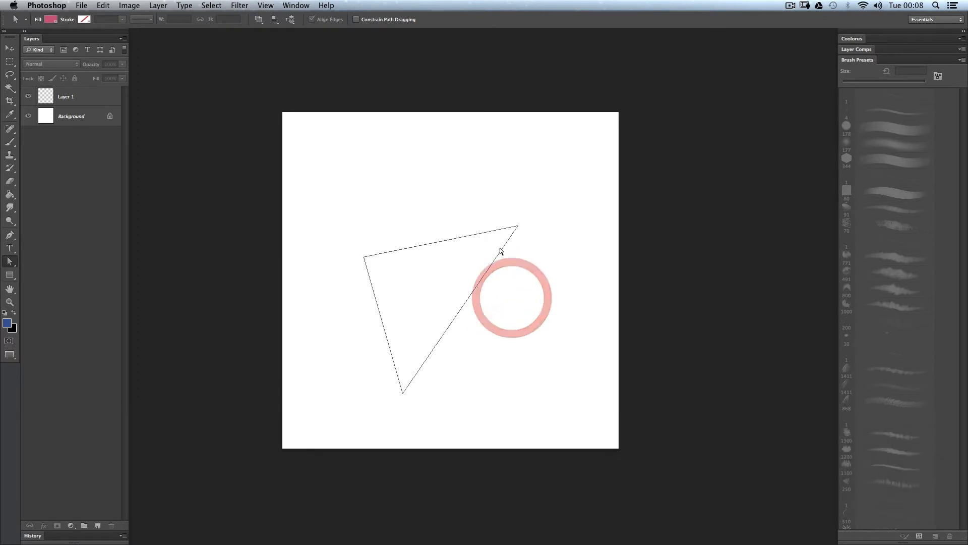
Reselect the path and add anchors with the Pen tool: two on the upper edge, two on the right edge and one on the left.
click(430, 358)
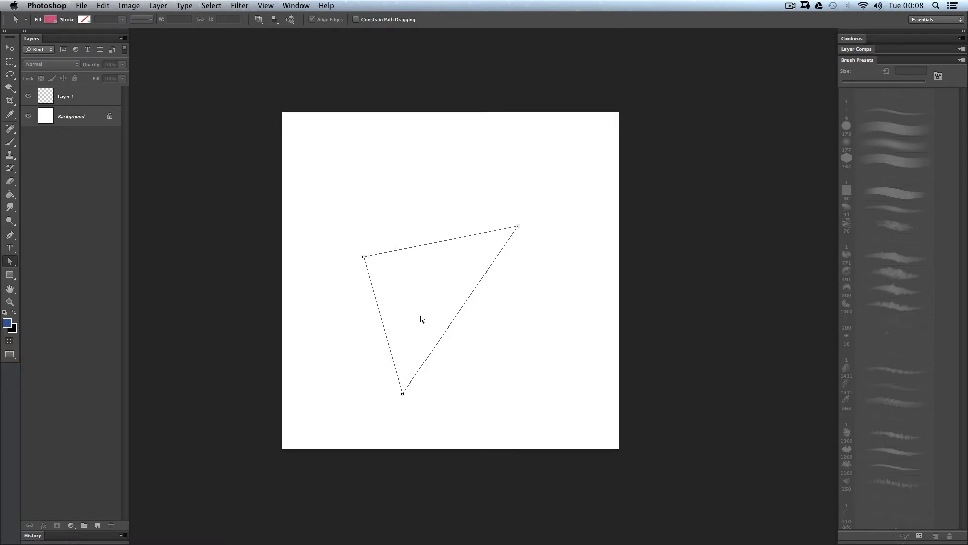
key(p)
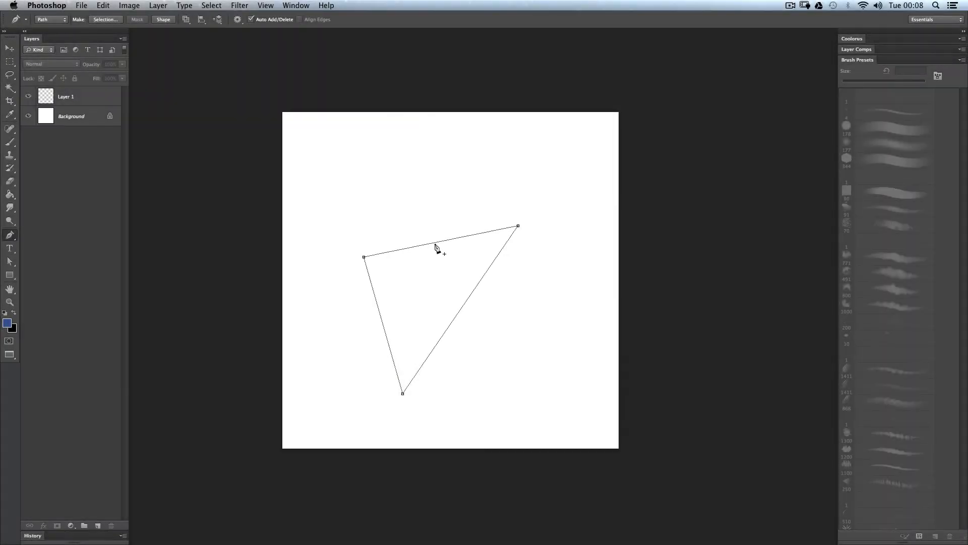
click(439, 242)
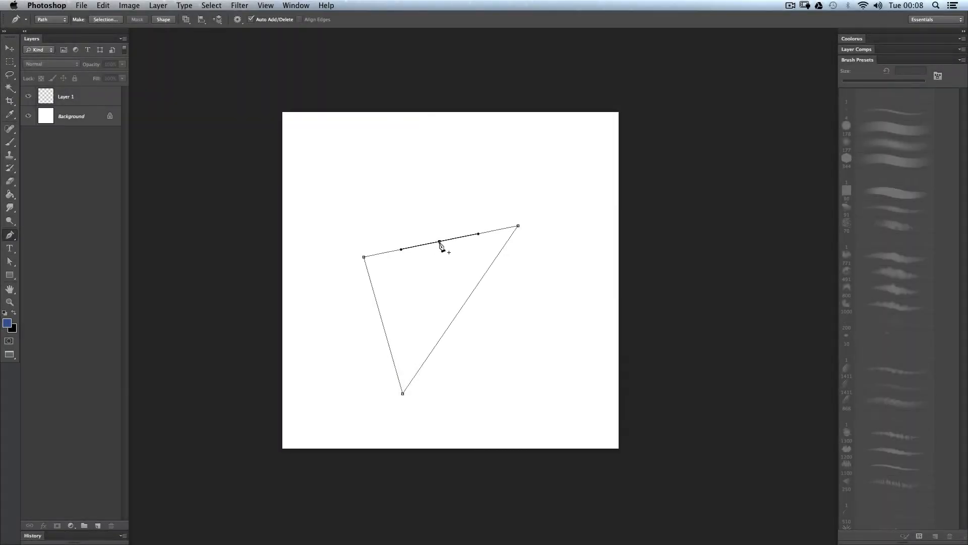
click(494, 231)
super+click(505, 250)
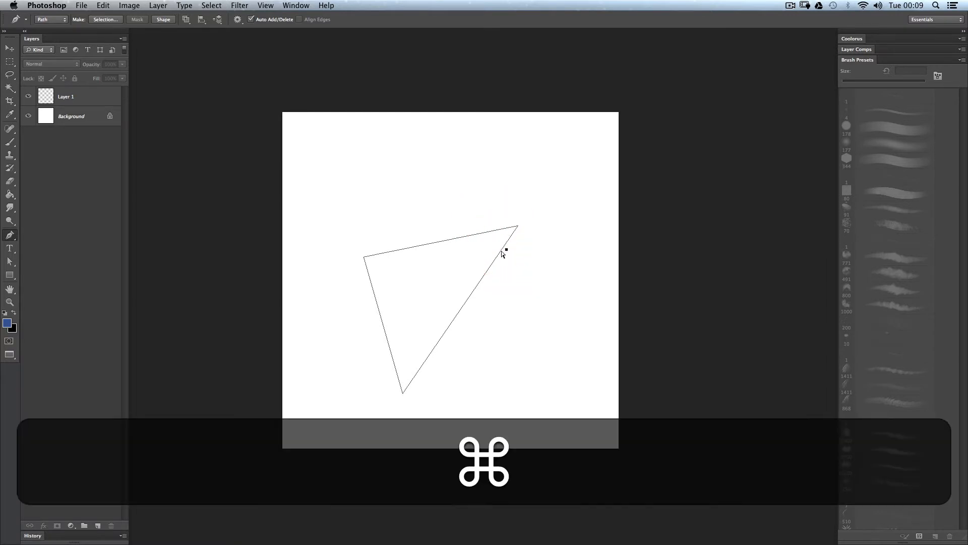
key(super+z)
click(503, 247)
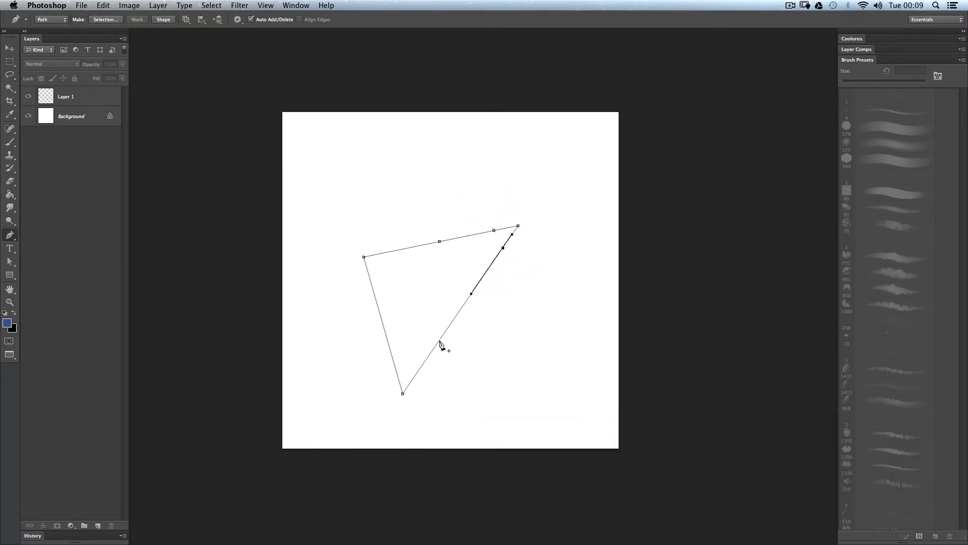
click(439, 340)
click(386, 333)
With the Direct Selection tool, pull the new left and upper anchors outward to bow those edges into curves.
key(a)
drag(383, 337, 334, 347)
click(439, 240)
drag(414, 201, 407, 186)
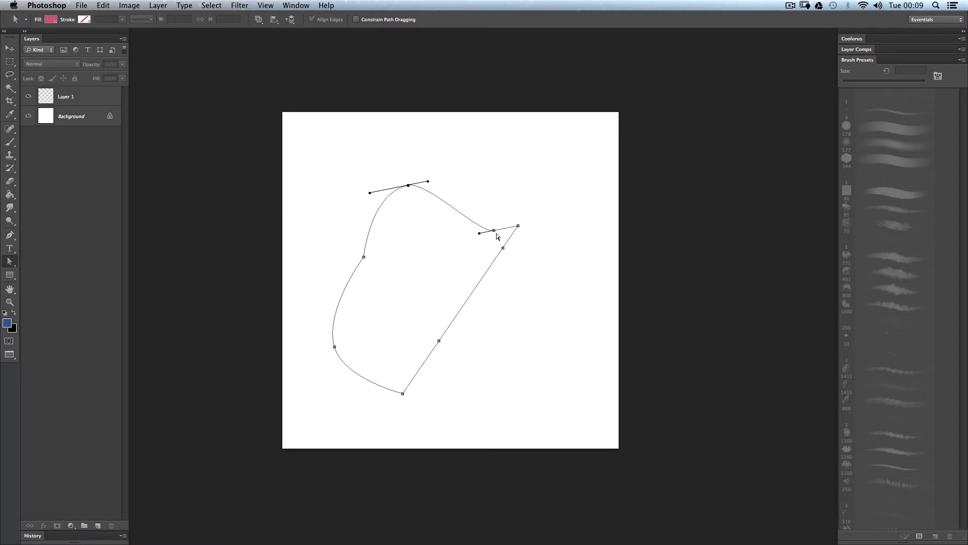
Pull the upper right-edge anchor far outward, the lower one up into the shape, and raise the anchors around the upper right corner.
drag(503, 248, 578, 258)
click(437, 330)
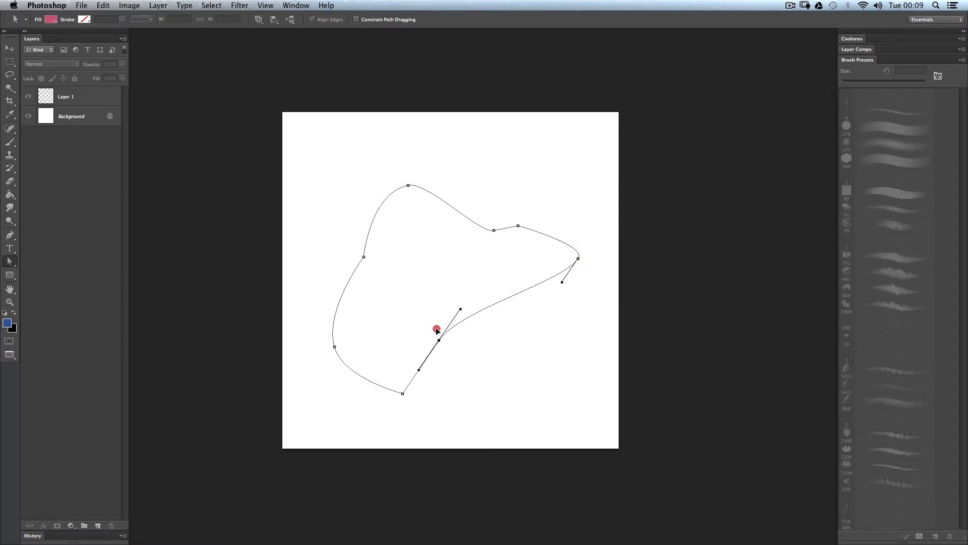
drag(438, 340, 416, 249)
drag(494, 230, 560, 205)
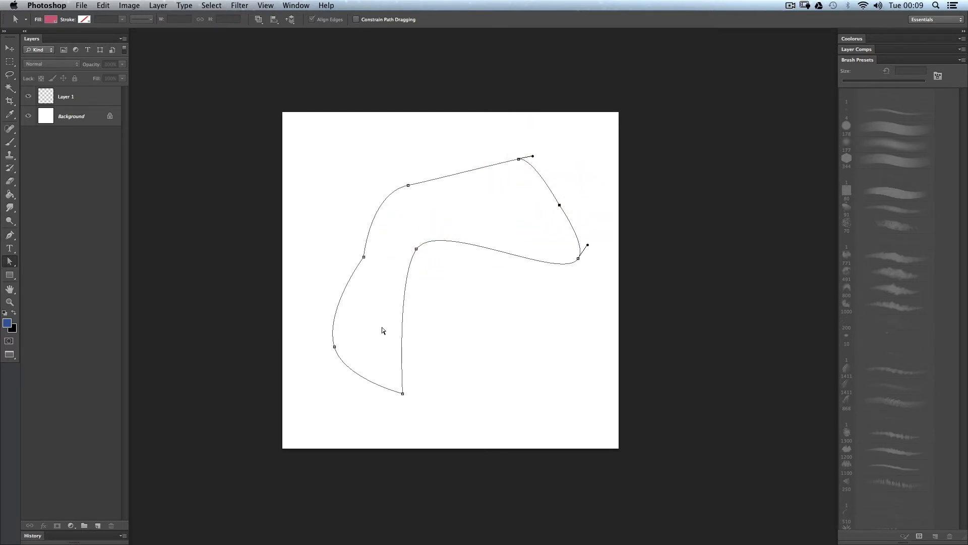
Delete the curved path and start a new path with the Pen tool, placing the first anchor near the canvas's upper right.
key(BackSpace)
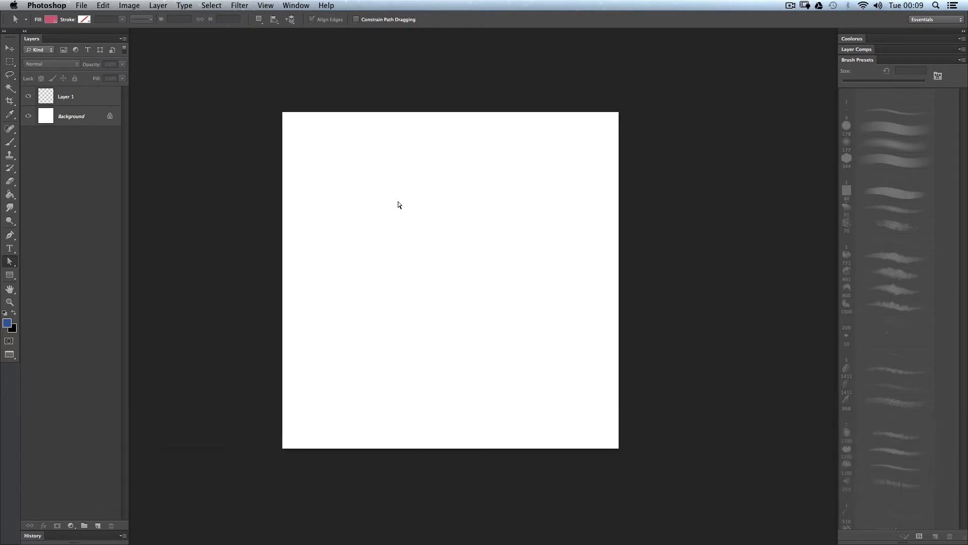
key(p)
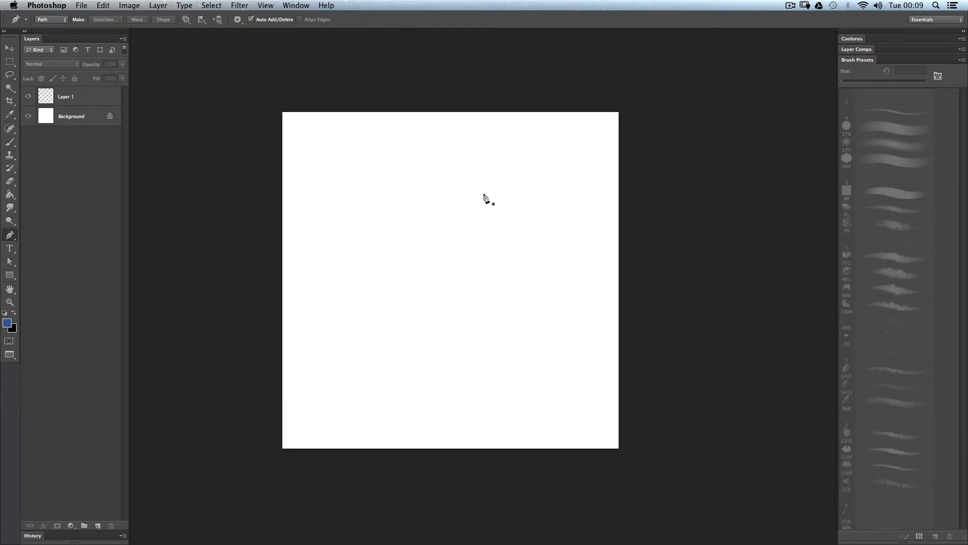
click(533, 174)
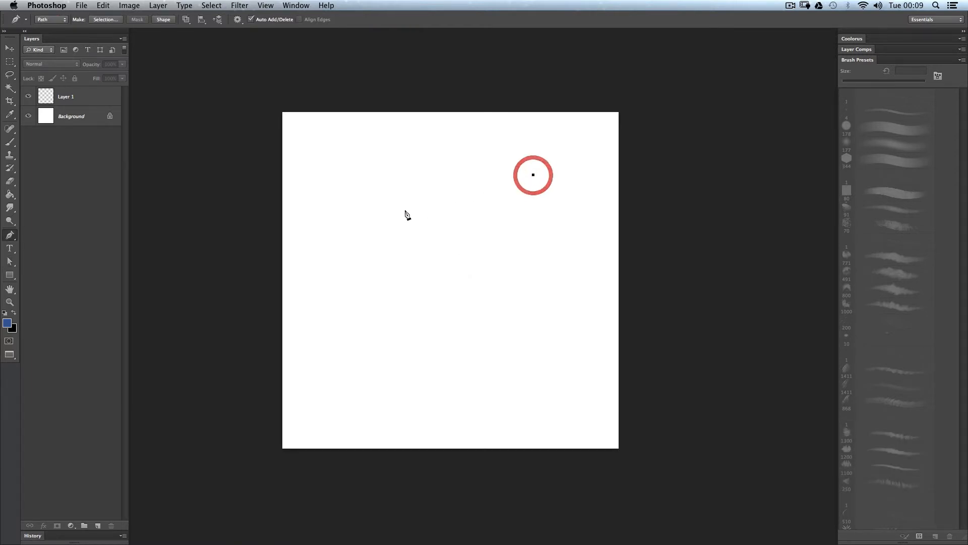
click(379, 212)
click(418, 323)
key(super+z)
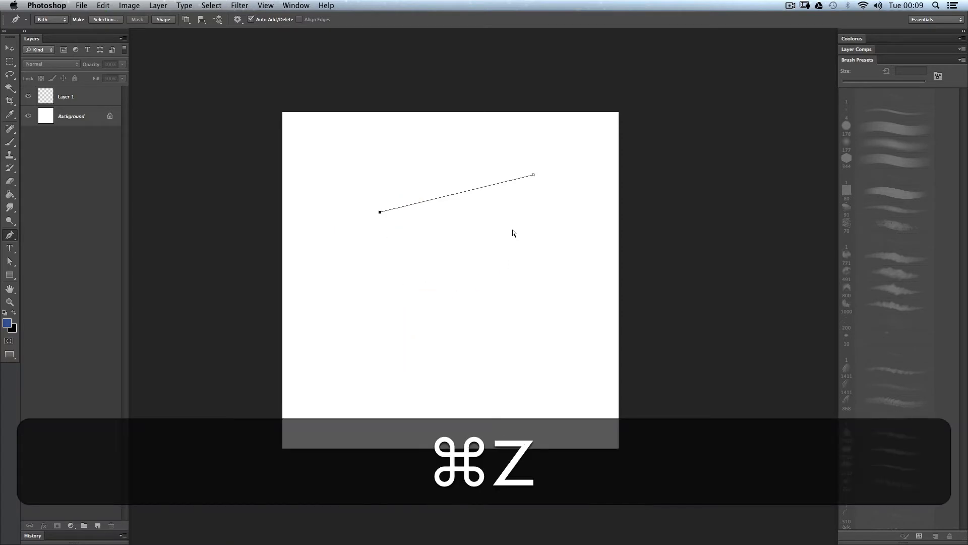
key(super+z)
key(alt+super+z)
key(alt+super+z)
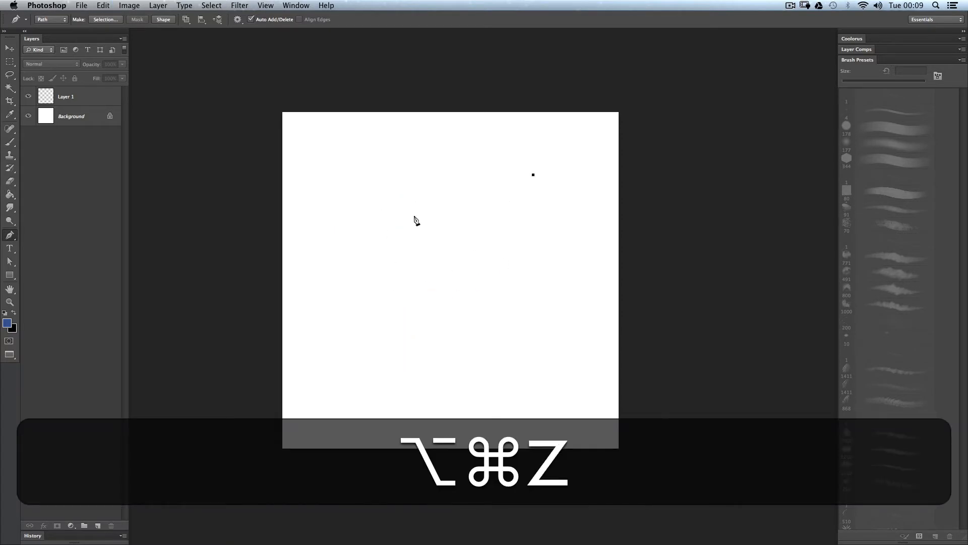
Draw a closed straight-edged path with six more corner anchors back to the first anchor, and delete the path.
click(357, 215)
click(362, 364)
click(512, 341)
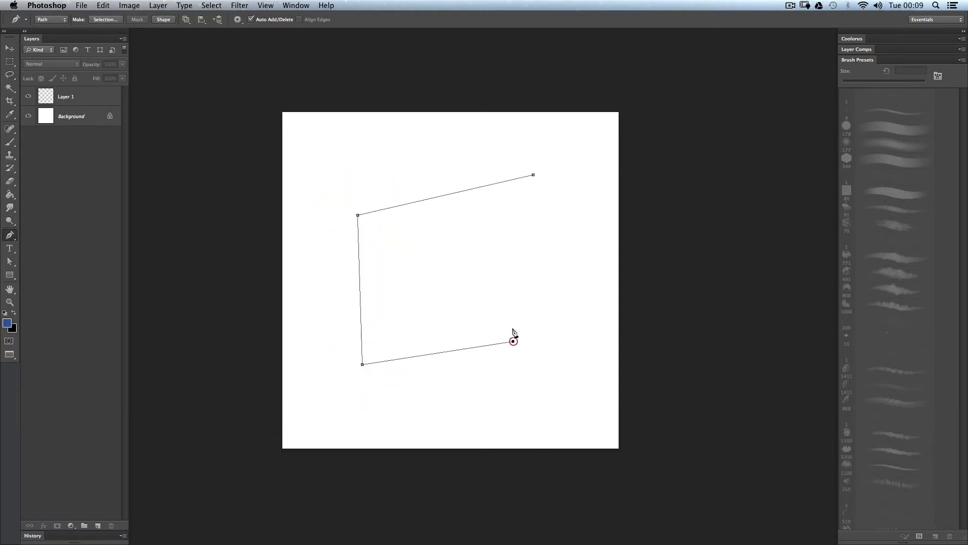
click(525, 234)
click(419, 245)
click(545, 194)
click(533, 176)
key(BackSpace)
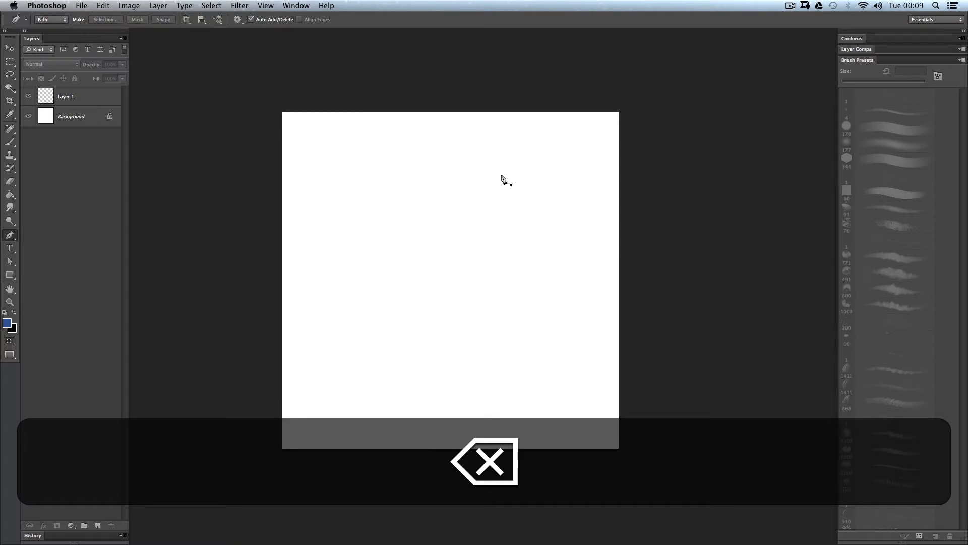
Draw an S-shaped path from the upper middle with smooth anchors, curving around the lower edge and back up the canvas's right side.
click(489, 163)
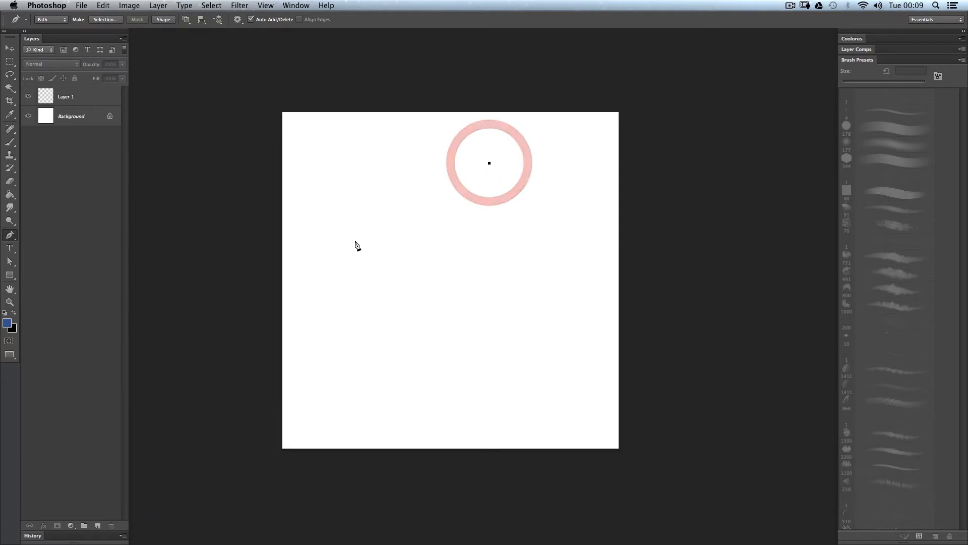
click(355, 241)
drag(354, 244, 389, 313)
drag(498, 292, 496, 359)
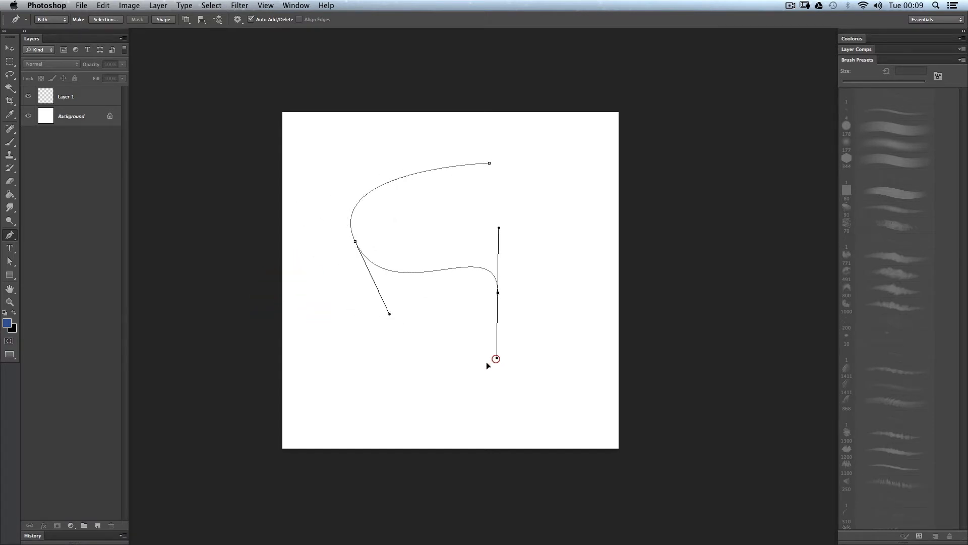
drag(415, 384, 366, 364)
drag(350, 432, 375, 449)
drag(529, 415, 571, 370)
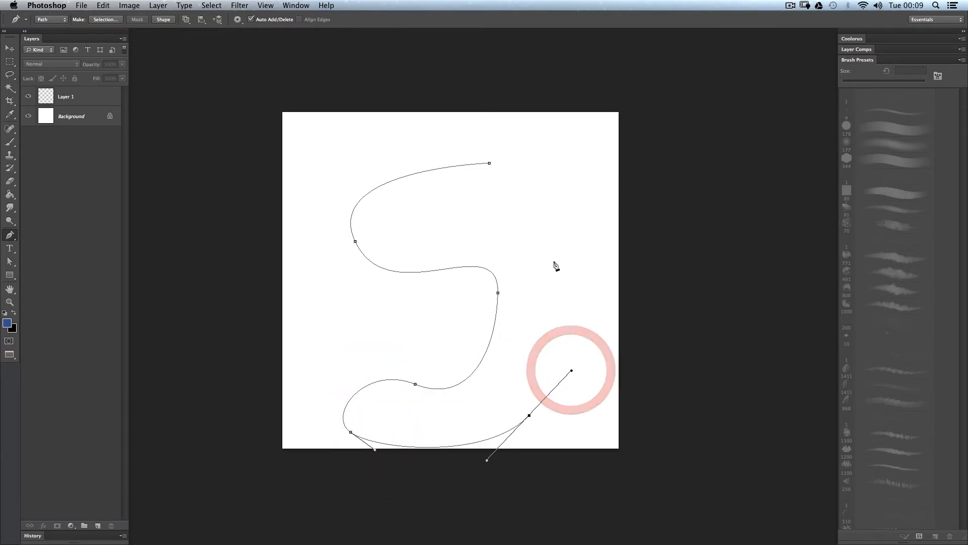
drag(547, 258, 504, 239)
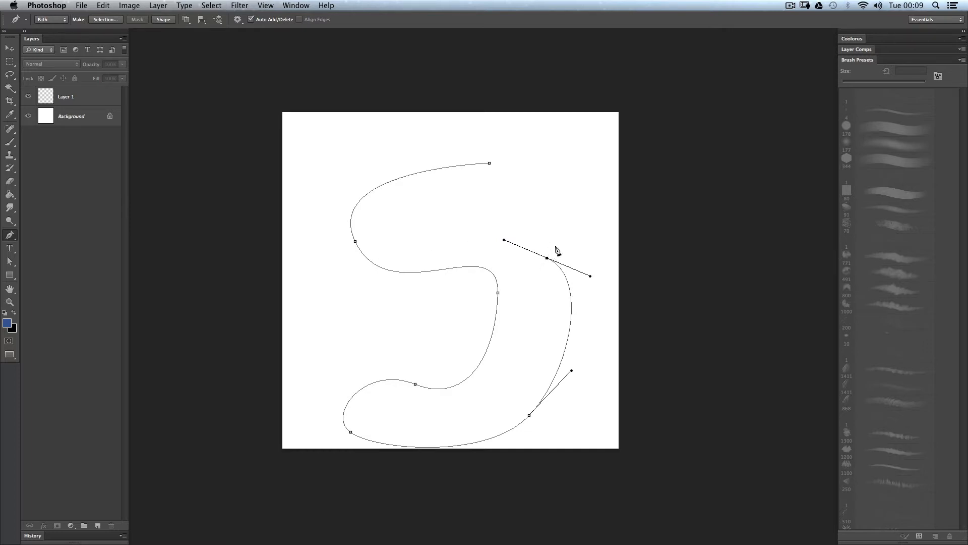
Undo the segment added beyond the last smooth anchor and remove that anchor's outgoing handle.
click(593, 166)
key(super+z)
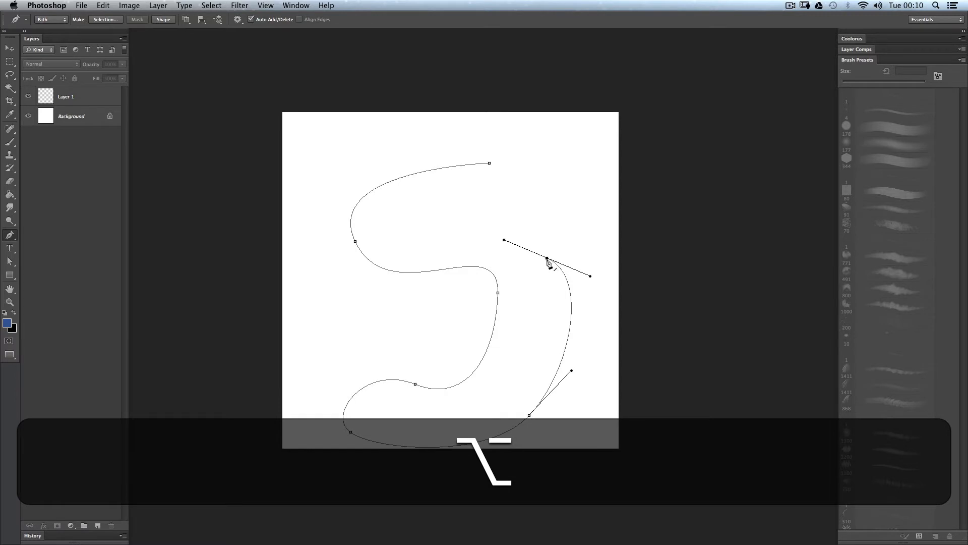
alt+click(548, 259)
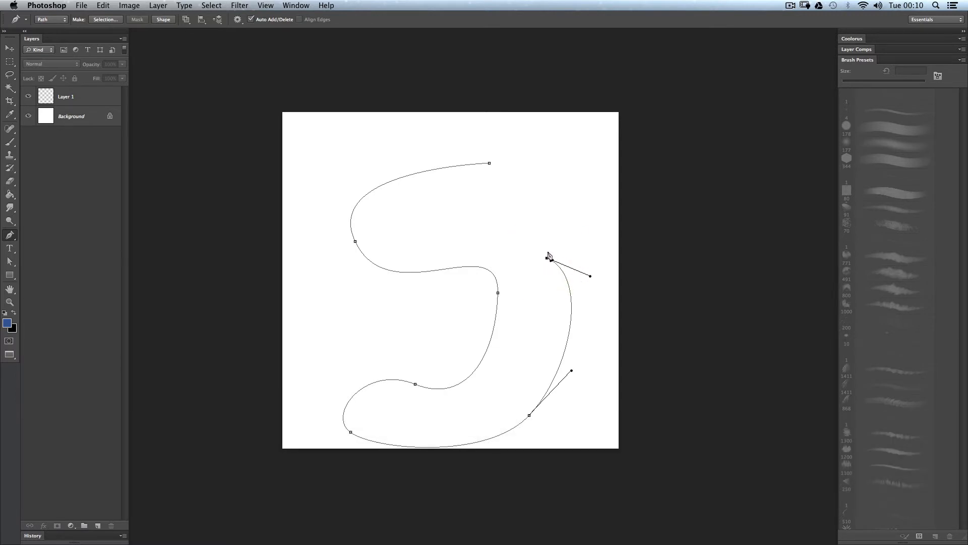
Close the path with straight segments through two corner anchors above the curve, and delete the whole path.
click(571, 184)
click(426, 227)
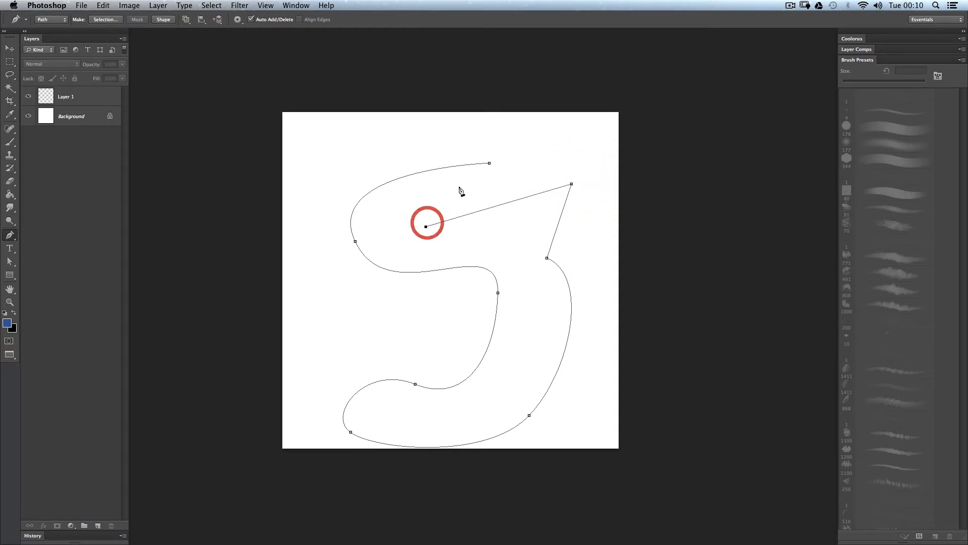
click(490, 164)
key(BackSpace)
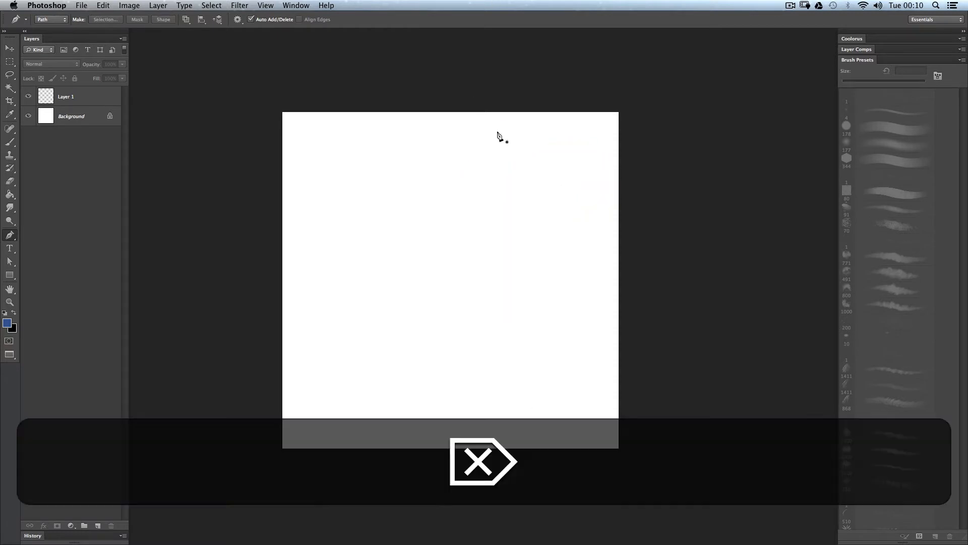
Draw a C-shaped curve with two smooth anchors from the canvas's upper right and remove the last anchor's outgoing handle.
click(506, 161)
drag(371, 202, 366, 256)
drag(490, 246, 489, 274)
key(alt)
alt+click(490, 246)
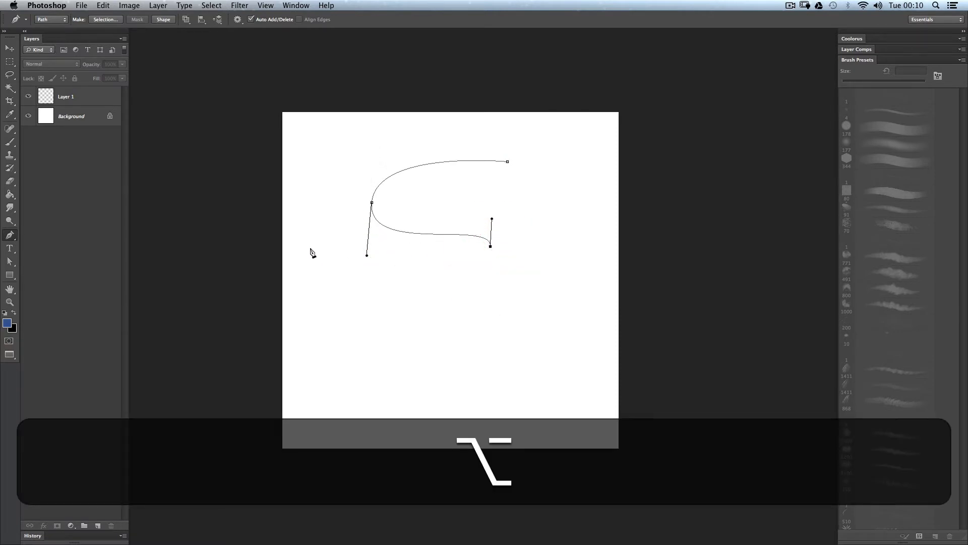
Continue the path with straight segments to the canvas's left side, down to the lower right and up to the right side.
key(shift)
click(310, 251)
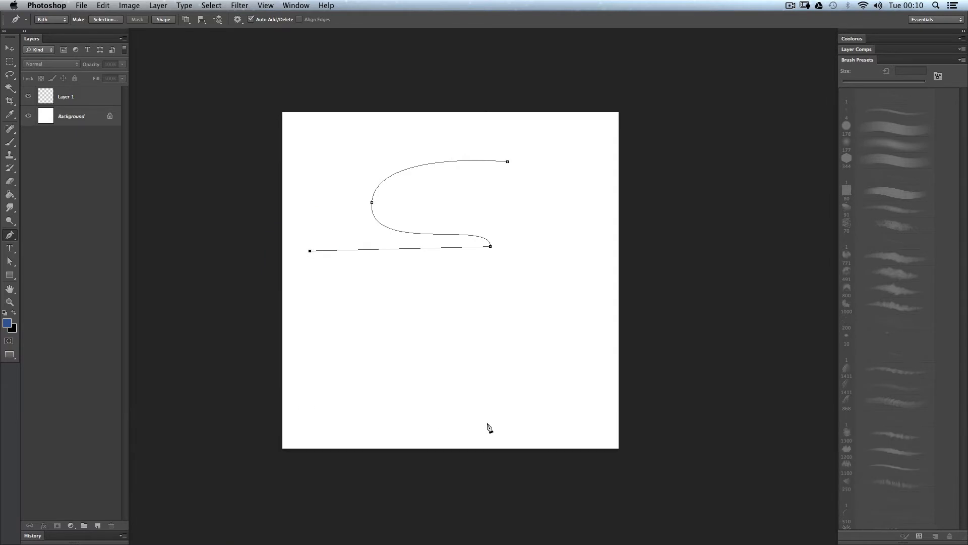
click(487, 424)
click(589, 216)
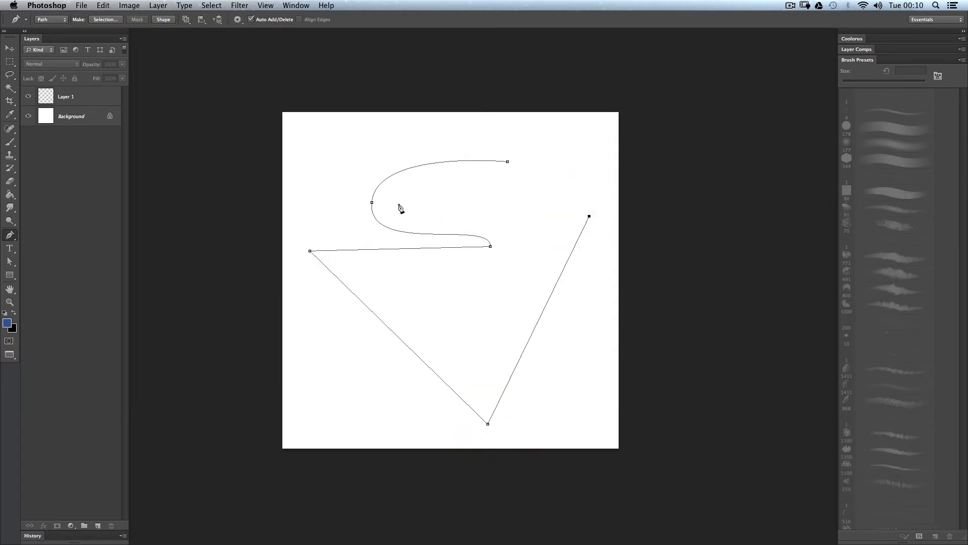
Curve the path back inside the C shape, close it at the first anchor, and delete the path.
drag(398, 203, 410, 174)
mouse_move(509, 195)
mouse_down()
mouse_move(515, 200)
mouse_move(507, 191)
mouse_up()
key(alt)
click(507, 161)
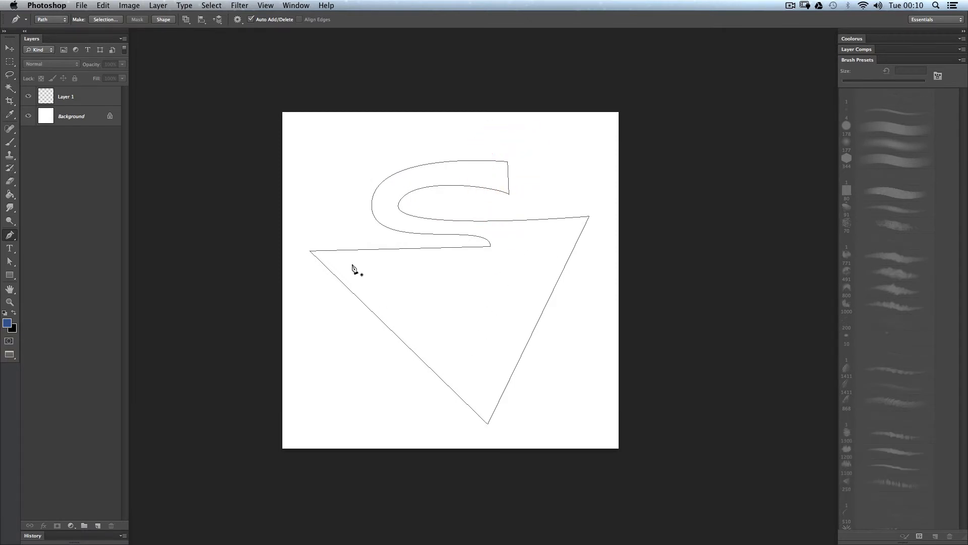
key(Delete)
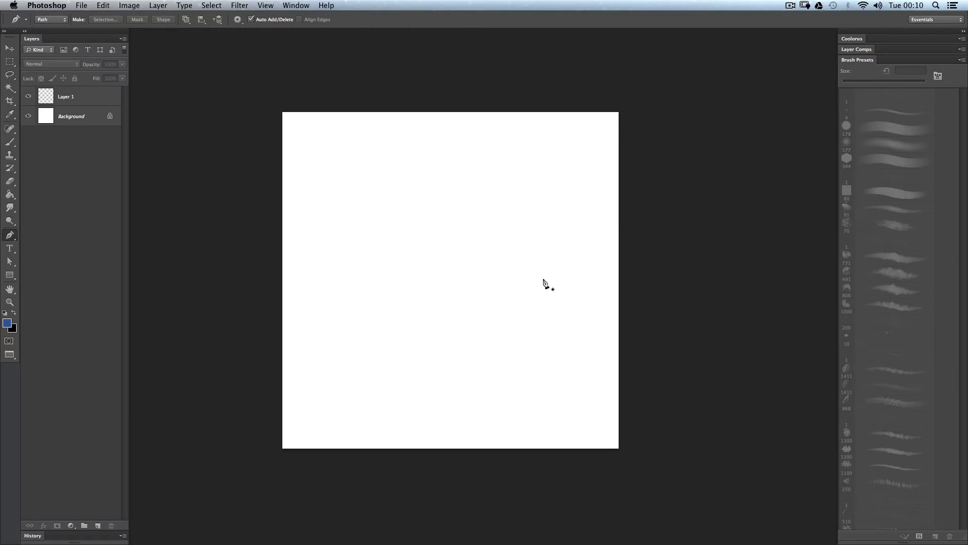
Draw a constrained horizontal segment with the Pen tool from near the canvas's right edge across to its left side.
click(592, 269)
key(shift)
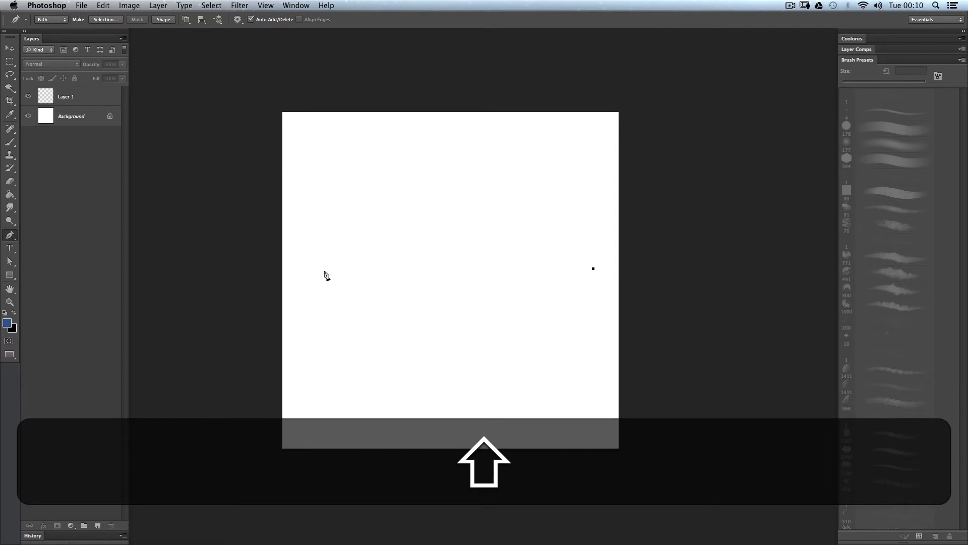
shift+click(309, 275)
key(super+z)
key(shift+super+z)
key(shift)
key(shift+super+z)
shift+click(323, 268)
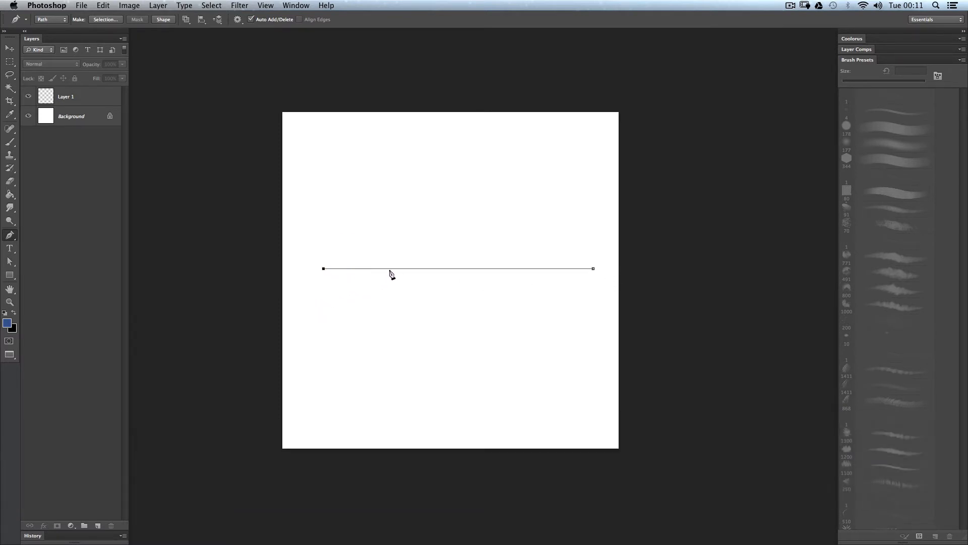
Add a constrained vertical segment upward and a 45-degree diagonal down across the horizontal one, and close the path at the first anchor.
shift+click(333, 140)
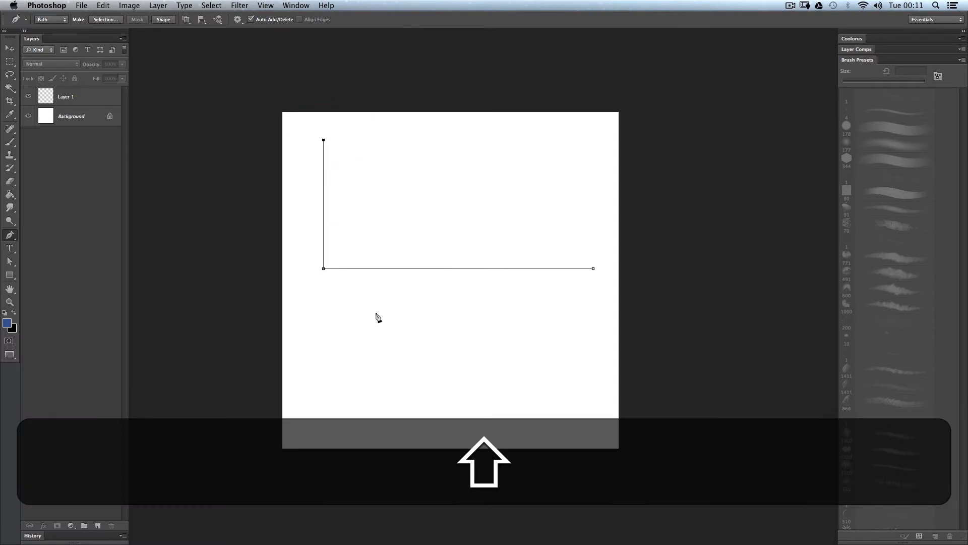
shift+click(566, 260)
key(shift+super+z)
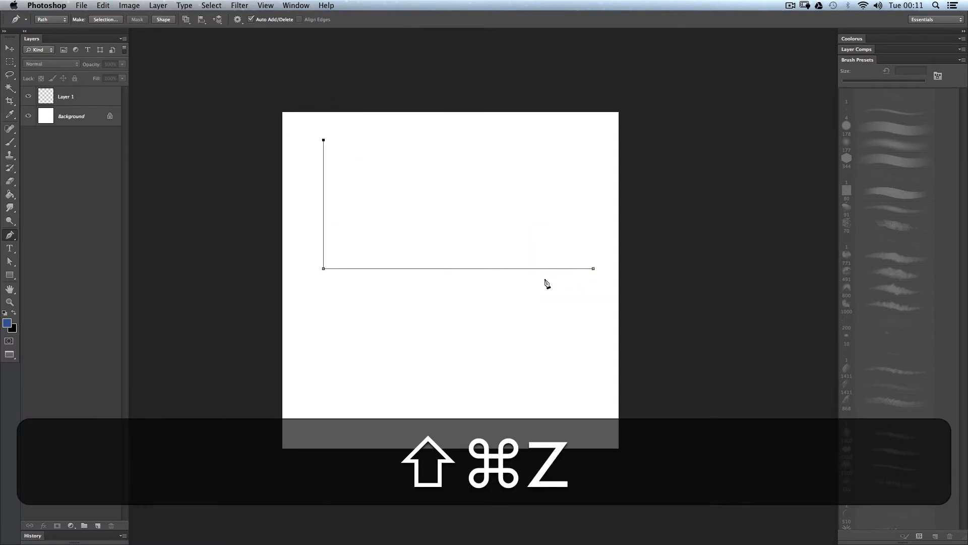
shift+click(591, 328)
key(shift+super+z)
shift+click(514, 331)
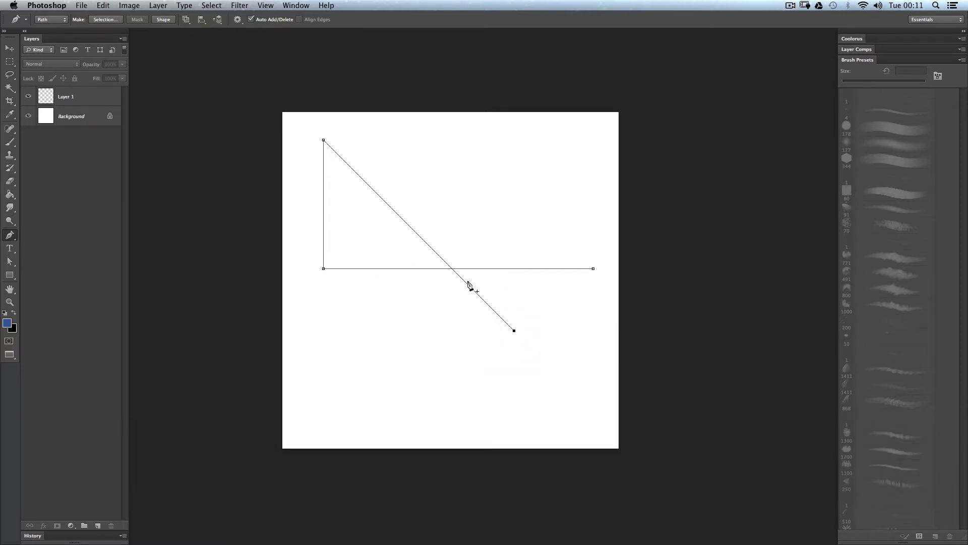
click(594, 269)
key(shift)
Reselect the path with the Direct Selection tool and add a Pen anchor on the left part of its horizontal edge.
key(a)
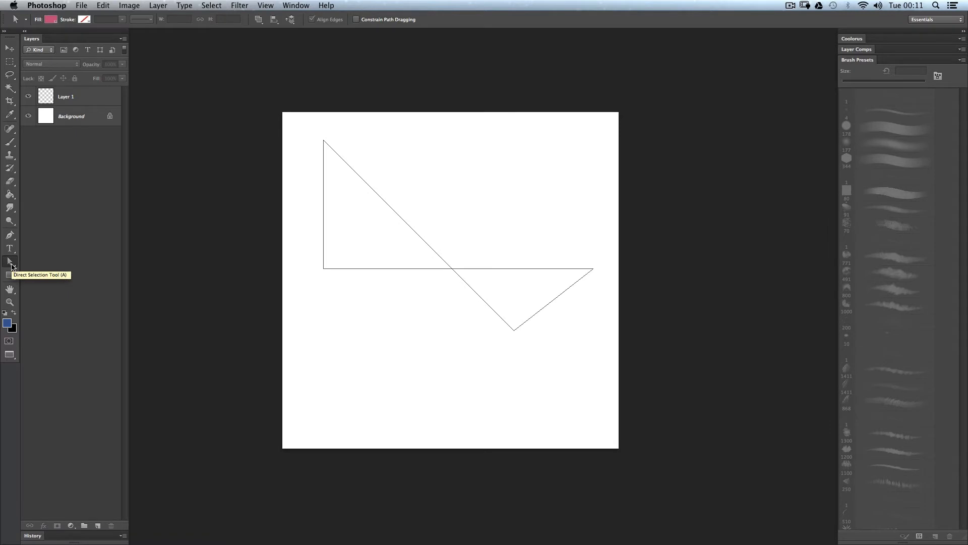
click(11, 263)
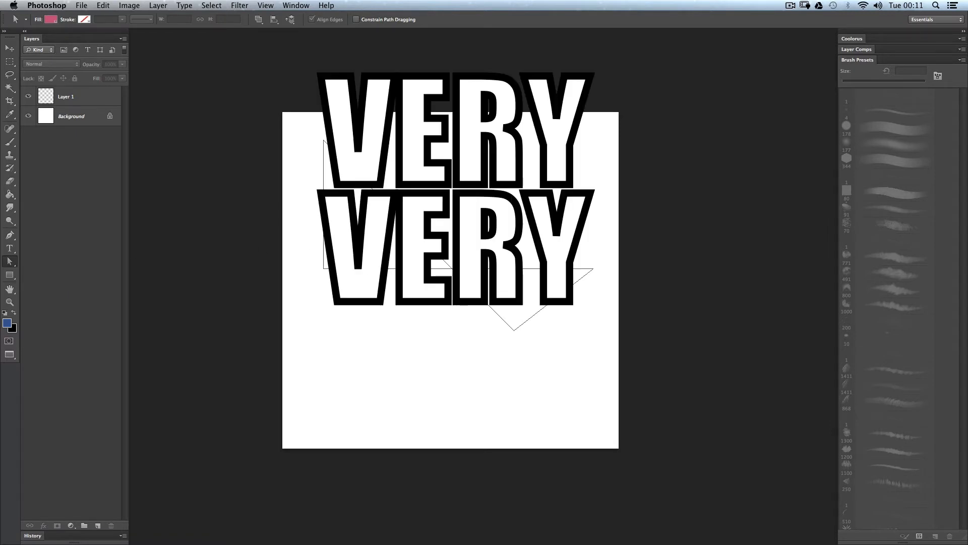
click(366, 269)
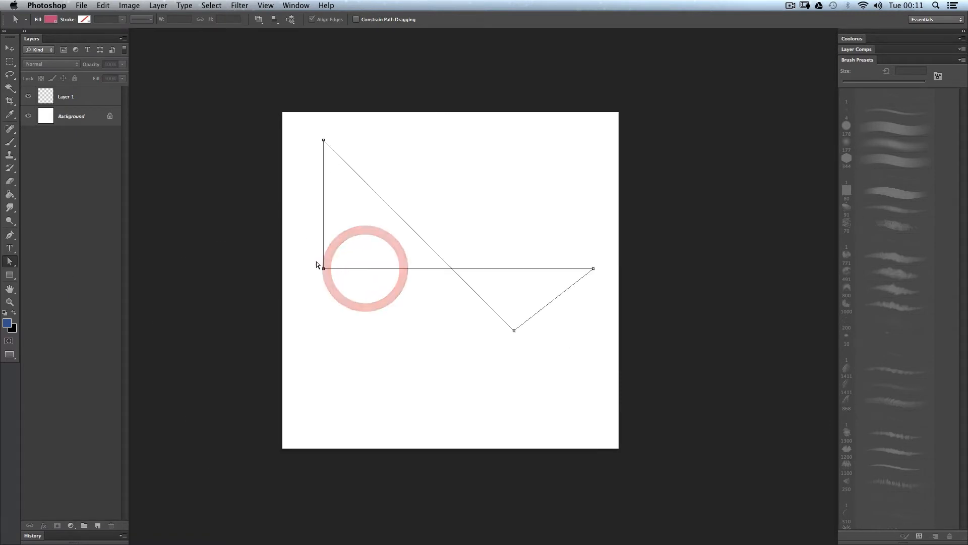
key(p)
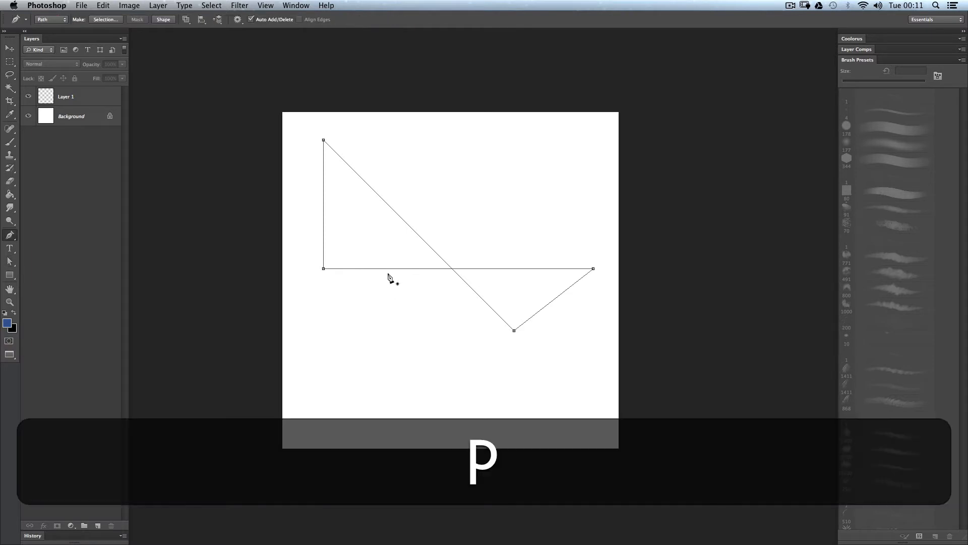
click(390, 269)
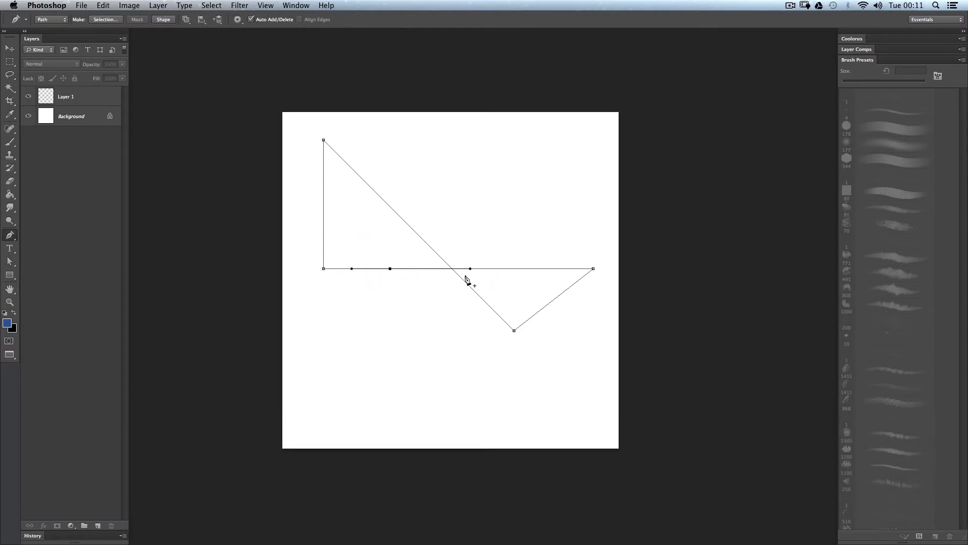
With the Direct Selection tool, pull the new anchor's right handle down and left handle up into a wave, and select the left curved segment.
key(a)
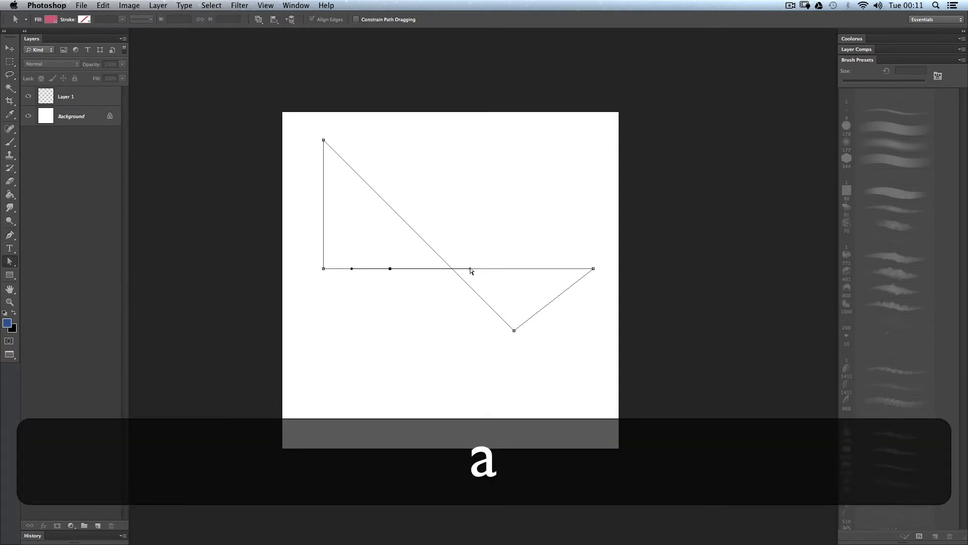
drag(470, 272, 461, 358)
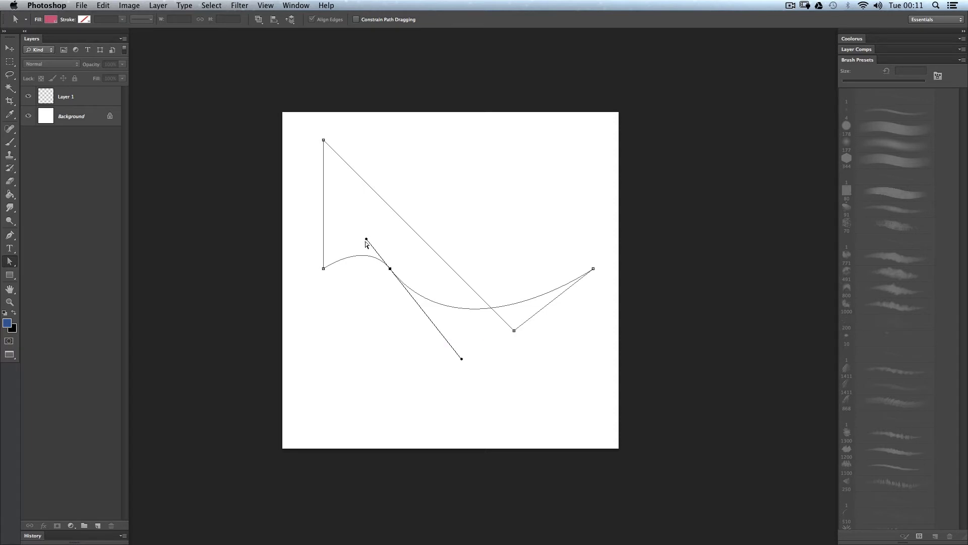
drag(366, 239, 346, 220)
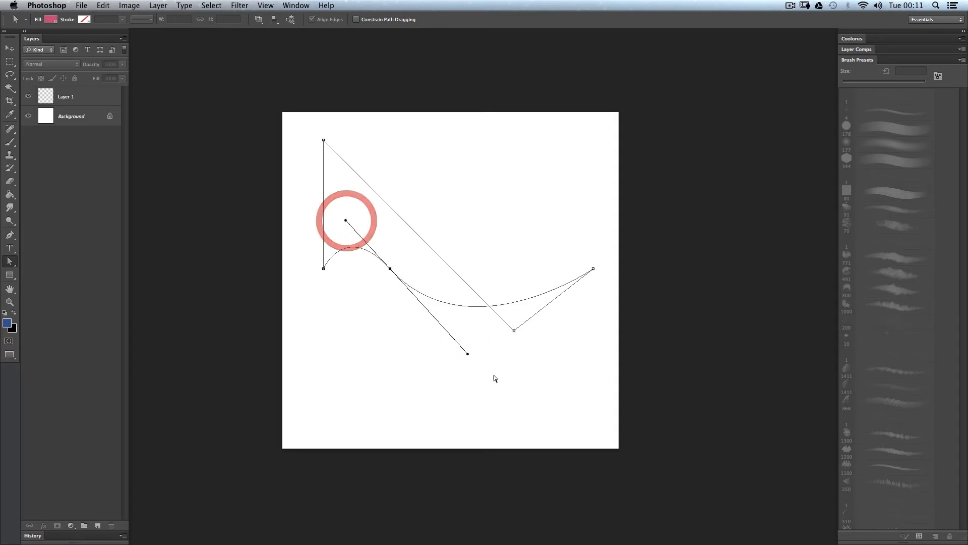
drag(468, 354, 486, 353)
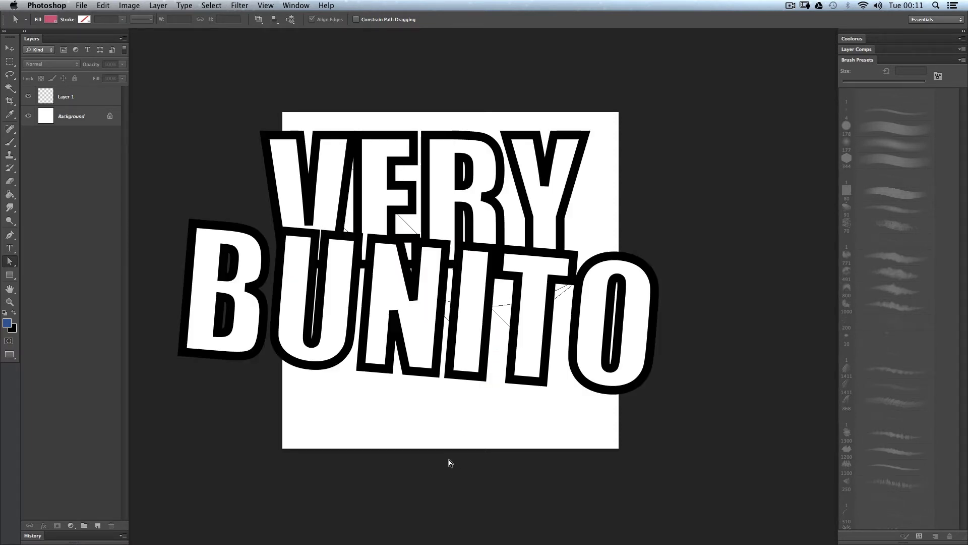
key(a)
click(388, 268)
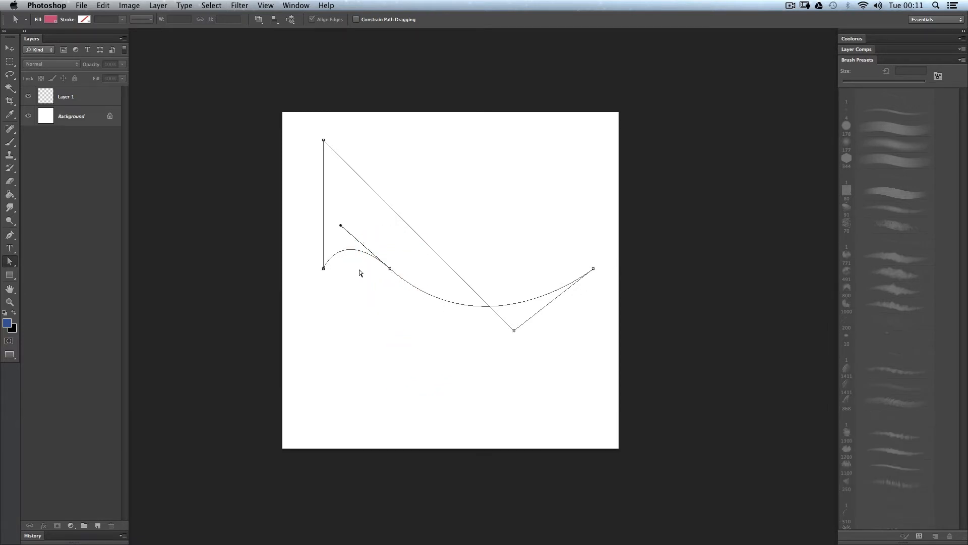
Retract the middle anchor's left handle to straighten that side, and swing its right handle around to reshape the right-hand curve.
key(a)
drag(340, 226, 392, 277)
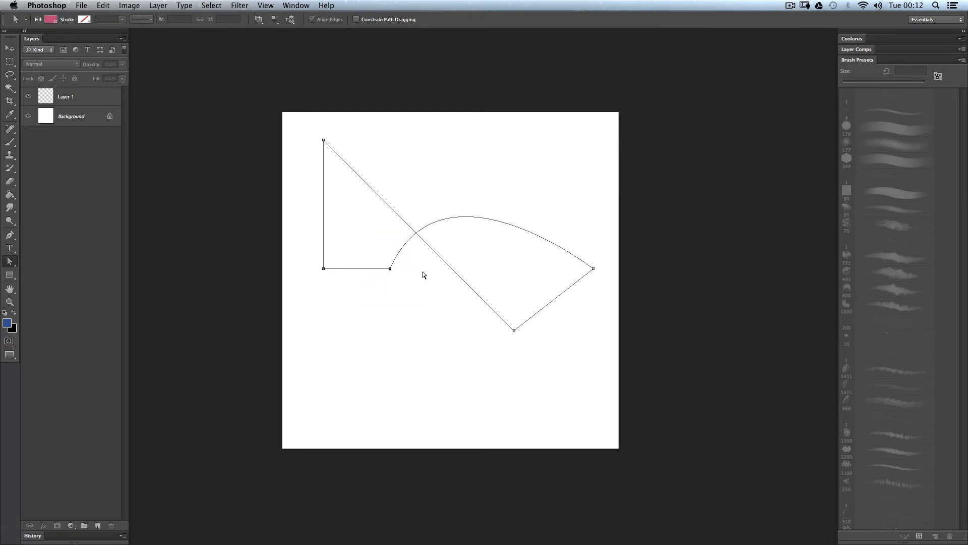
click(401, 285)
click(390, 268)
drag(441, 150, 487, 304)
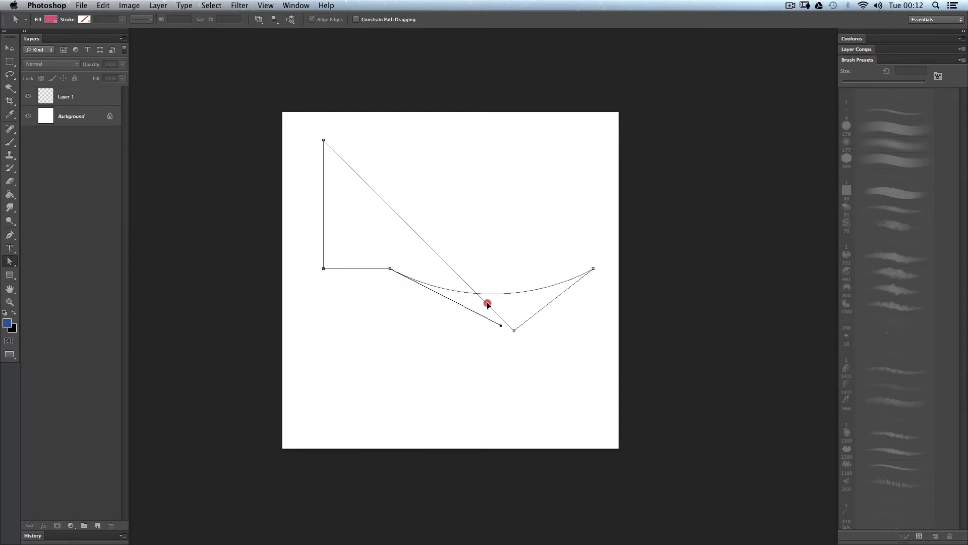
Undo the handle edits and the anchor added on the path's horizontal edge.
key(super+z)
key(alt+super+z)
key(alt+super+z)
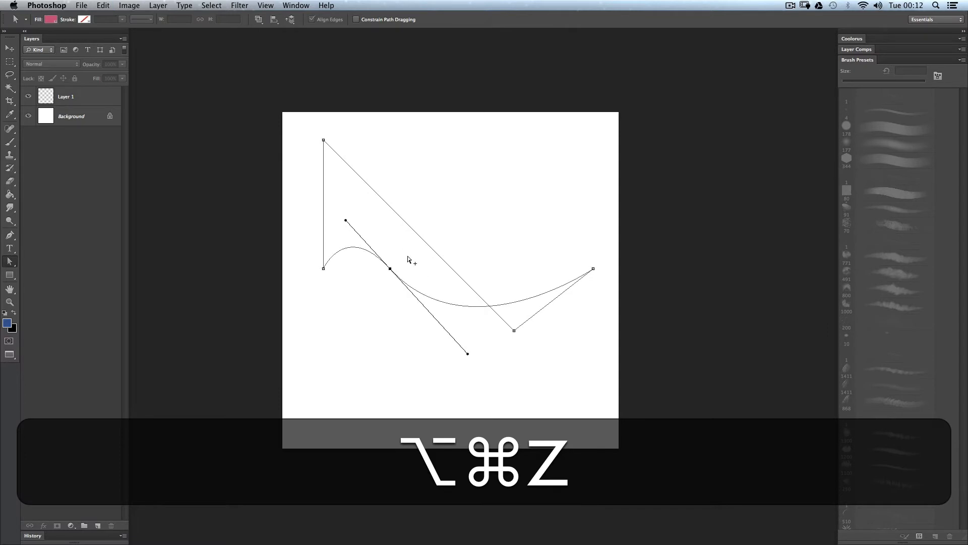
key(alt+super+z)
key(alt+super+z)
key(alt+super+z)
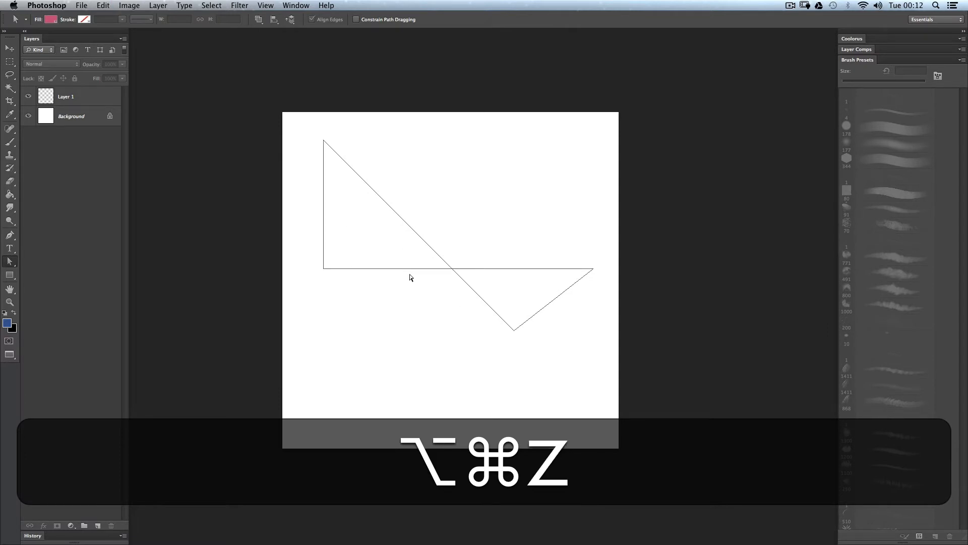
Add a Pen anchor on the horizontal edge left of the diagonal crossing and pull it down into a deep curve with Direct Selection.
key(p)
key(a)
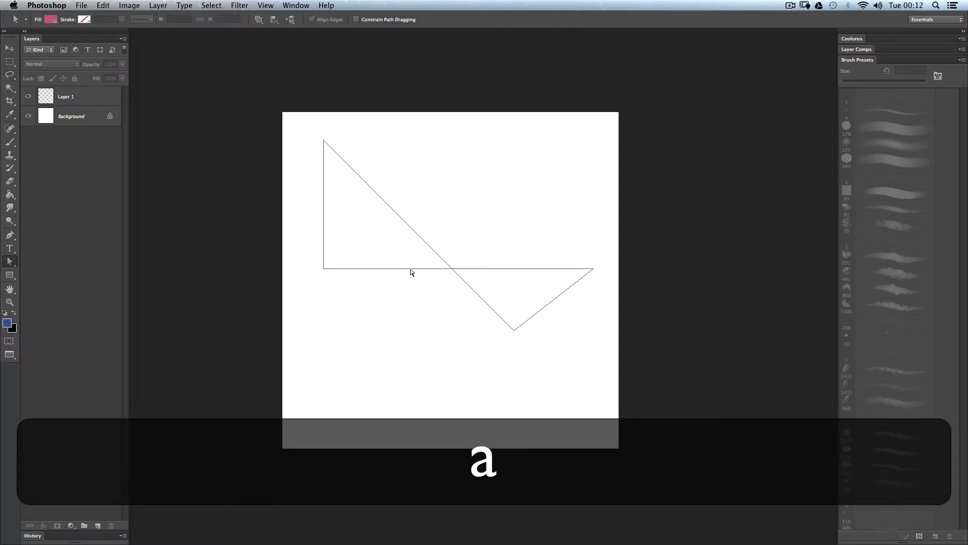
click(411, 274)
key(p)
click(411, 268)
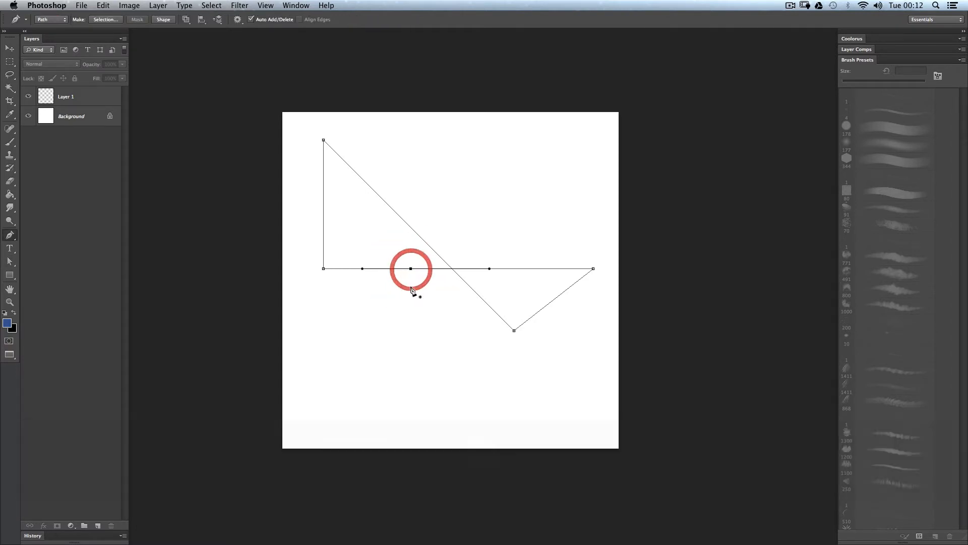
key(a)
drag(411, 268, 422, 374)
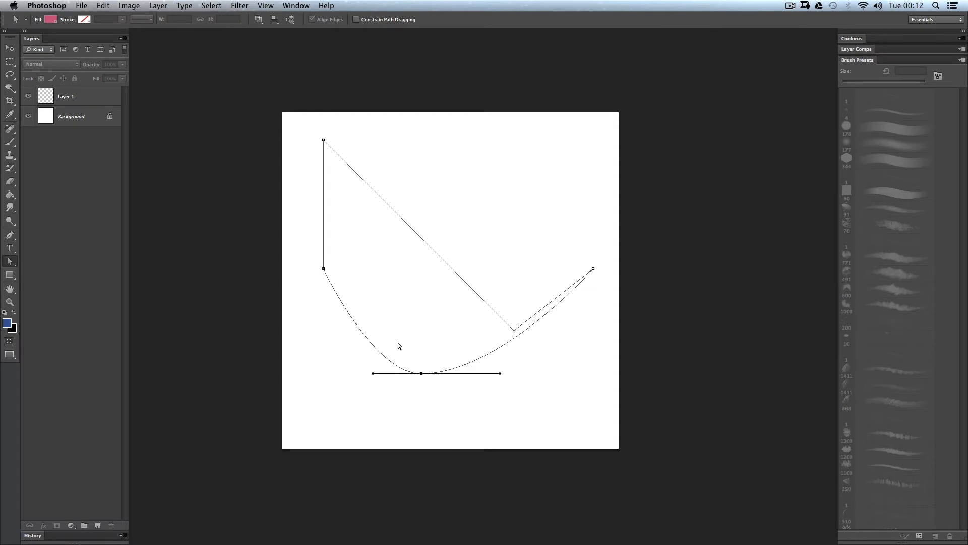
Convert the curve's lowest anchor to a corner point with the Pen tool, removing both of its handles.
key(p)
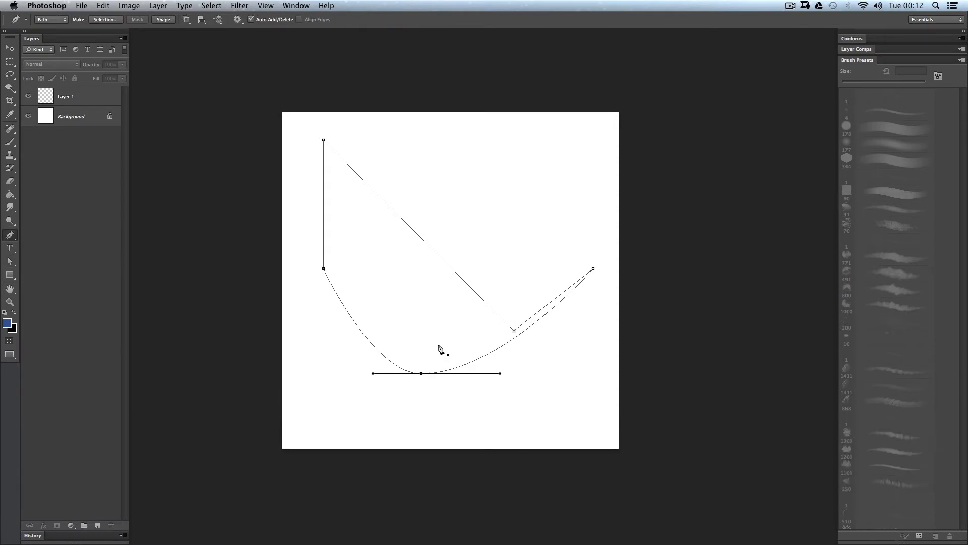
key(alt)
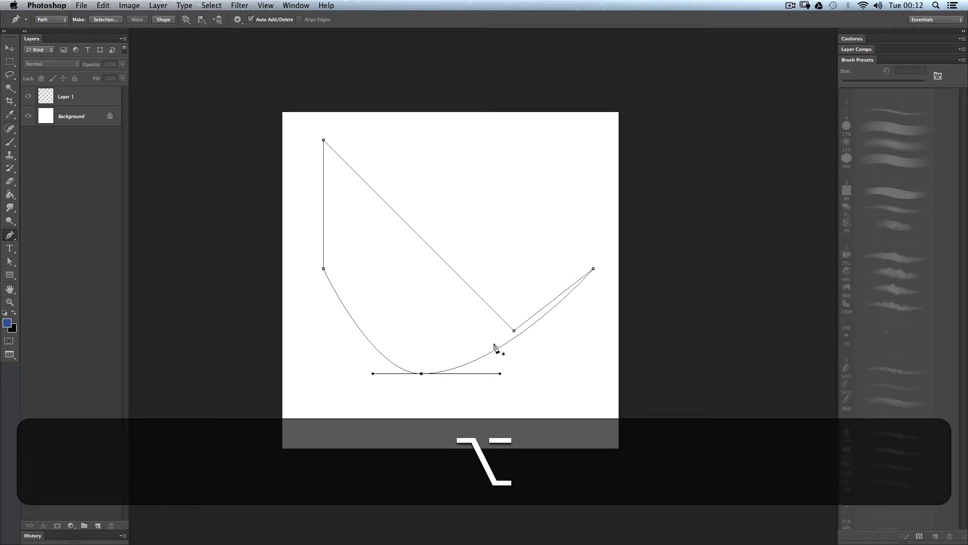
alt+click(421, 374)
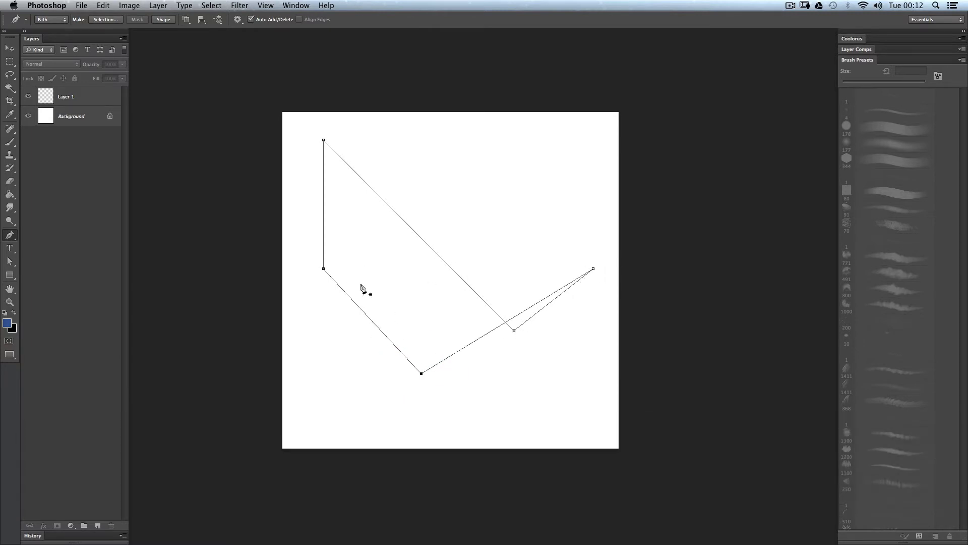
Deselect the anchors, delete the whole path, and switch to the open document with the bearded character illustration.
key(a)
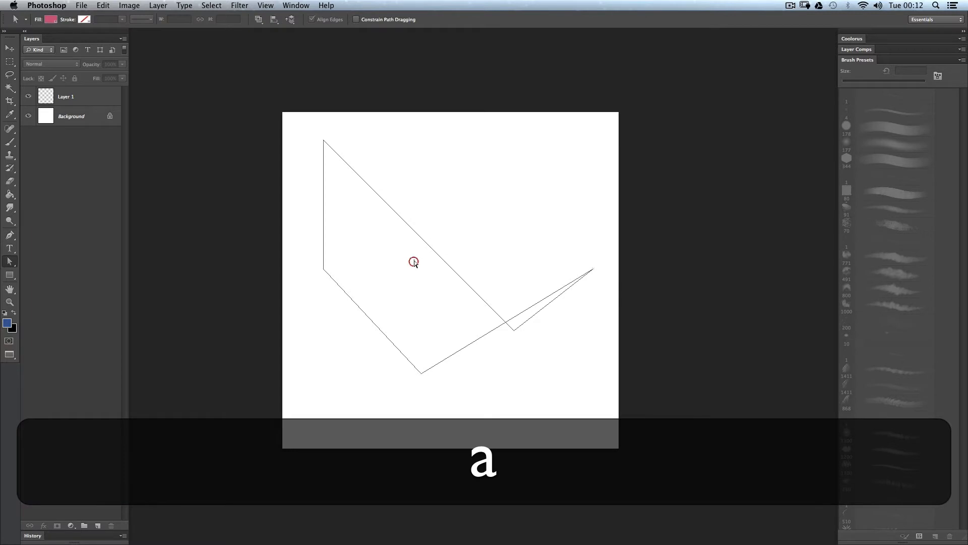
click(413, 277)
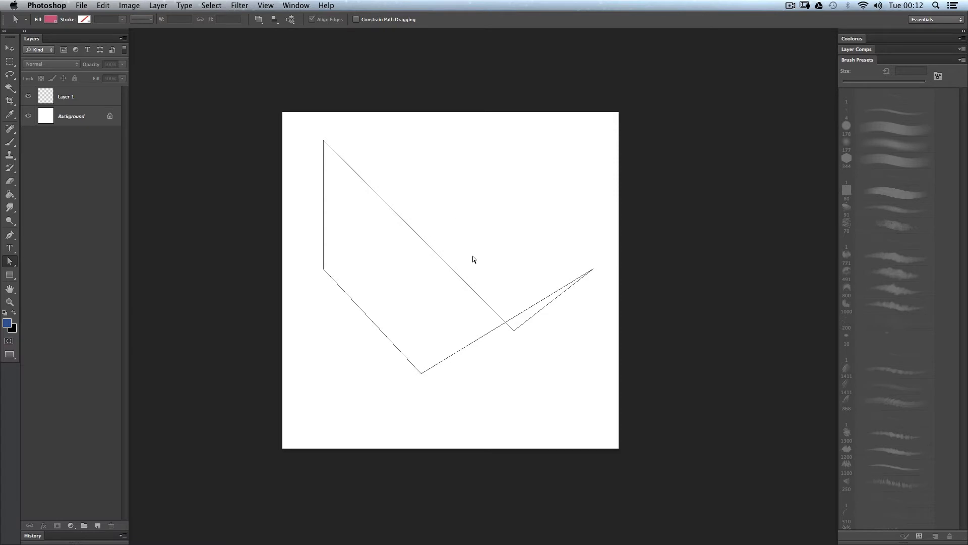
key(BackSpace)
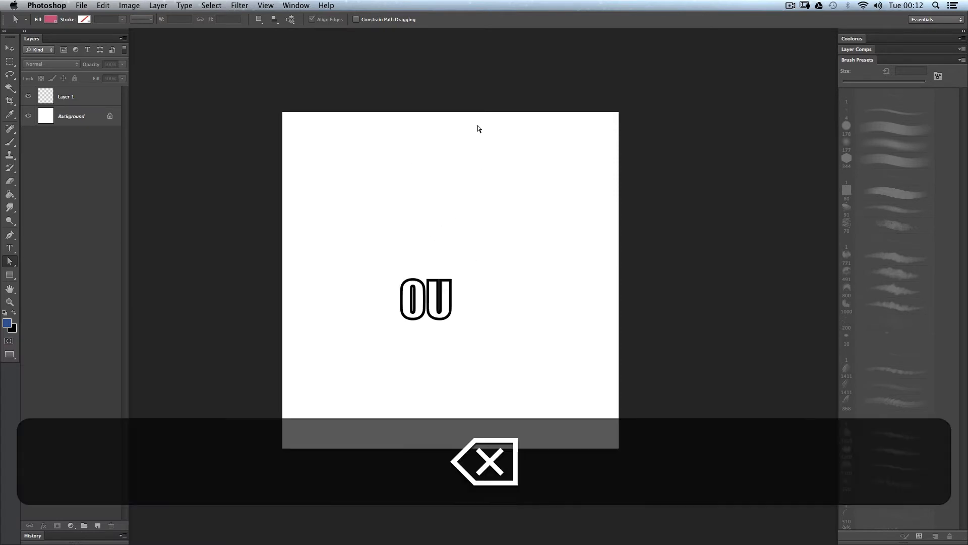
click(292, 15)
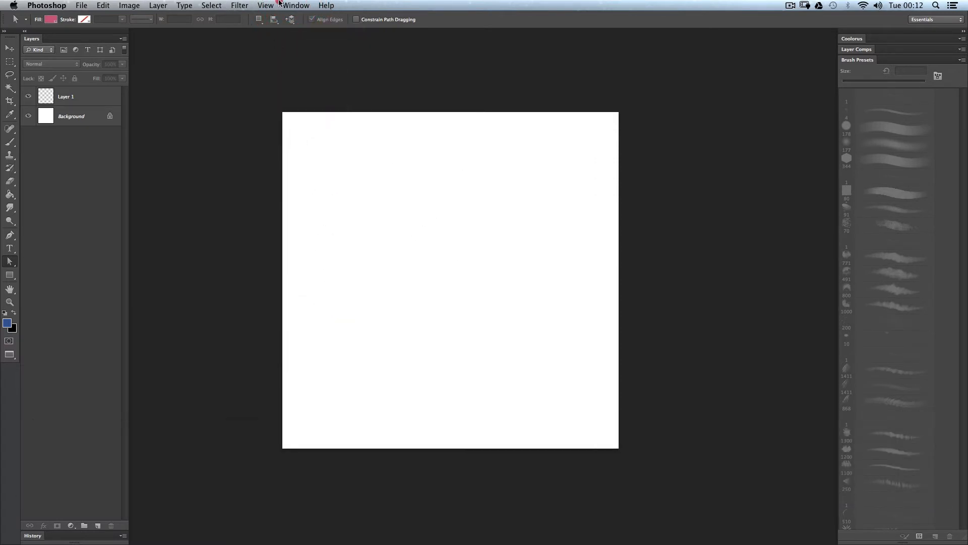
click(296, 5)
click(331, 347)
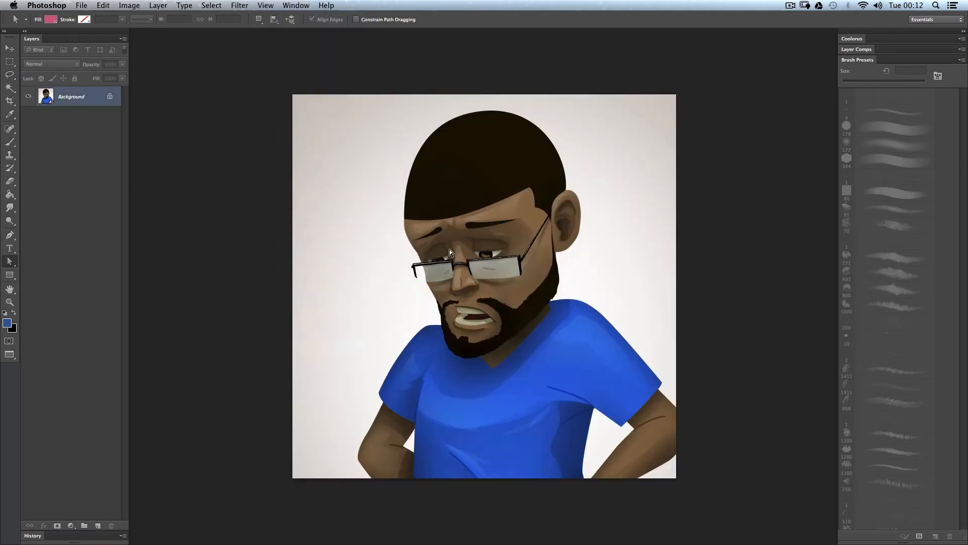
Examine the character's face and blue shirt outlines up close, including the shoulder and sleeve edges.
key(z)
click(458, 261)
key(space)
drag(458, 261, 411, 402)
drag(537, 370, 493, 238)
drag(506, 389, 479, 363)
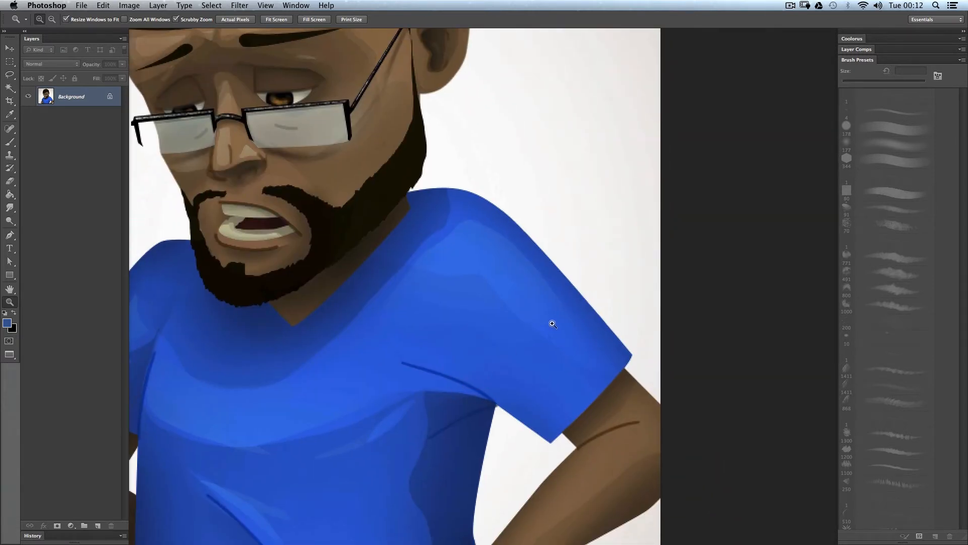
key(z)
drag(460, 287, 494, 348)
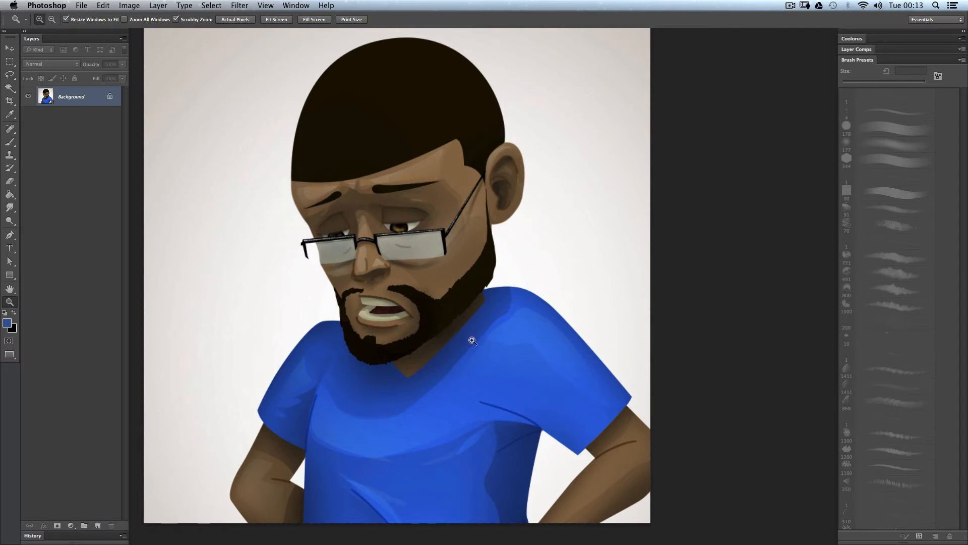
Start a Pen path below the earlobe, curve it around the outer ear to the hairline, and remove that anchor's outgoing handle.
key(p)
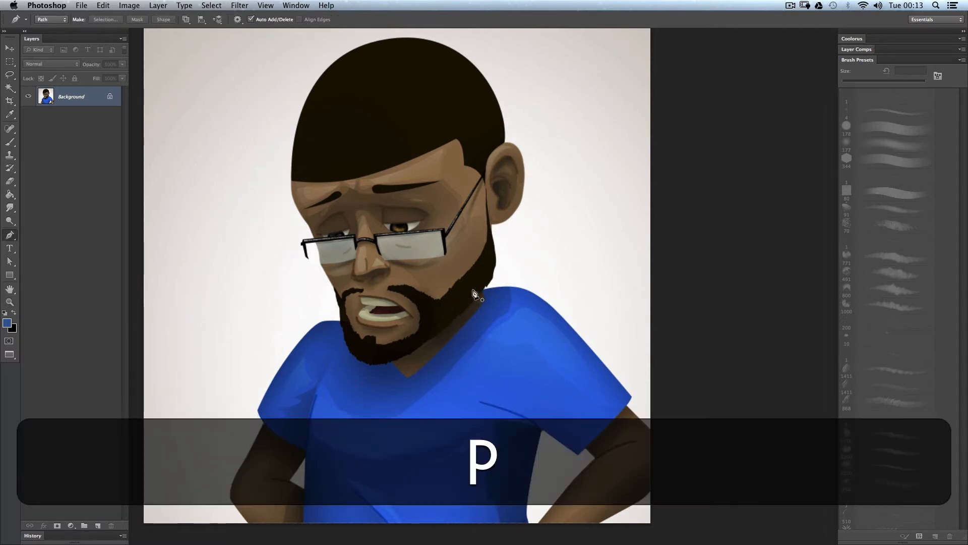
key(z)
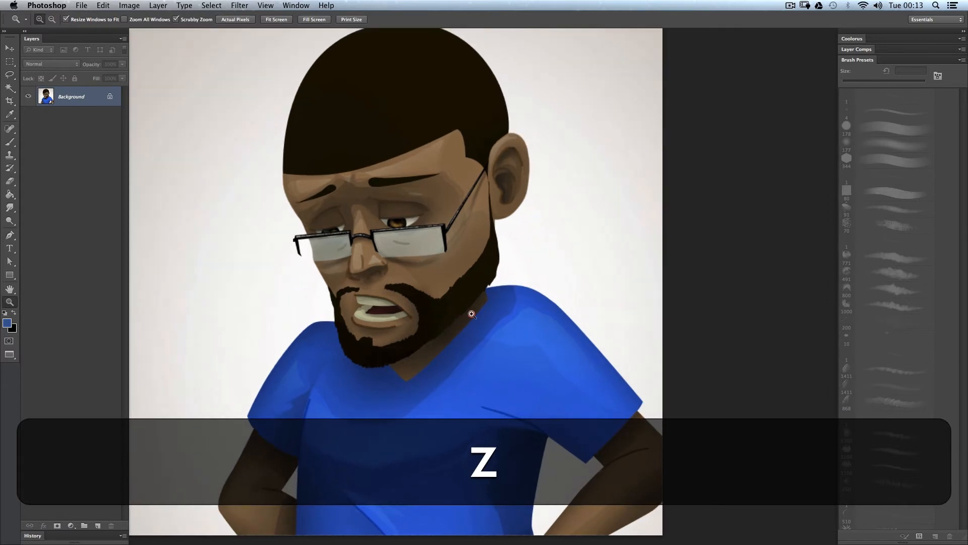
click(443, 310)
key(space)
drag(460, 298, 475, 421)
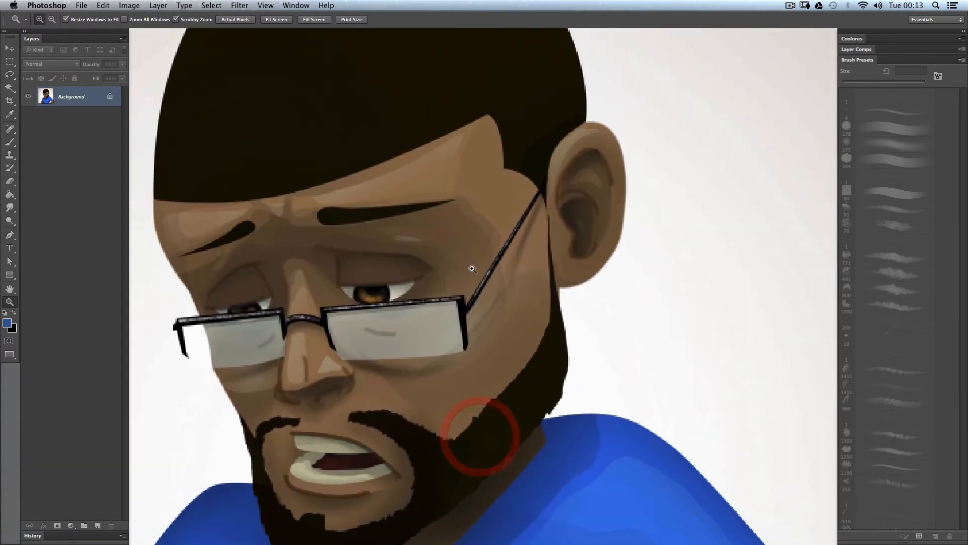
key(p)
click(560, 289)
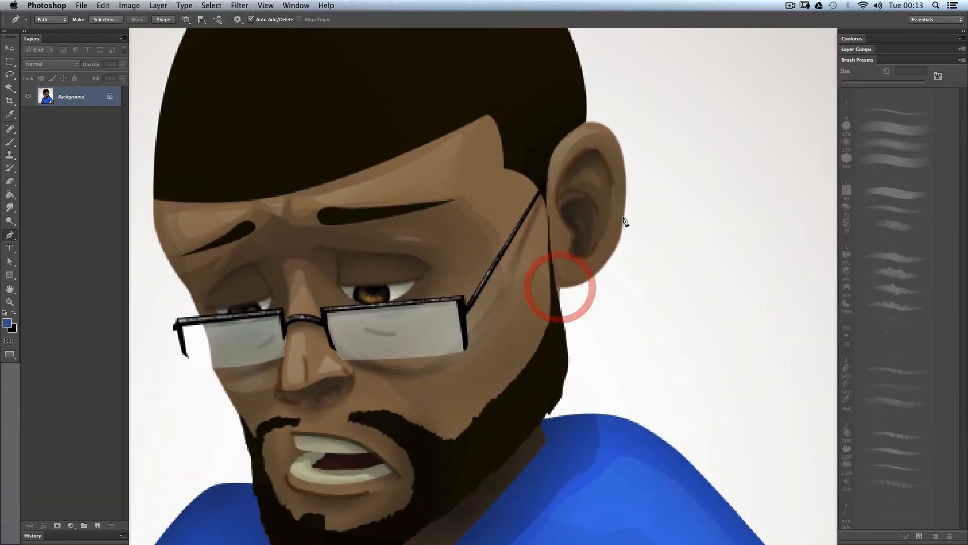
drag(627, 188, 624, 145)
click(585, 123)
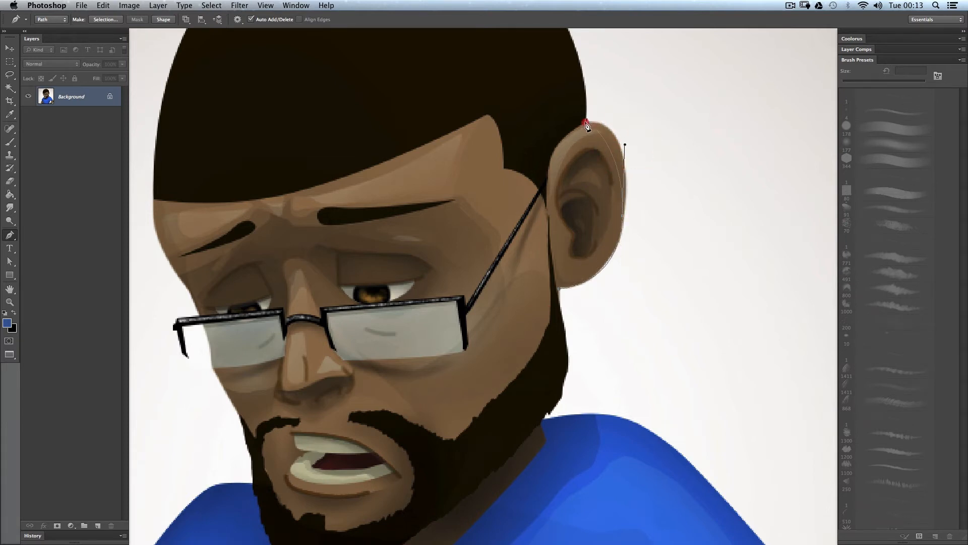
mouse_move(562, 124)
mouse_down()
mouse_move(551, 118)
mouse_move(586, 123)
mouse_move(554, 123)
mouse_up()
key(super+z)
alt+click(586, 122)
Continue the path from the top of the ear over the crown with curved anchors, down to the front hairline at the forehead.
drag(574, 119, 606, 368)
drag(425, 159, 223, 150)
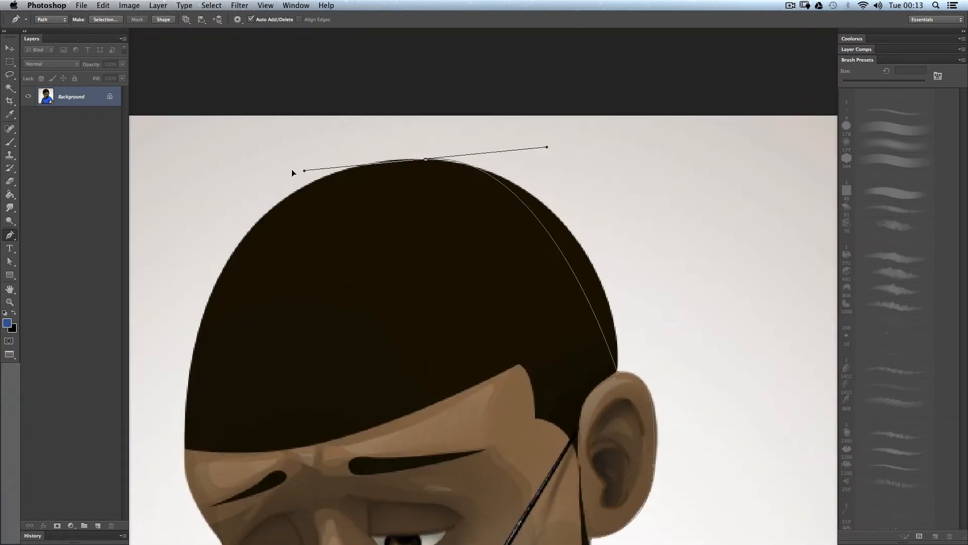
drag(227, 264, 162, 374)
drag(627, 169, 608, 168)
drag(183, 448, 411, 288)
Continue the path down the forehead with a curved anchor and around the protruding corner of the glasses frame.
click(411, 288)
drag(440, 371, 384, 235)
drag(384, 235, 414, 258)
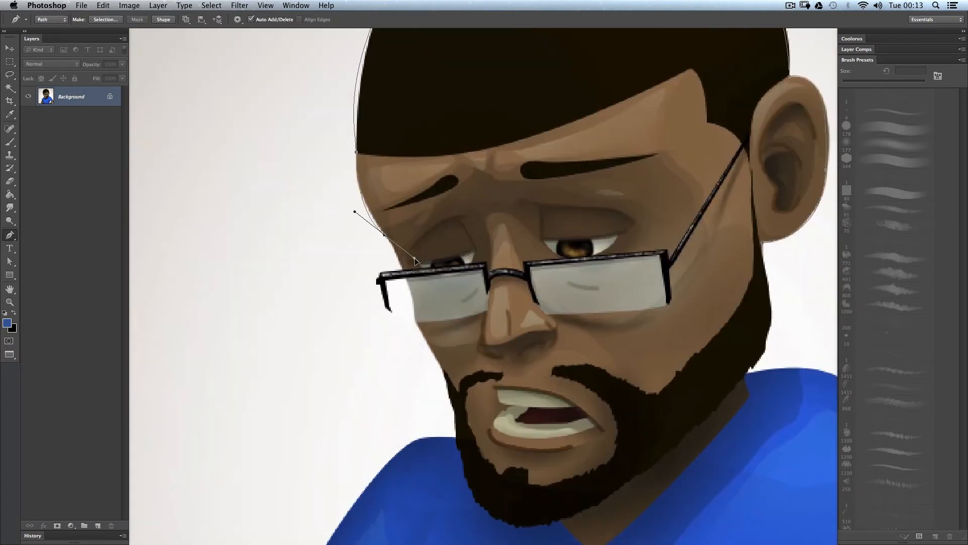
click(403, 268)
click(379, 270)
click(377, 283)
click(392, 312)
Trace the cheek, beard, chin and jaw up to the earlobe, completing the outline around the head.
click(442, 368)
drag(439, 379, 376, 177)
drag(477, 323, 515, 314)
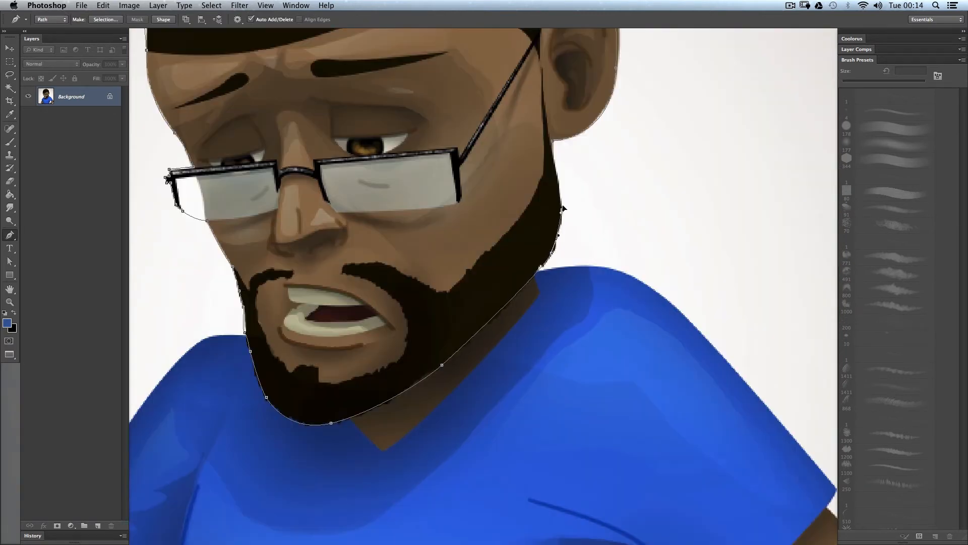
key(space)
drag(548, 144, 477, 211)
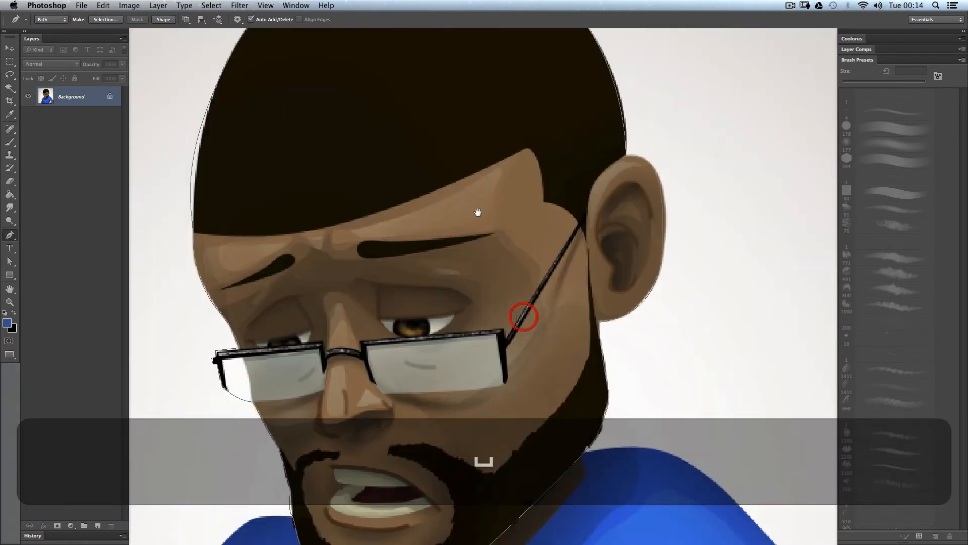
drag(443, 239, 462, 313)
With Direct Selection, adjust the curve handle beside the front of the hair so the path hugs the hair's edge.
key(a)
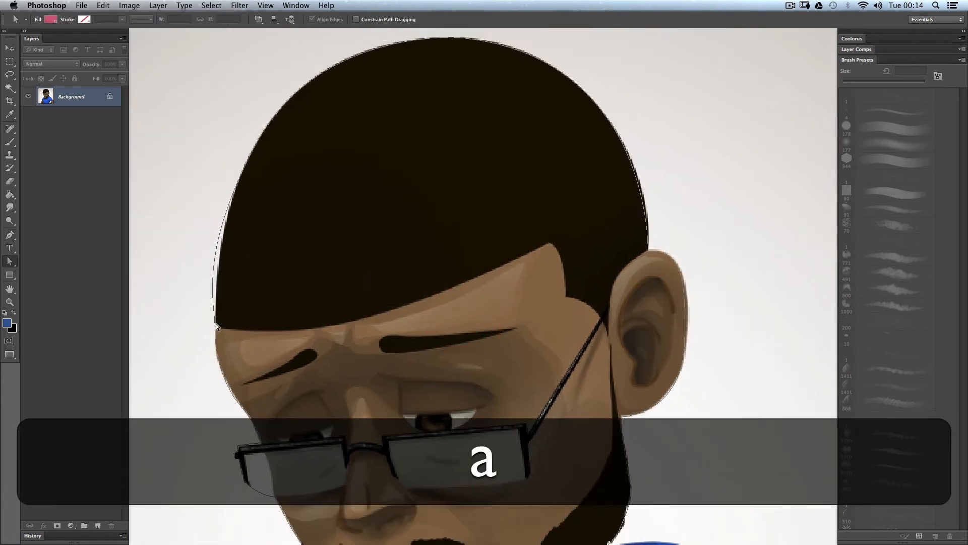
click(215, 326)
drag(199, 254, 213, 225)
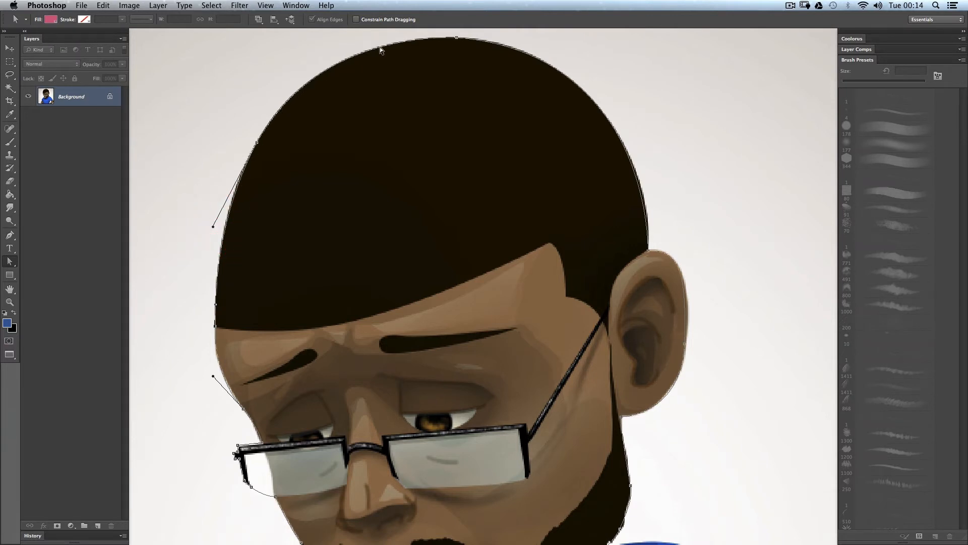
Select the anchor at the top of the ear and shift the outer-ear anchor slightly outward, then deselect the path's anchors.
key(alt+z)
alt+click(610, 271)
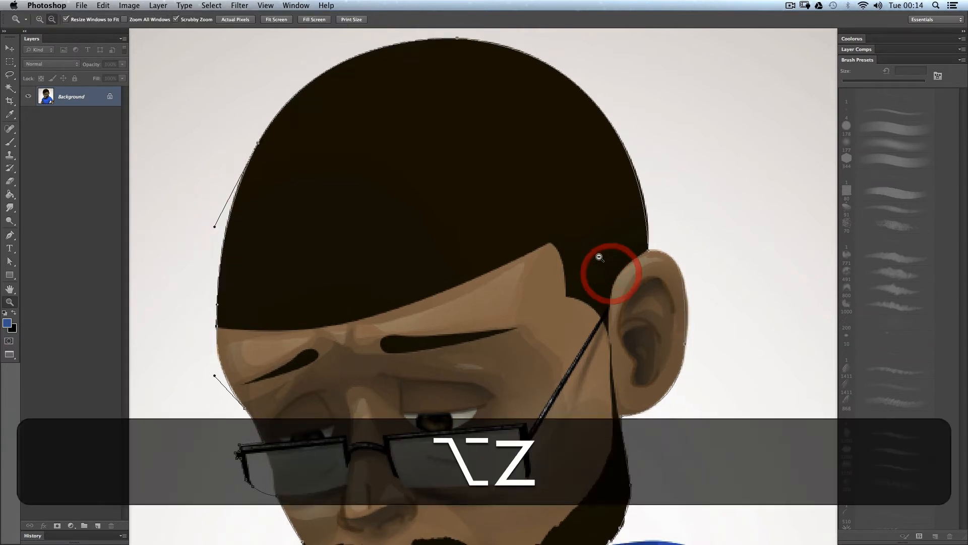
key(alt+a)
click(666, 230)
drag(633, 255, 531, 195)
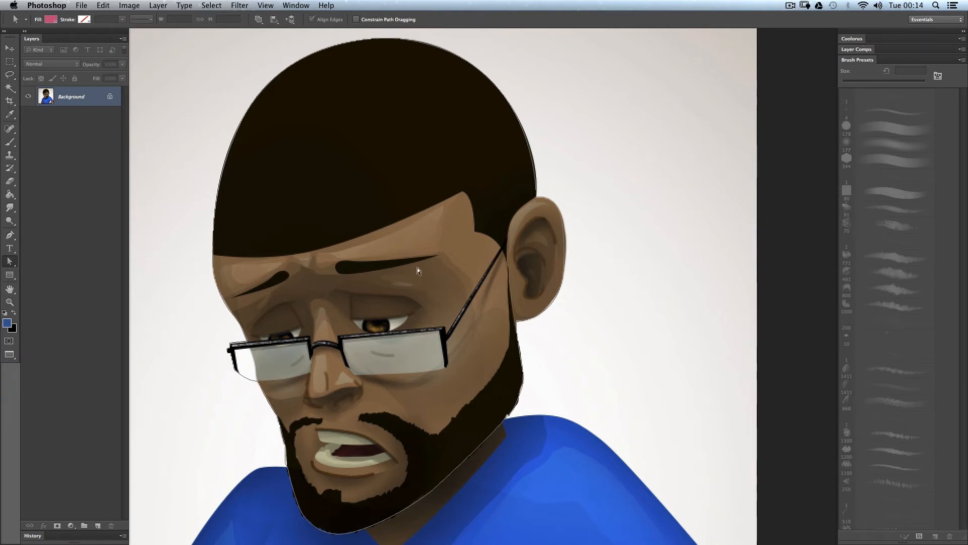
key(a)
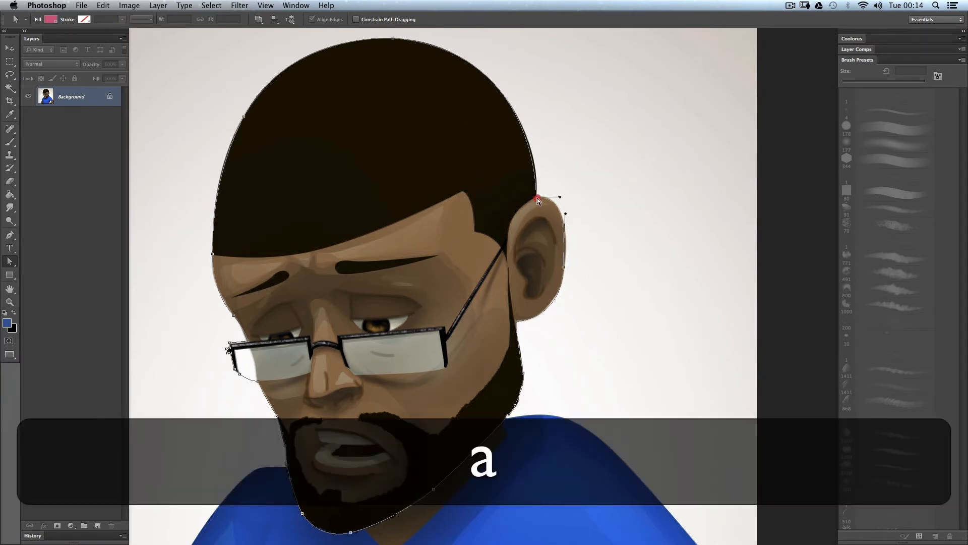
click(537, 198)
drag(563, 266, 566, 265)
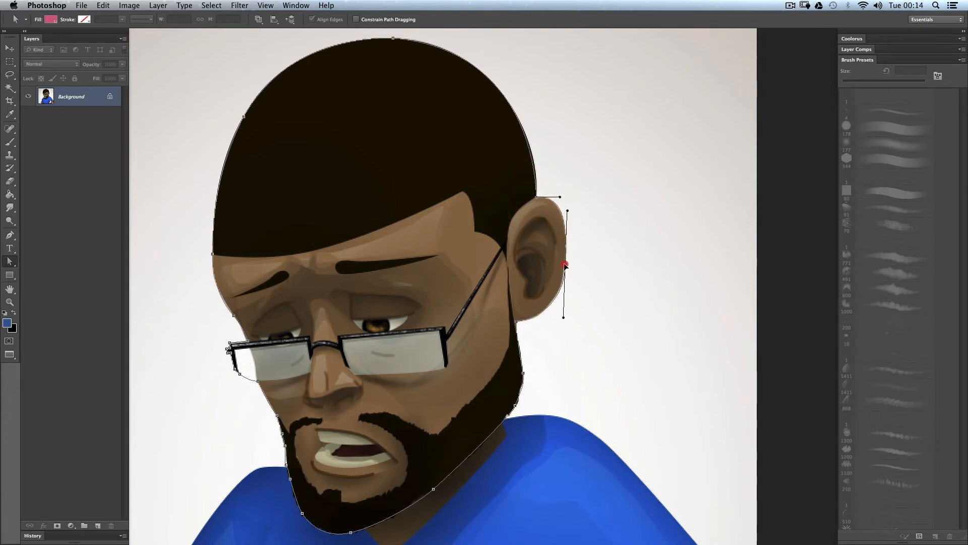
click(584, 263)
key(p)
key(a)
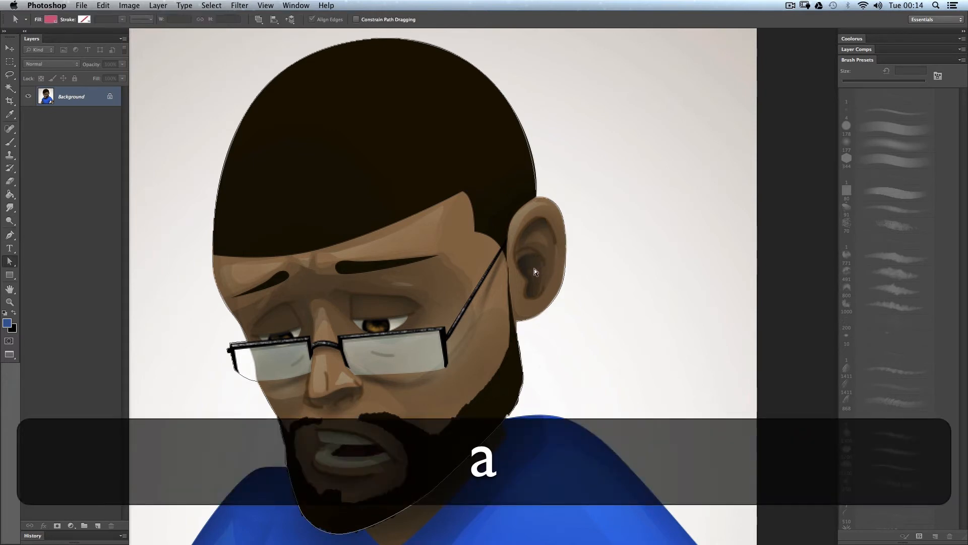
right_click(535, 266)
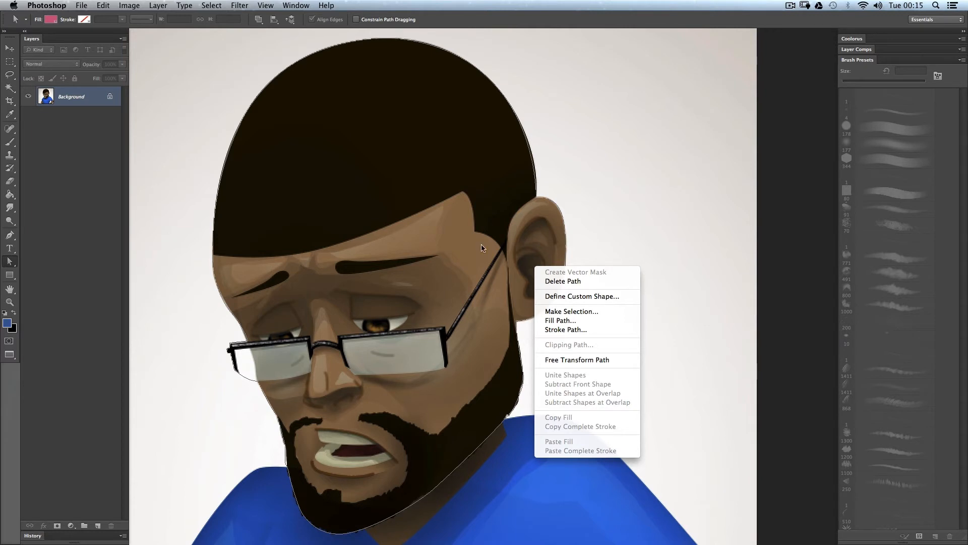
key(p)
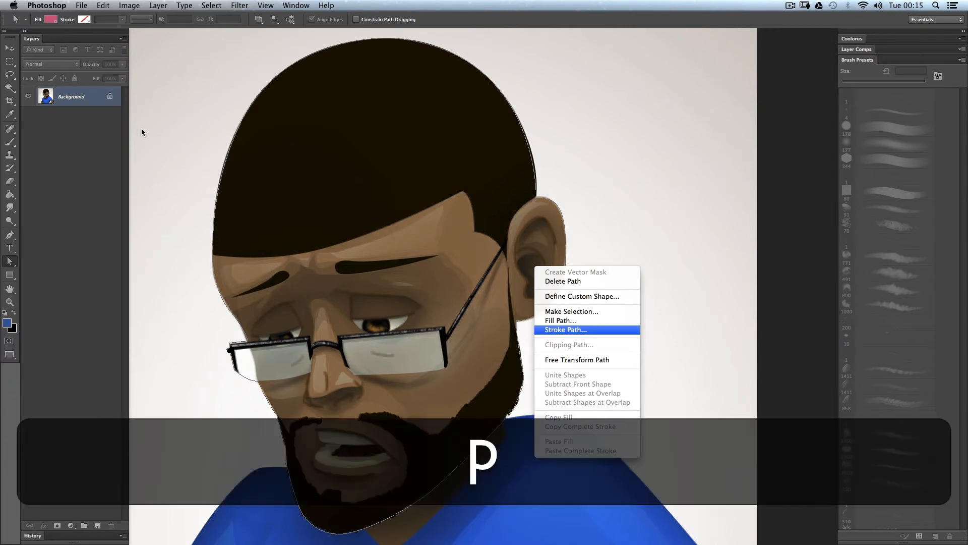
click(92, 247)
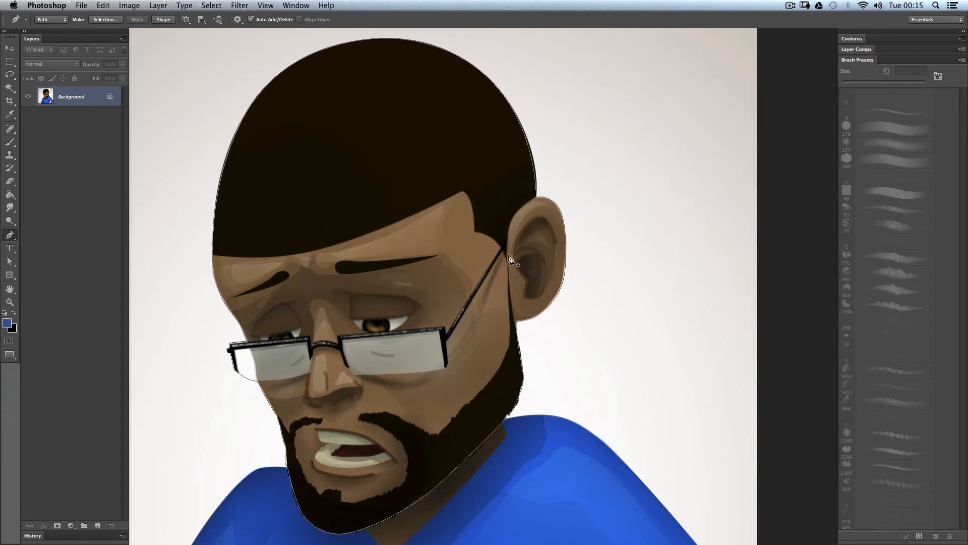
Convert the head path into a new anti-aliased selection with a feather radius of 0 pixels.
right_click(592, 207)
click(598, 208)
right_click(577, 232)
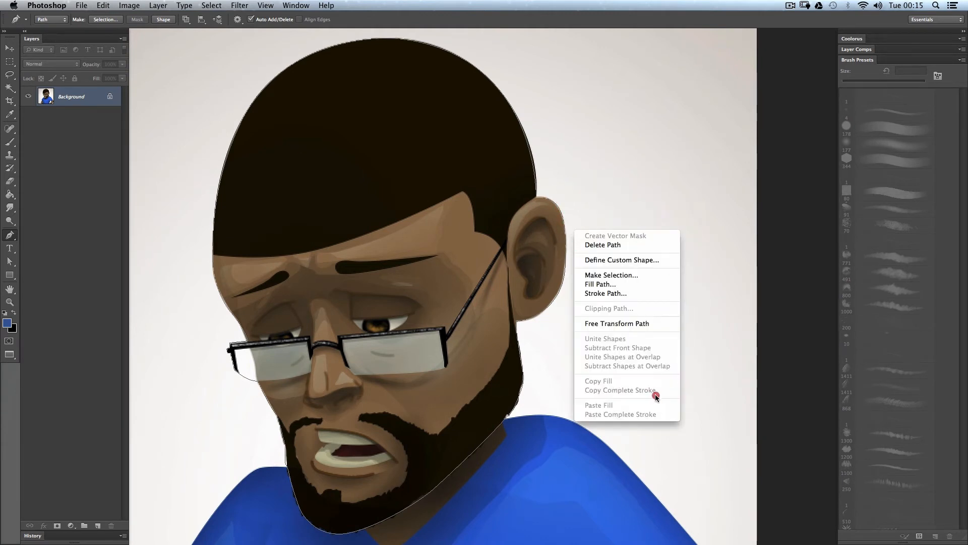
click(643, 276)
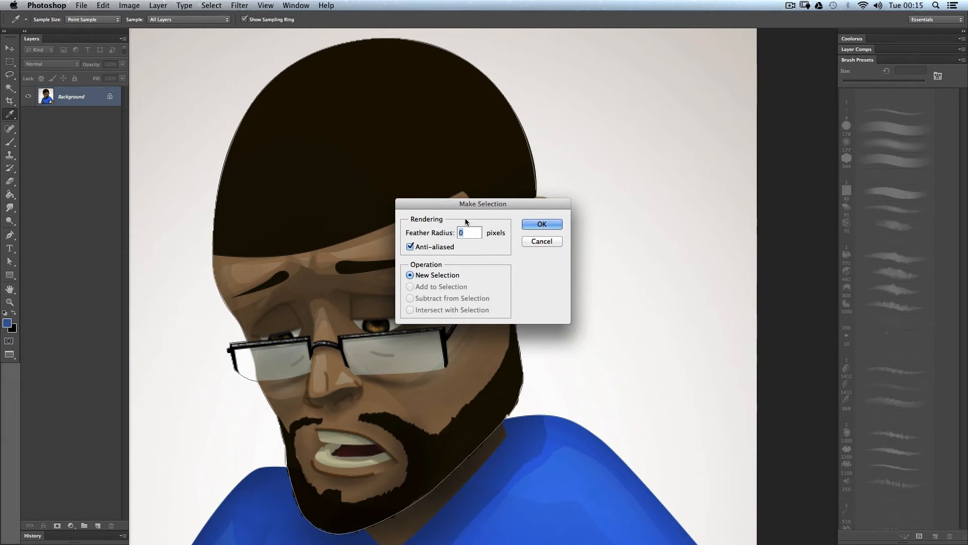
click(554, 224)
Inspect the hair edge above the ear up close and undo the selection made from the path.
key(z)
click(540, 222)
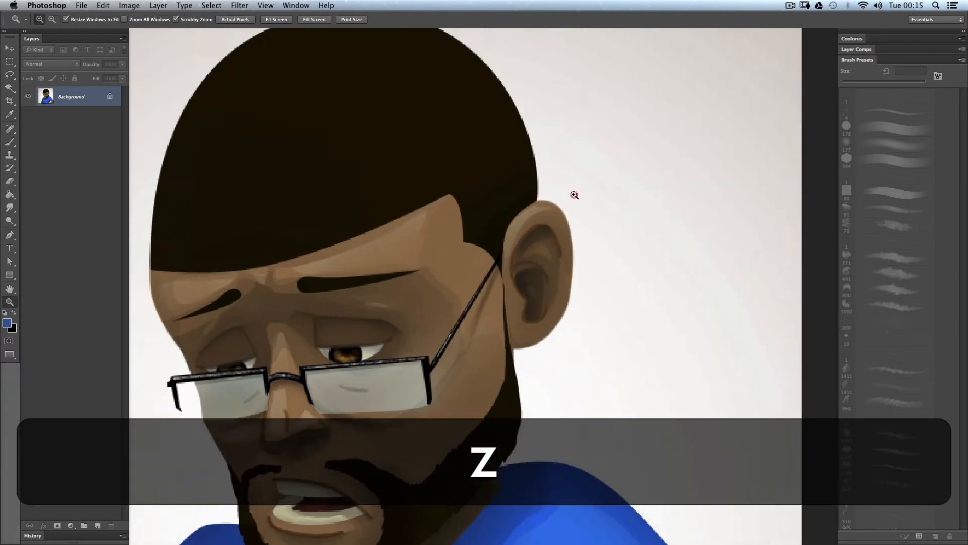
click(574, 194)
key(super+z)
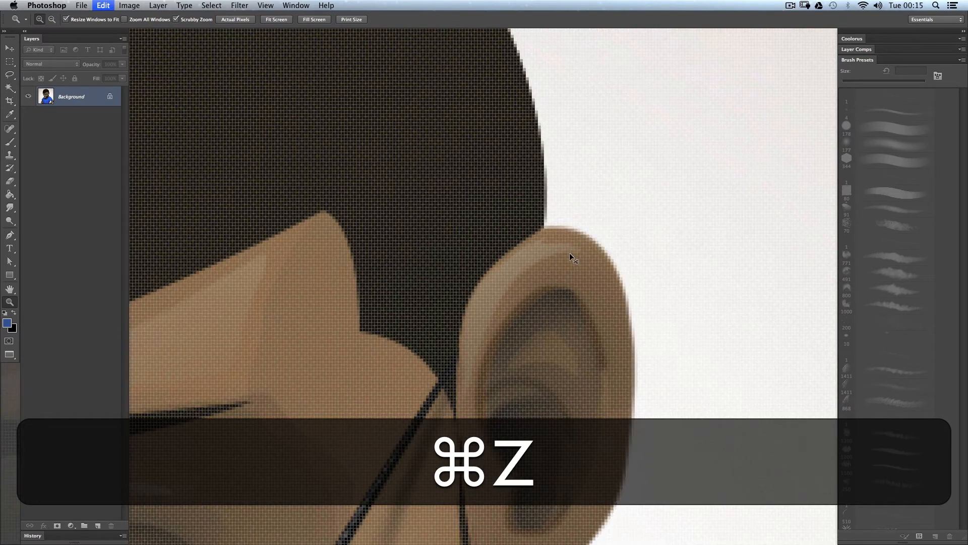
Make a 0-pixel-feather, anti-aliased selection from the head path again, checking it around the ear, and undo it.
key(p)
right_click(552, 256)
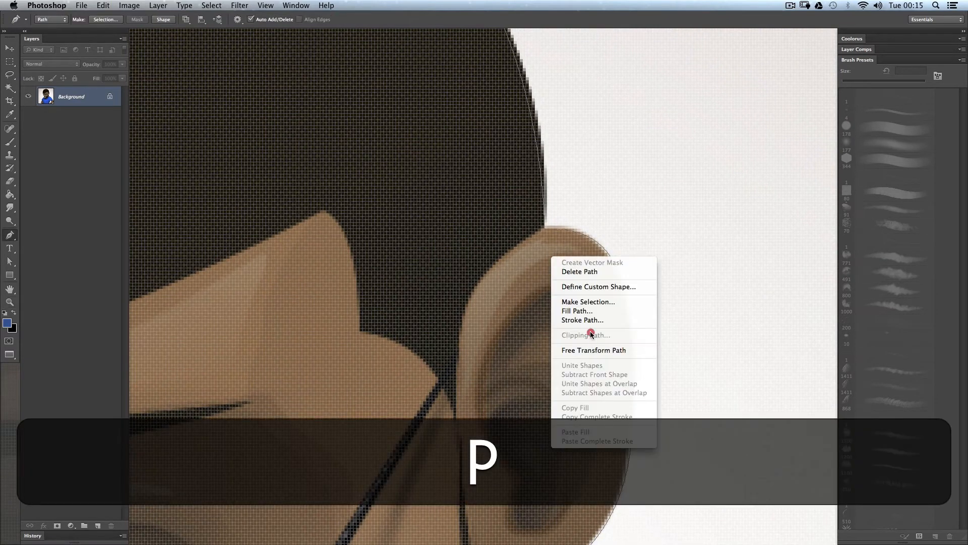
click(592, 304)
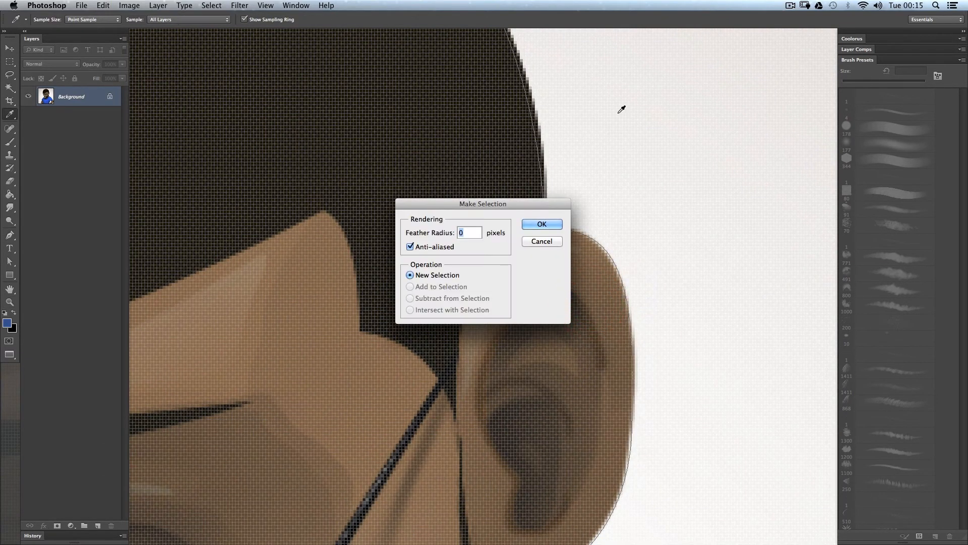
key(Return)
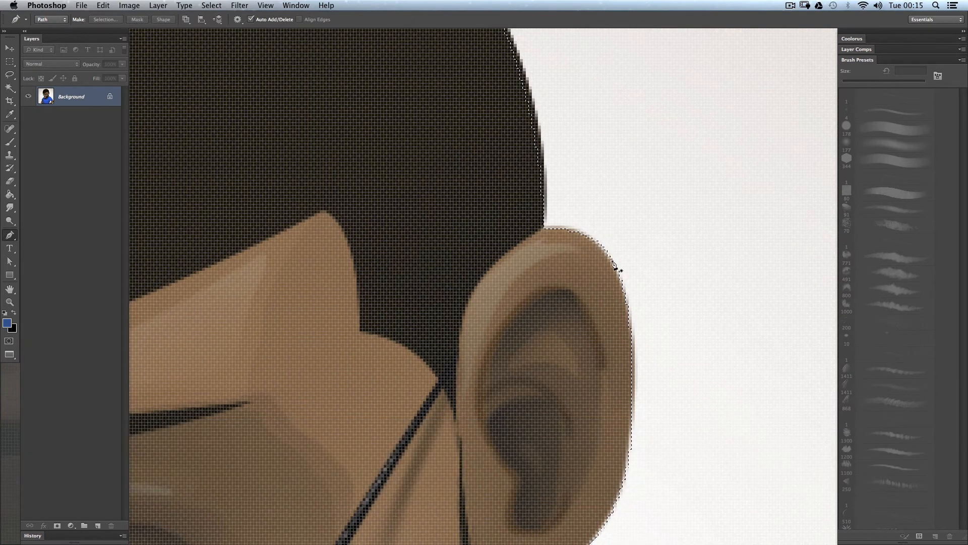
key(super+z)
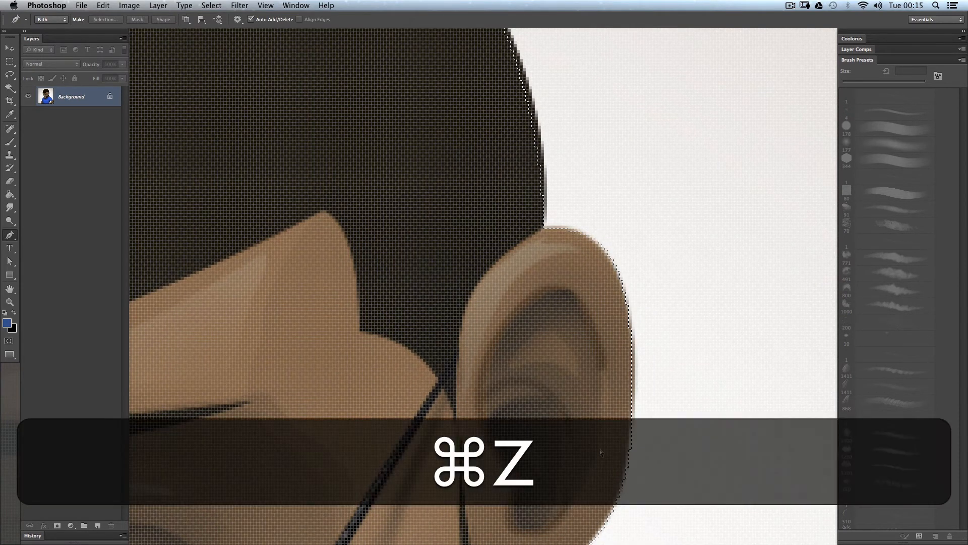
Add a new empty layer above the Background, with the whole head in view.
key(z)
drag(583, 410, 533, 401)
key(space)
drag(463, 310, 318, 289)
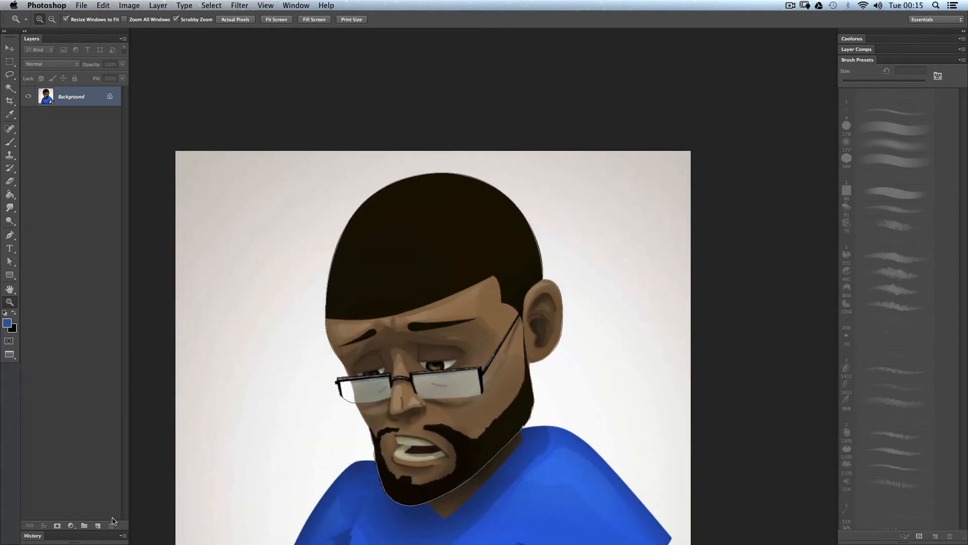
click(98, 525)
key(z)
drag(487, 315, 500, 319)
key(space)
drag(320, 201, 285, 165)
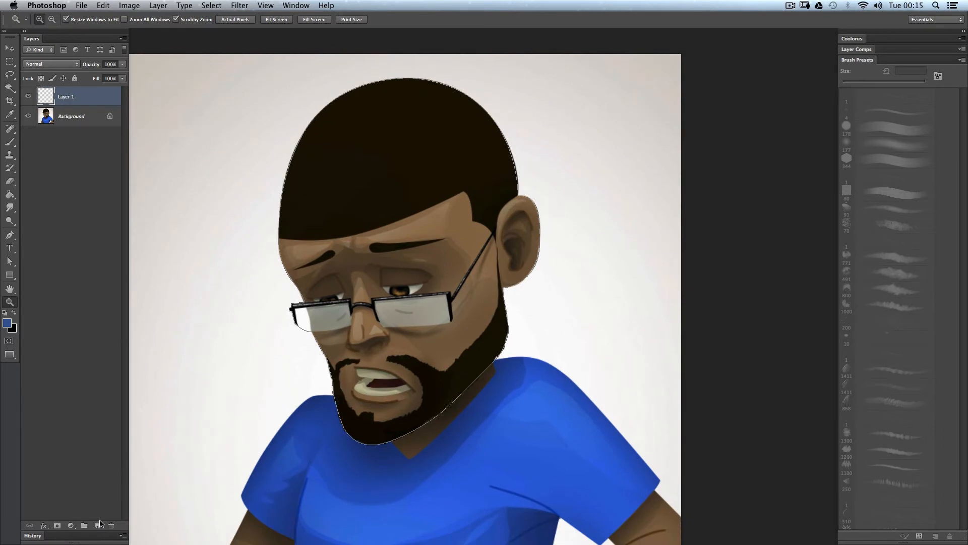
Add two more empty layers and undo both additions.
click(100, 525)
click(99, 524)
key(alt+super+z)
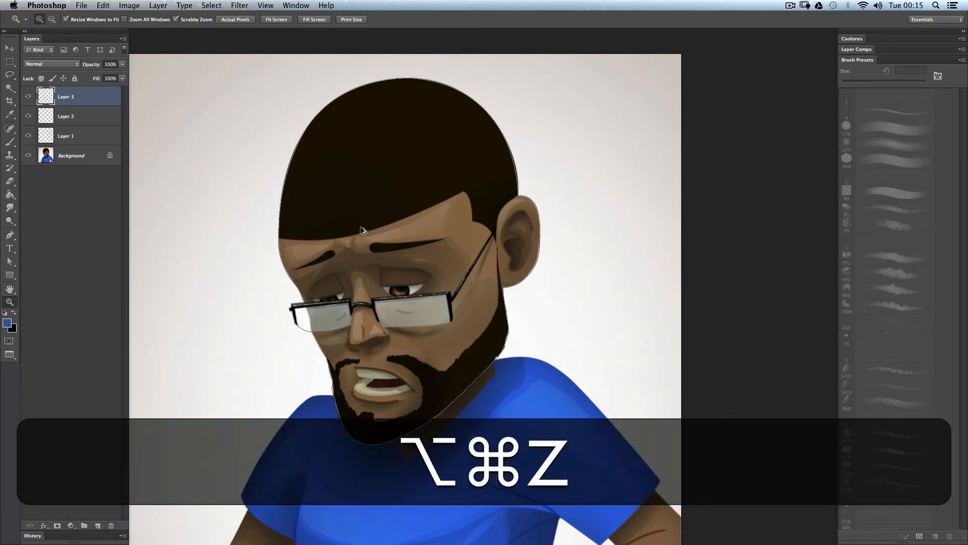
key(alt+super+z)
Delete the head path and undo the deletion.
key(BackSpace)
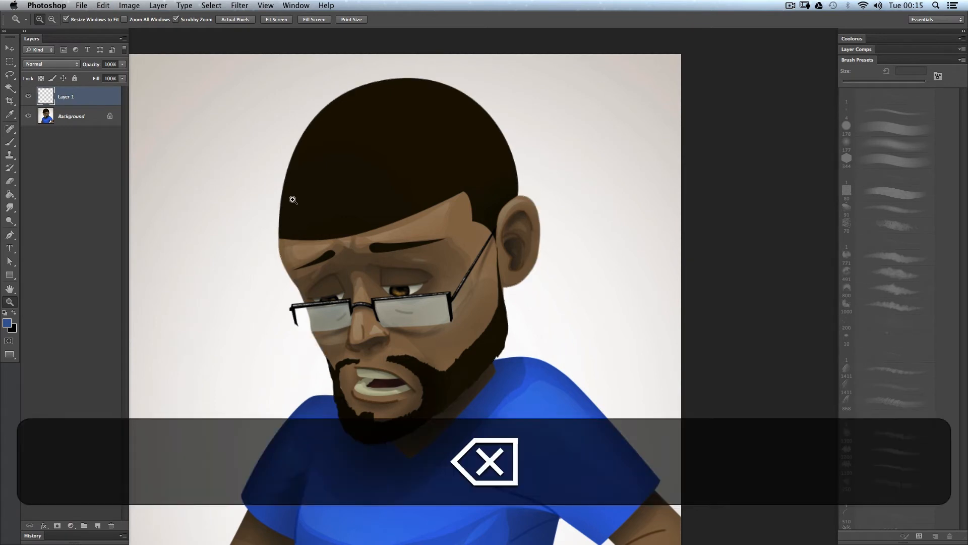
key(super+z)
key(super+z)
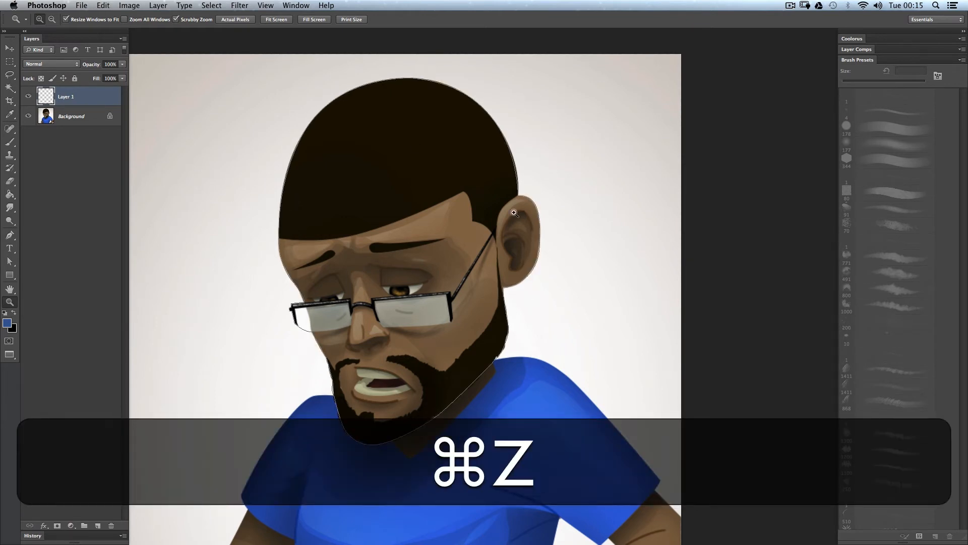
Turn the head path into an anti-aliased new selection with 0-pixel feather while Layer 1 is active.
key(p)
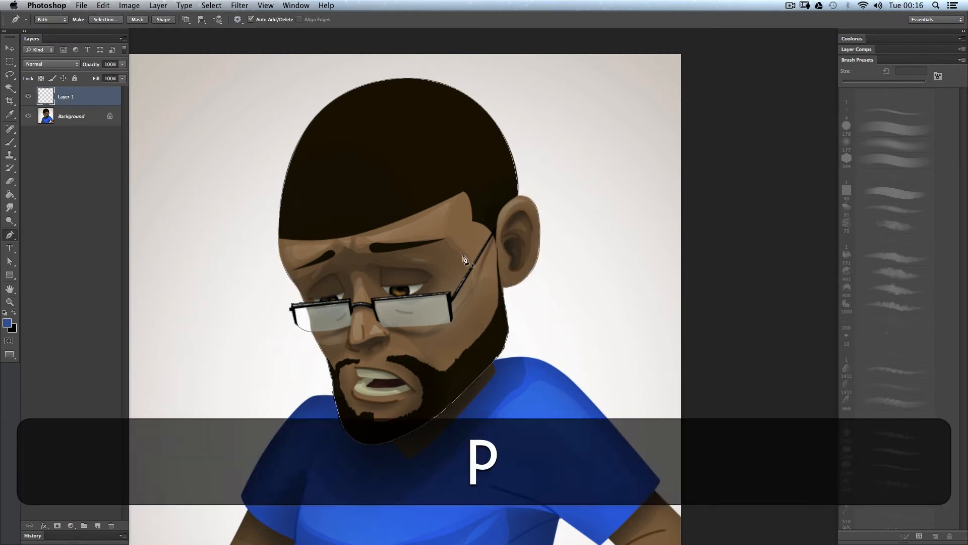
right_click(447, 310)
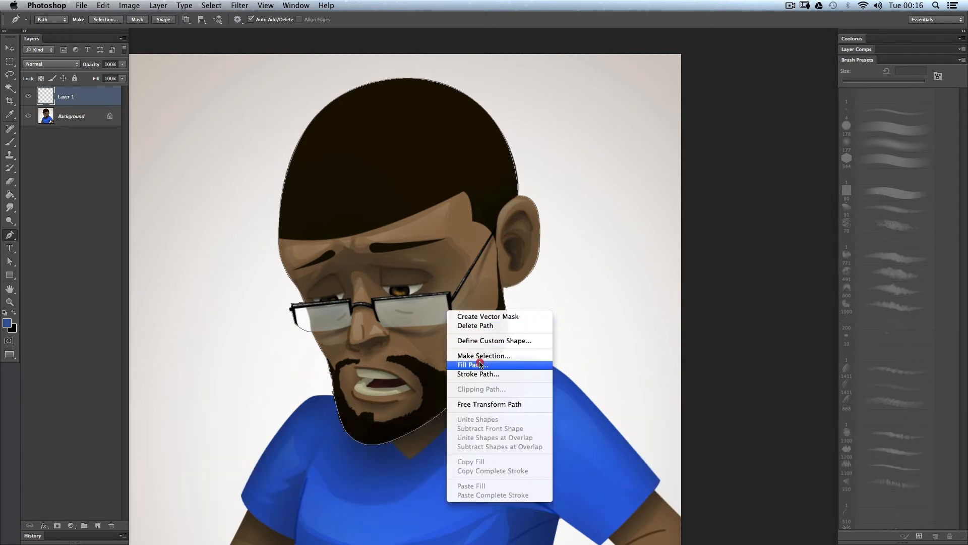
click(481, 356)
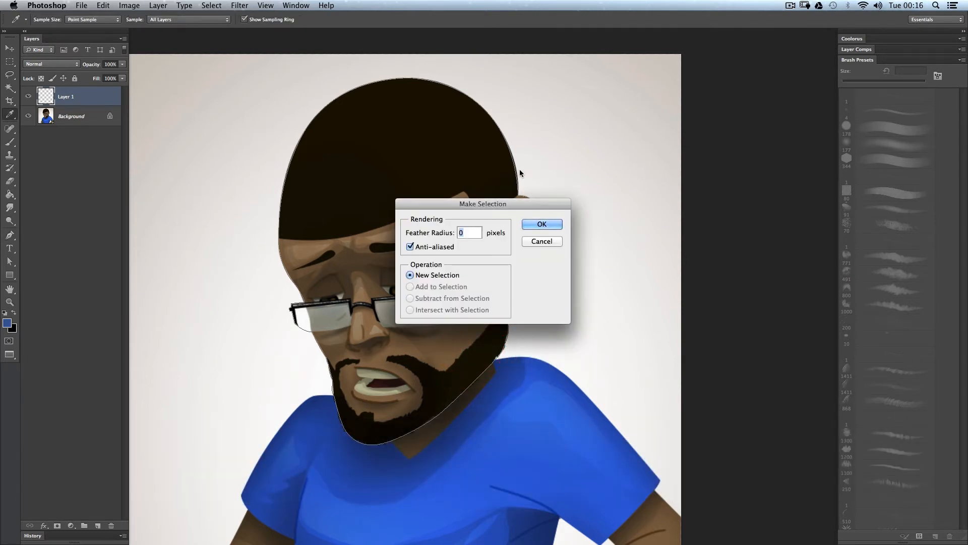
click(552, 224)
key(i)
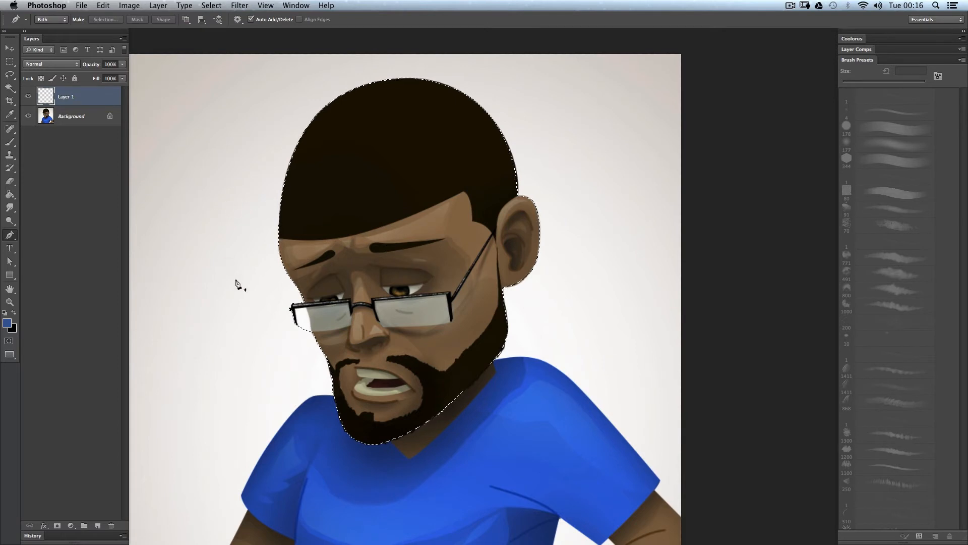
Choose the Paint Bucket and set the foreground colour to a bright magenta.
key(b)
key(g)
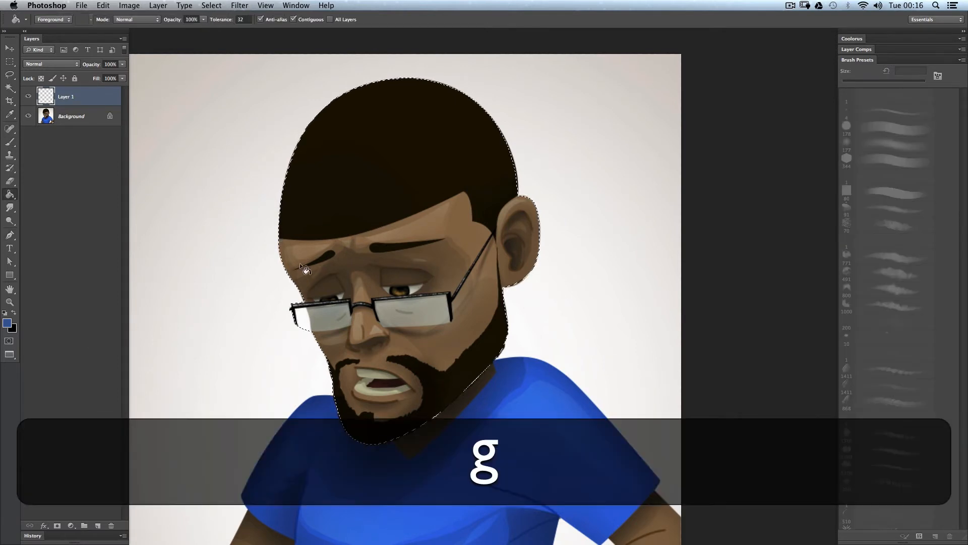
click(7, 322)
click(183, 355)
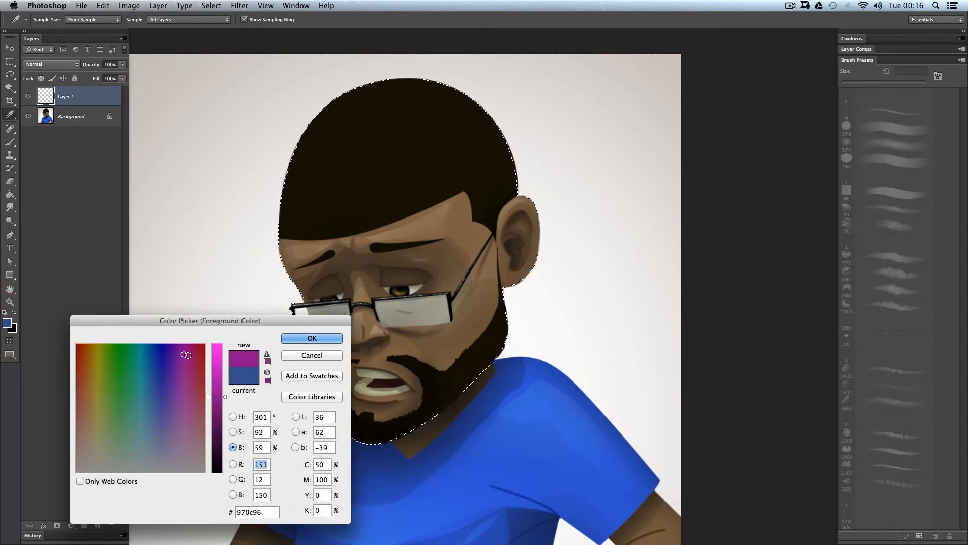
click(217, 362)
click(186, 353)
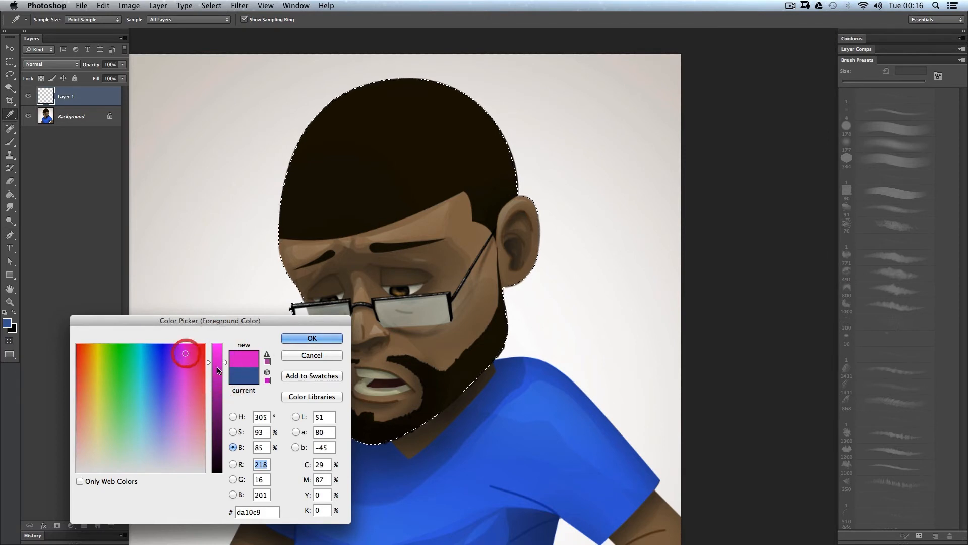
click(217, 358)
click(318, 338)
Fill the head selection with magenta on Layer 1, deselect it and inspect the edges of the filled shape.
click(442, 254)
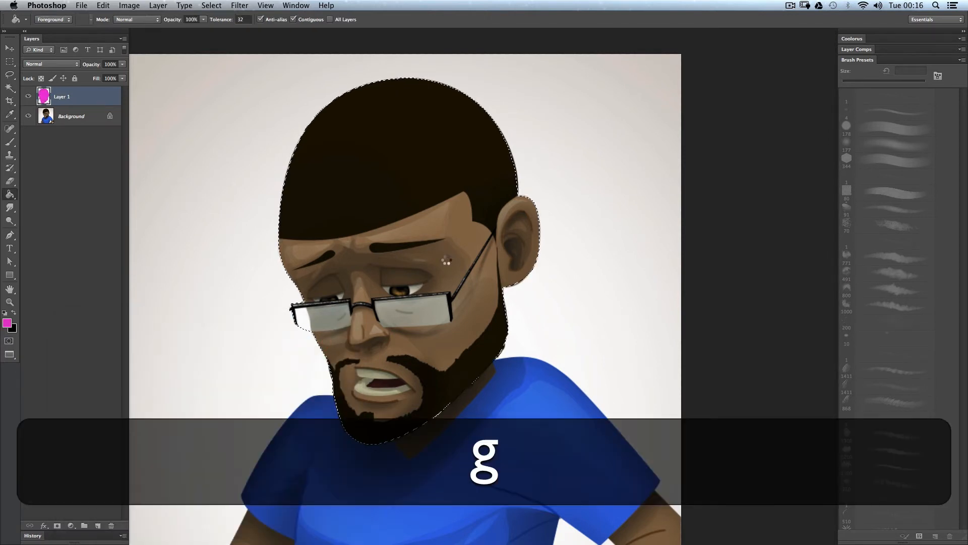
key(super+d)
drag(441, 302, 450, 311)
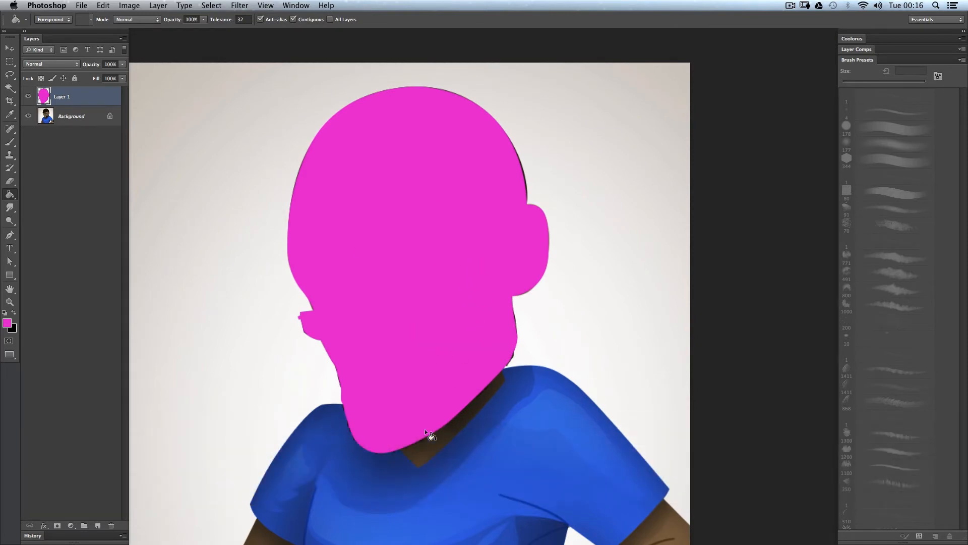
key(z)
drag(514, 208, 573, 210)
drag(510, 263, 401, 274)
drag(403, 279, 407, 280)
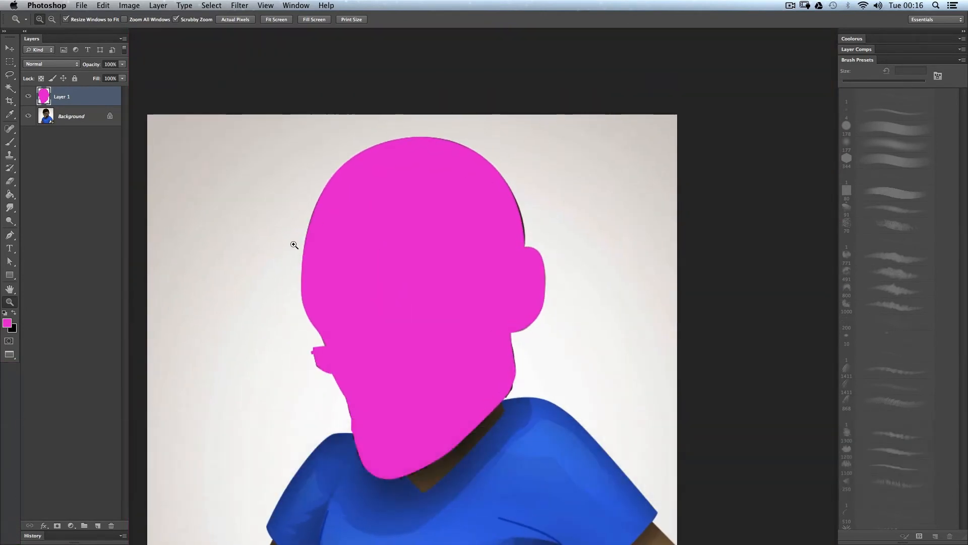
Undo the deselection, the magenta fill and the selection made from the path.
key(alt+super+z)
key(alt+super+z)
key(alt+super+z)
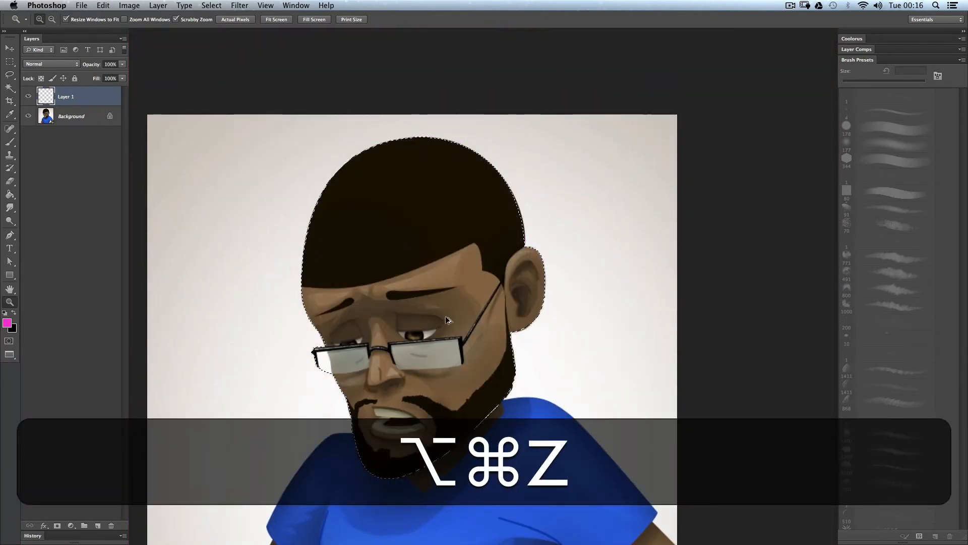
Fill the head path on Layer 1 with a custom magenta colour, Normal mode, 100% opacity, and check the edge above the ear.
key(p)
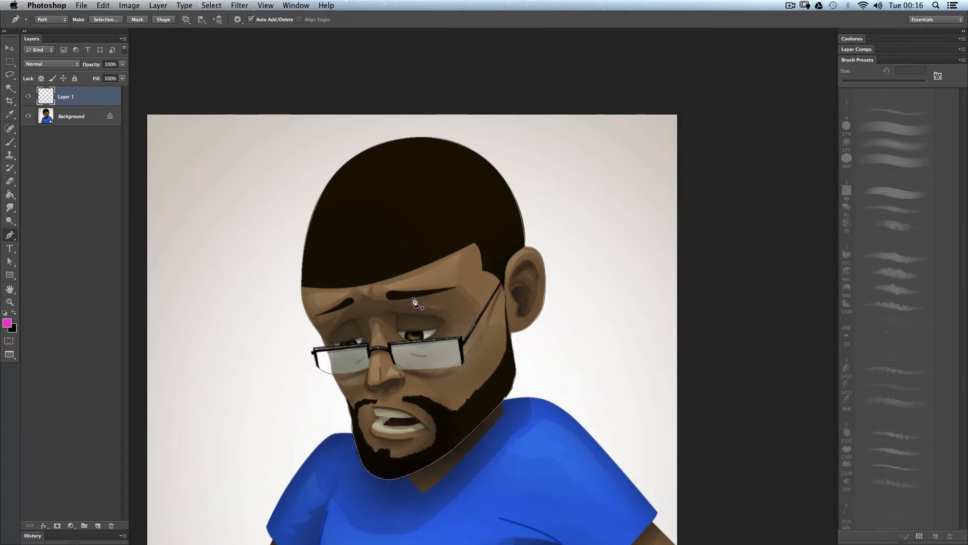
right_click(412, 301)
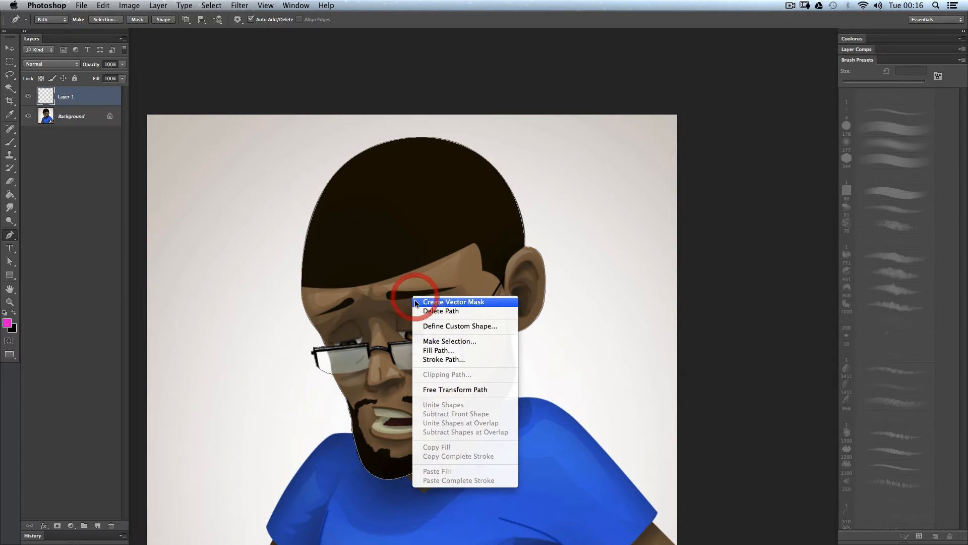
click(457, 352)
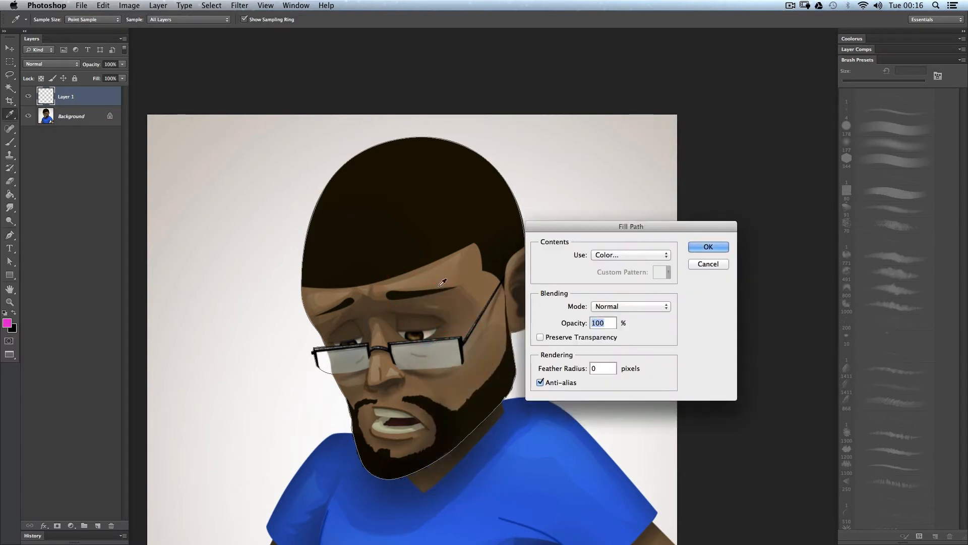
click(609, 255)
click(611, 256)
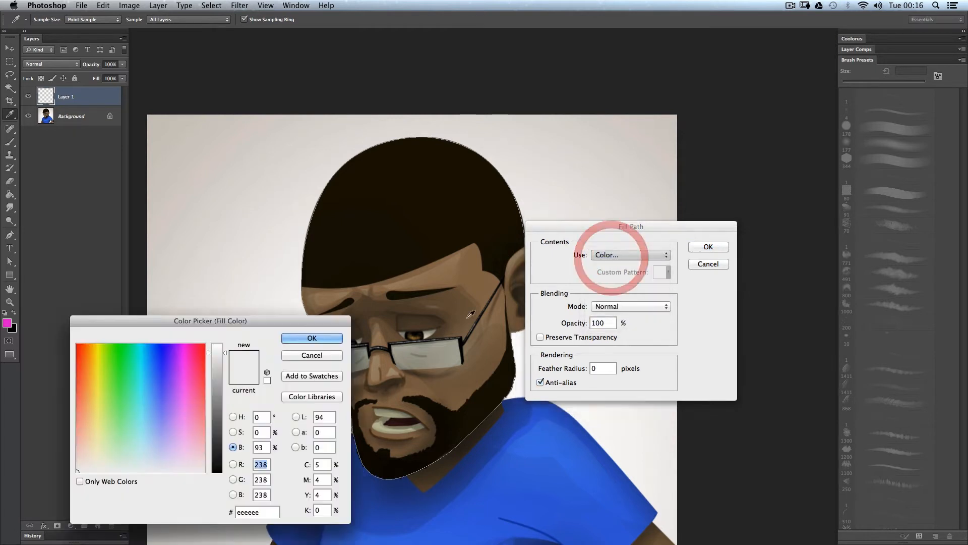
click(216, 399)
drag(177, 364, 211, 345)
click(312, 338)
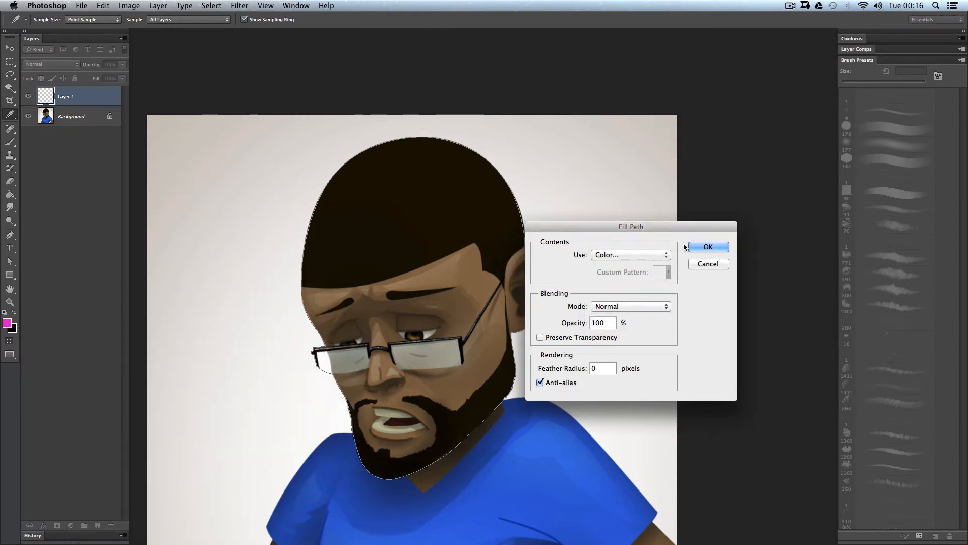
click(700, 246)
key(z)
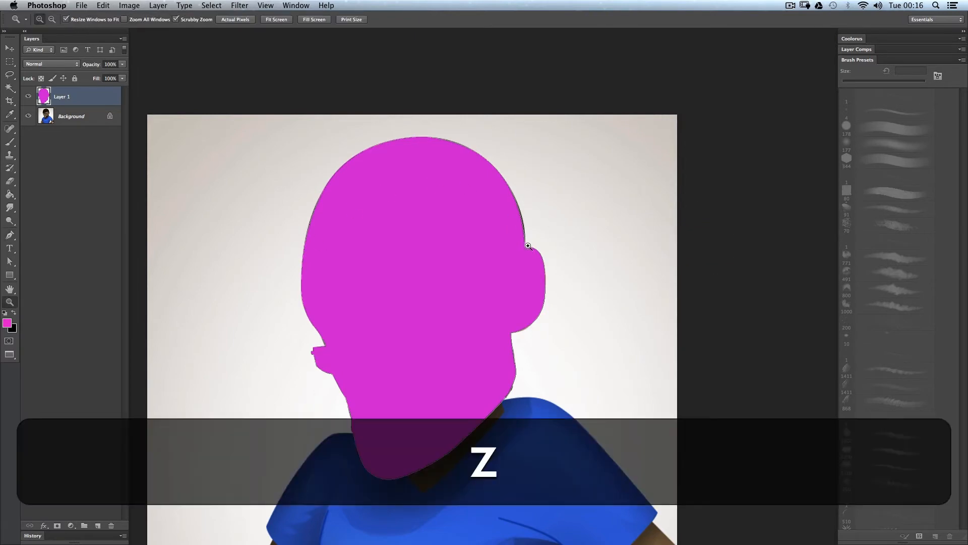
drag(595, 246, 600, 250)
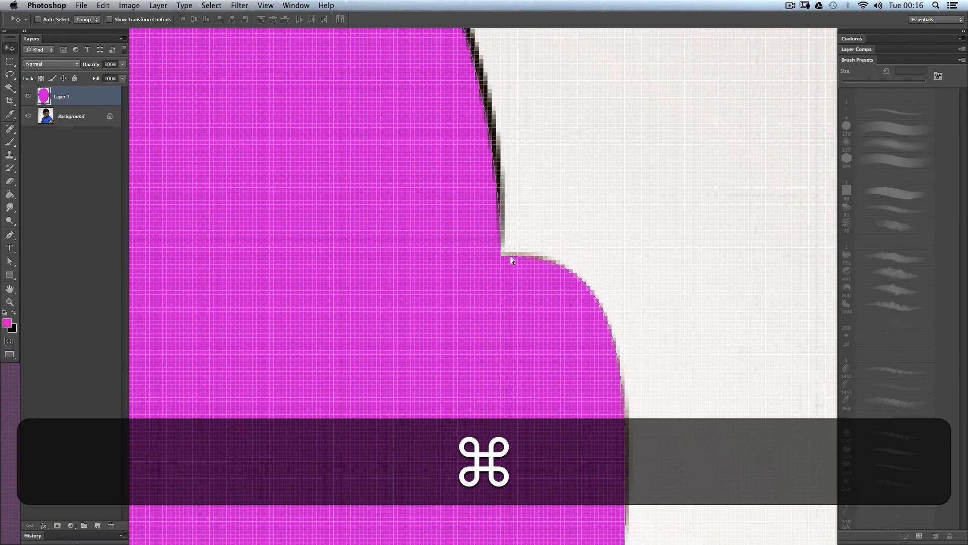
Undo the magenta path fill and the creation of Layer 1, returning to the Background with the head path.
key(super+y)
key(super+y)
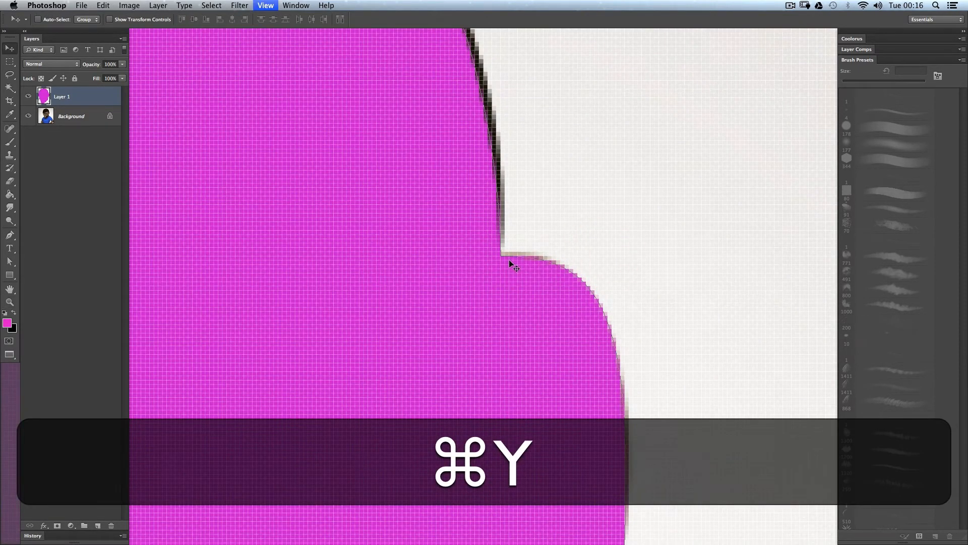
key(super+z)
drag(503, 266, 449, 272)
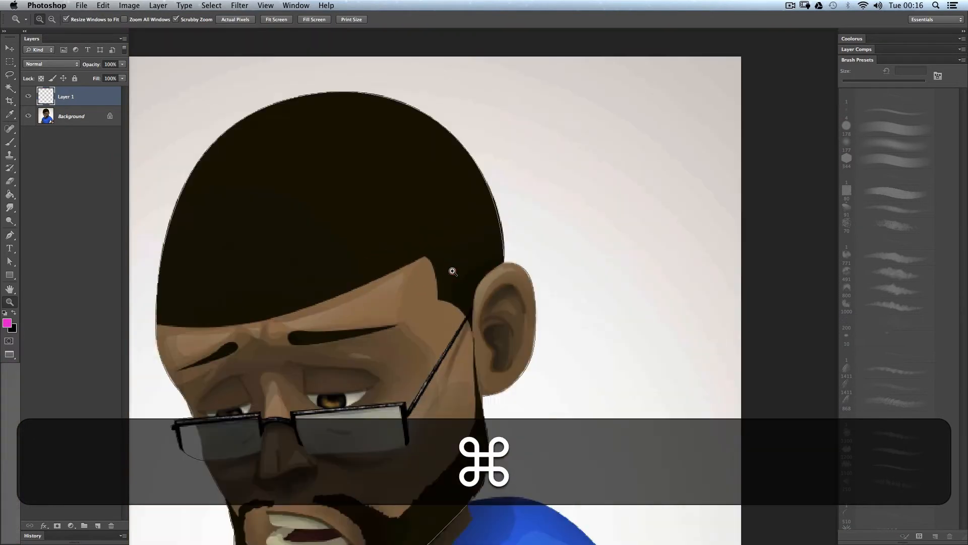
key(super+alt+z)
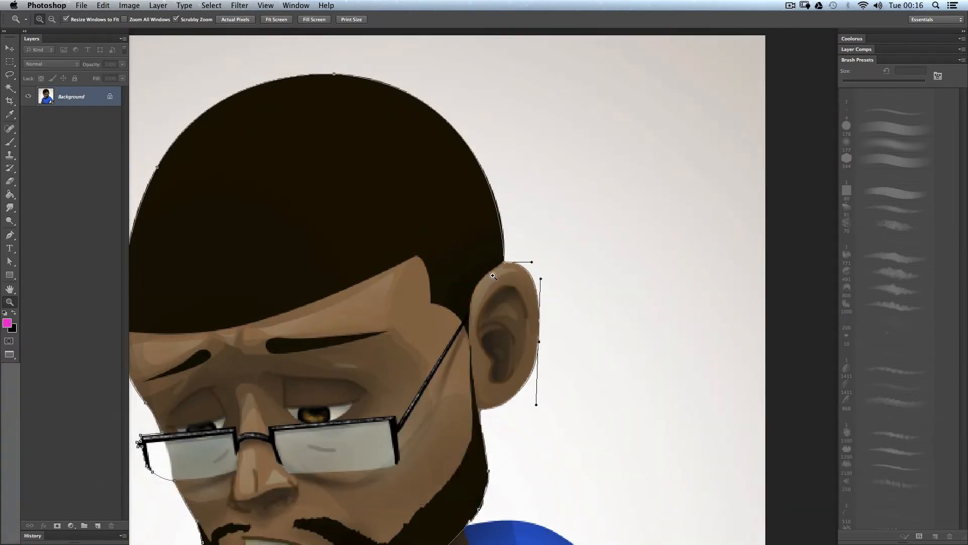
Fill the head path directly on the Background layer with the custom magenta in Normal mode at 100% opacity, and undo that fill.
key(a)
click(569, 274)
key(p)
right_click(525, 290)
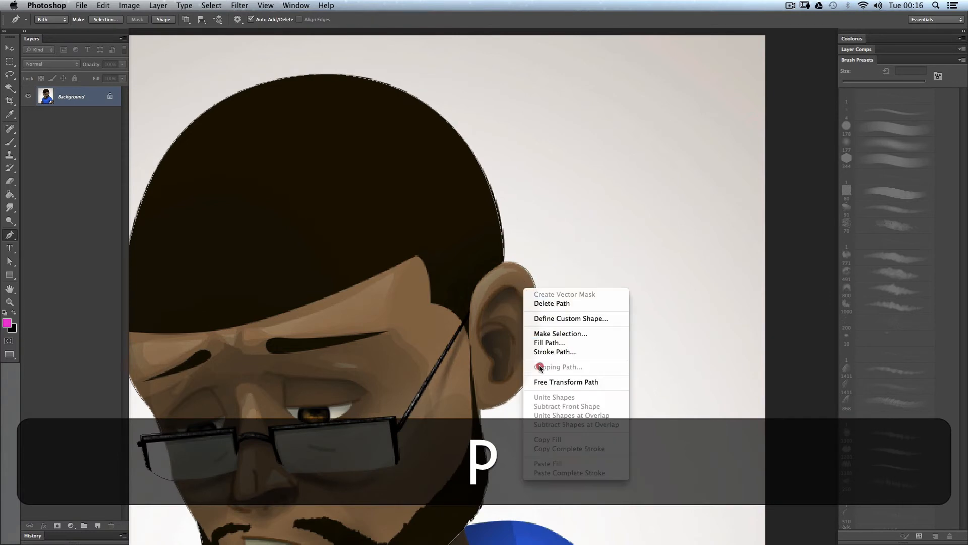
click(550, 342)
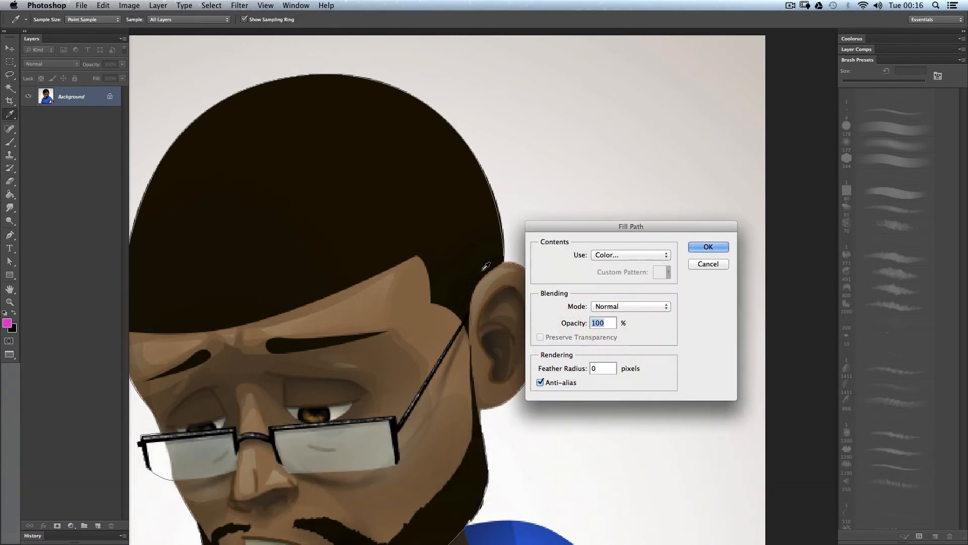
click(701, 247)
key(z)
drag(380, 318, 398, 286)
key(space)
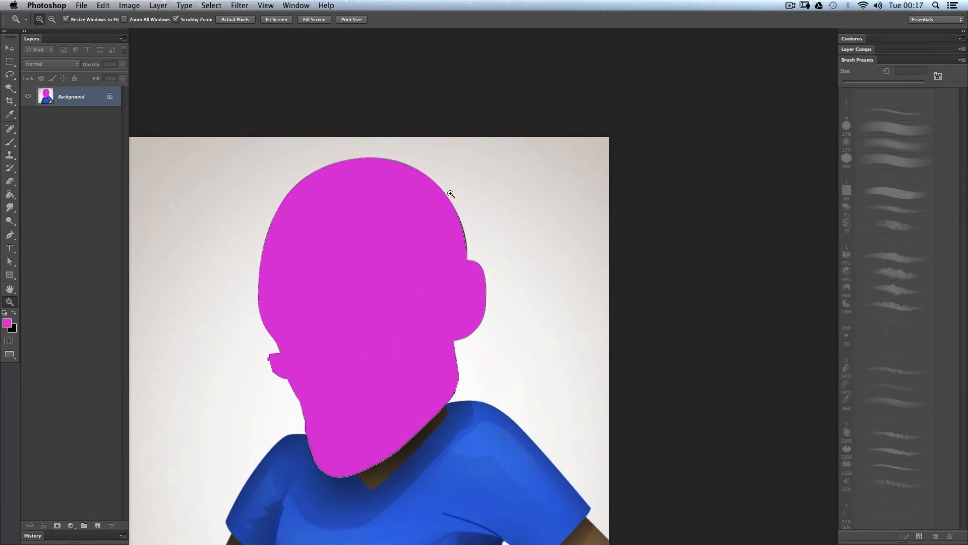
key(alt+super+z)
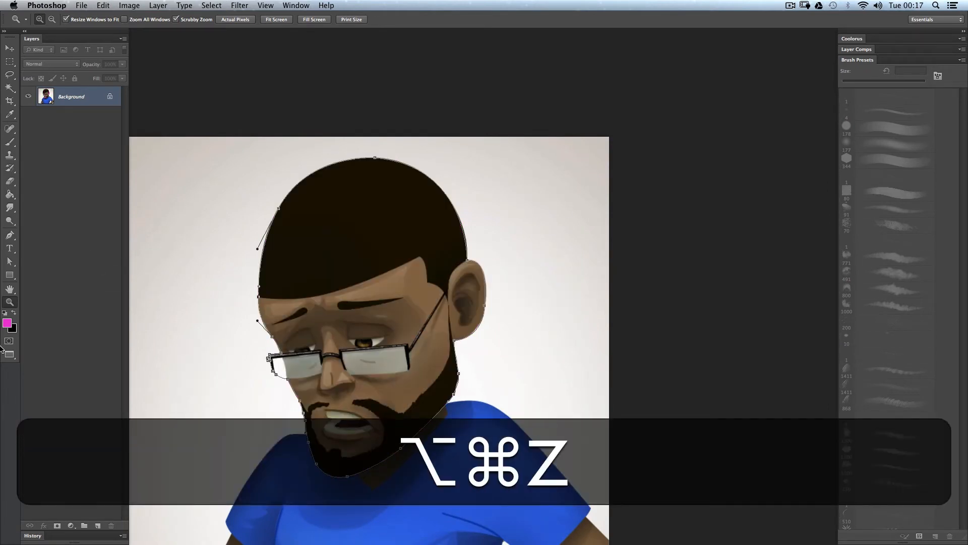
Create a new empty layer and fill the head path on it with the custom magenta, Normal mode, 100% opacity.
key(alt+shift+super+n)
right_click(505, 306)
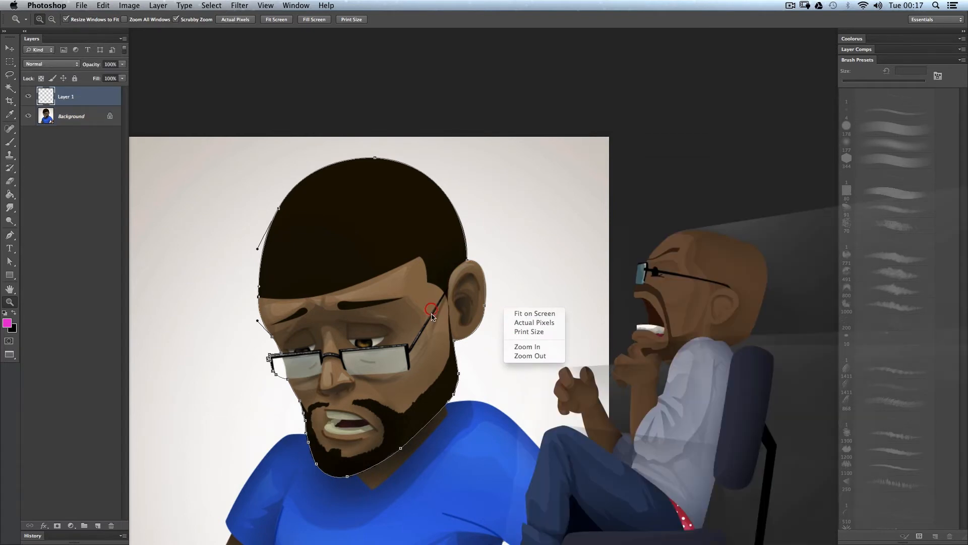
key(p)
right_click(432, 311)
click(464, 366)
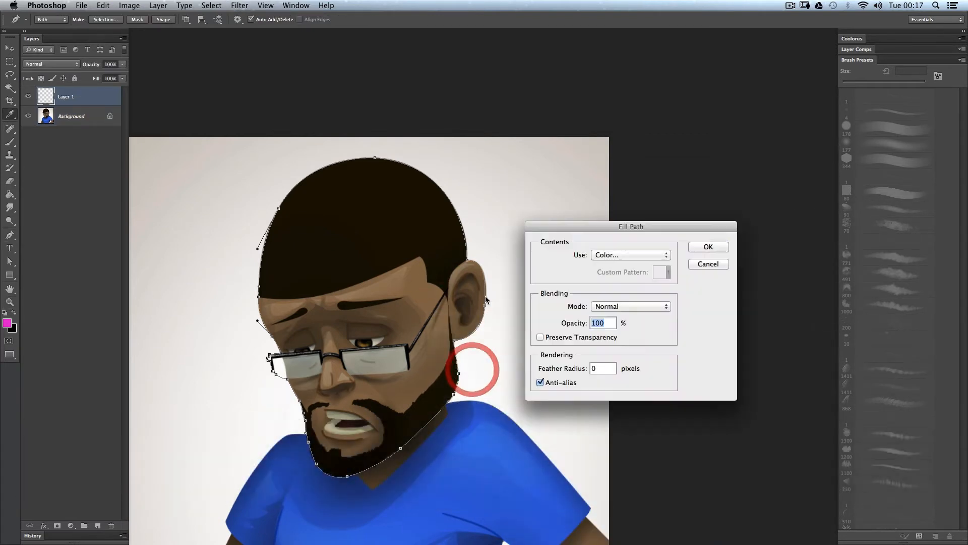
key(Return)
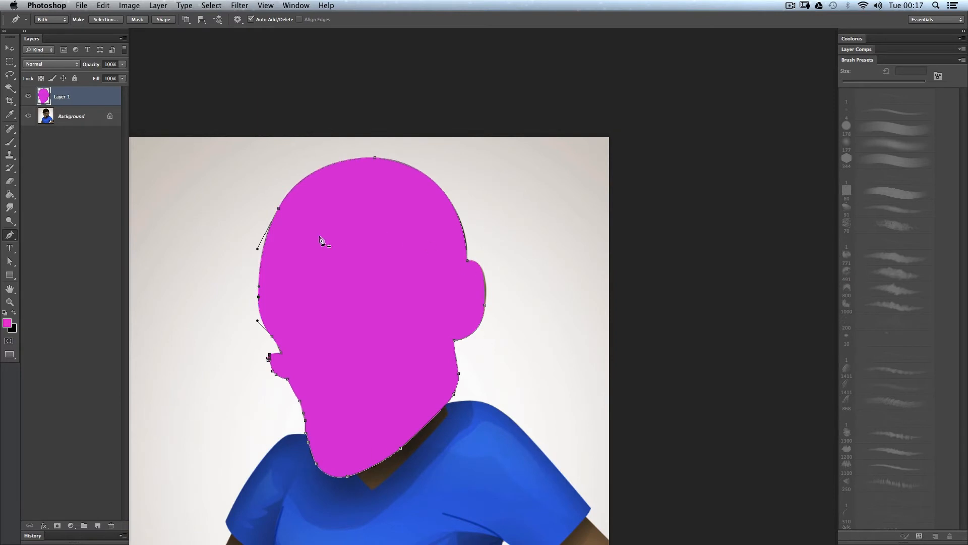
Try scaling only the head path to about 82% width and 85% height with Free Transform, and cancel it.
key(a)
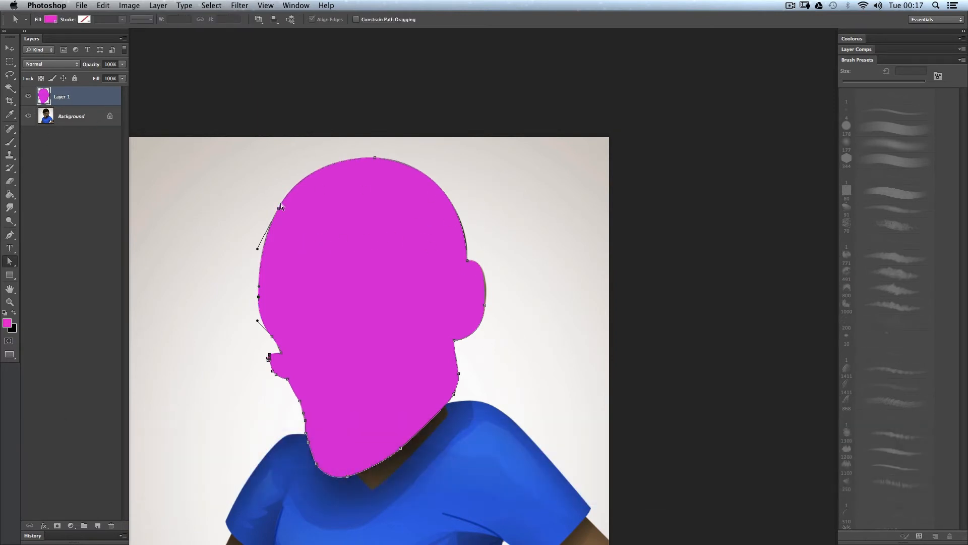
key(v)
key(a)
click(248, 332)
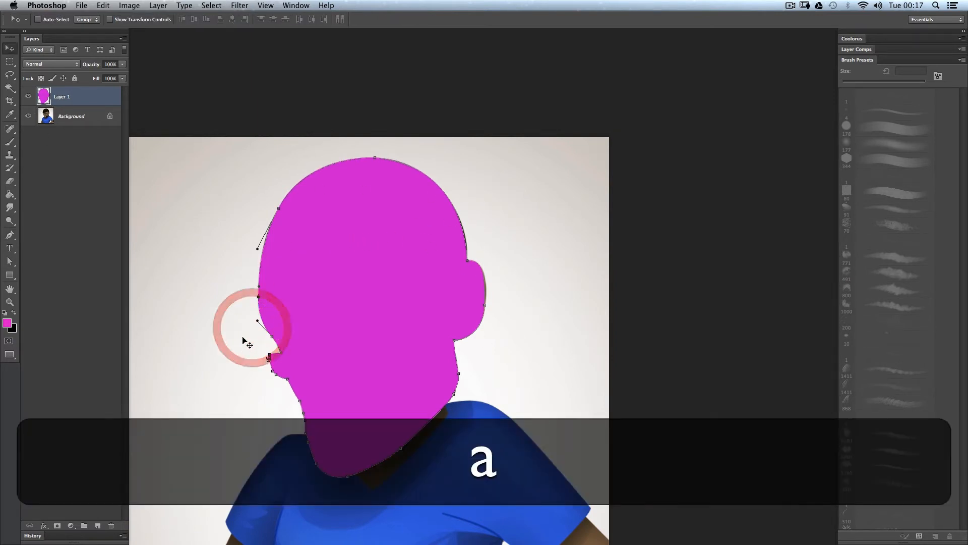
key(super+a)
key(super+t)
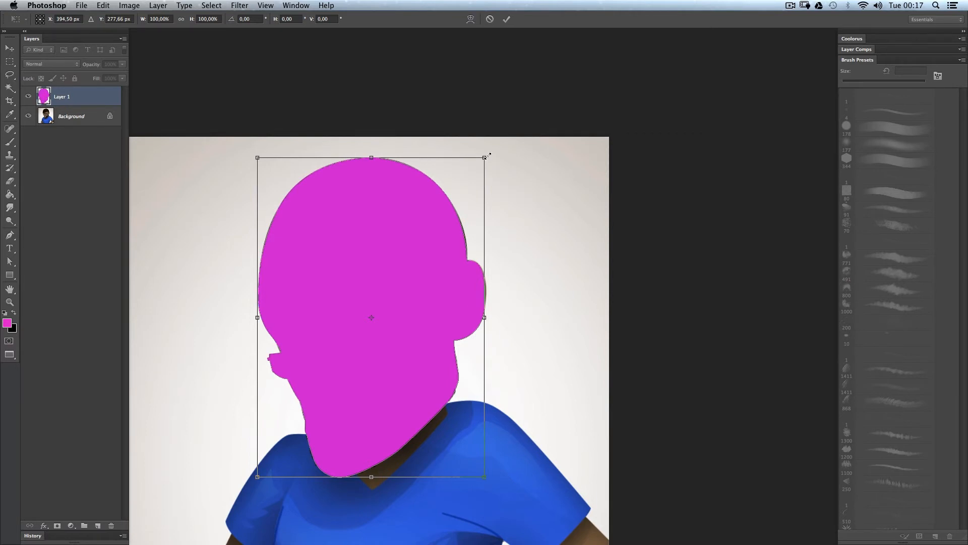
drag(484, 158, 444, 205)
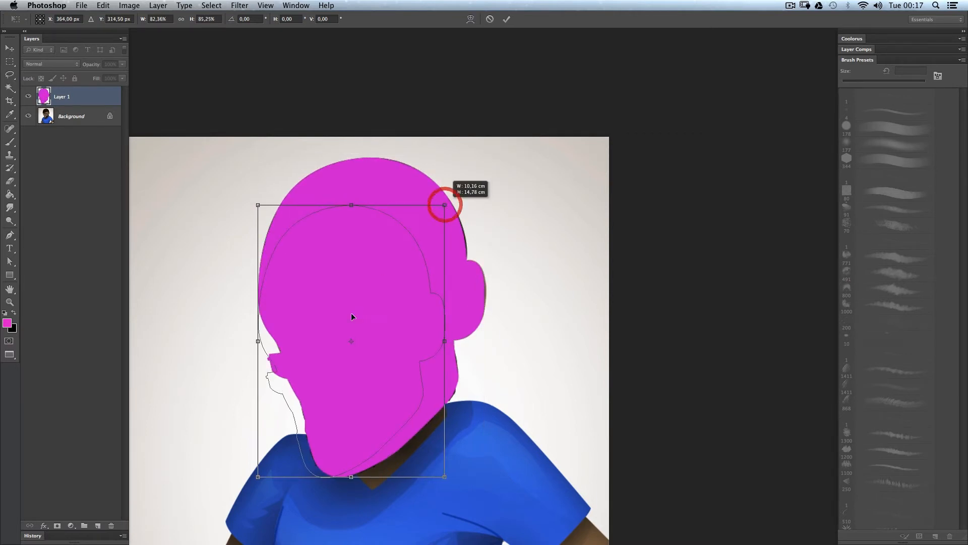
key(Escape)
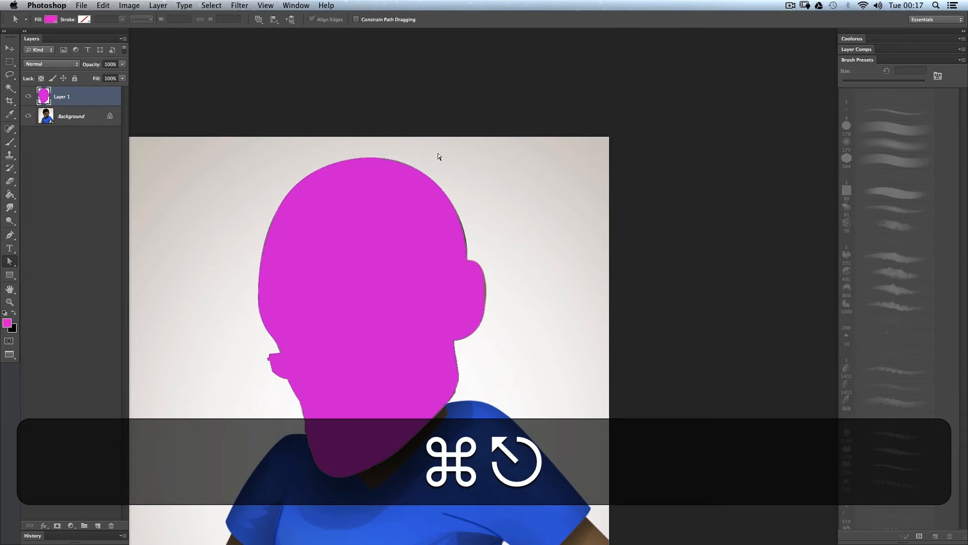
Dismiss the head path and try moving and distorting the magenta shape on Layer 1 with Free Transform.
key(BackSpace)
key(super+BackSpace)
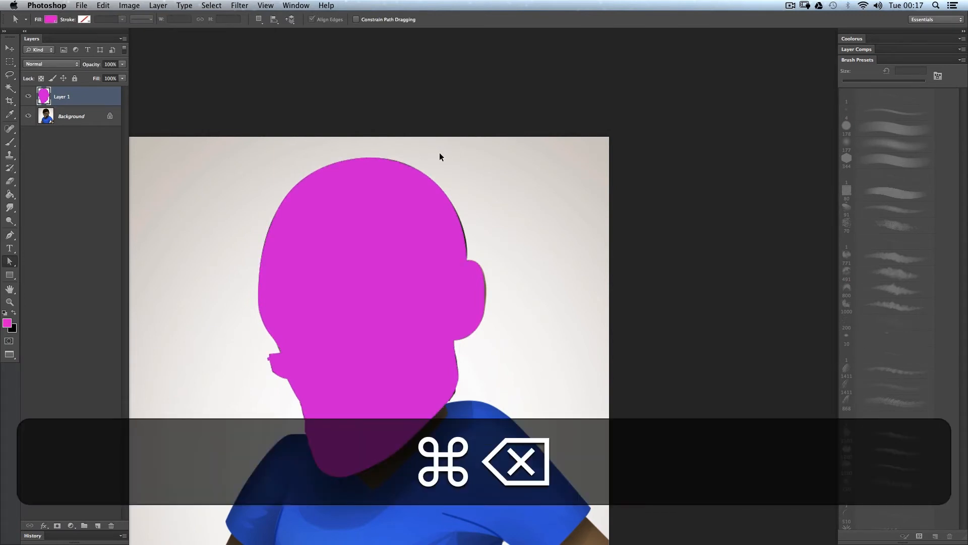
key(super+t)
drag(452, 203, 494, 244)
drag(548, 196, 474, 289)
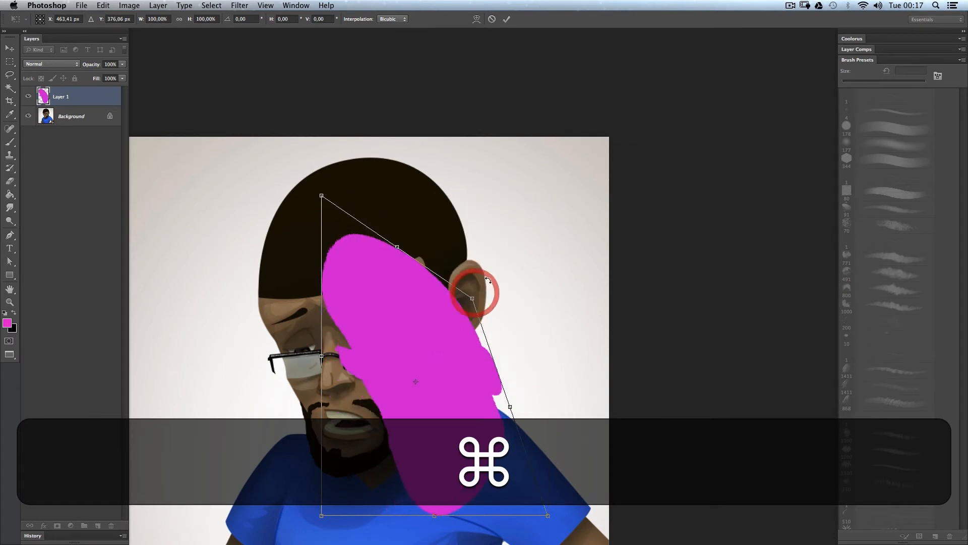
key(Escape)
Undo the magenta fill on Layer 1 to bring back the head path, and deselect its anchor points.
key(alt+super+z)
key(alt+super+z)
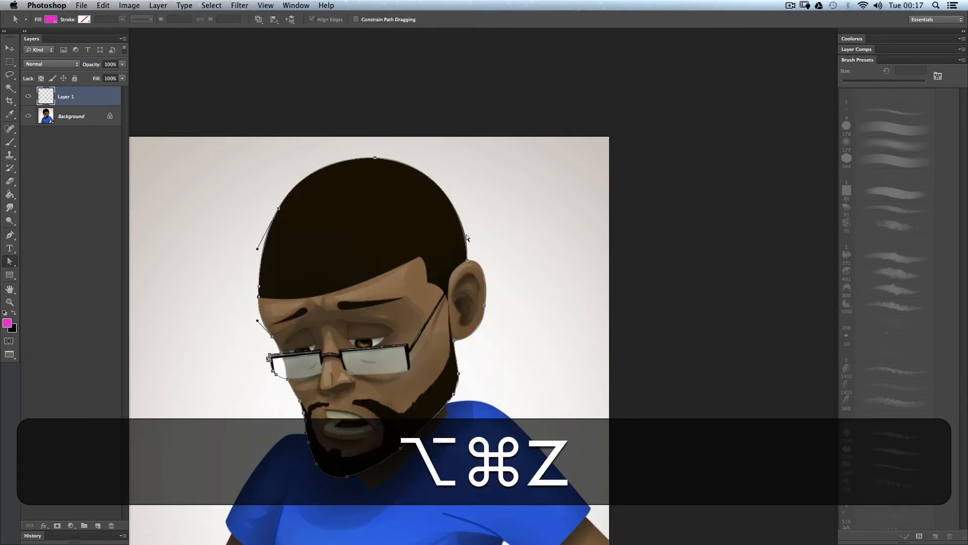
key(alt+super+a)
key(a)
click(510, 245)
Fill the head path on Layer 1 with the second custom pattern, striped blue and orange, at 100% opacity, and undo that fill.
key(p)
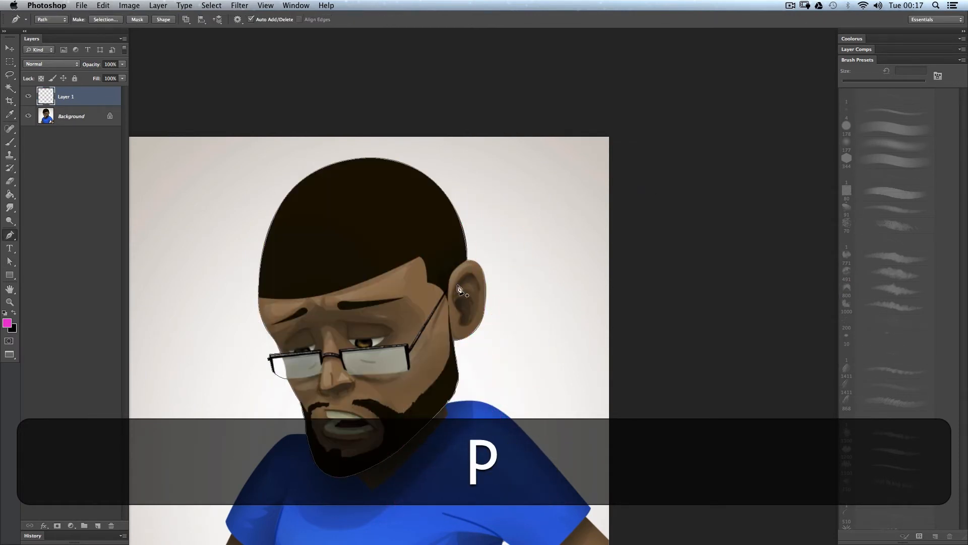
right_click(452, 288)
click(476, 341)
click(627, 256)
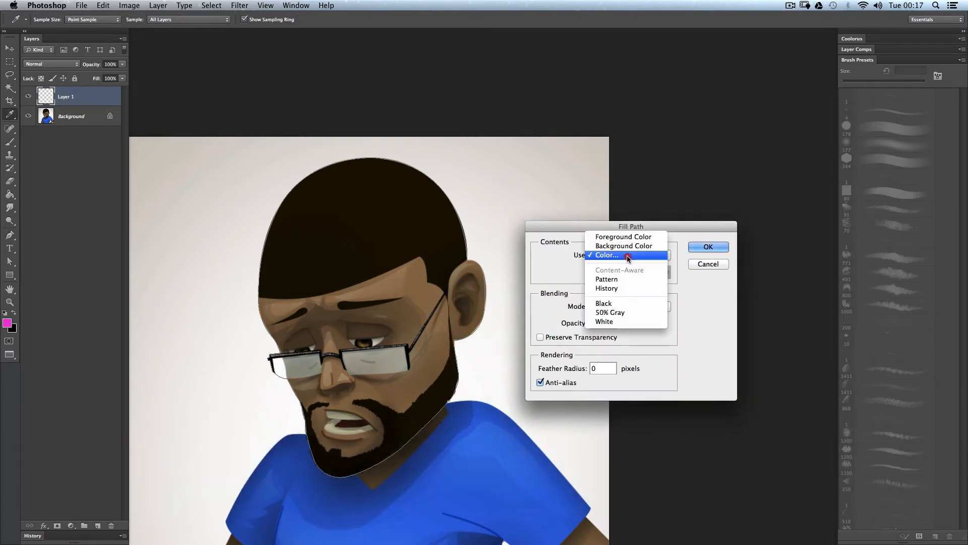
click(618, 280)
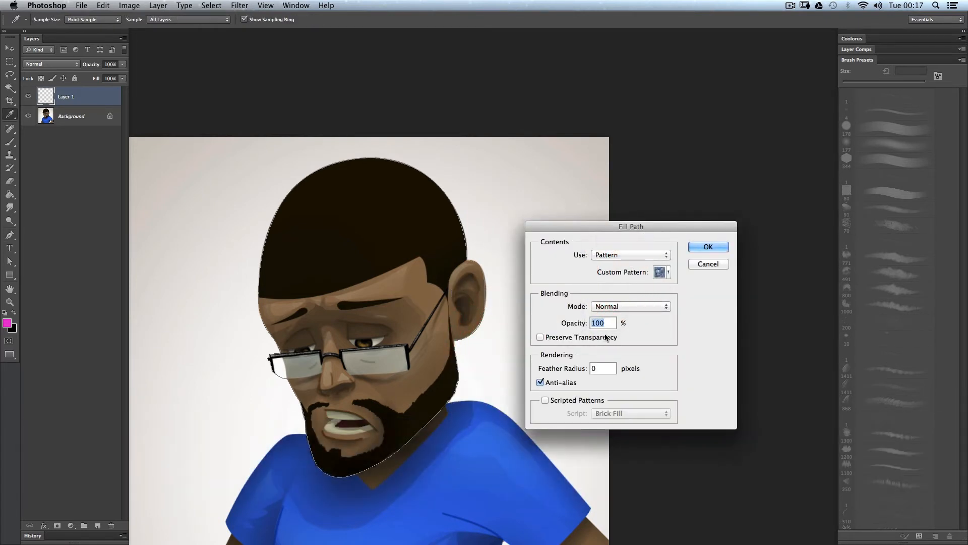
click(668, 272)
click(630, 296)
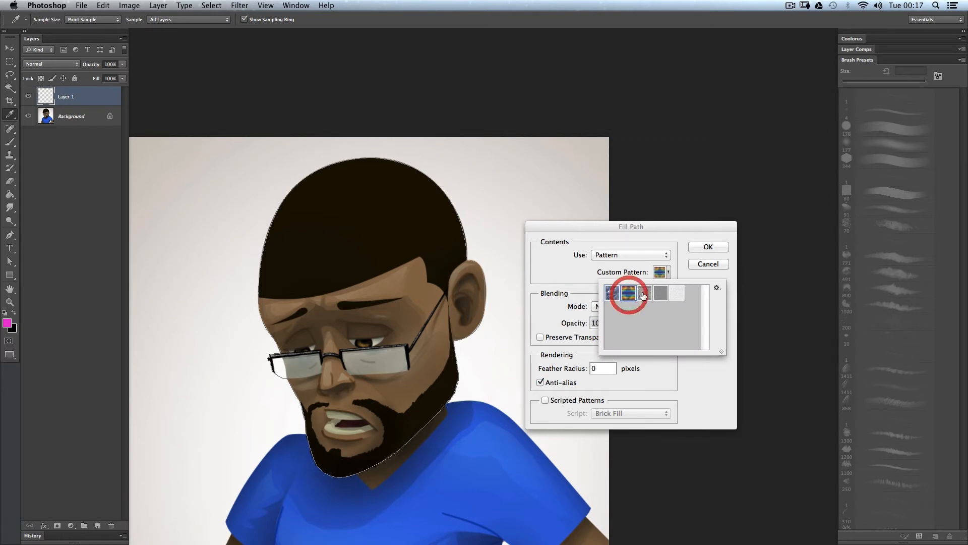
click(709, 247)
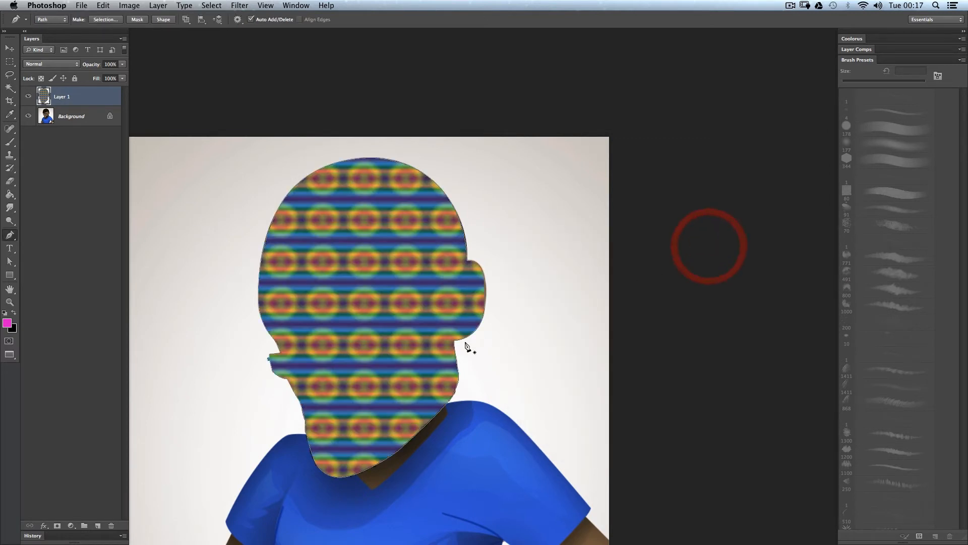
key(alt+super+z)
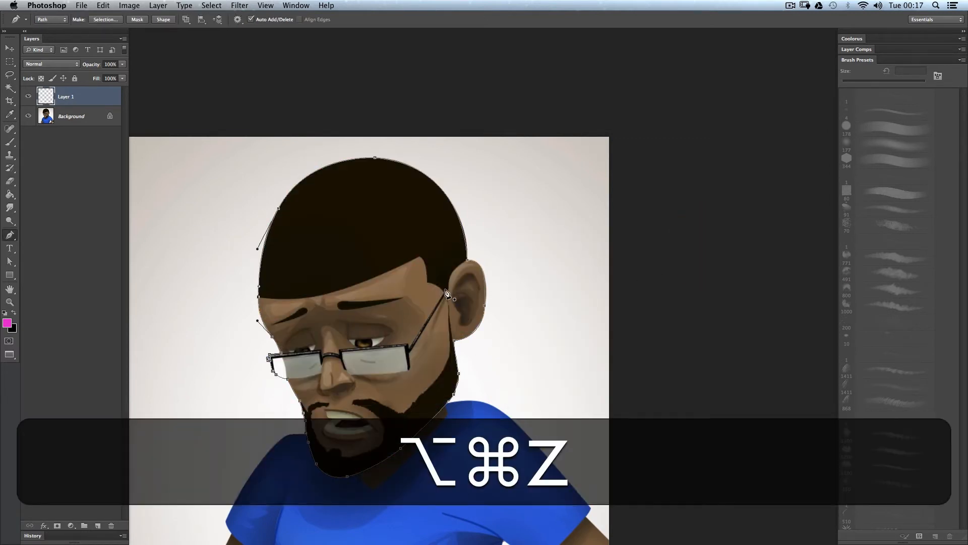
Reopen Fill Path for the head path and examine its contents, blending mode, opacity and feather radius options.
right_click(447, 293)
click(494, 338)
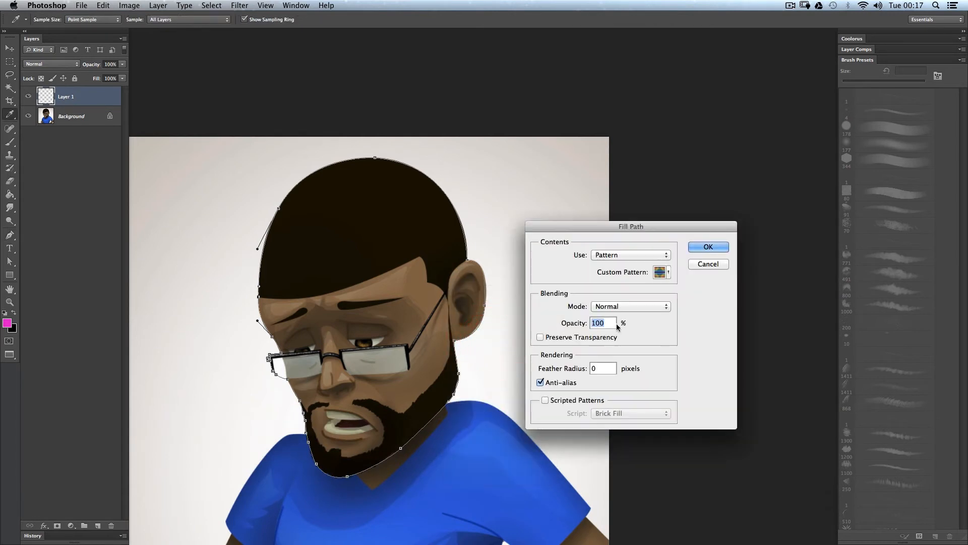
click(625, 255)
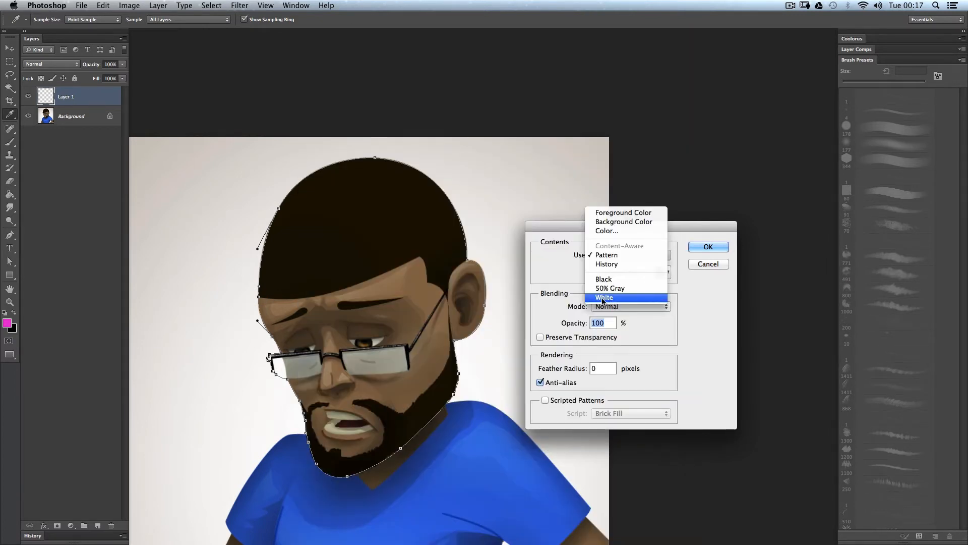
click(616, 291)
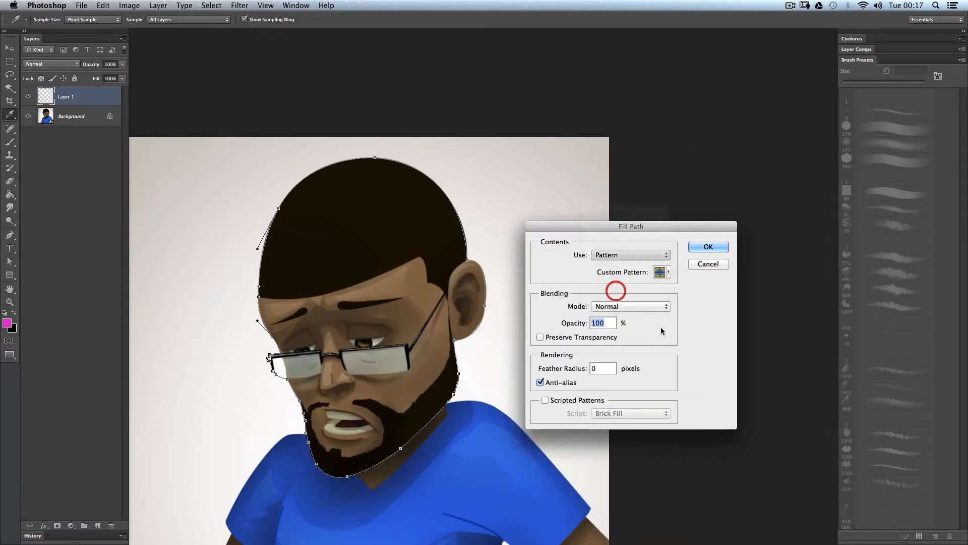
click(660, 326)
click(617, 303)
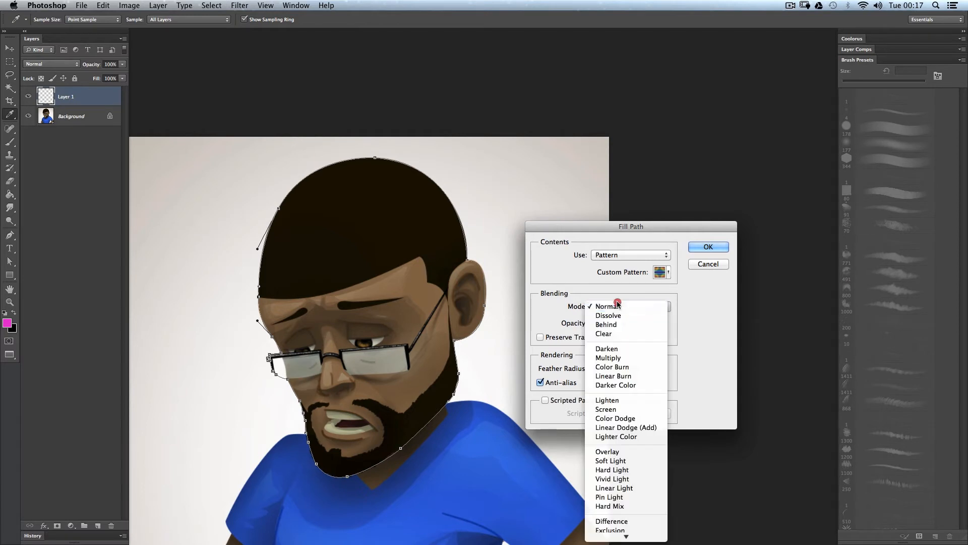
click(381, 288)
click(680, 315)
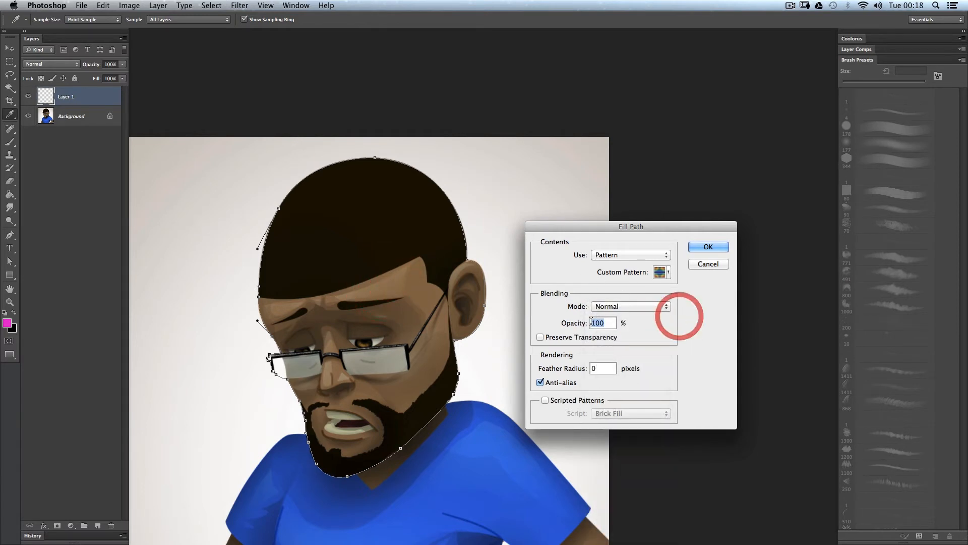
click(565, 369)
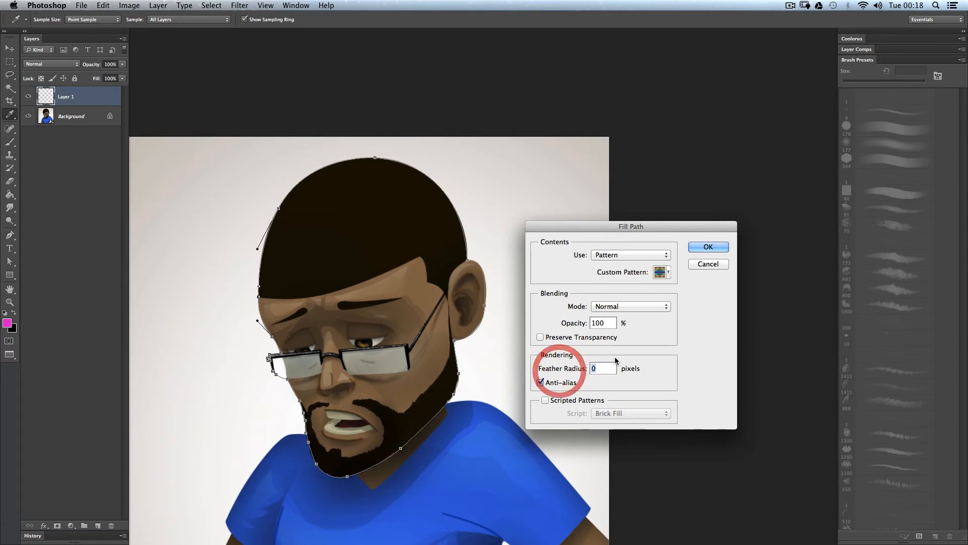
Try Foreground Color and Background Color as the path's fill contents, cancel the fill and deselect the path's anchor points.
click(639, 255)
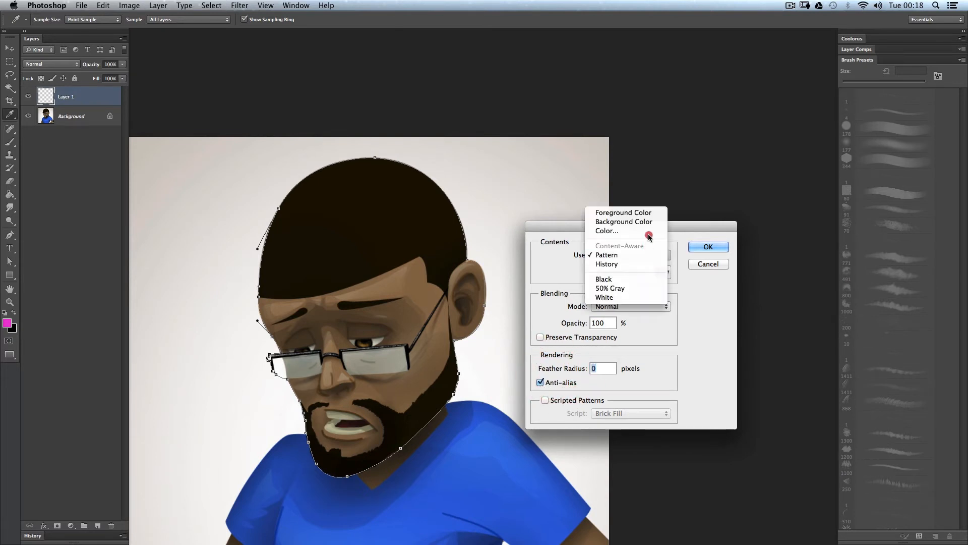
click(646, 212)
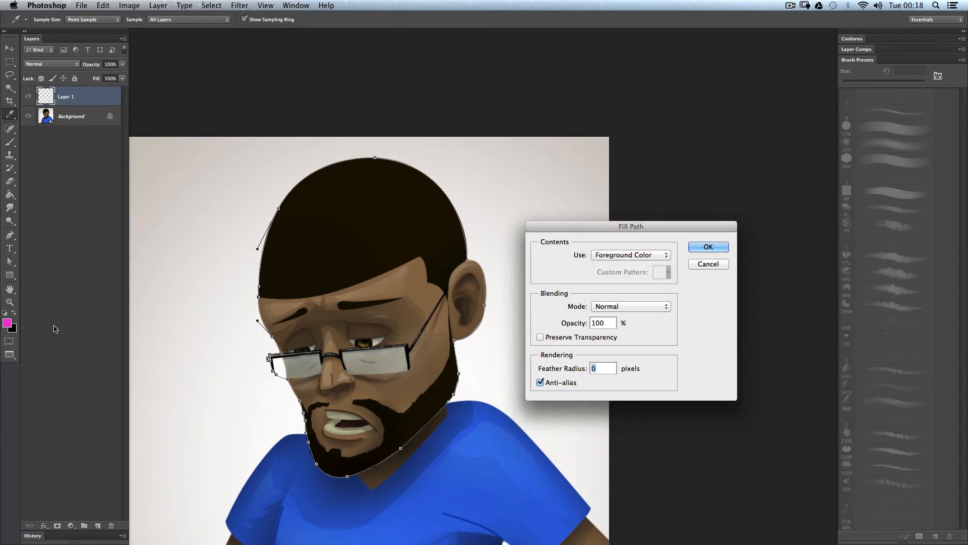
click(626, 256)
click(626, 264)
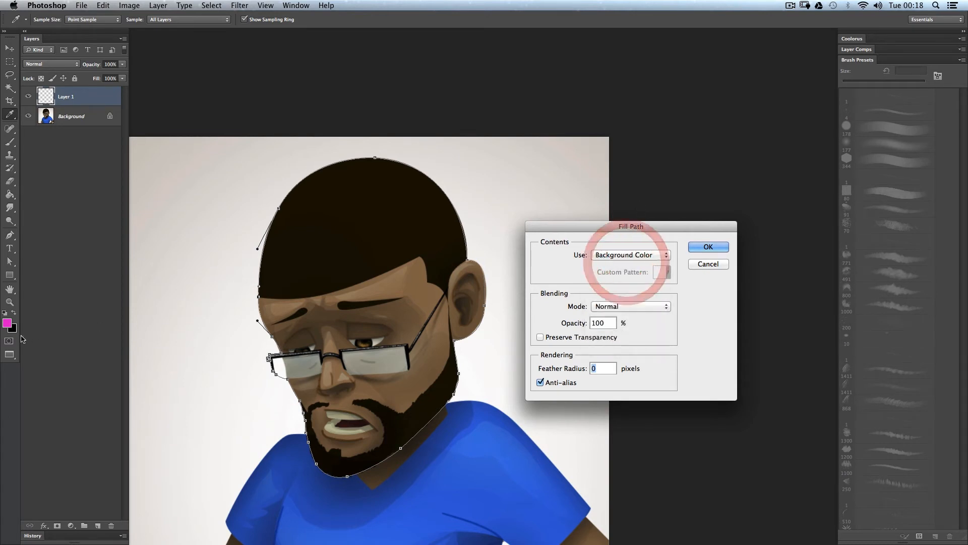
click(706, 248)
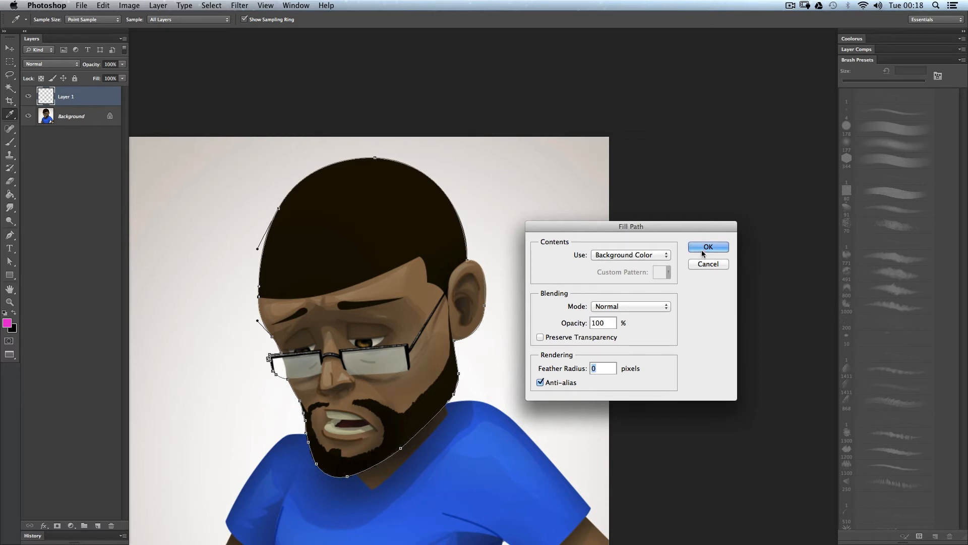
key(Escape)
click(532, 275)
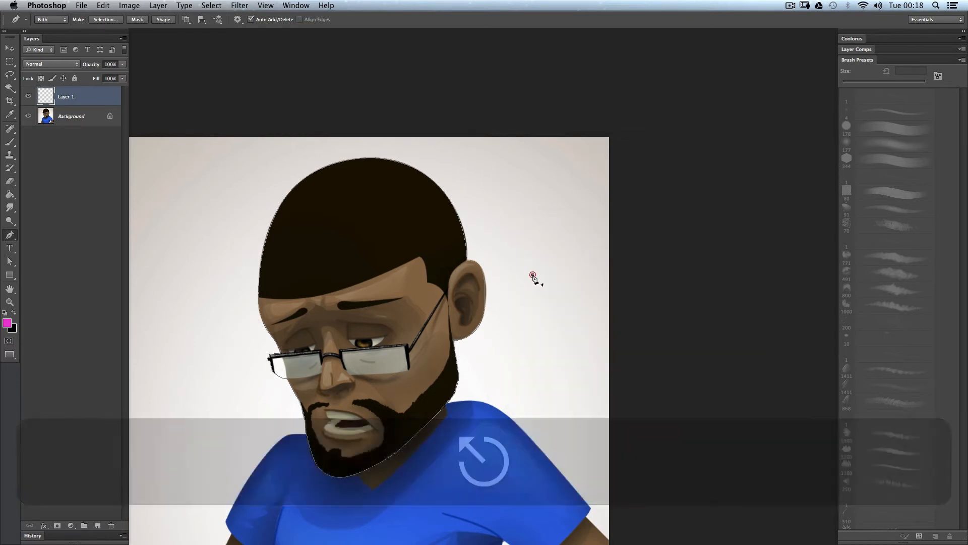
Switch to the Brush tool and choose the textured brush preset numbered 261.
key(a)
key(BackSpace)
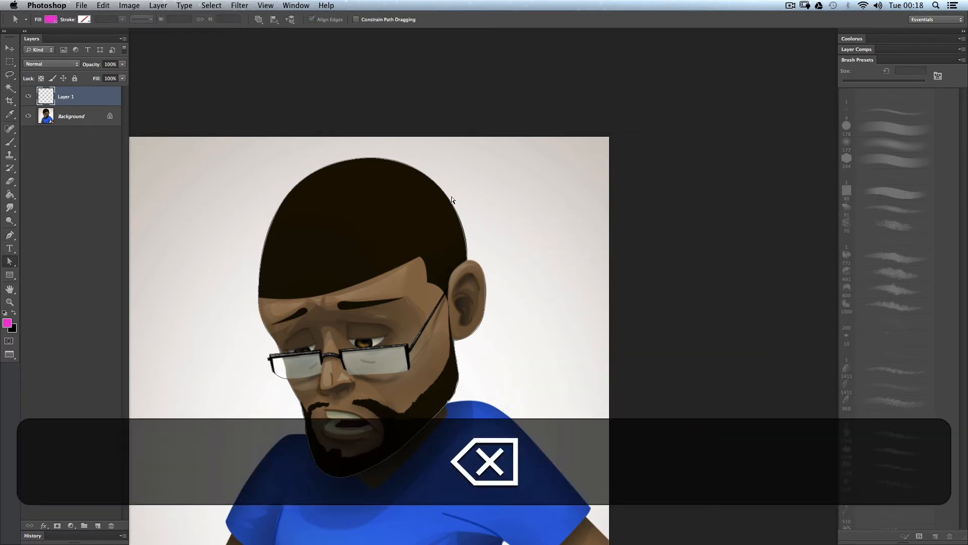
key(b)
right_click(474, 265)
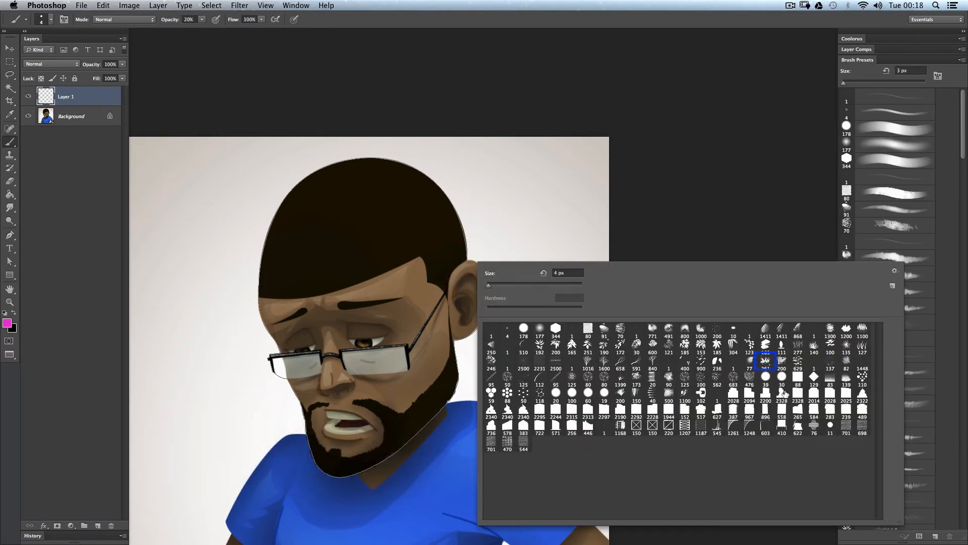
click(765, 363)
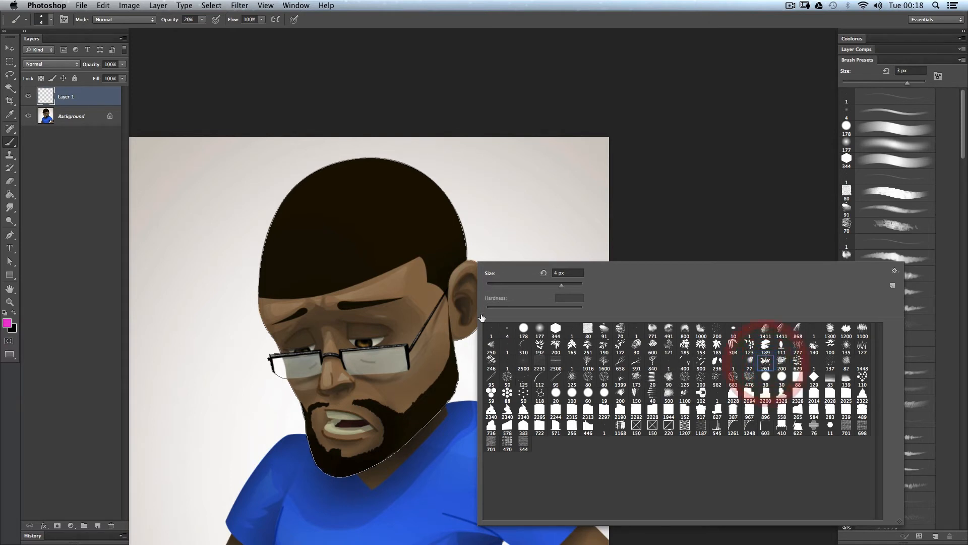
Set the brush to 37 px and 100% opacity, paint magenta test strokes beside the head on Layer 1, and undo them.
click(80, 98)
mouse_move(566, 287)
mouse_down()
mouse_move(493, 276)
mouse_move(549, 251)
mouse_move(515, 263)
mouse_move(562, 279)
mouse_move(502, 297)
mouse_move(572, 283)
mouse_up()
key(0)
mouse_move(558, 344)
mouse_down()
mouse_move(565, 367)
mouse_move(505, 389)
mouse_move(538, 407)
mouse_move(512, 411)
mouse_up()
key(alt+super+z)
key(alt+super+z)
key(alt+super+z)
key(alt+super+z)
key(alt+super+z)
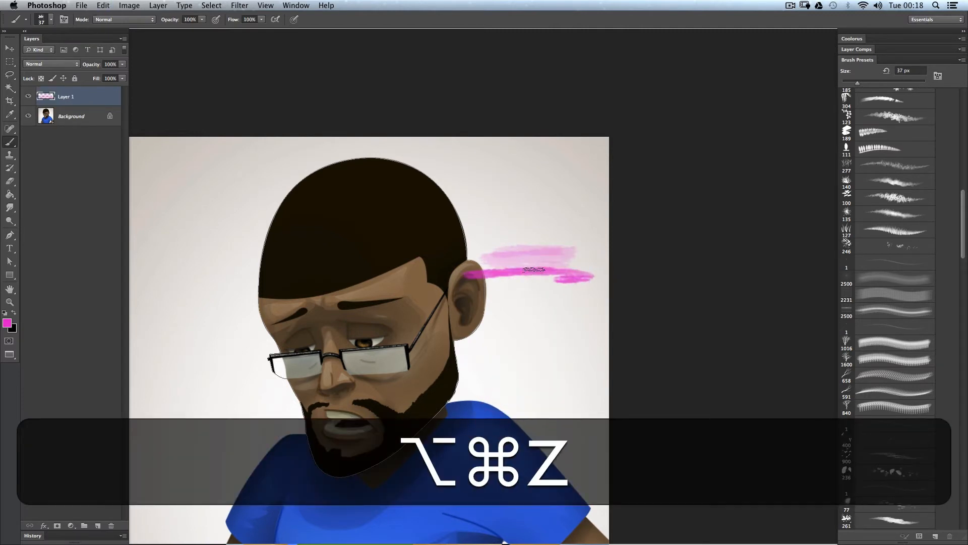
key(alt+super+z)
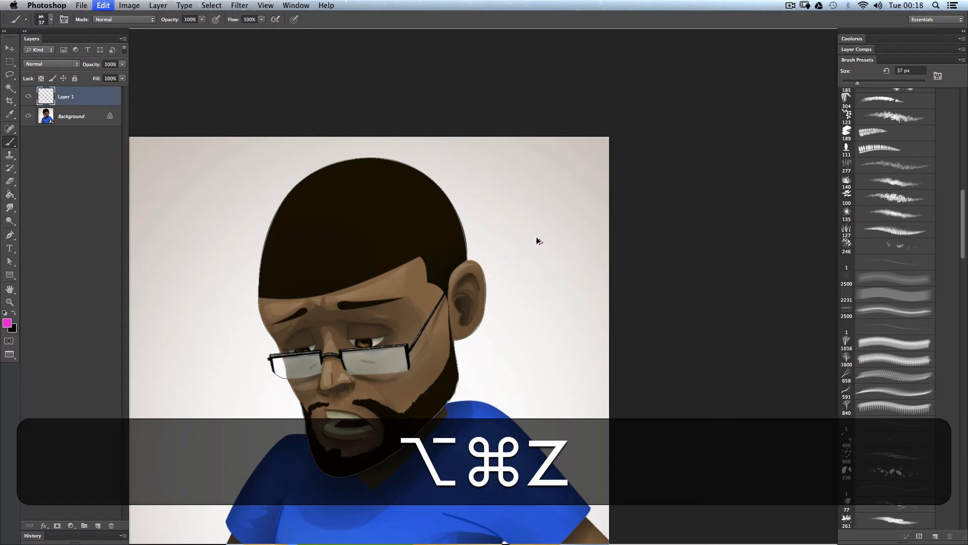
mouse_move(501, 227)
mouse_down()
mouse_move(536, 250)
mouse_move(583, 258)
mouse_up()
mouse_move(585, 293)
mouse_down()
mouse_move(507, 321)
mouse_move(503, 391)
mouse_move(527, 430)
mouse_move(504, 454)
mouse_up()
key(alt+super+z)
Stroke the head path on Layer 1 with the magenta Brush, leaving Simulate Pressure off, and undo the stroke.
key(p)
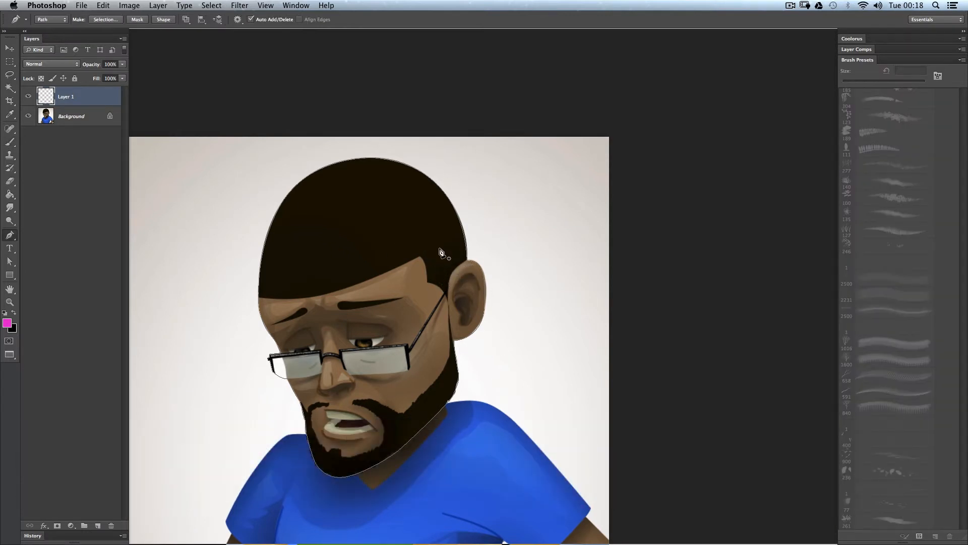
right_click(428, 262)
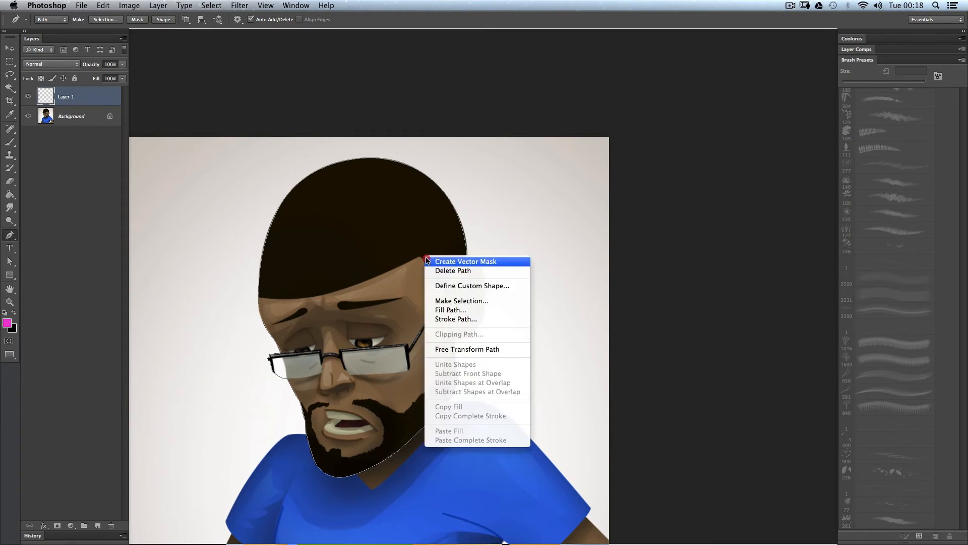
click(461, 319)
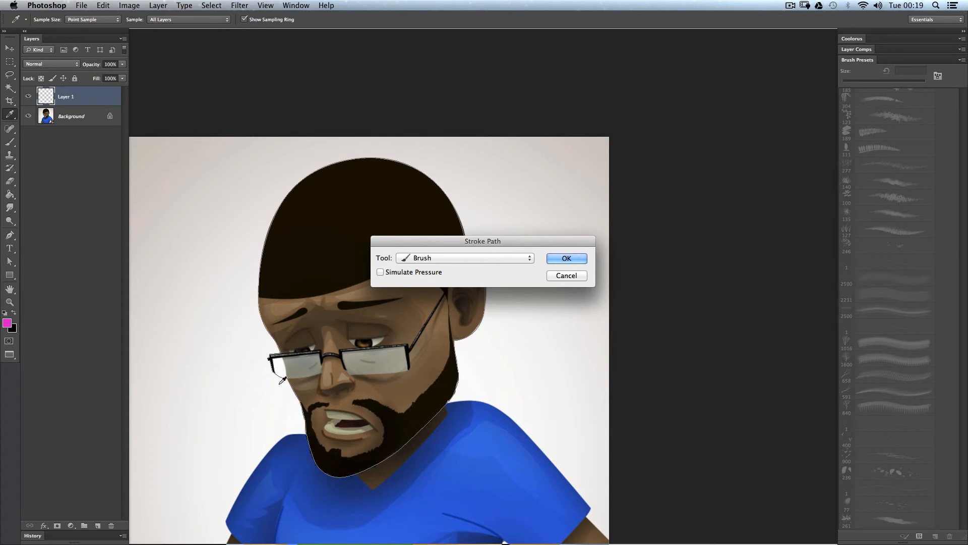
click(418, 258)
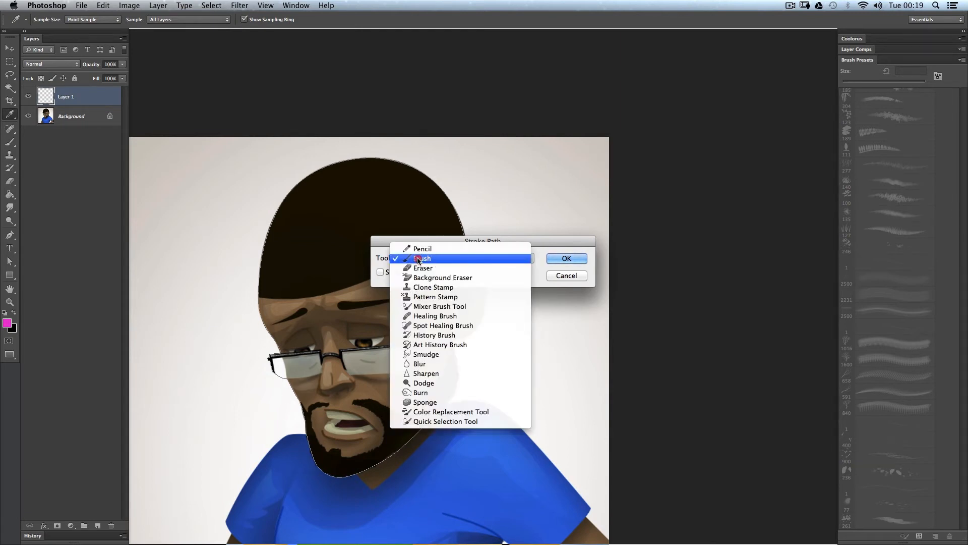
click(421, 259)
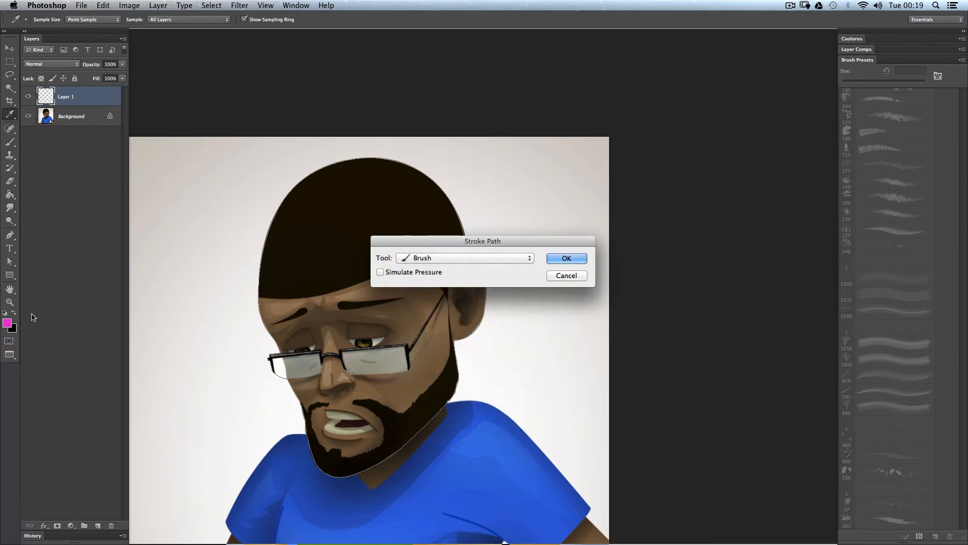
click(564, 258)
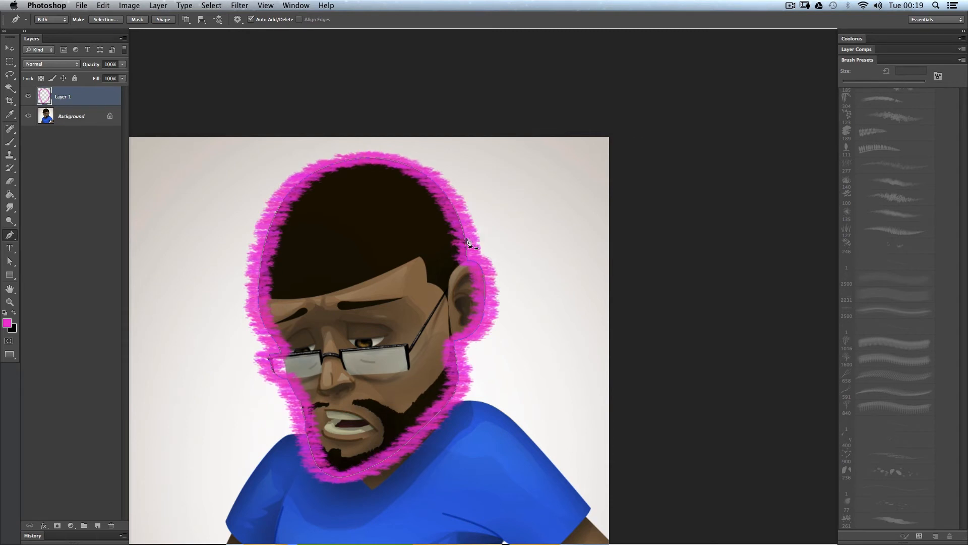
key(BackSpace)
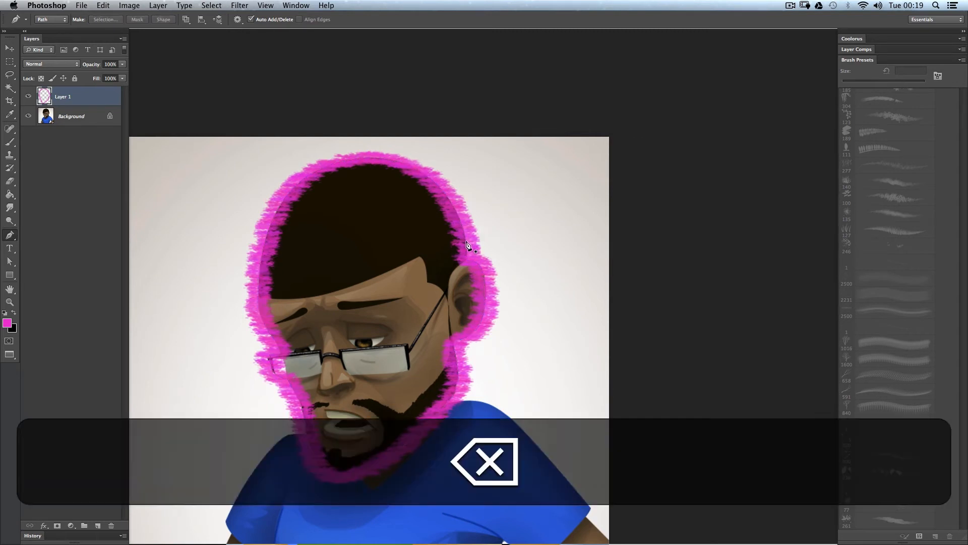
key(alt+super+z)
key(alt+super+z)
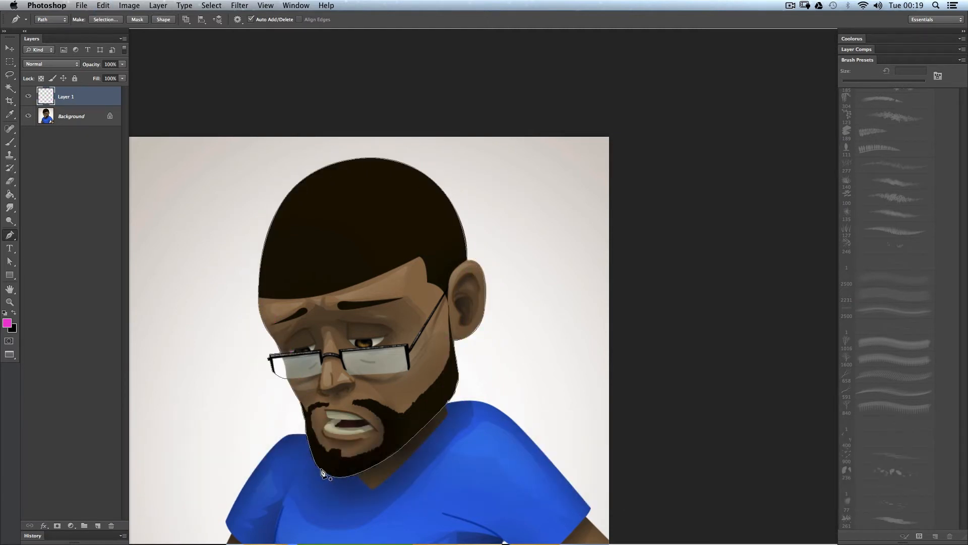
Swap the foreground colour to black and draw an open curved path across the chest of the shirt.
key(space)
drag(423, 340, 409, 248)
key(x)
drag(463, 372, 491, 385)
key(super+z)
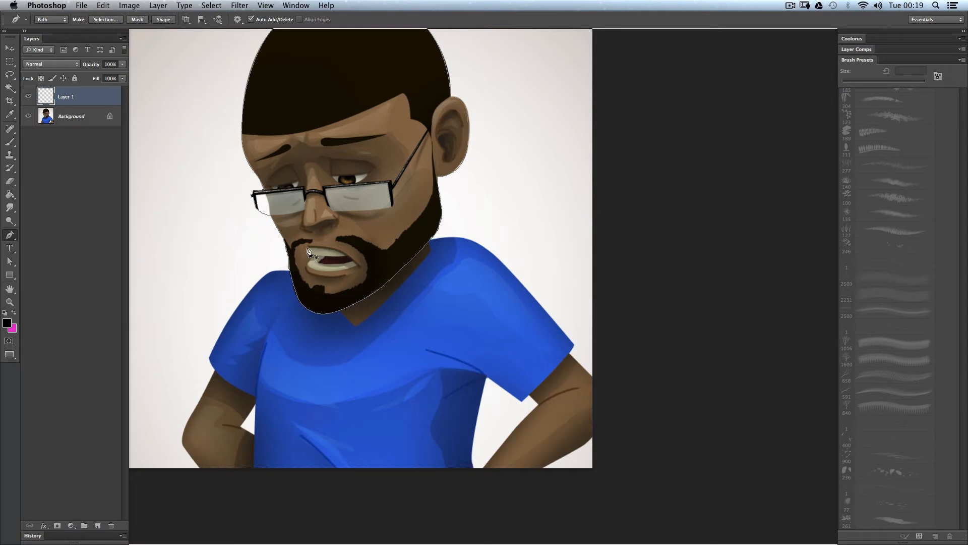
drag(467, 327, 488, 338)
drag(391, 349, 378, 352)
Stroke the selected chest curve as a subpath with the Brush, and undo the stroke.
right_click(438, 359)
click(464, 423)
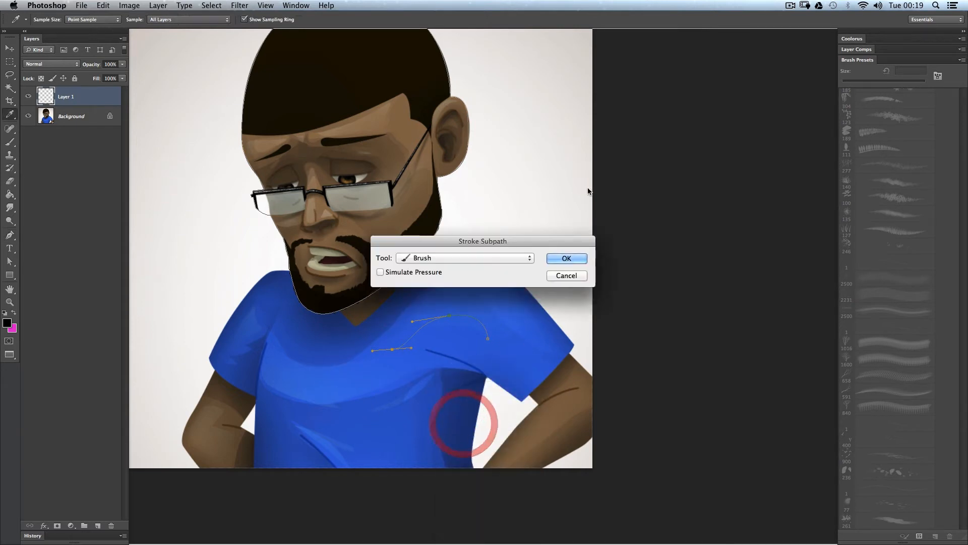
key(Return)
key(super+z)
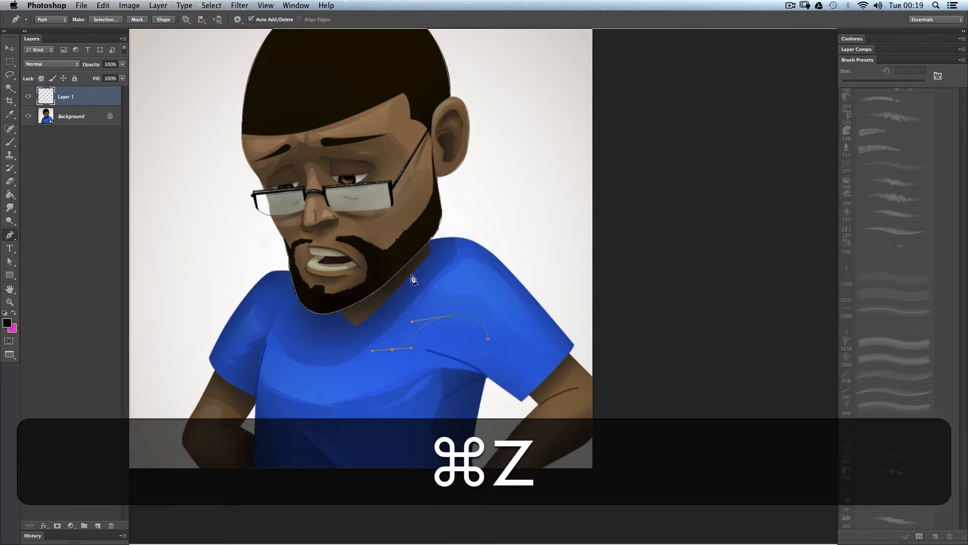
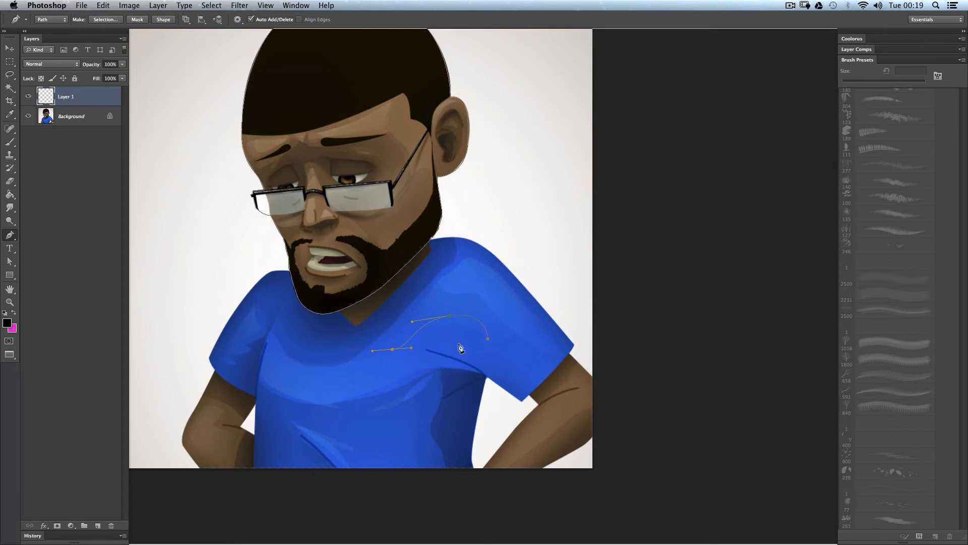
Deselect the chest curve and draw another open curved path over the shirt's shoulder with the Pen tool.
key(a)
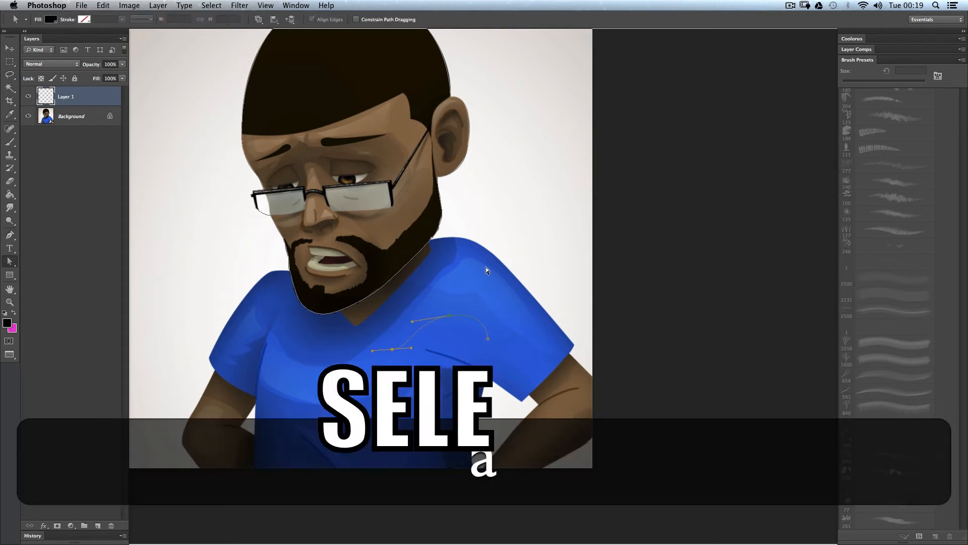
key(p)
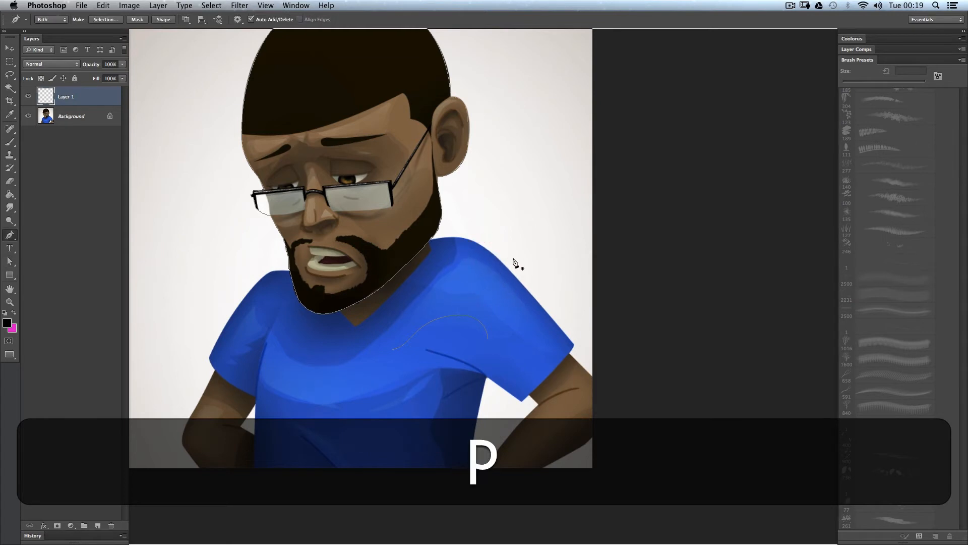
drag(470, 273, 480, 287)
key(super+z)
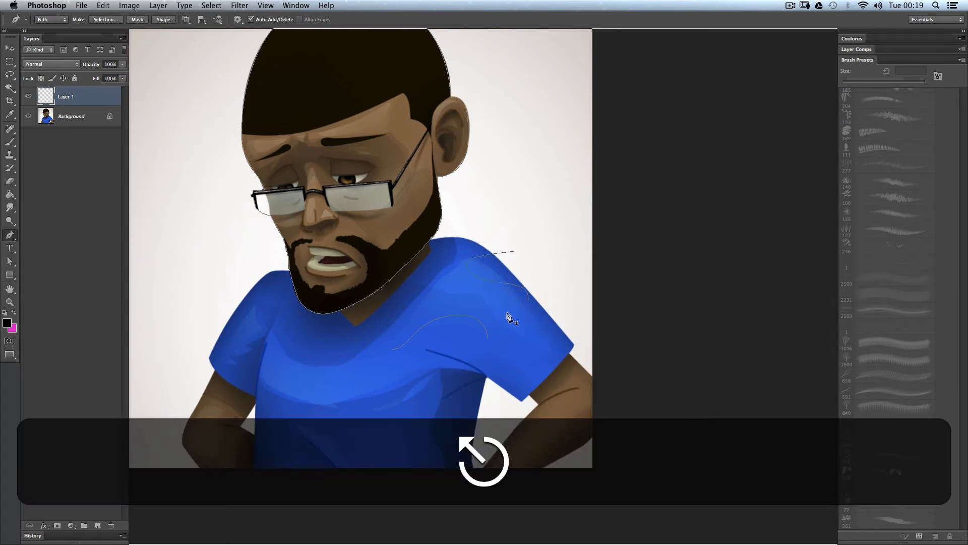
Select only the head path, stroke that subpath with the Brush, and undo the stroke.
key(a)
right_click(401, 269)
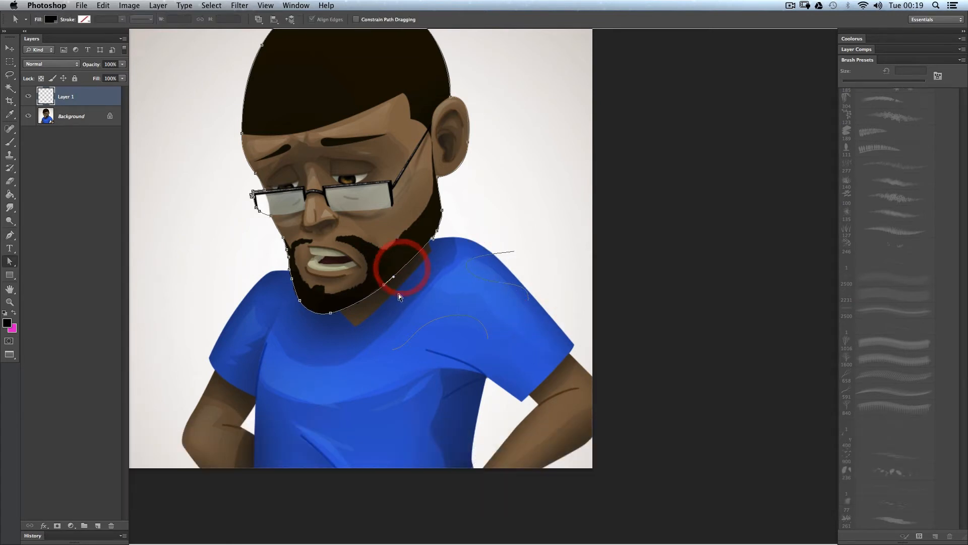
click(428, 355)
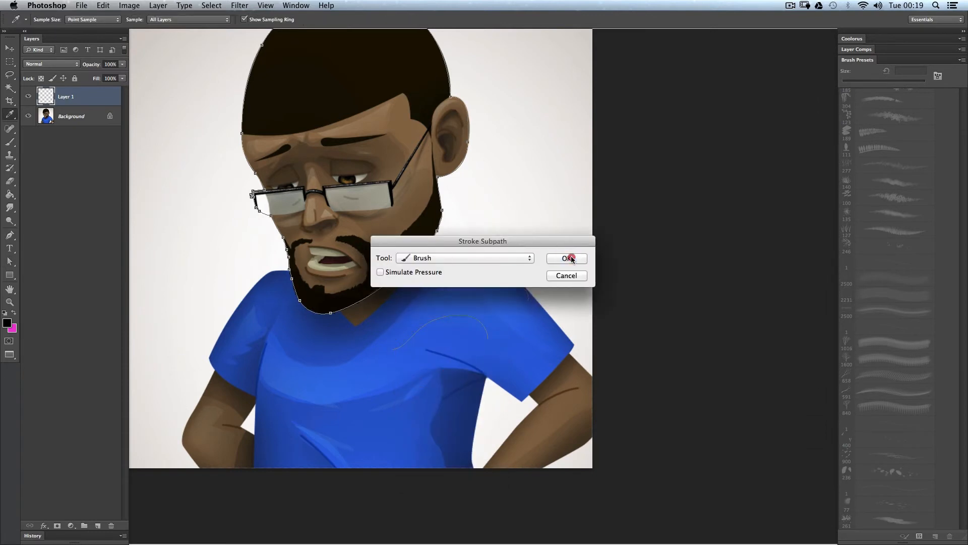
click(567, 257)
key(super+z)
key(super+a)
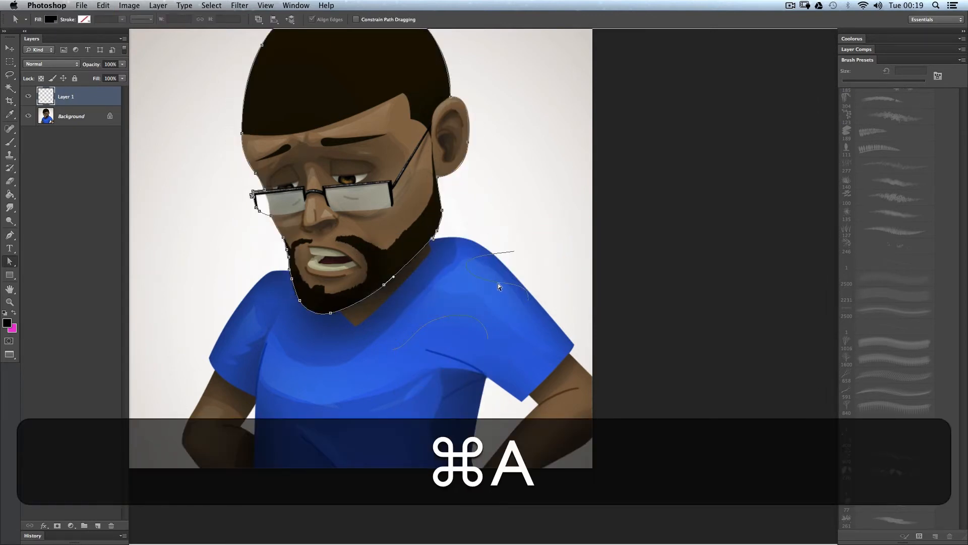
Add the shoulder curve to the head path selection, stroke both subpaths with the Brush, and undo the stroke.
shift+click(497, 281)
right_click(497, 281)
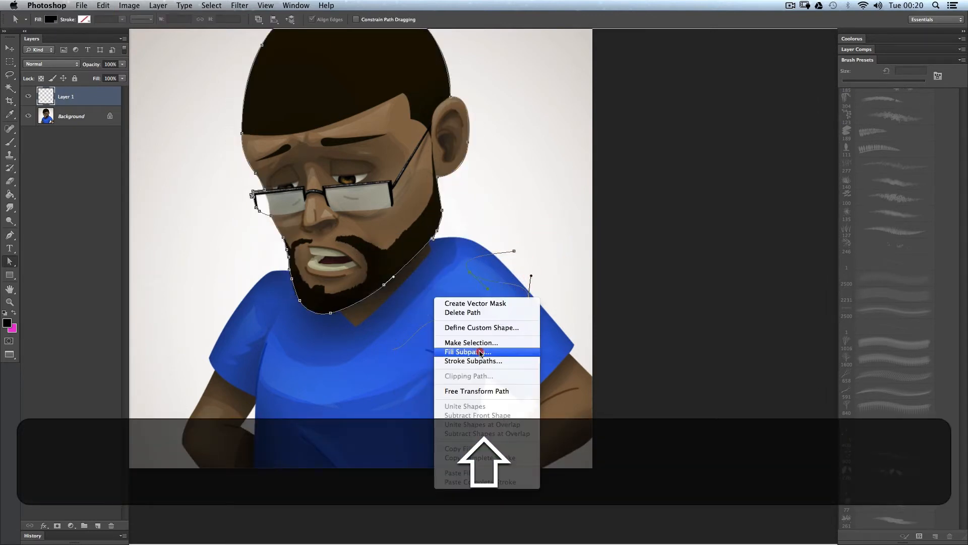
click(479, 360)
key(Return)
key(alt+super+z)
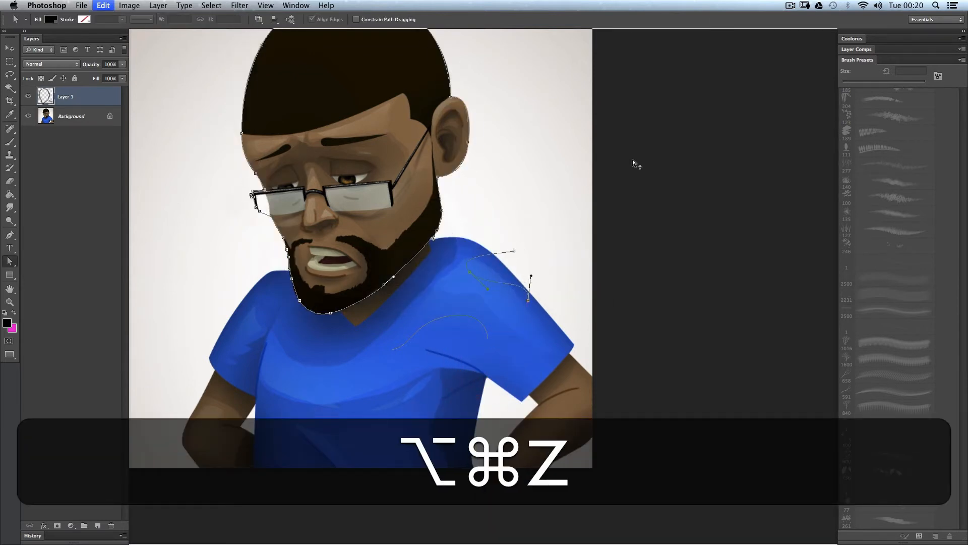
Delete the shoulder curve and the chest curve, keeping only the head path.
key(super+BackSpace)
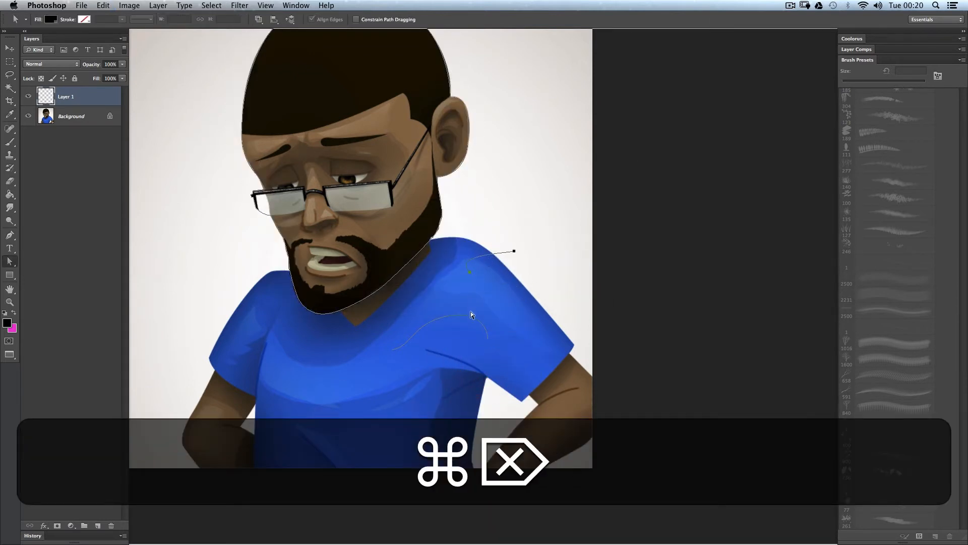
key(BackSpace)
key(a)
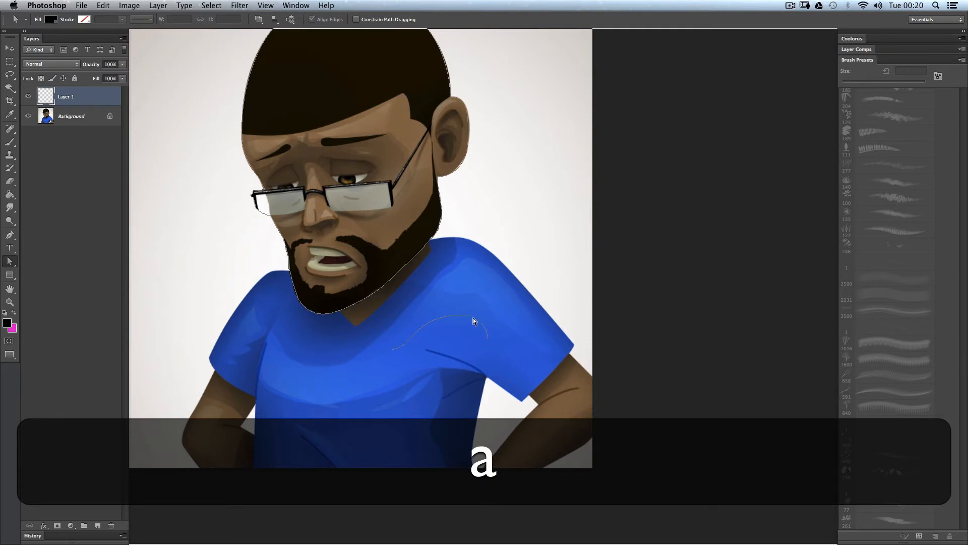
key(BackSpace)
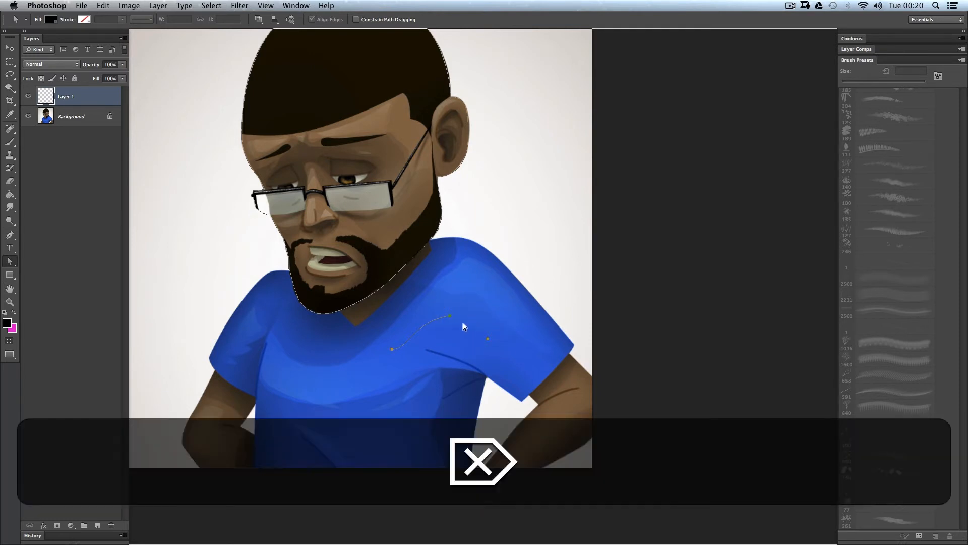
key(End)
Open Stroke Path for the head path, cancel it, and delete the head path.
right_click(465, 332)
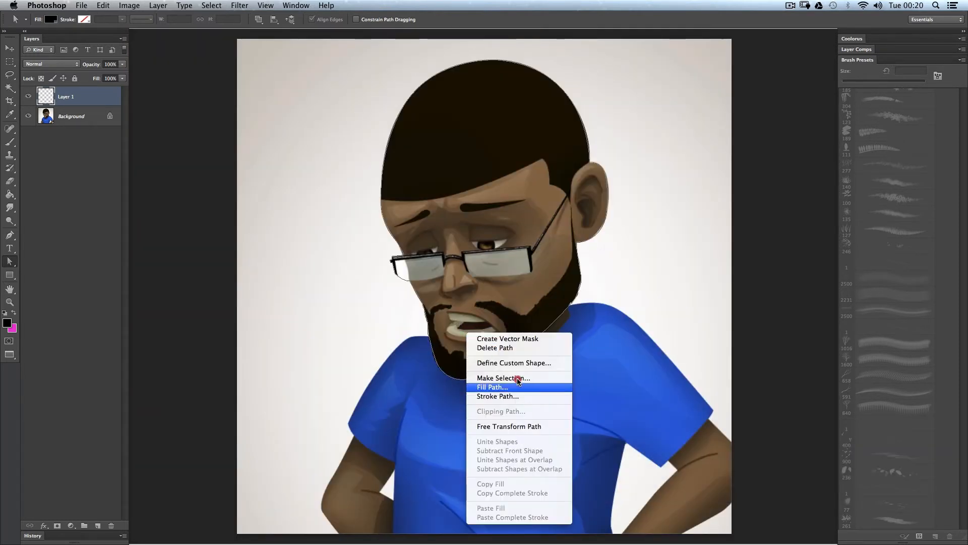
click(516, 395)
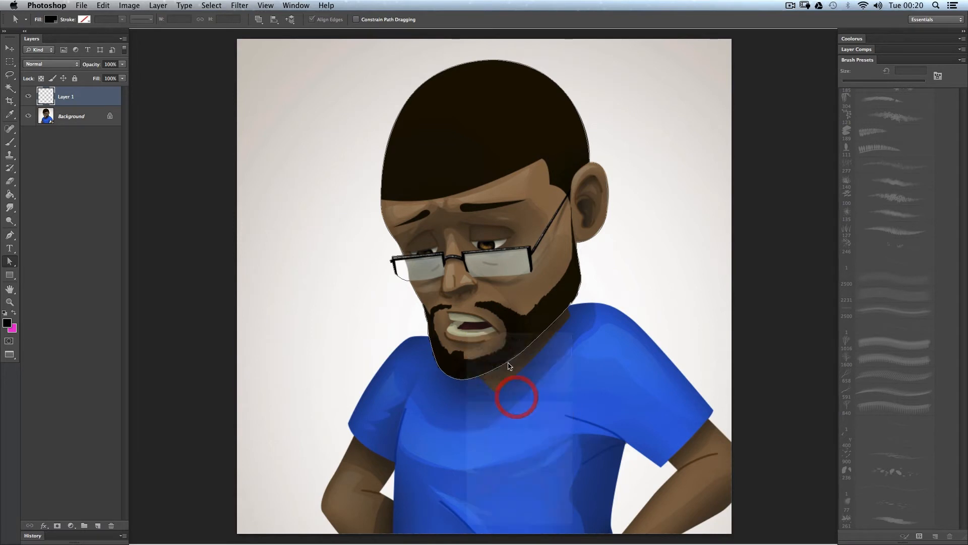
key(Escape)
key(BackSpace)
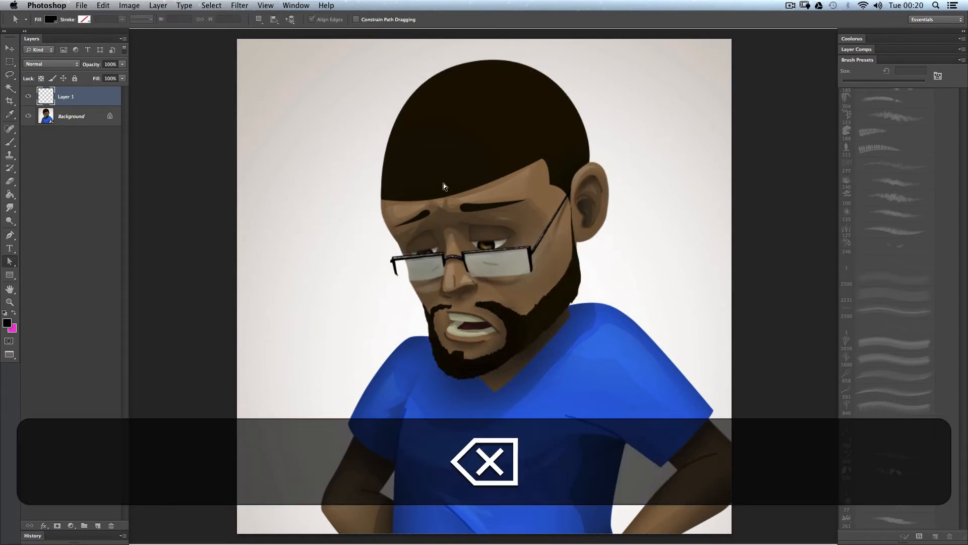
Draw an open S-shaped path on the blank background beside the character and deselect its anchor points.
key(p)
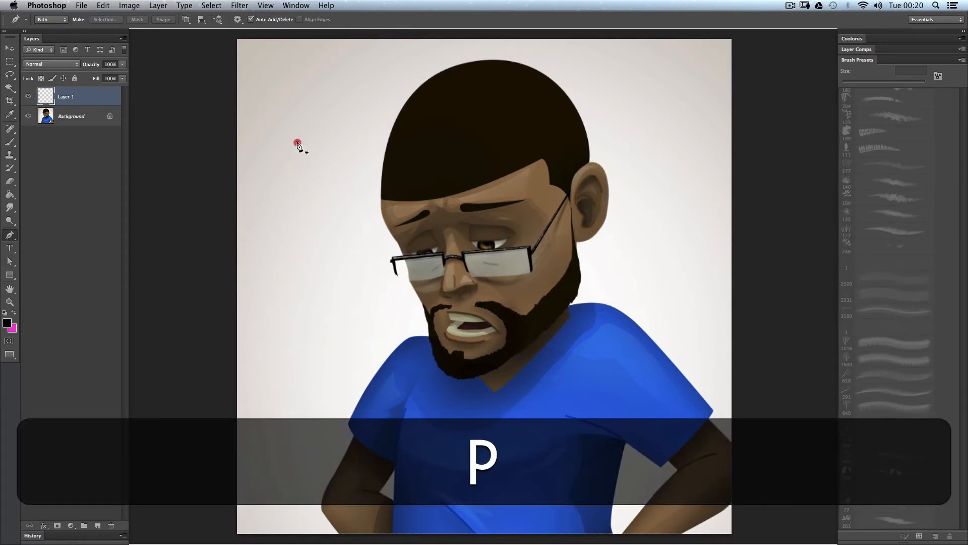
click(297, 142)
drag(294, 303, 372, 373)
key(Escape)
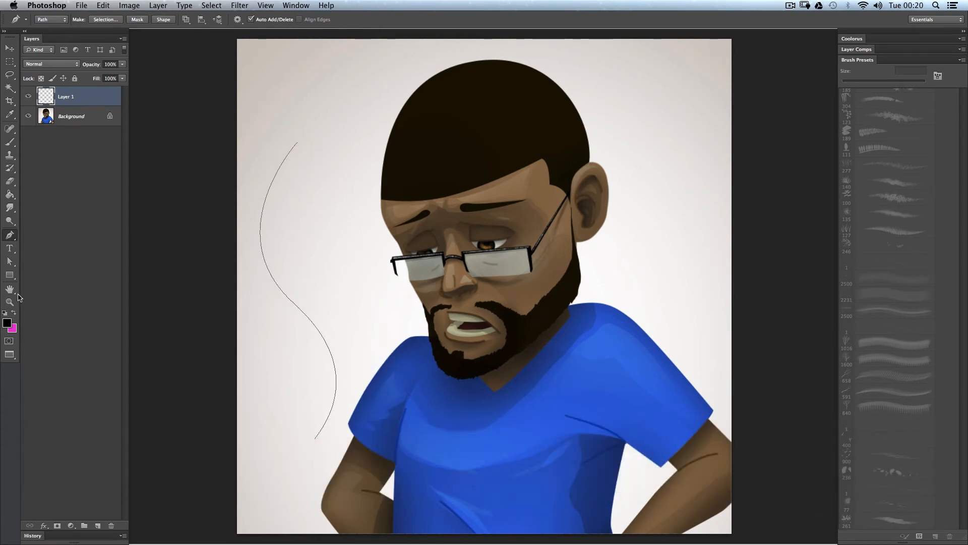
Switch to the Brush tool, choose the hexagonal preset numbered 344 and set its size to 13 px.
drag(10, 143, 45, 142)
key(b)
right_click(380, 252)
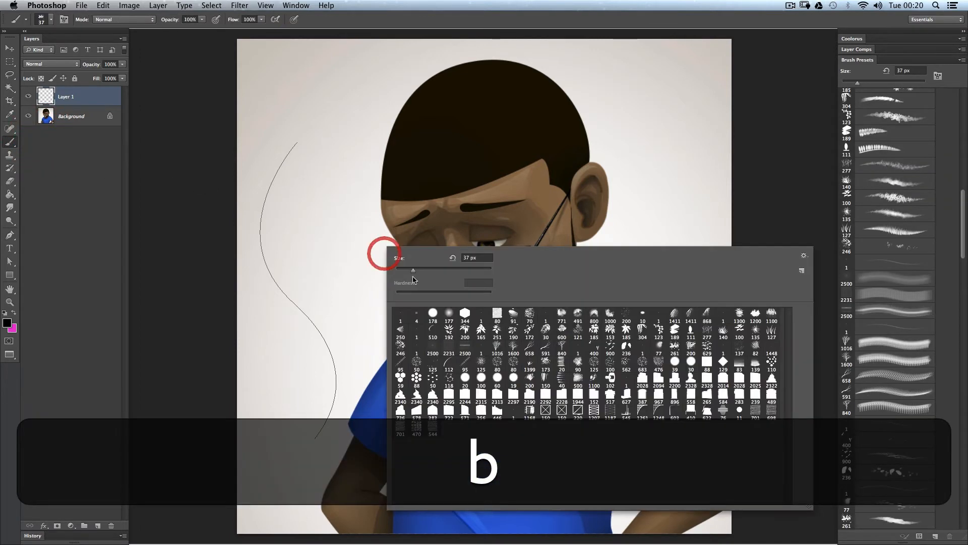
click(463, 316)
click(401, 269)
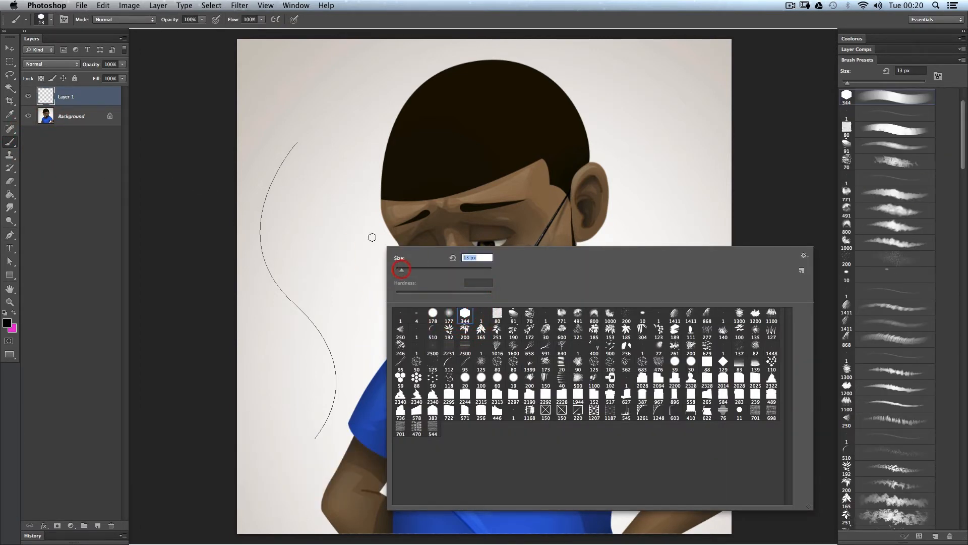
Paint black freehand test strokes between the S-shaped path and the character with the 13 px brush, and undo them.
key(Return)
mouse_move(320, 191)
mouse_down()
mouse_move(342, 232)
mouse_move(355, 285)
mouse_up()
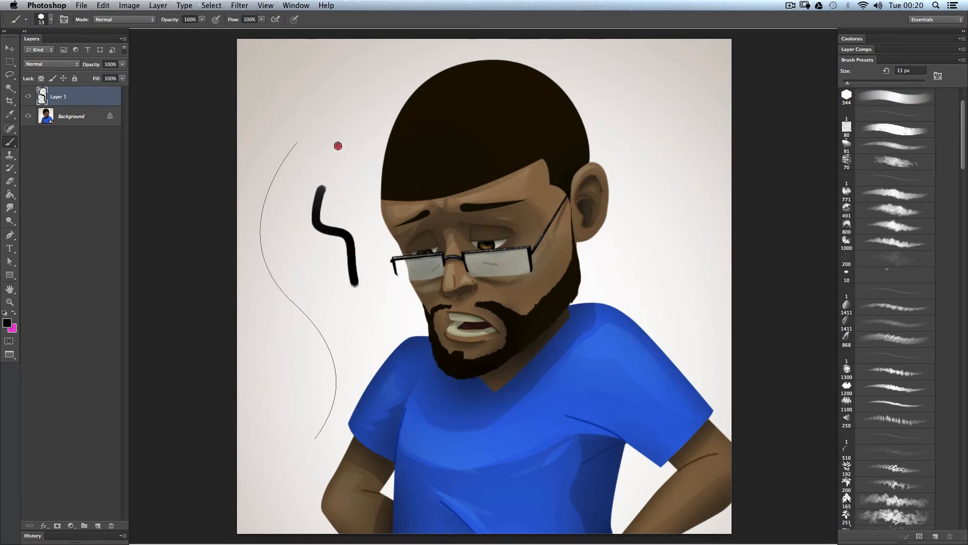
mouse_move(338, 146)
mouse_down()
mouse_move(370, 236)
mouse_move(368, 328)
mouse_up()
key(alt+super+z)
key(alt+super+z)
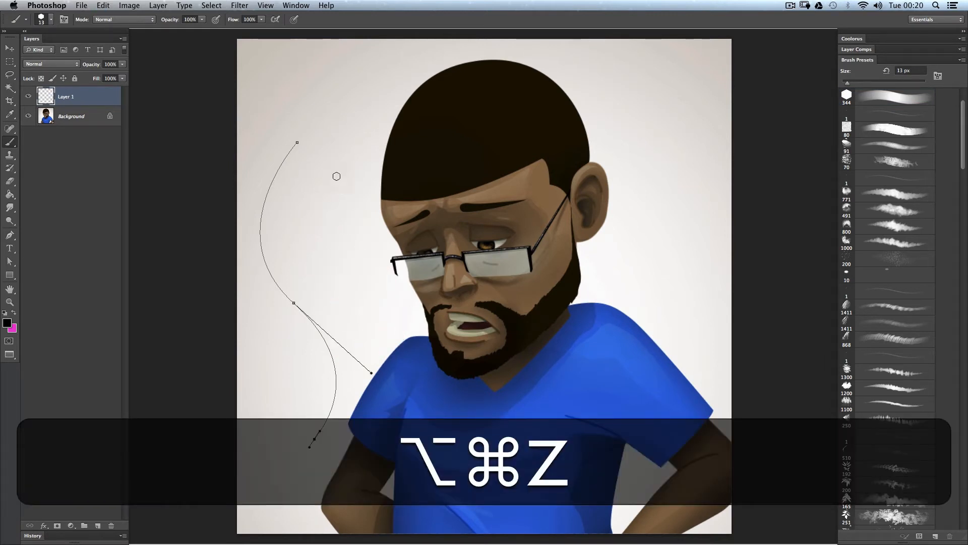
mouse_move(330, 150)
mouse_down()
mouse_move(372, 372)
mouse_move(335, 126)
mouse_move(360, 129)
mouse_up()
key(BackSpace)
key(super+BackSpace)
key(alt+super+z)
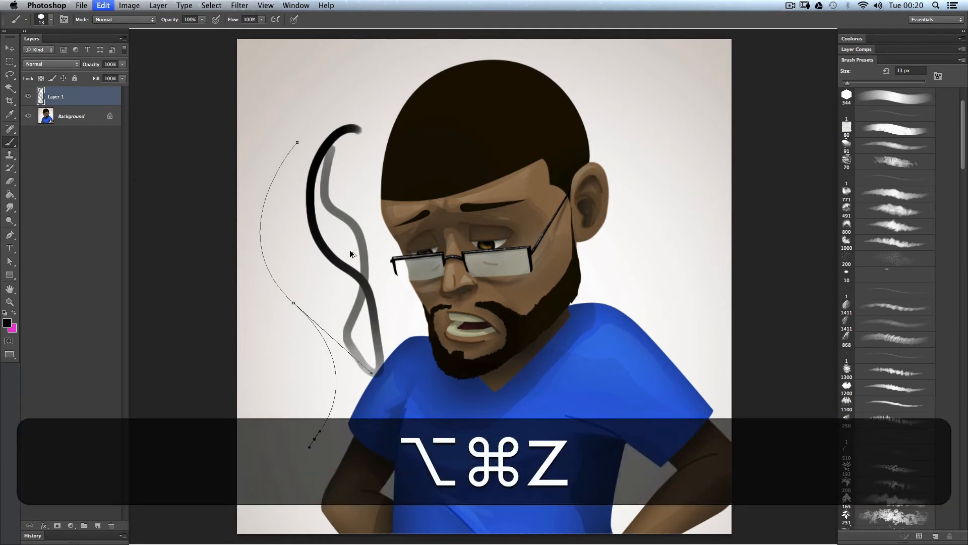
key(alt+super+z)
Stroke the S-shaped path on Layer 1 using the Brush with Simulate Pressure enabled.
right_click(319, 277)
click(302, 291)
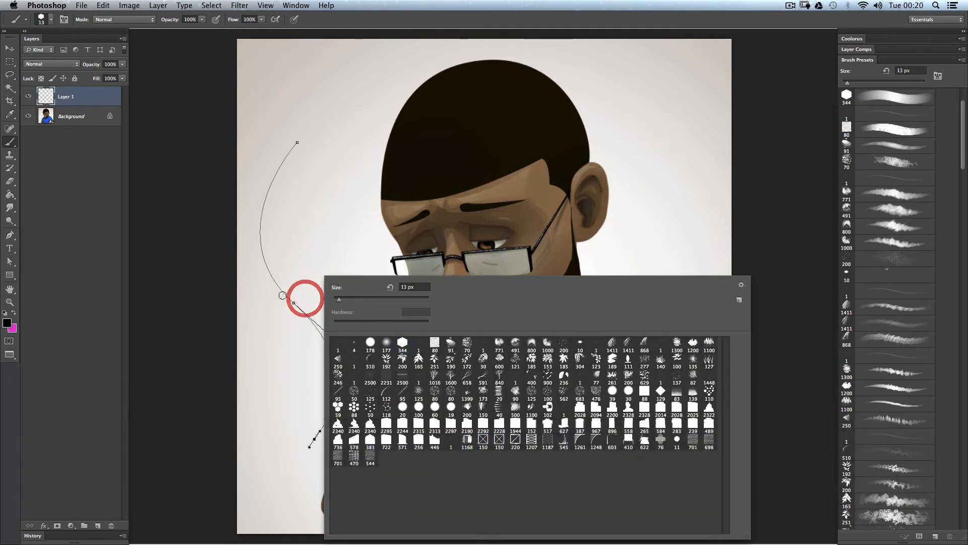
key(Escape)
key(p)
right_click(322, 281)
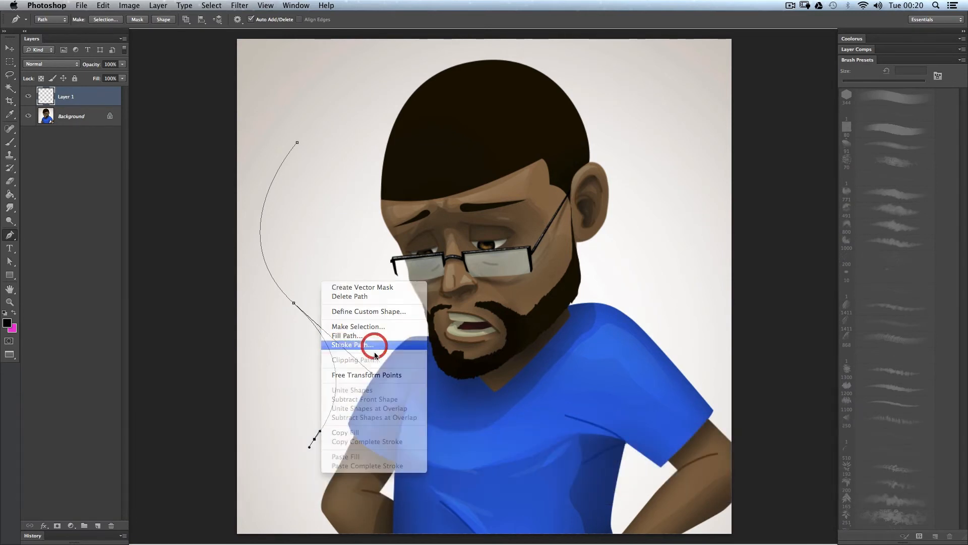
click(371, 343)
click(383, 272)
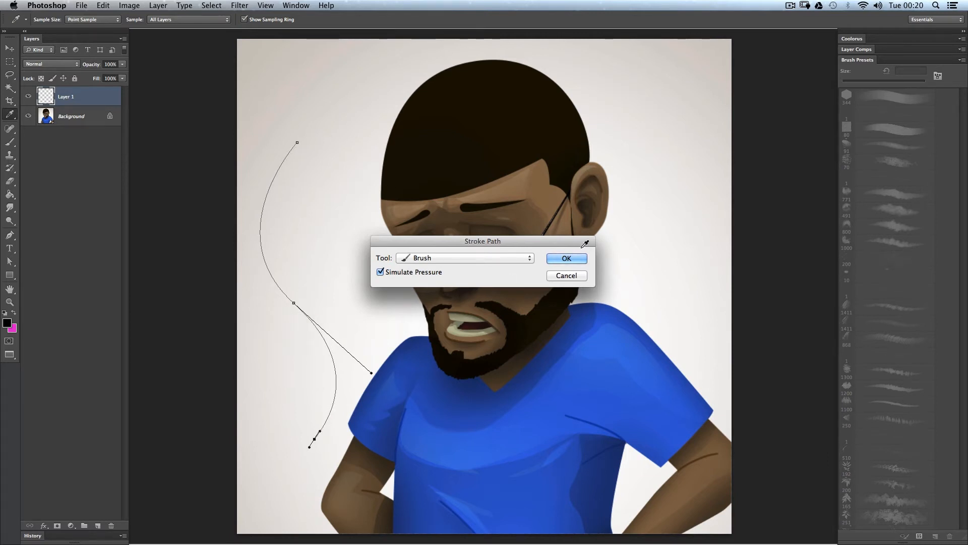
click(566, 258)
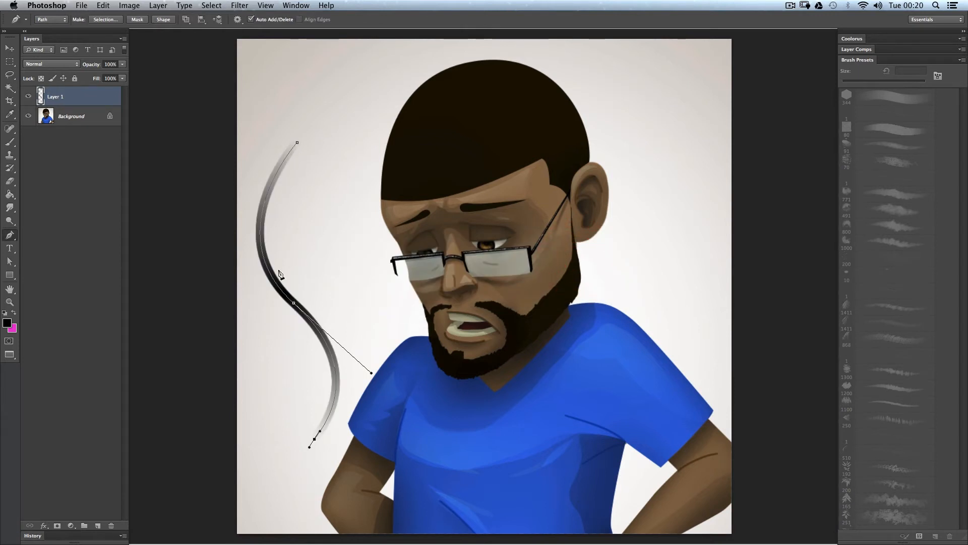
Undo the brush stroke along the S-shaped path and delete the path, leaving Layer 1 empty.
key(BackSpace)
key(BackSpace)
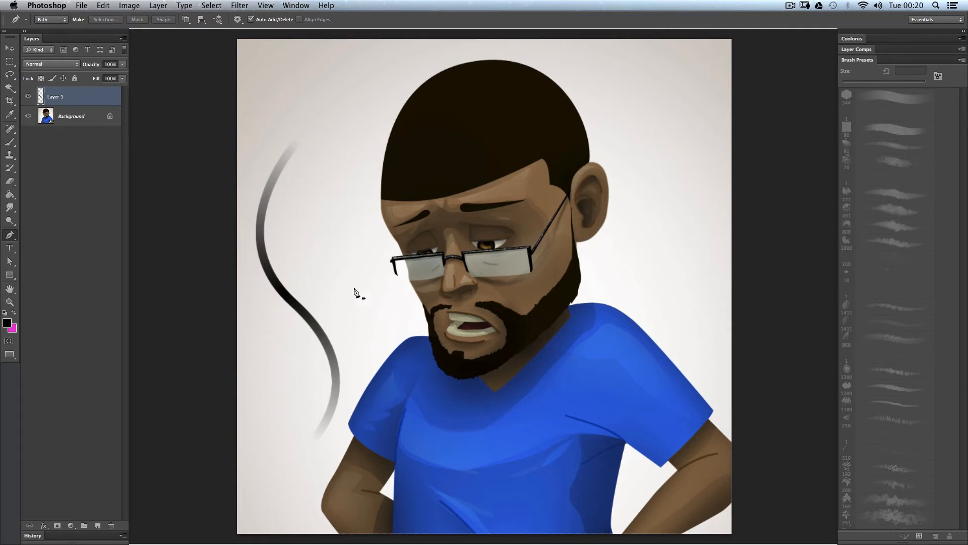
key(alt+super+z)
key(alt+super+z)
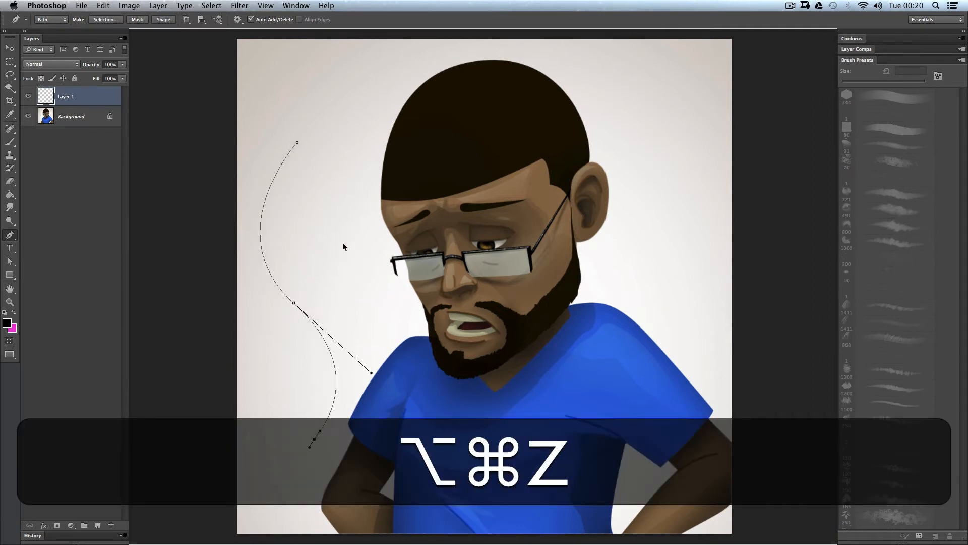
key(BackSpace)
key(BackSpace)
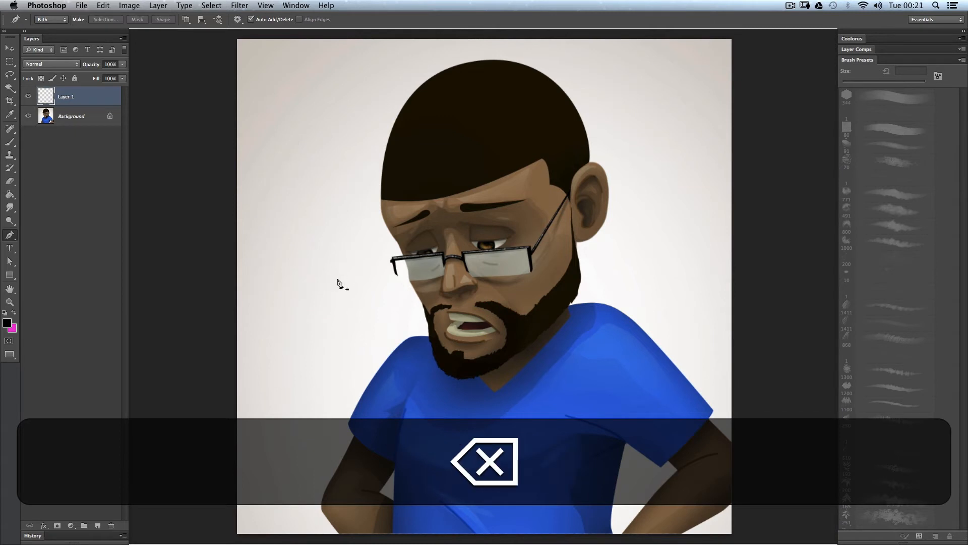
Draw a closed three-point triangular path on the blank background beside the face and deselect its anchor points.
right_click(335, 282)
click(309, 320)
click(316, 161)
click(277, 256)
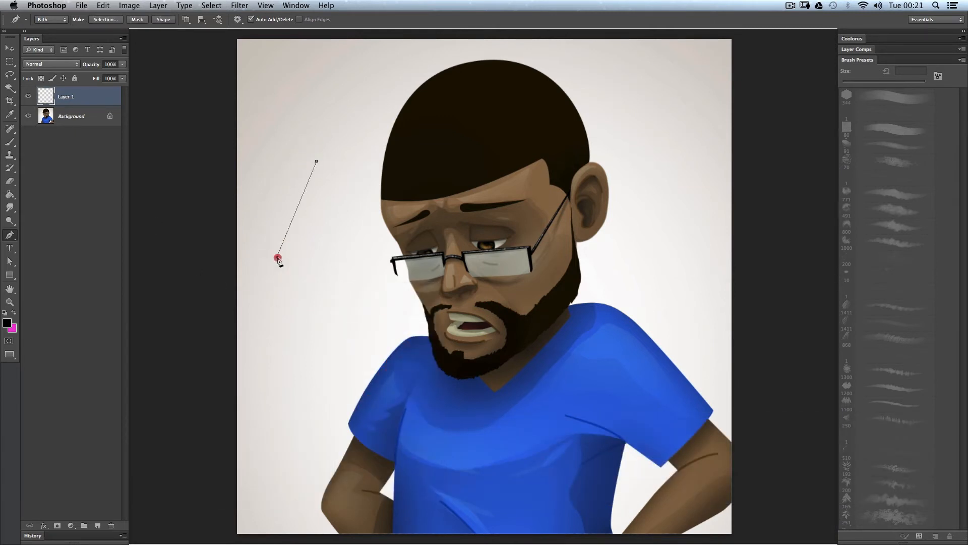
click(373, 331)
click(316, 161)
super+click(376, 273)
Try Free Transform Path on the triangular path, scaling it to about 117% width and 75% height, and cancel the transform.
right_click(376, 273)
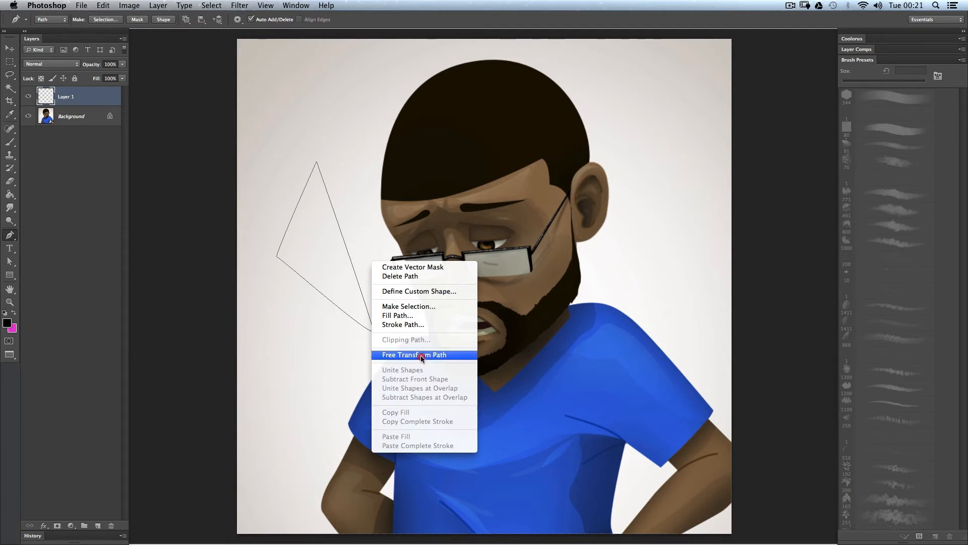
click(420, 355)
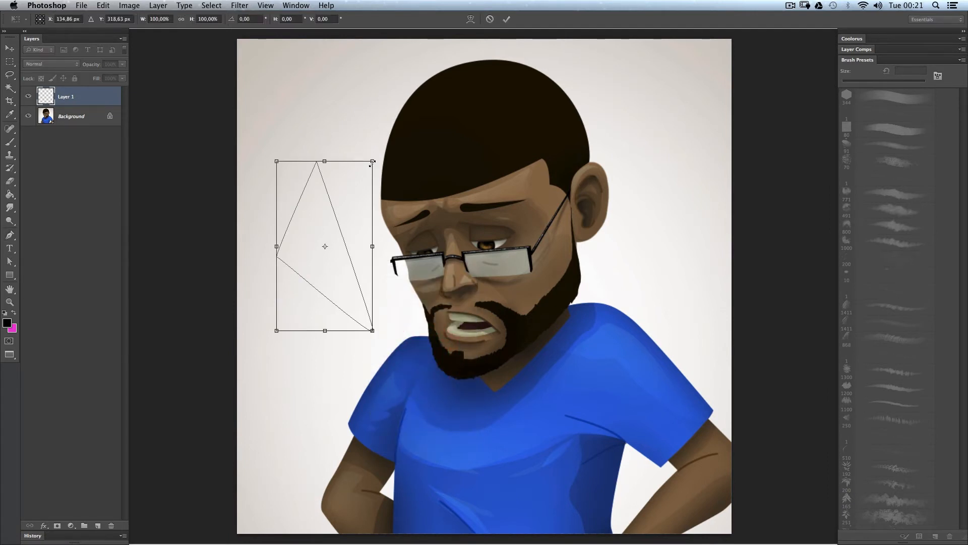
drag(372, 161, 389, 201)
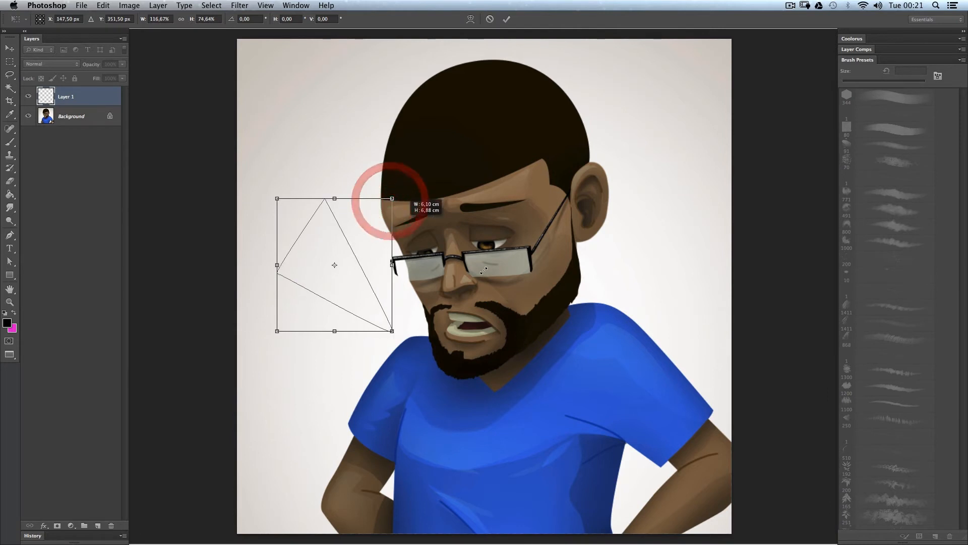
key(Escape)
key(super+t)
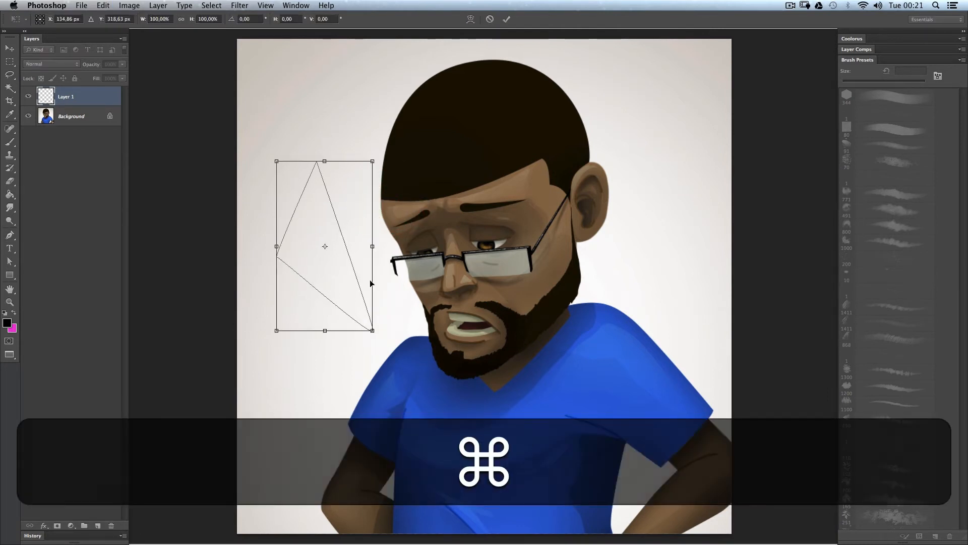
key(Escape)
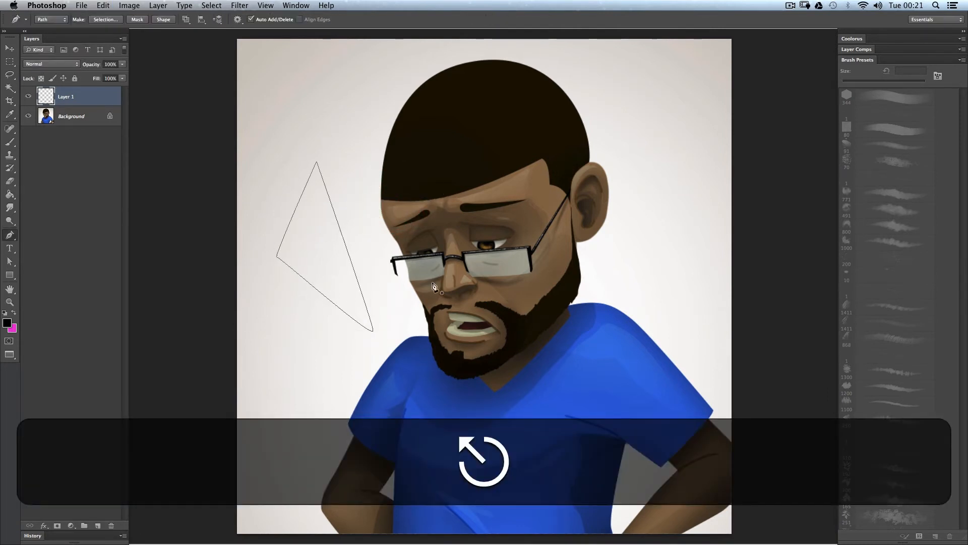
Define the triangular path as a custom shape named Test_.
right_click(345, 328)
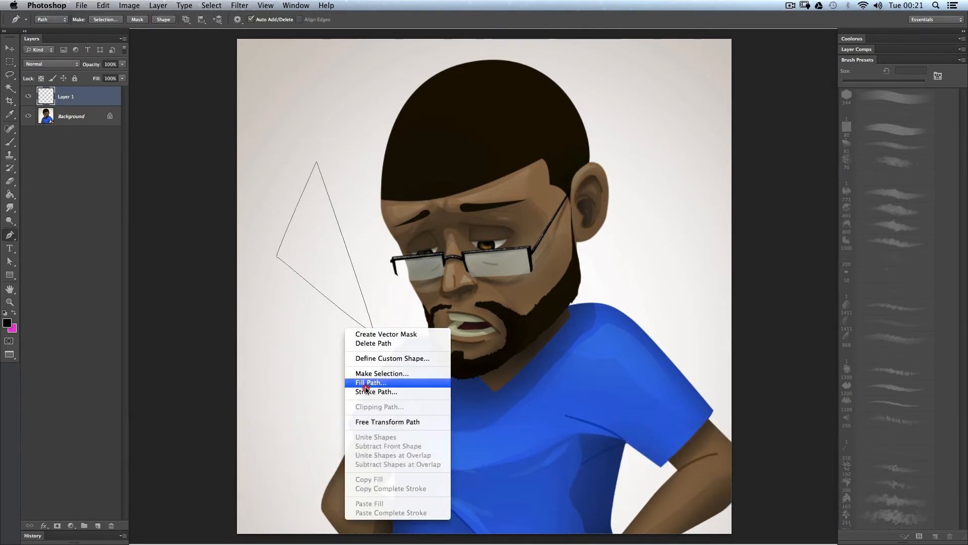
click(382, 359)
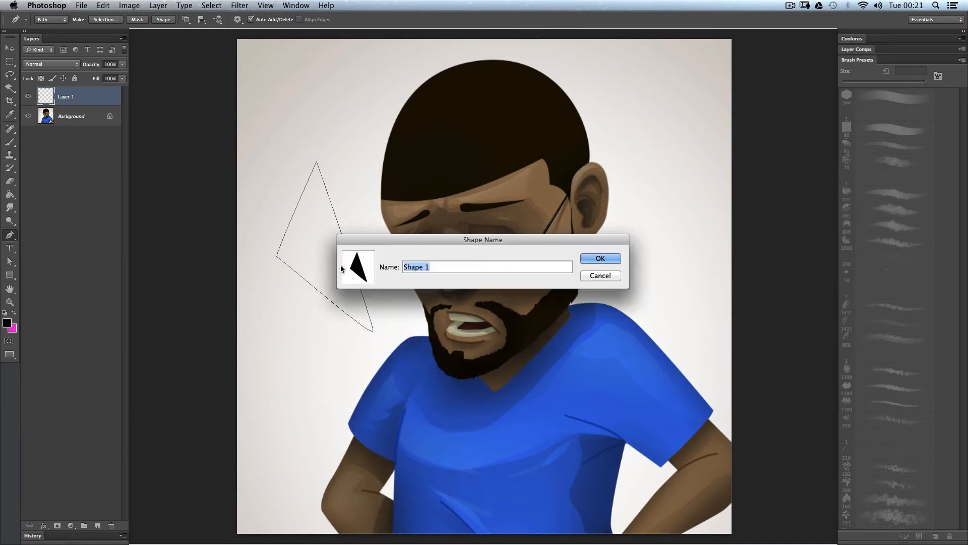
text(Test_)
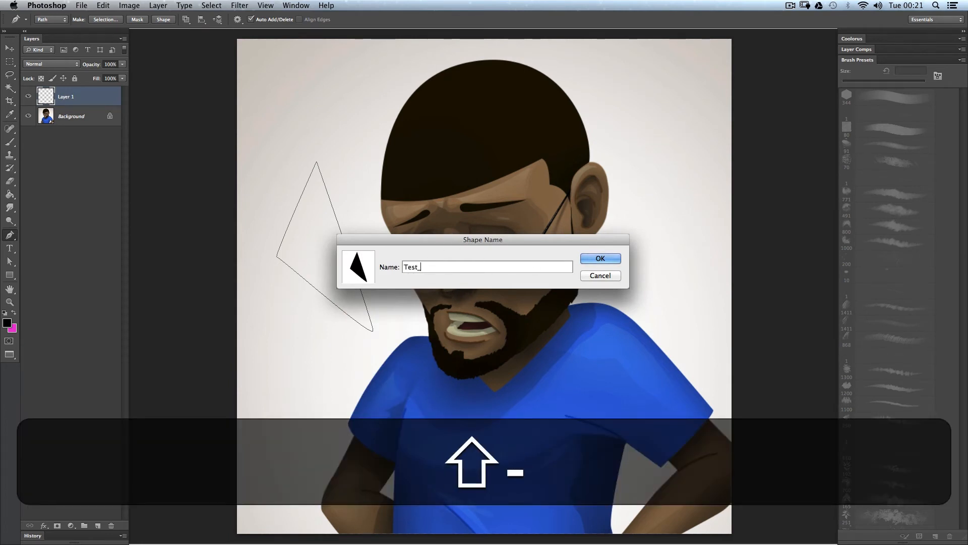
key(Return)
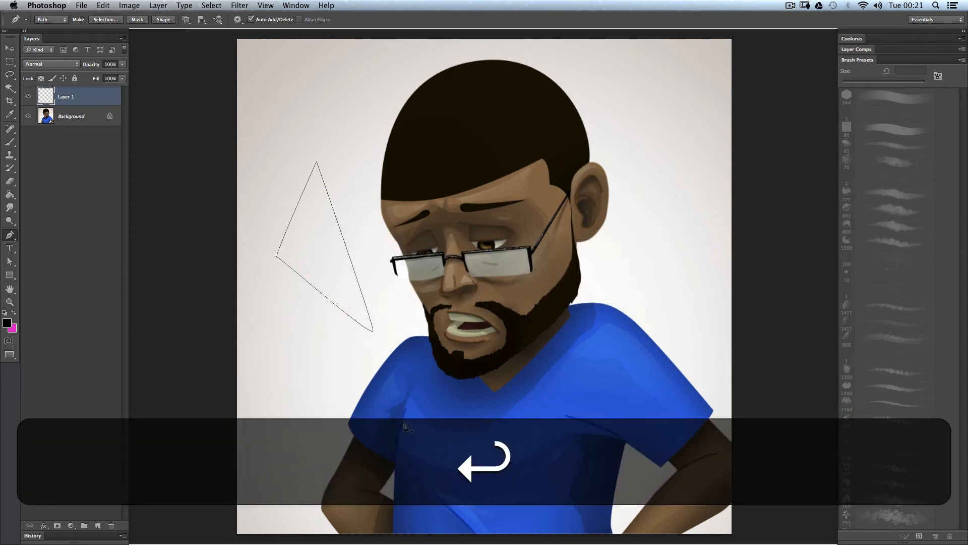
Switch to the Custom Shape tool and choose the saved triangular shape at the end of the shape library.
click(9, 275)
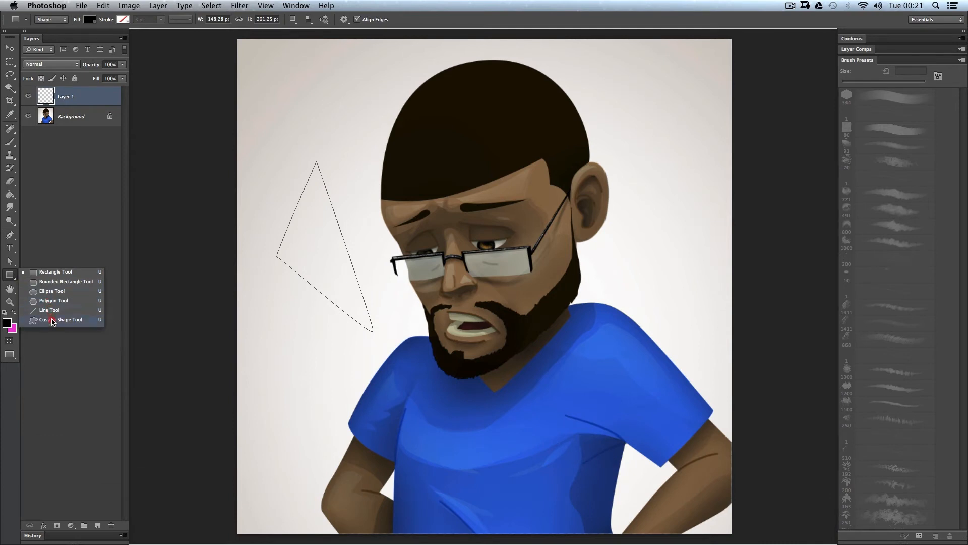
click(53, 319)
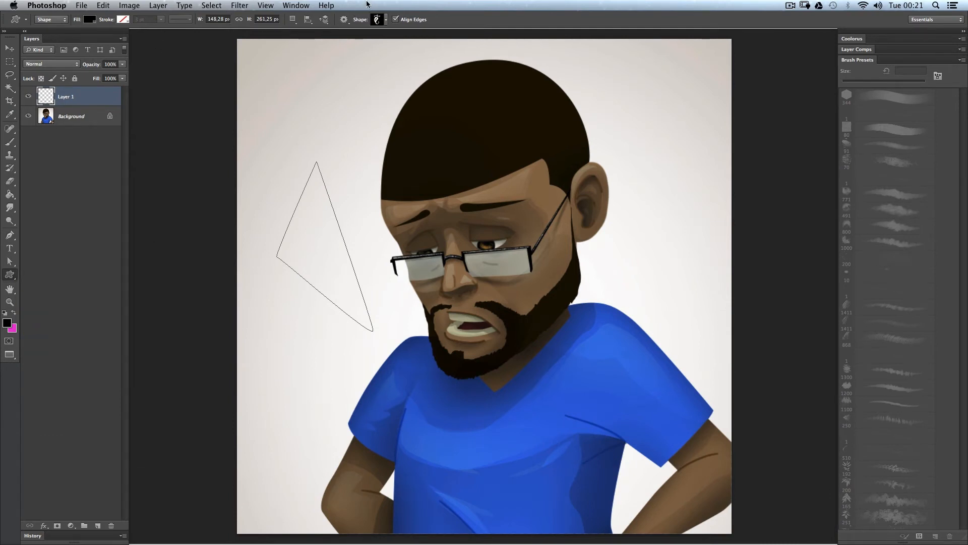
click(386, 20)
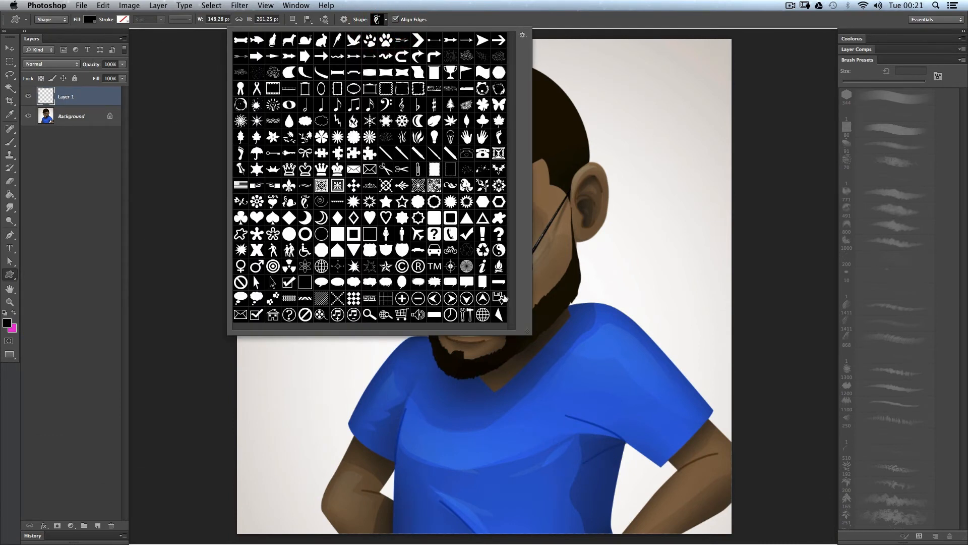
double_click(499, 316)
Draw the triangular shape about 21 by 132 px beside the ear, undo it and clear the leftover path.
drag(652, 232, 643, 310)
key(alt+super+z)
key(alt+super+BackSpace)
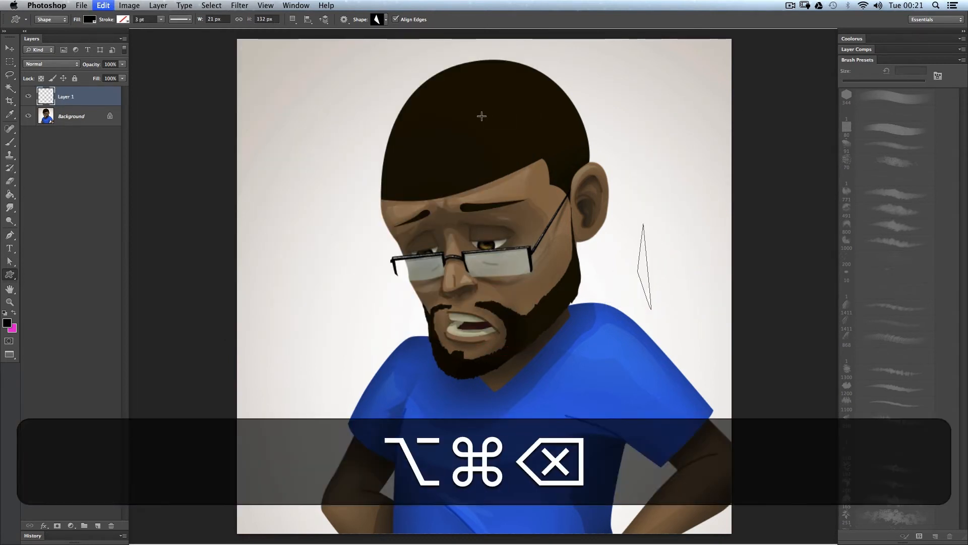
key(BackSpace)
Draw a closed, wavy freeform path with the Pen tool on the blank background beside the face.
key(p)
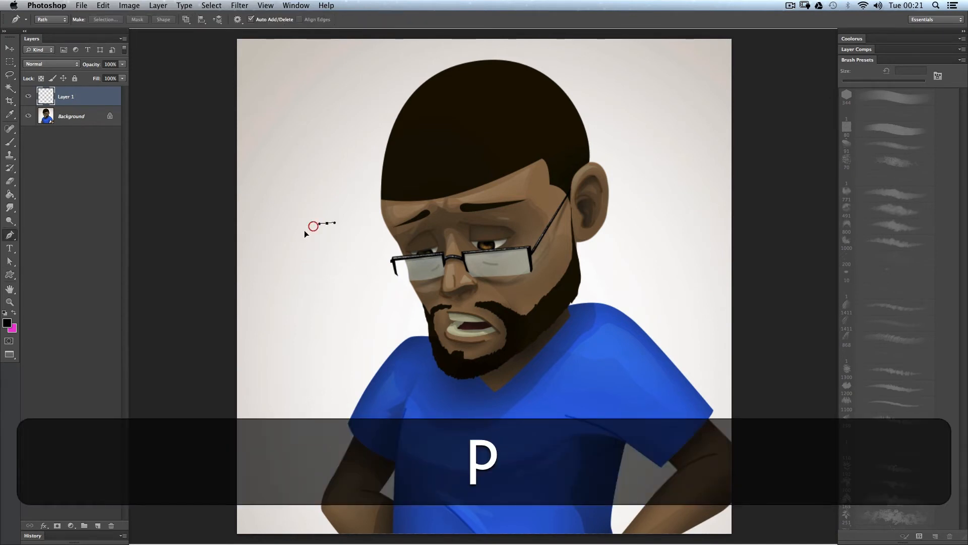
drag(304, 231, 309, 227)
mouse_move(305, 267)
mouse_down()
mouse_move(349, 259)
mouse_move(326, 289)
mouse_move(335, 318)
mouse_move(369, 325)
mouse_move(368, 349)
mouse_move(385, 300)
mouse_move(360, 237)
mouse_up()
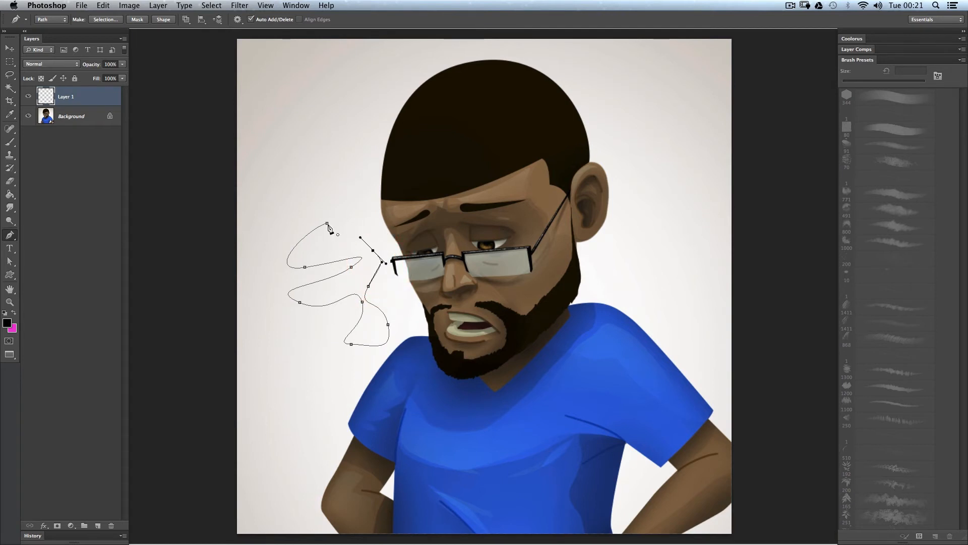
click(327, 224)
Define the wavy path as a custom shape named test_2.
right_click(336, 235)
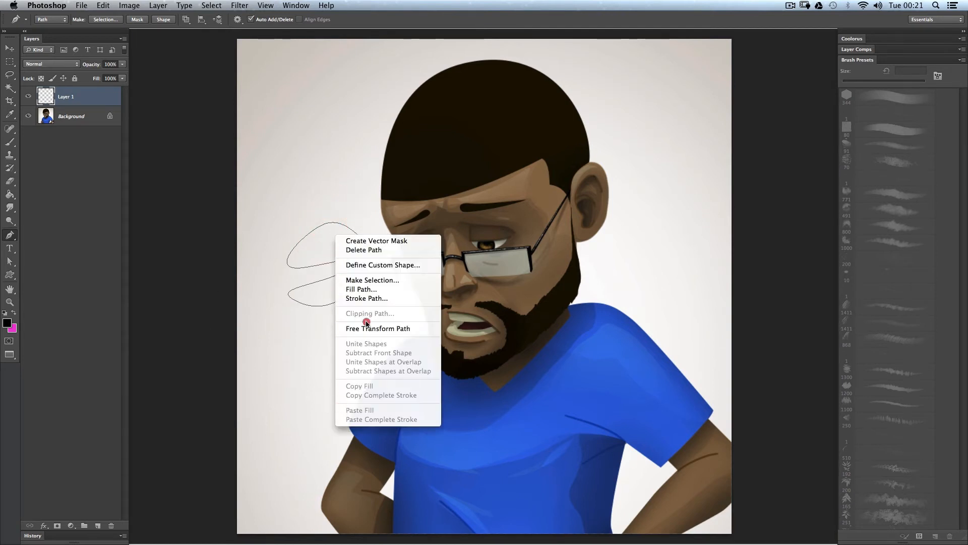
click(415, 267)
text(test)
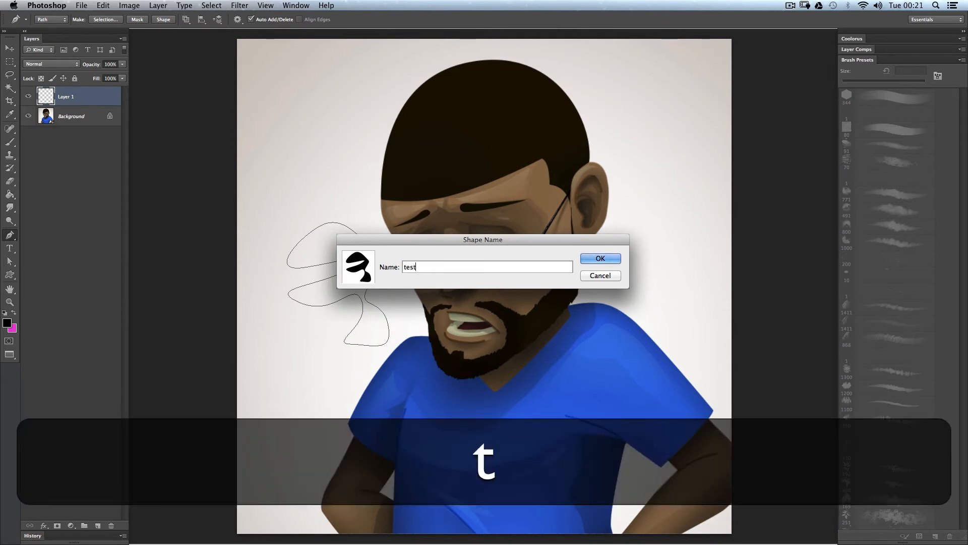
text(_1)
key(BackSpace)
text(2)
key(Return)
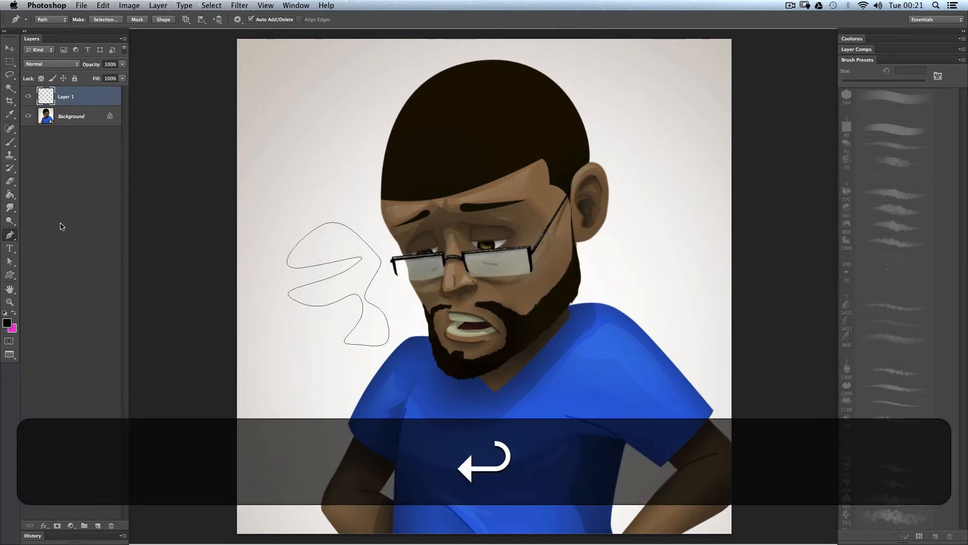
Switch back to the Custom Shape tool and choose the saved wavy shape at the end of the shape library.
key(u)
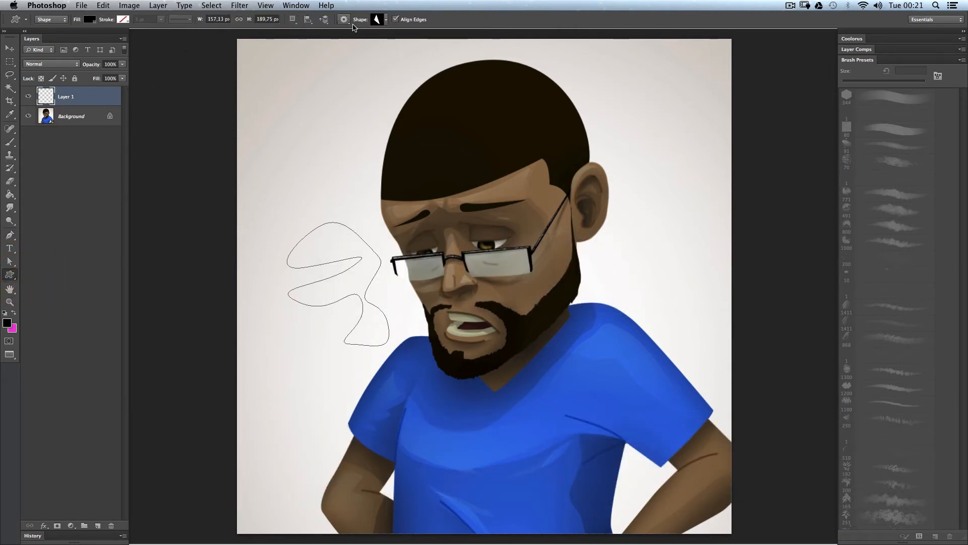
click(384, 20)
drag(511, 303, 511, 344)
click(240, 321)
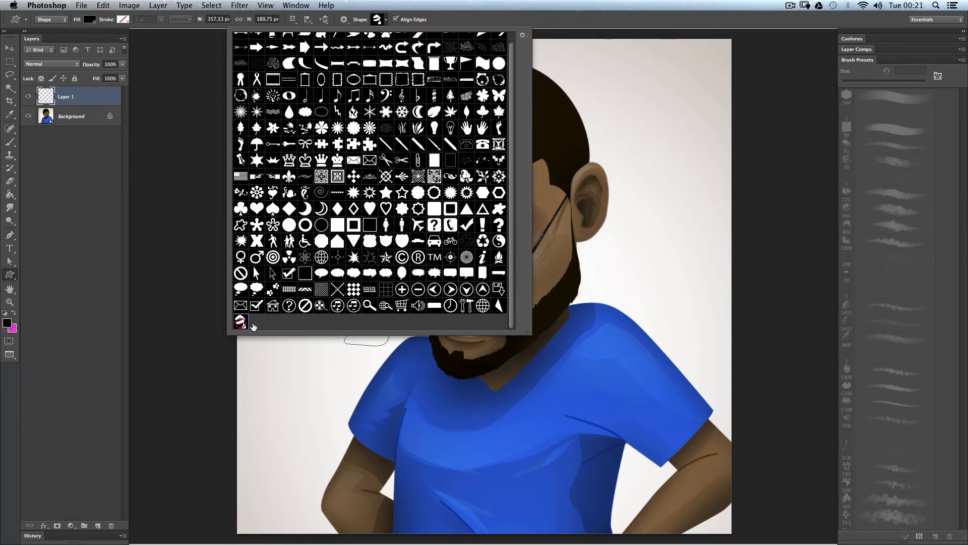
click(80, 99)
Draw four differently proportioned copies of the wavy custom shape as shape layers on the background beside the head.
drag(287, 119, 361, 206)
drag(351, 88, 354, 166)
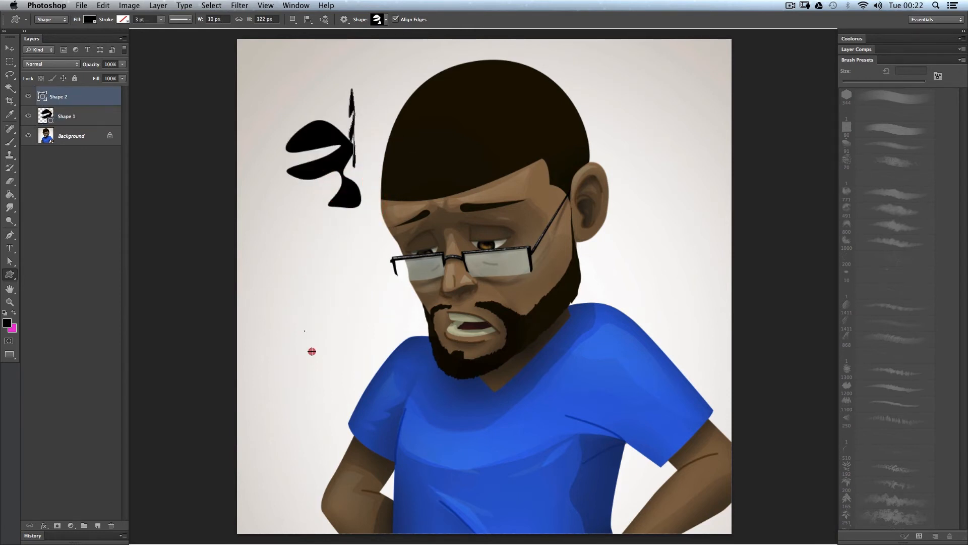
drag(304, 331, 377, 351)
drag(308, 259, 371, 306)
Delete all the drawn shape layers, keeping only Background, and open the custom shape picker on the canvas.
key(BackSpace)
key(BackSpace)
key(BackSpace)
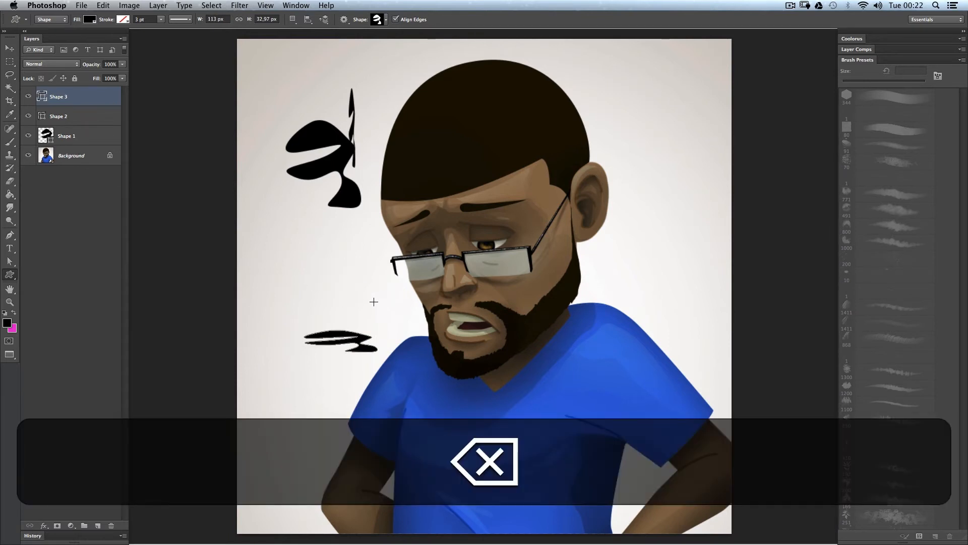
key(BackSpace)
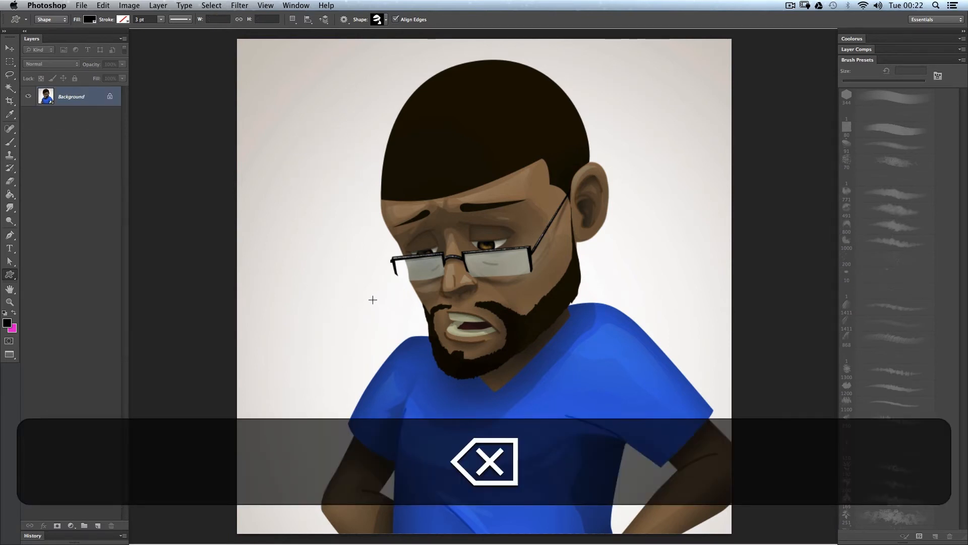
right_click(357, 291)
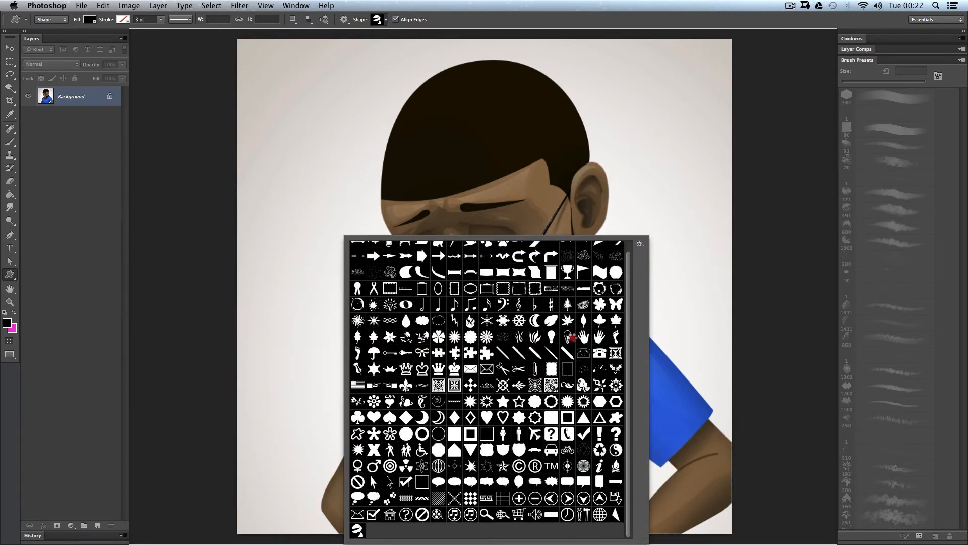
Draw a closed triangular path on the background beside the head, bring up its path options, and discard it.
double_click(416, 308)
key(p)
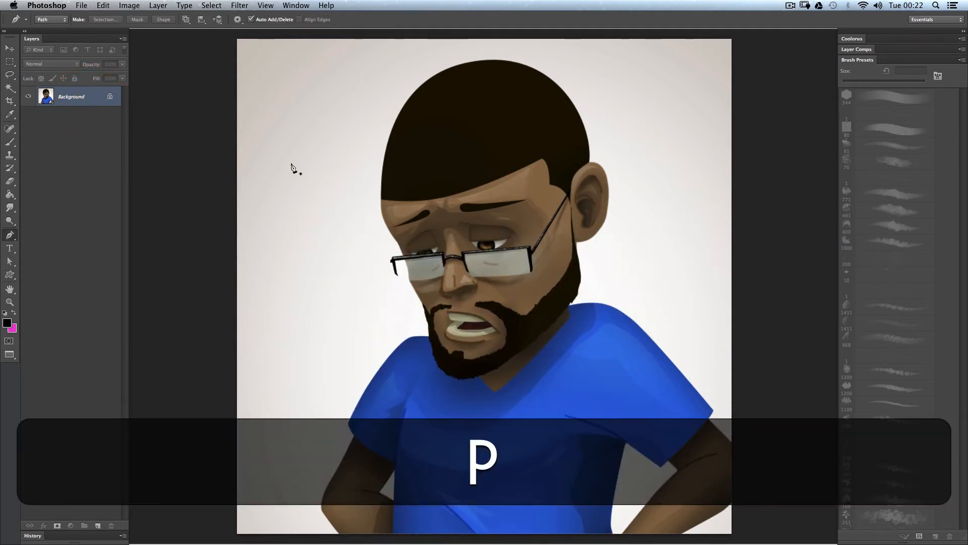
click(291, 162)
click(269, 243)
drag(387, 301, 389, 307)
click(292, 163)
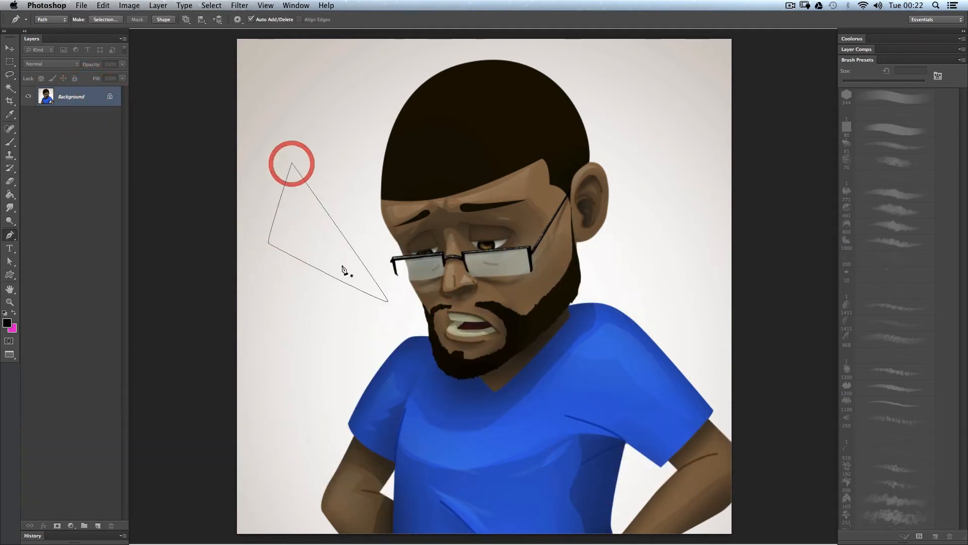
right_click(346, 276)
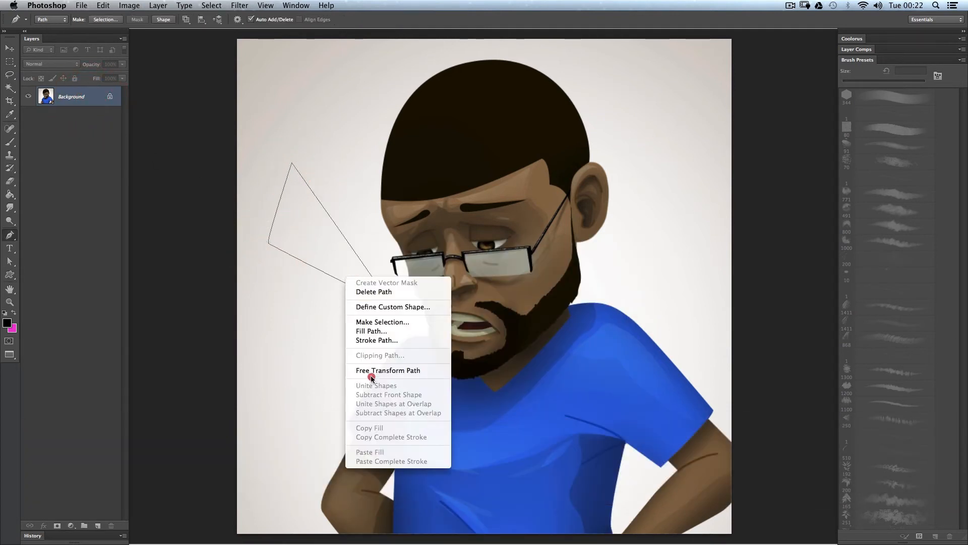
click(358, 322)
key(Escape)
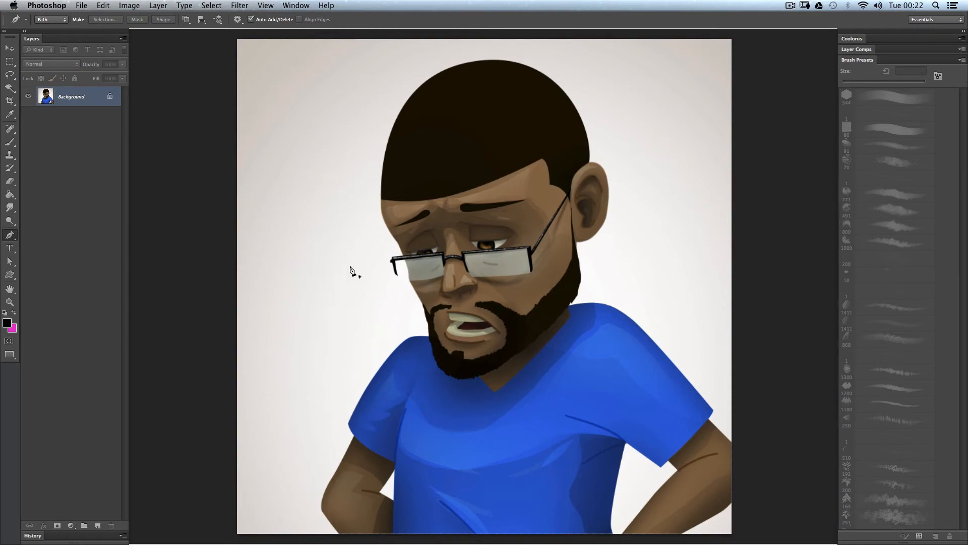
Start a Pen tool path on the sketched head above Layer 5, tracing the outer ear and the jaw to the chin.
key(v)
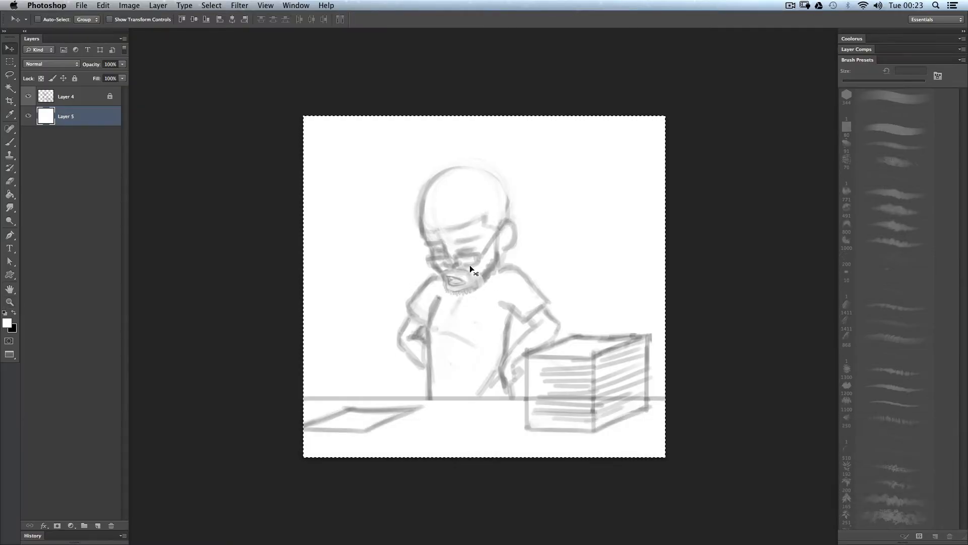
key(v)
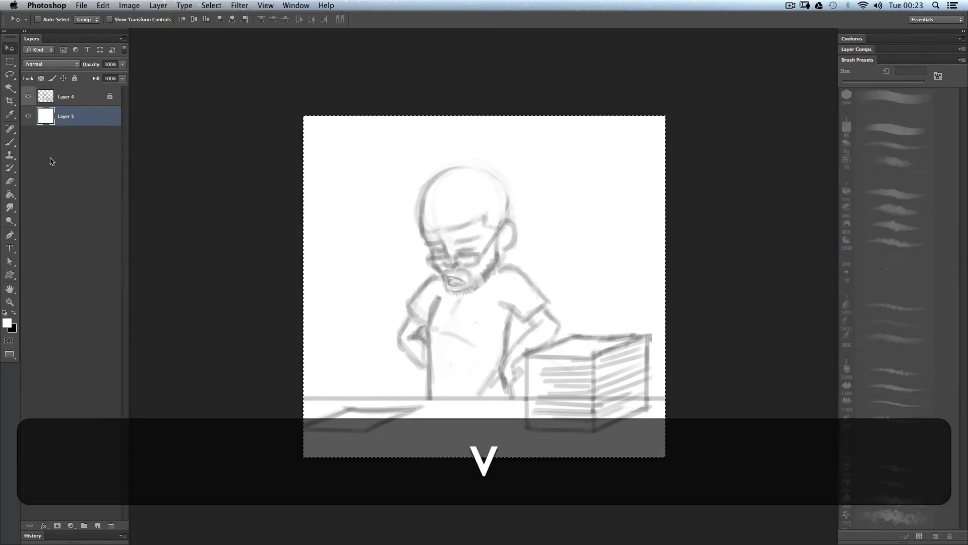
click(58, 154)
click(84, 110)
key(z)
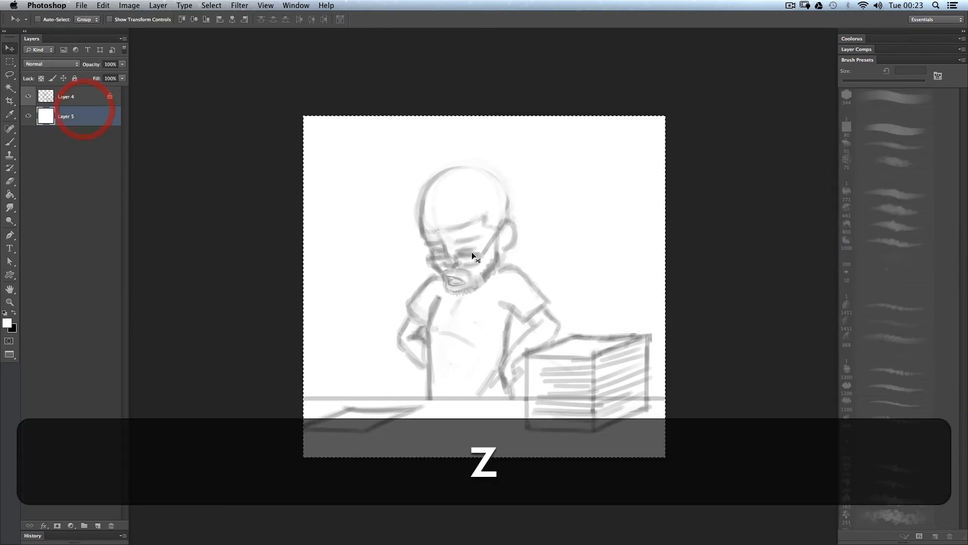
drag(471, 254, 523, 262)
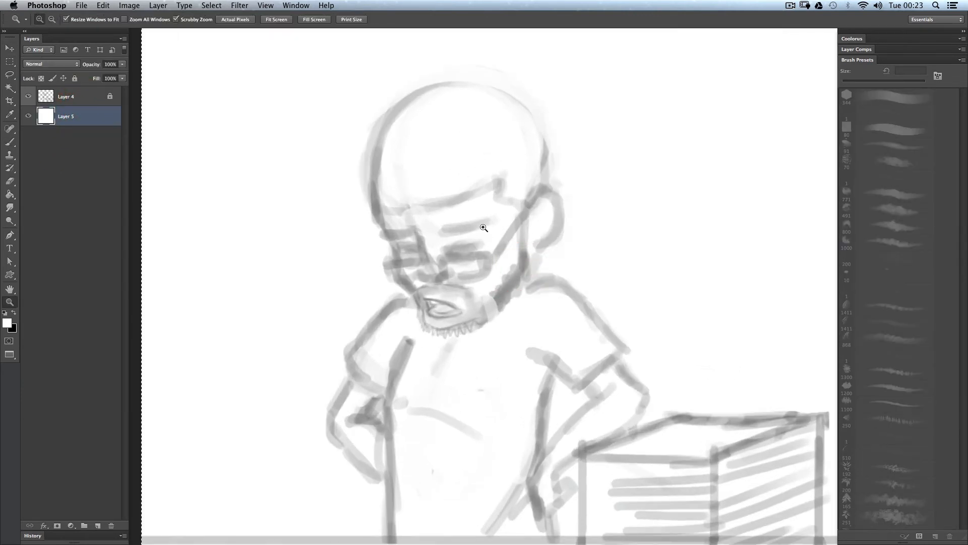
key(p)
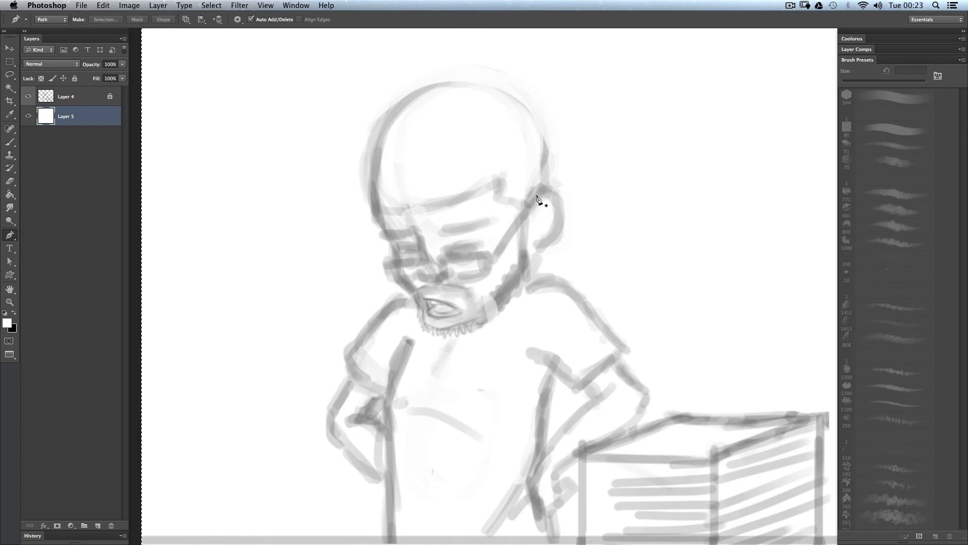
drag(534, 191, 547, 245)
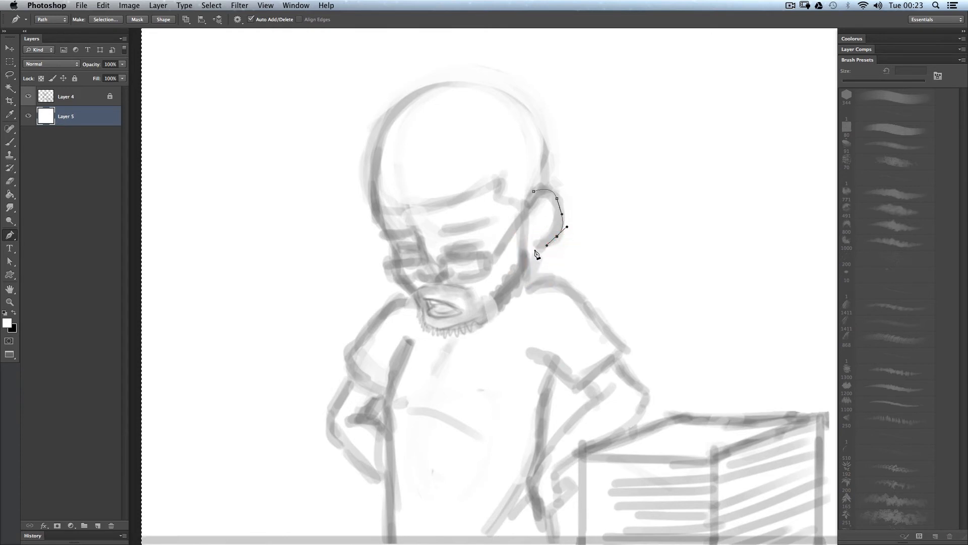
click(462, 325)
click(423, 318)
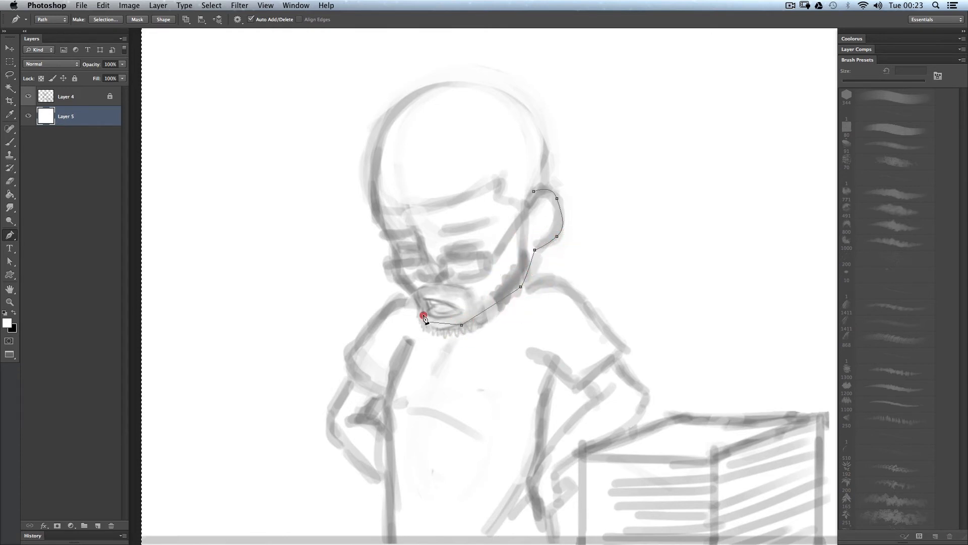
Continue the face path up the cheek and brow and across the forehead, closing it at the top of the ear.
click(396, 250)
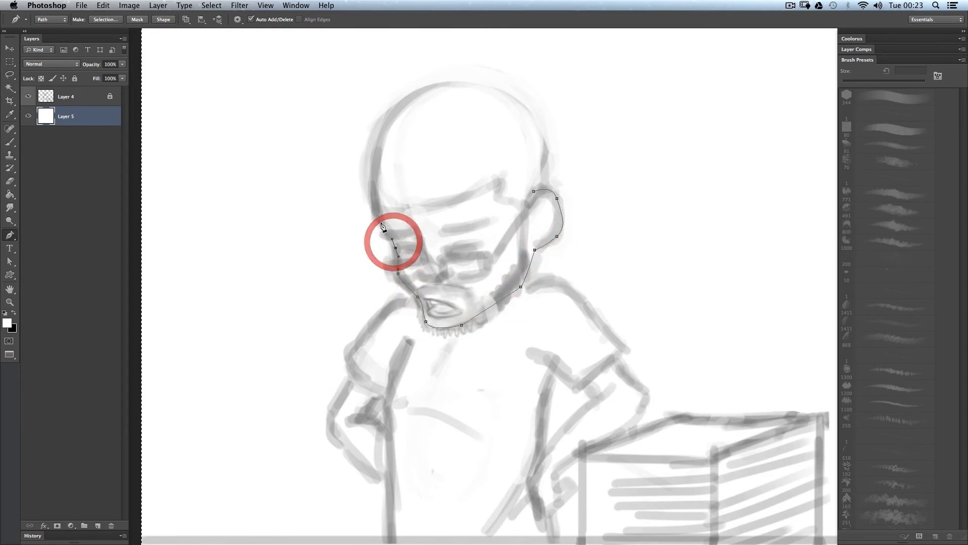
click(380, 218)
click(380, 204)
drag(388, 179, 401, 169)
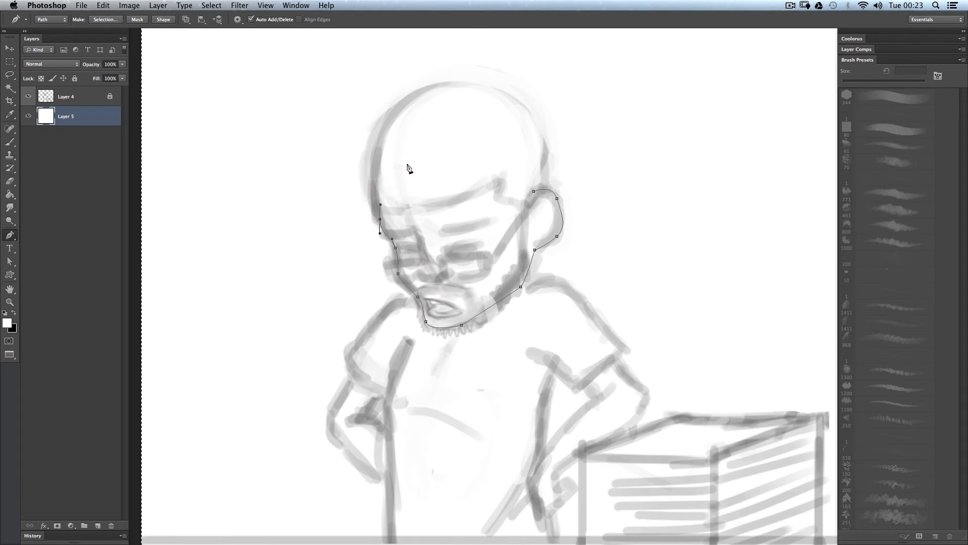
click(534, 192)
right_click(472, 231)
click(502, 283)
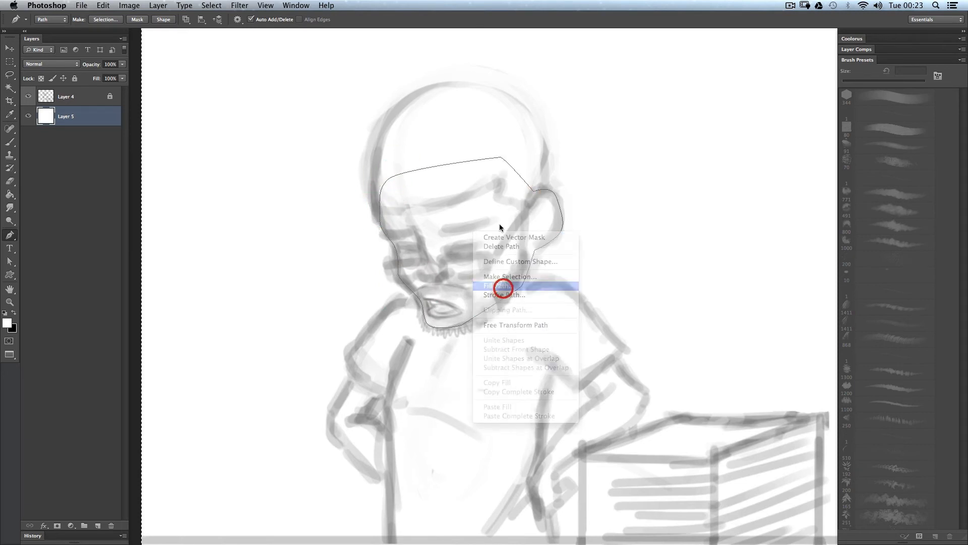
key(Escape)
Add a new layer above Layer 5 and fill the face path on it with brown #705e41 at 100% opacity.
key(super+alt+shift+n)
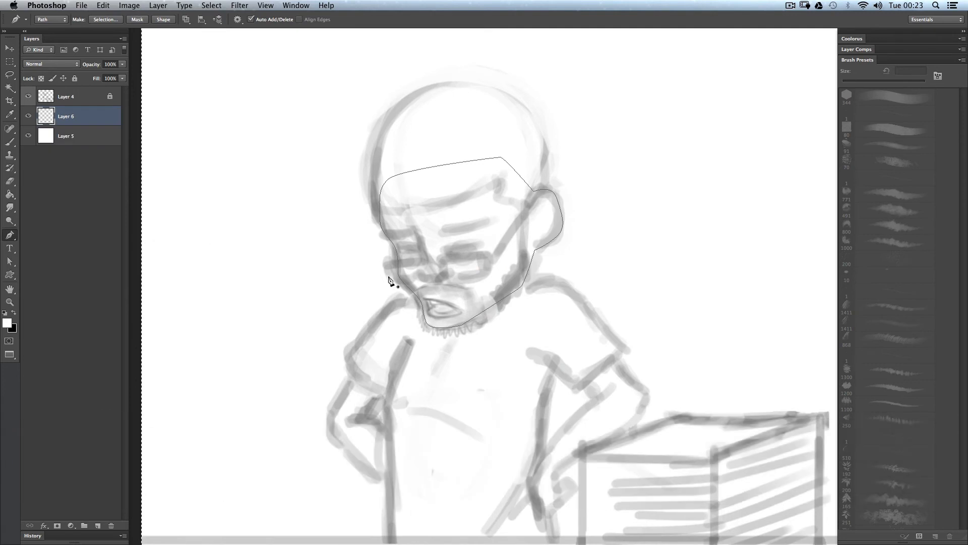
right_click(389, 277)
click(431, 339)
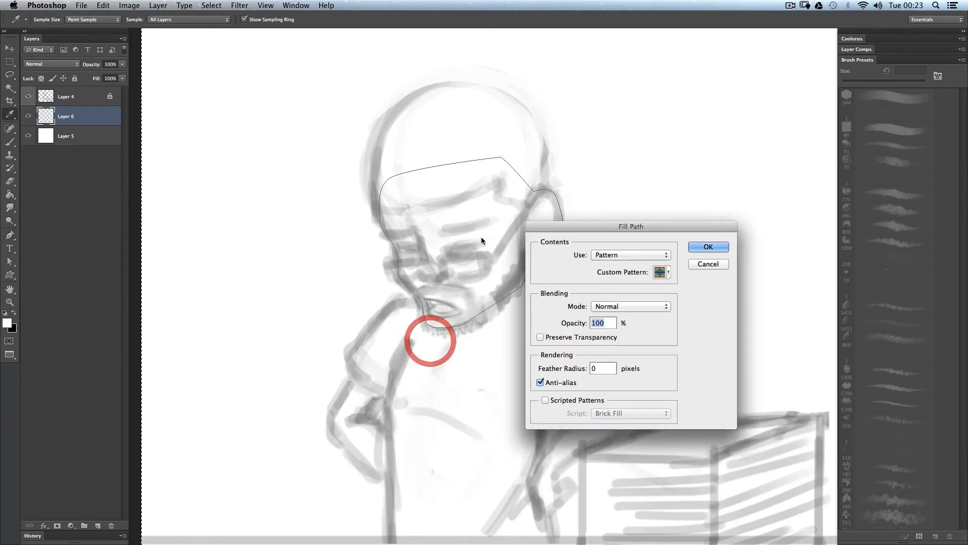
click(635, 254)
click(626, 231)
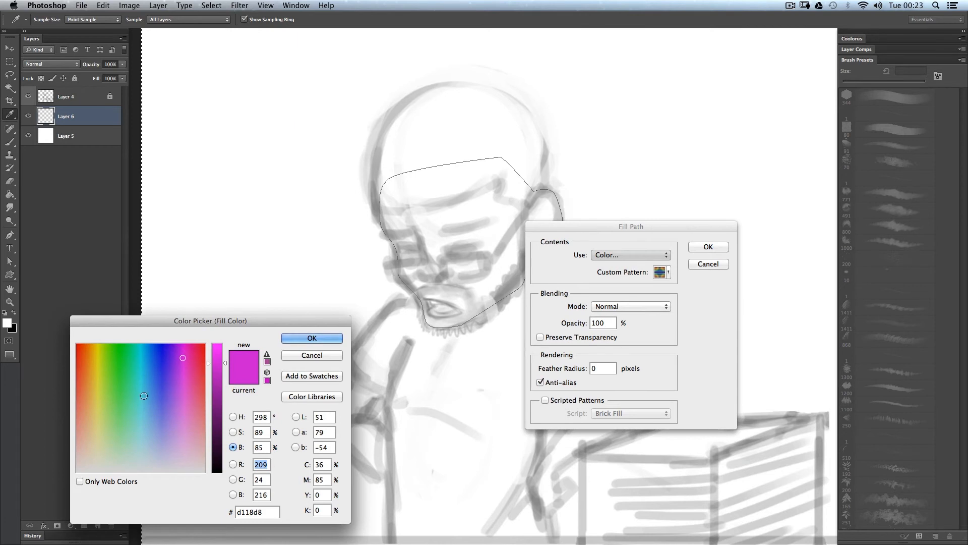
drag(94, 427, 89, 418)
click(217, 407)
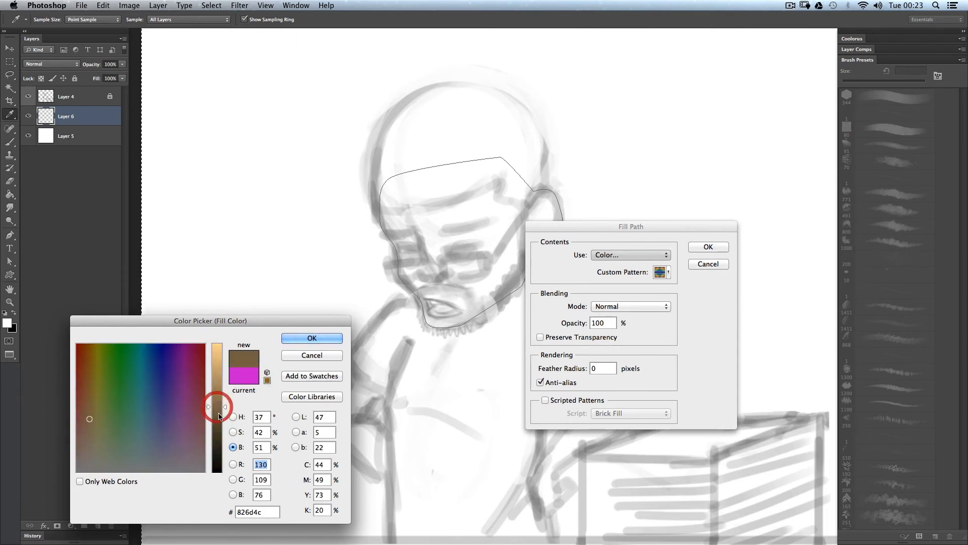
click(312, 338)
key(Return)
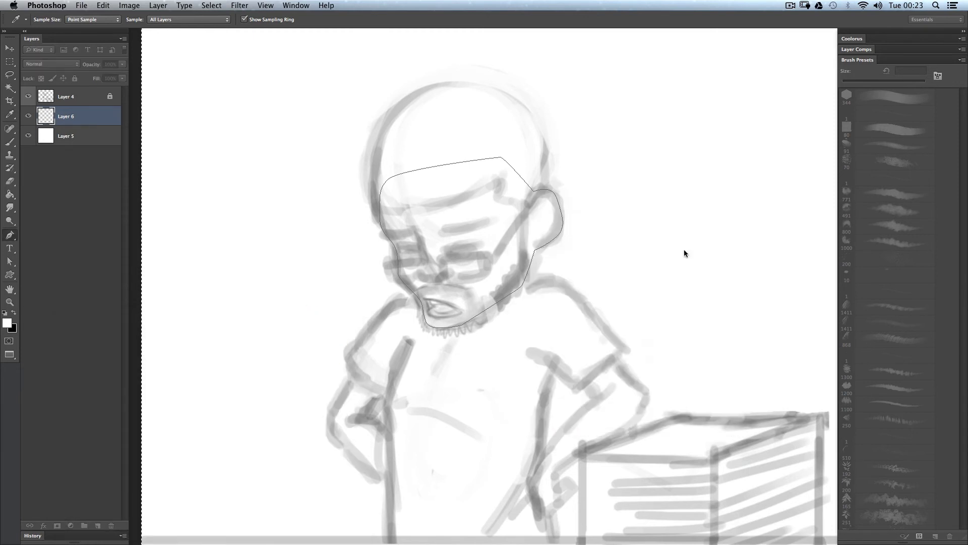
Add a new layer above the brown face and start the hair path from the sideburn, around the ear and up the back of the head.
key(z)
key(super+shift+alt+n)
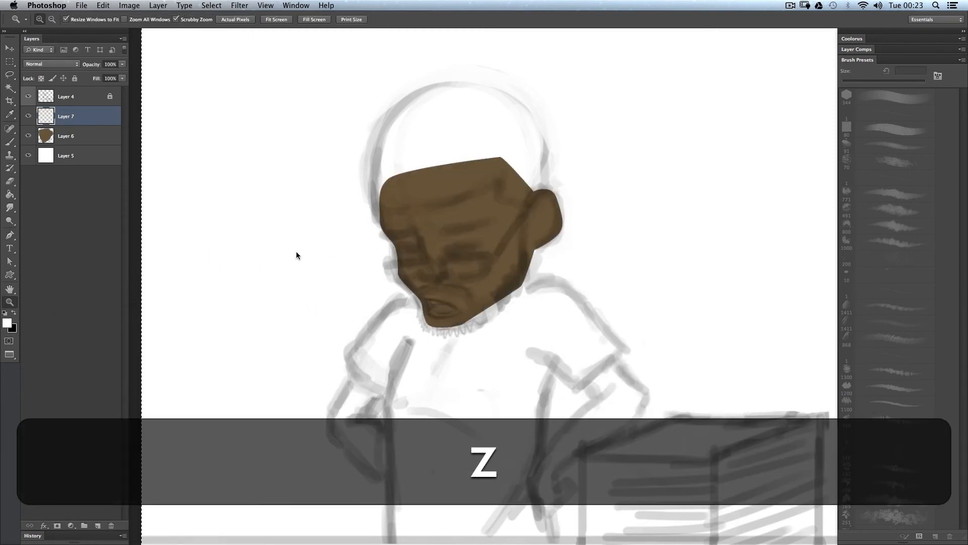
drag(396, 233, 451, 219)
key(space)
drag(374, 380, 374, 385)
key(z)
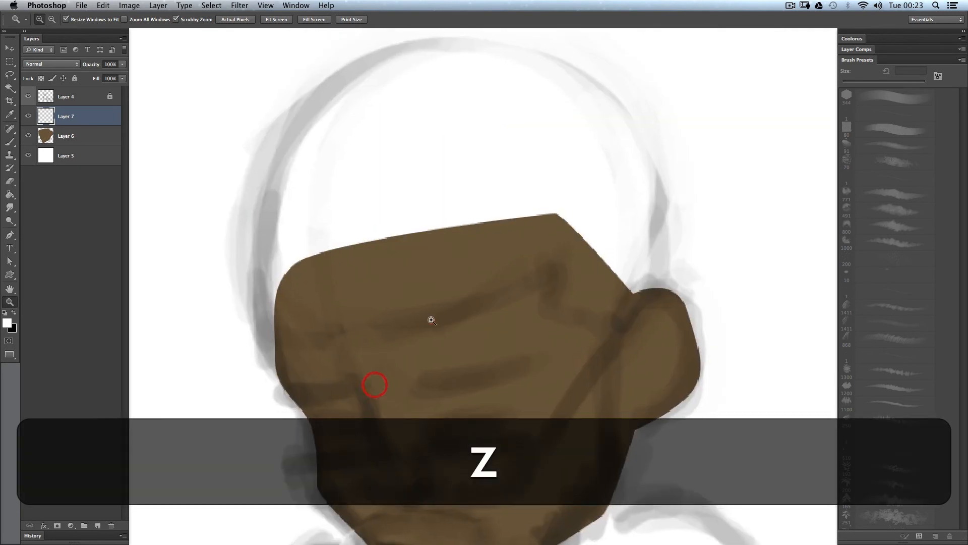
drag(431, 320, 415, 312)
key(p)
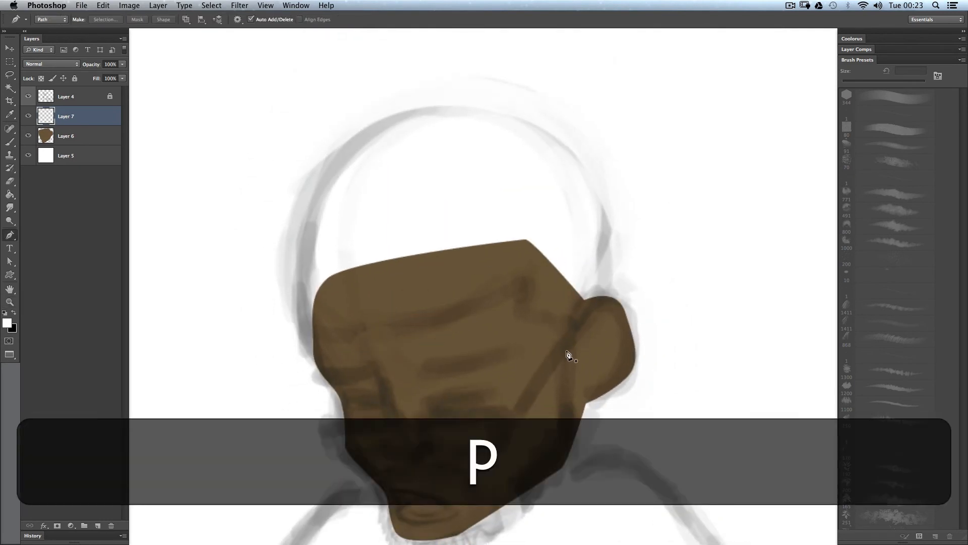
click(568, 354)
drag(583, 318, 593, 314)
click(605, 302)
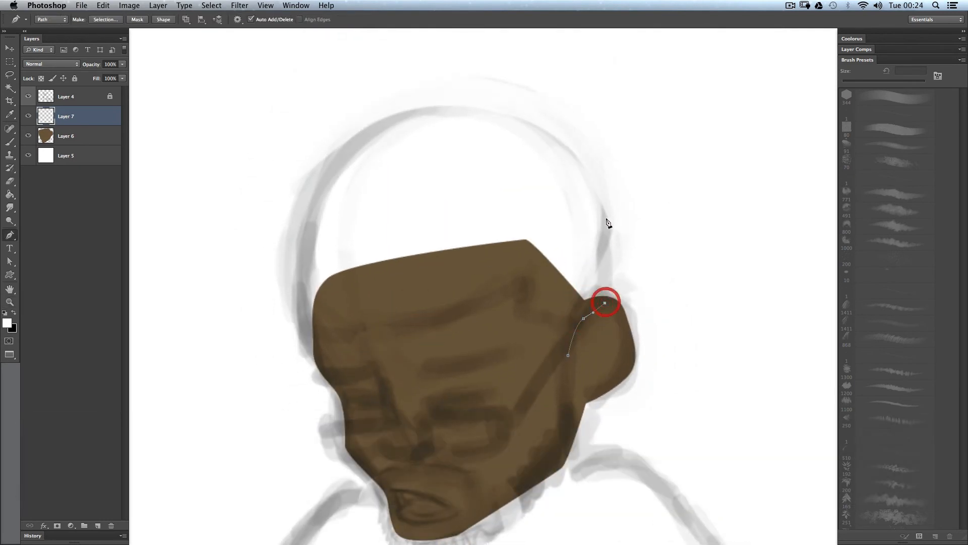
drag(570, 152, 498, 88)
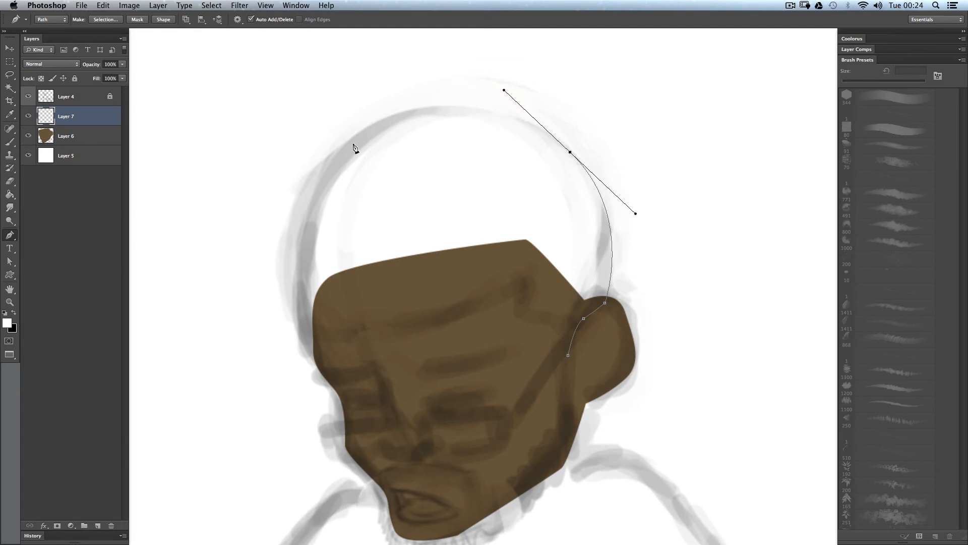
Extend the hair path over the crown and down to the forehead, following the hairline back to close it at the sideburn.
drag(351, 145, 319, 180)
click(314, 340)
drag(317, 345, 347, 417)
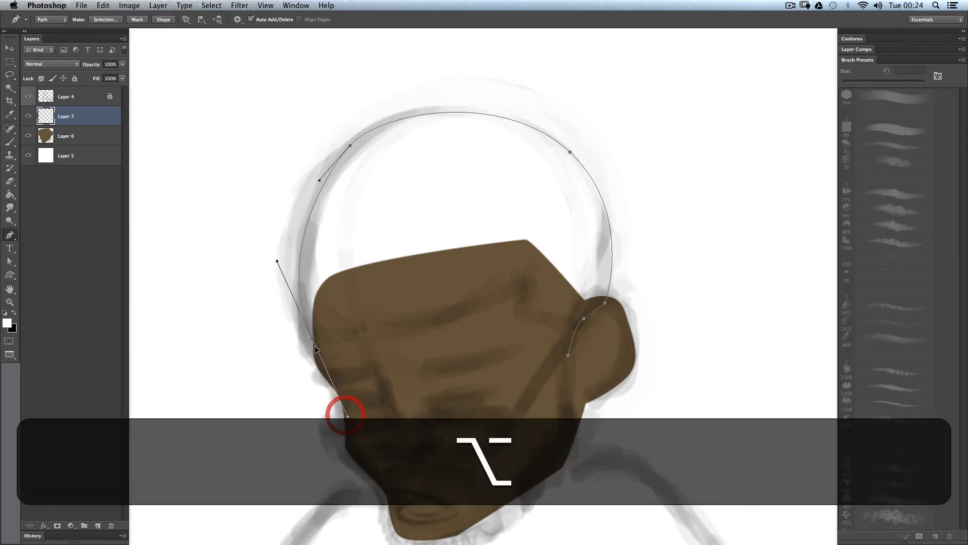
alt+click(312, 339)
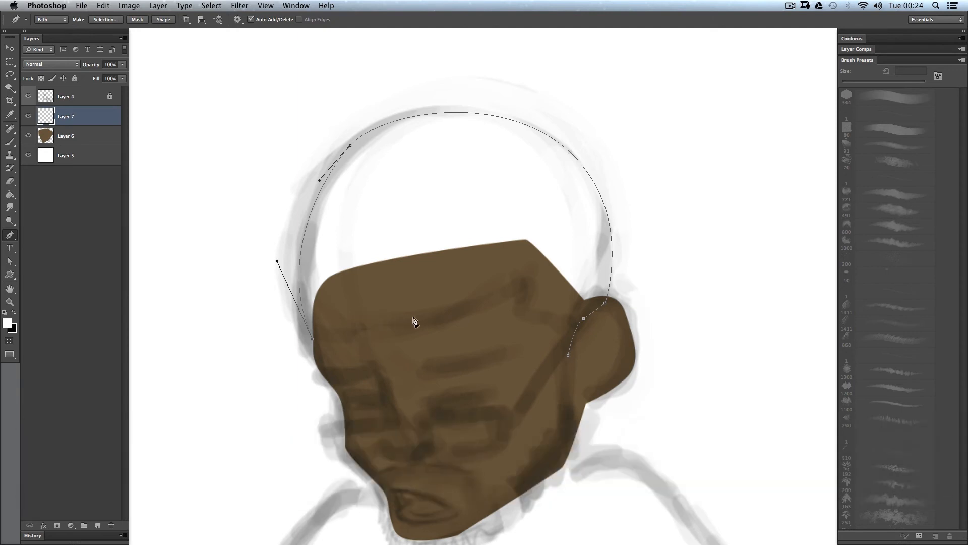
drag(434, 309, 463, 284)
click(525, 319)
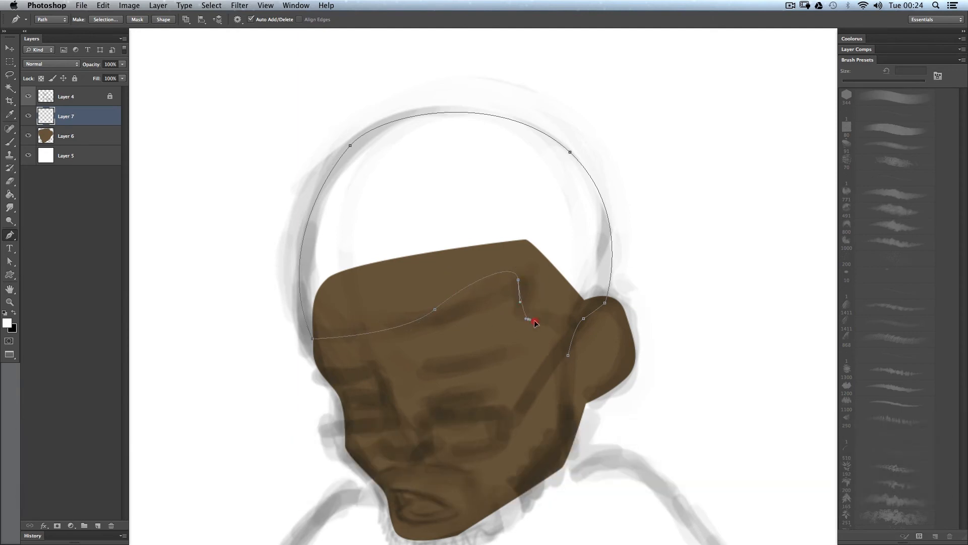
click(568, 354)
Fill the closed hair path with near-black #1e1912, and swap the foreground and background colours.
right_click(484, 329)
click(519, 386)
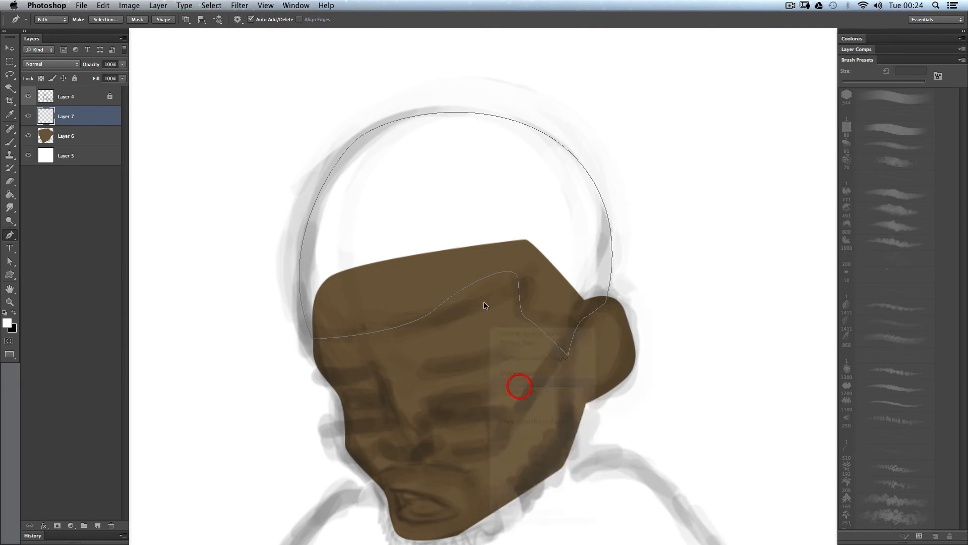
click(611, 254)
click(612, 254)
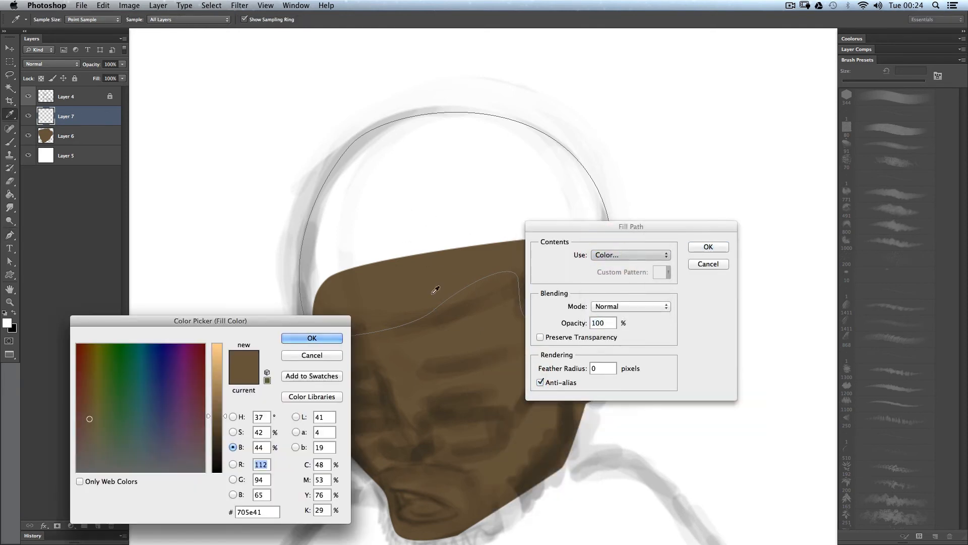
drag(216, 448, 217, 459)
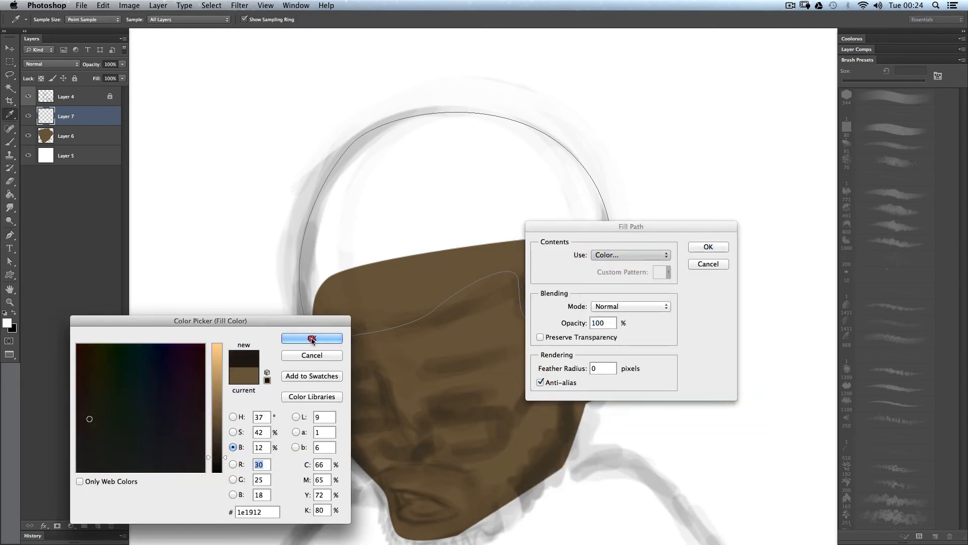
click(312, 338)
click(708, 246)
key(Escape)
key(x)
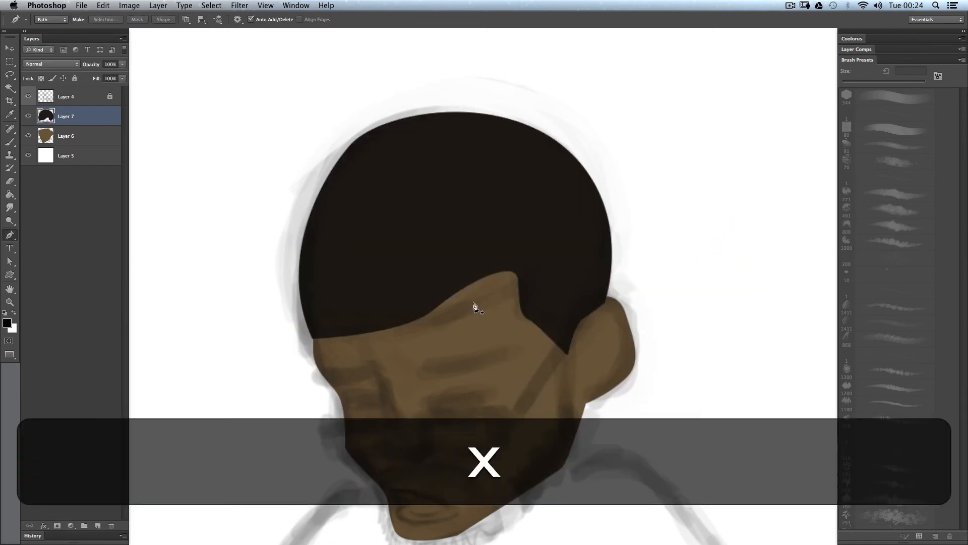
Hide the Layer 4 sketch so only the flat hair and face shapes show, and return to the Pen tool.
click(29, 96)
key(z)
key(space)
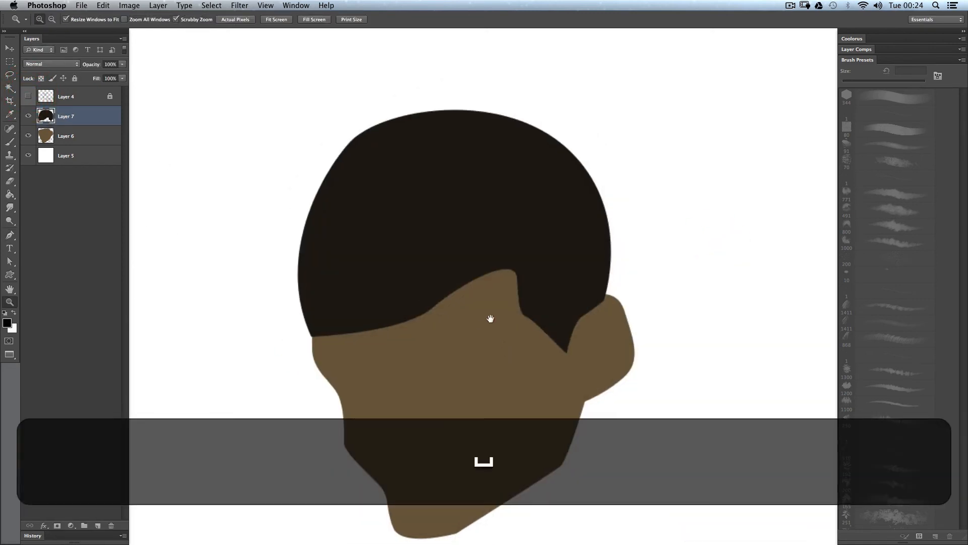
mouse_move(491, 320)
mouse_down()
mouse_move(446, 195)
mouse_move(436, 283)
mouse_move(413, 278)
mouse_up()
key(z)
key(space)
key(z)
key(p)
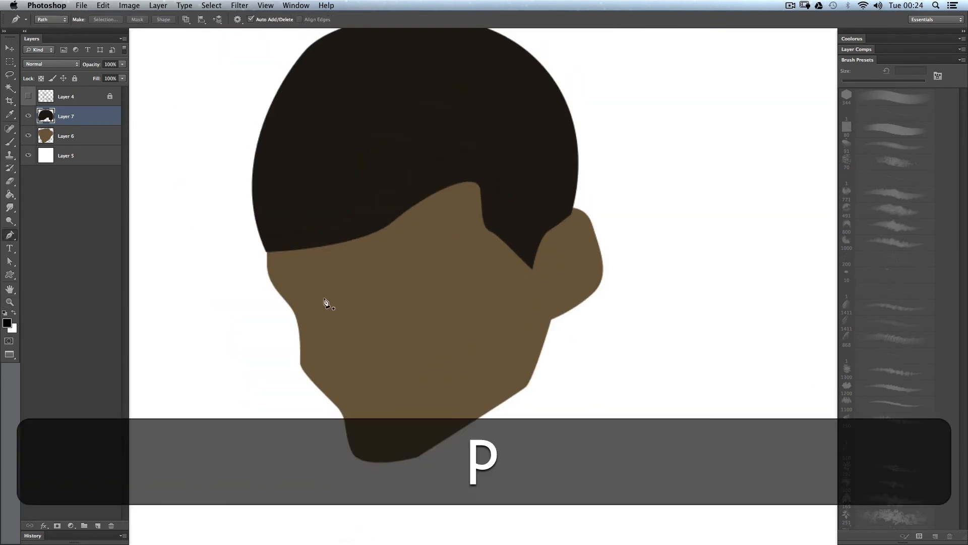
Add a new layer directly above the brown face layer, clip it to the face and set its blend mode to Multiply.
click(81, 138)
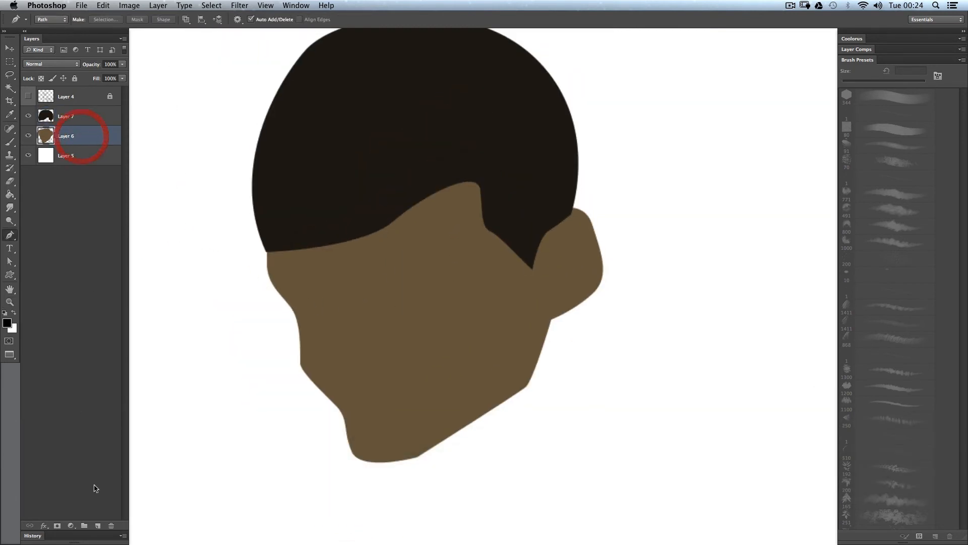
click(97, 525)
right_click(82, 144)
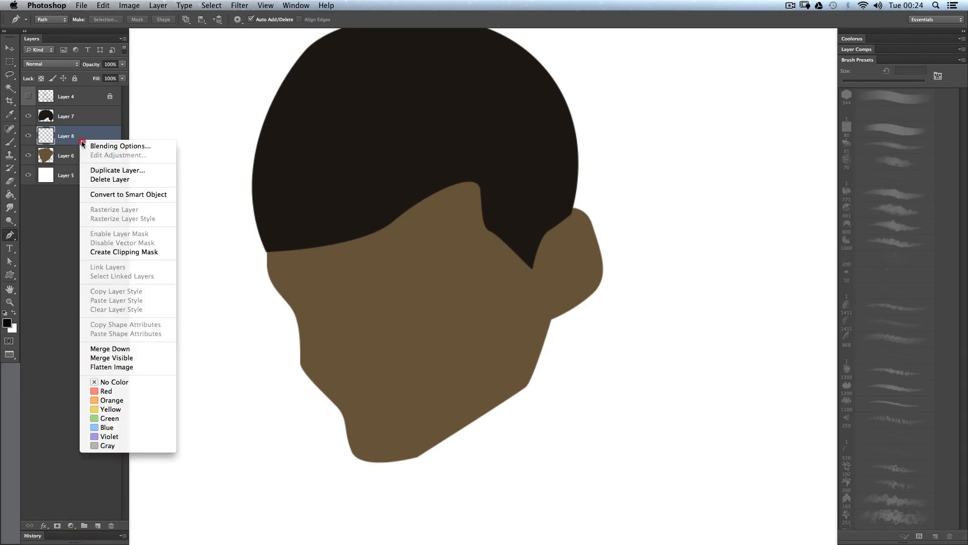
click(134, 252)
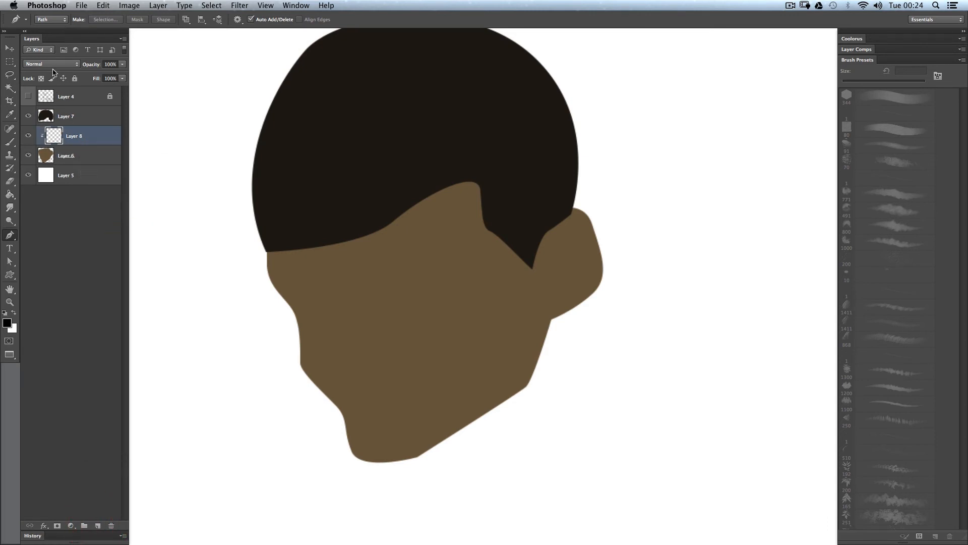
click(51, 65)
click(57, 89)
Draw a closed curved Pen path around the eye socket and nose bridge, and adjust the brow edge with Direct Selection.
click(268, 283)
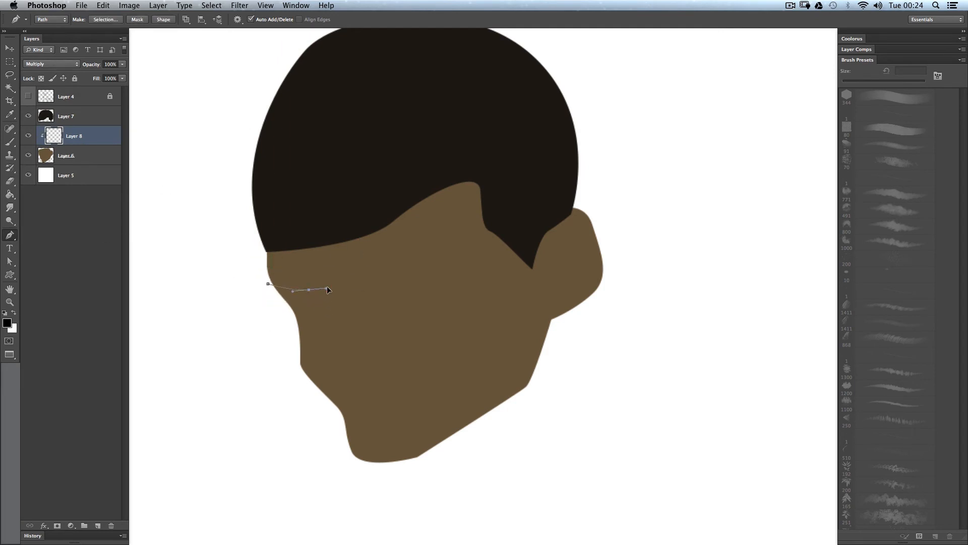
drag(328, 287, 326, 286)
drag(396, 261, 431, 275)
drag(434, 310, 430, 322)
drag(367, 334, 365, 332)
drag(283, 349, 292, 352)
click(268, 284)
key(a)
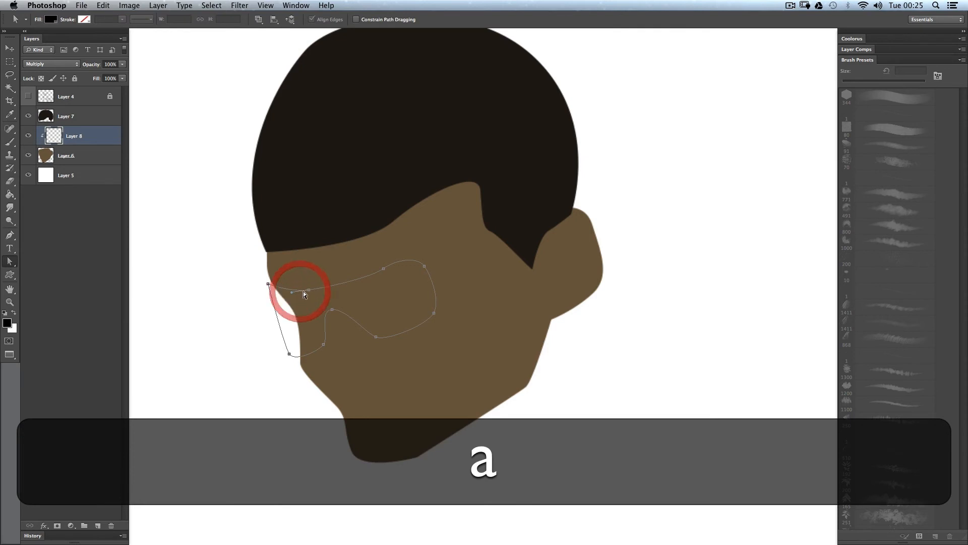
drag(309, 290, 309, 286)
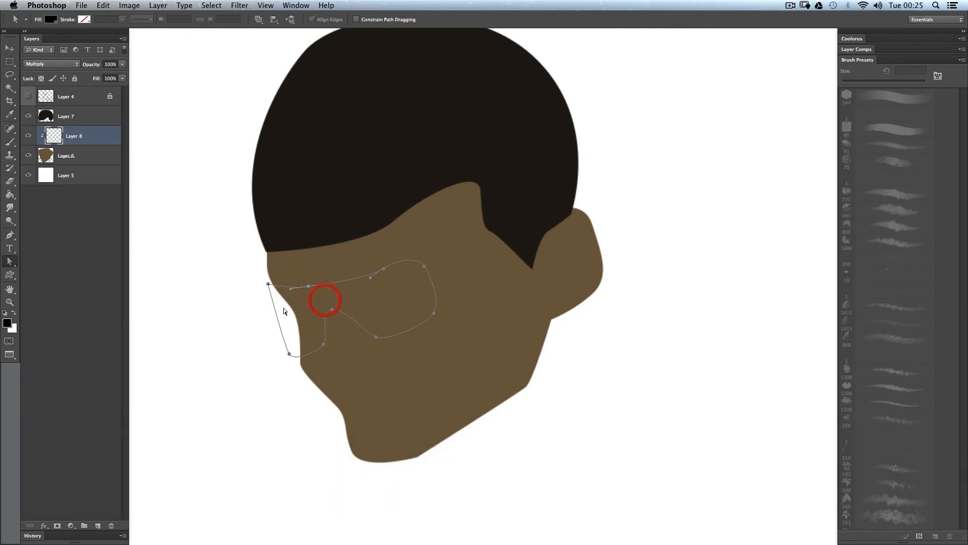
Convert the eye-socket path into a selection.
right_click(309, 300)
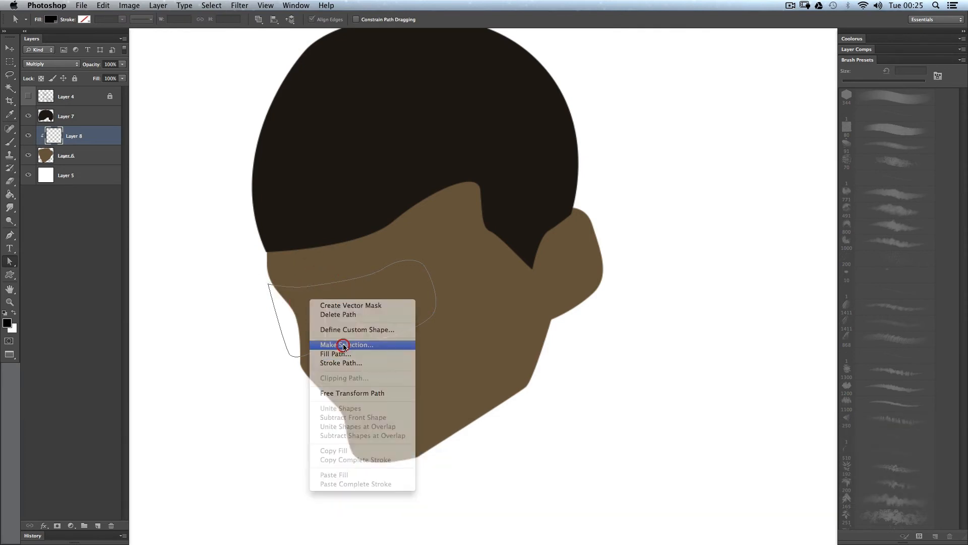
click(344, 345)
click(542, 223)
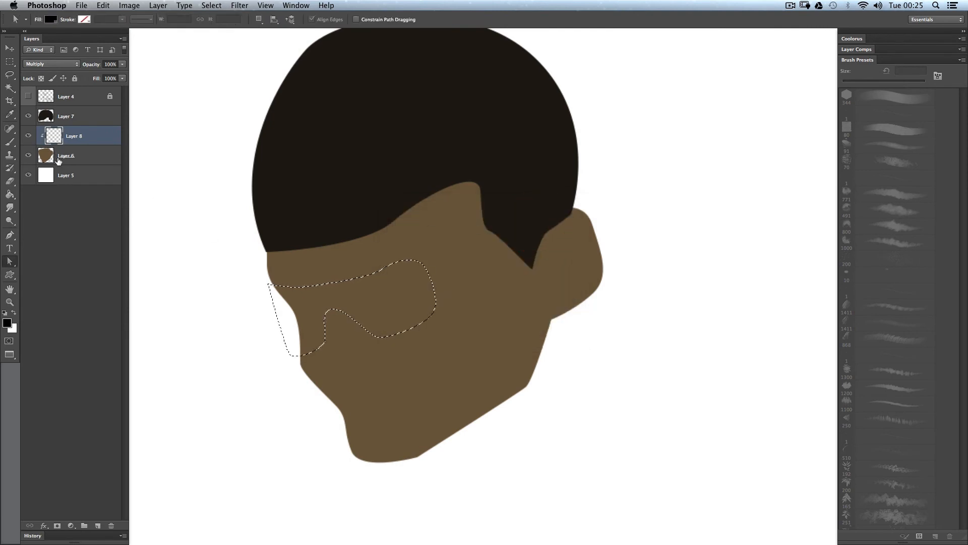
Set up a soft round 177 px brush with 0% hardness and sample the face brown #715e41 as the foreground colour.
key(b)
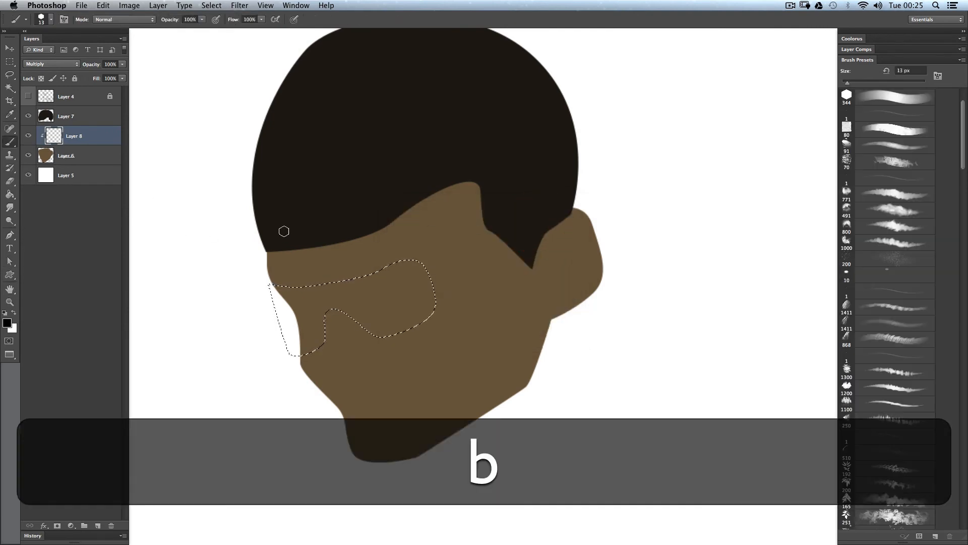
right_click(389, 275)
click(457, 344)
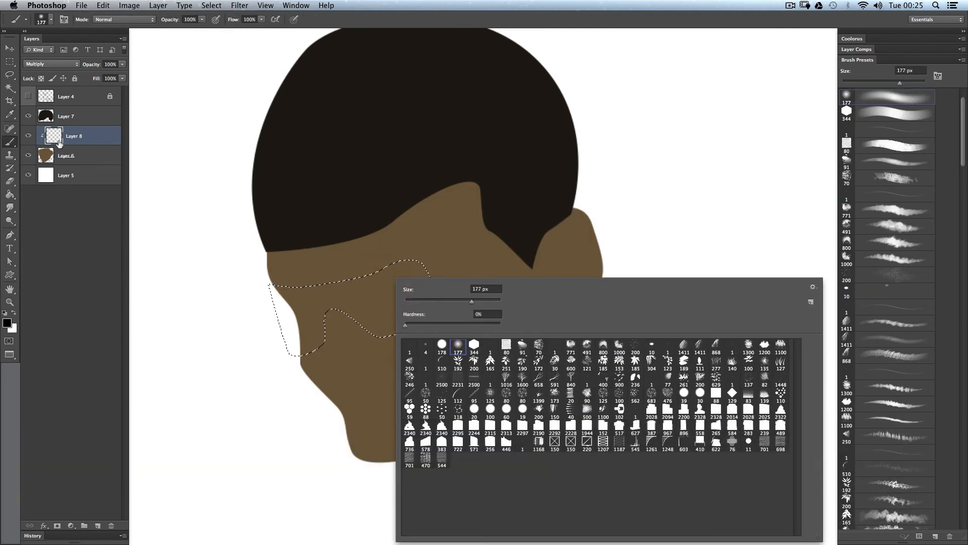
click(165, 180)
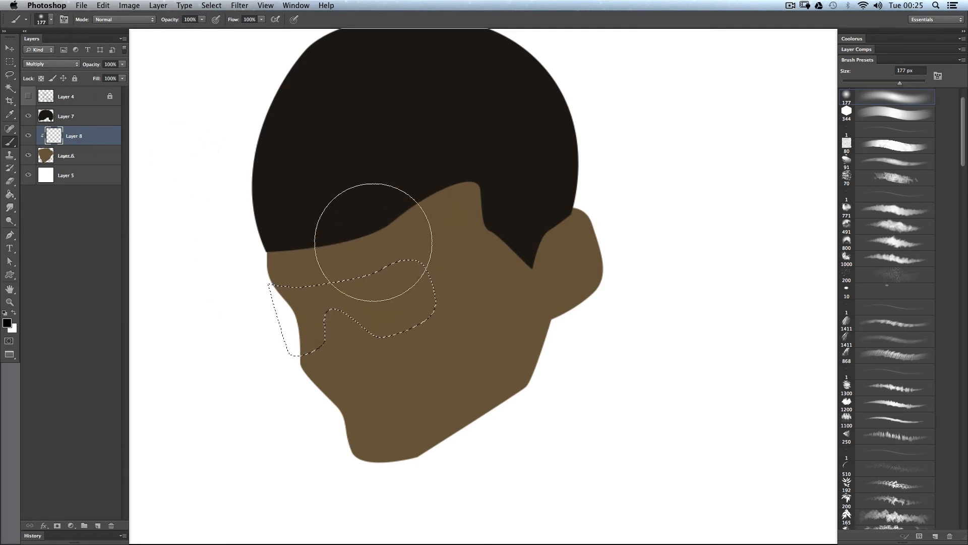
key(alt)
alt+click(447, 242)
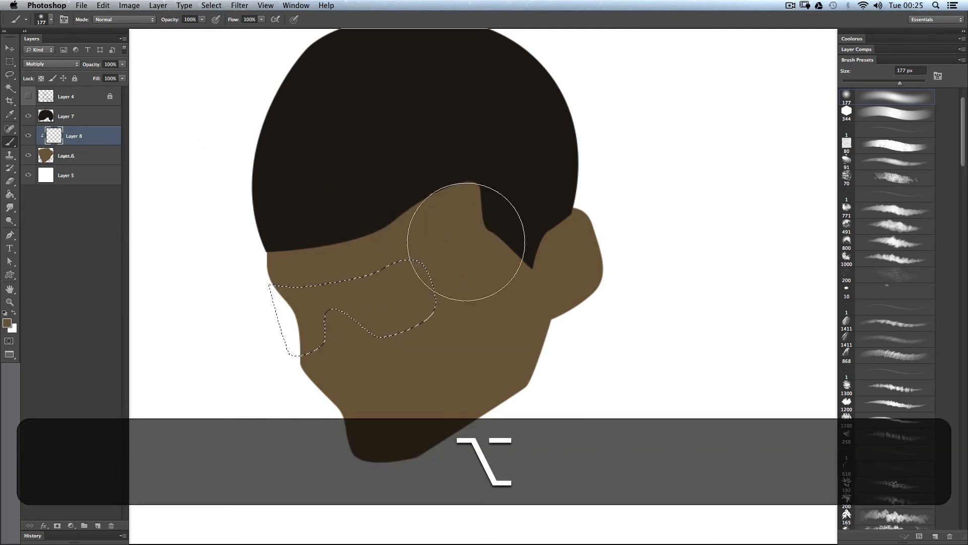
key(n)
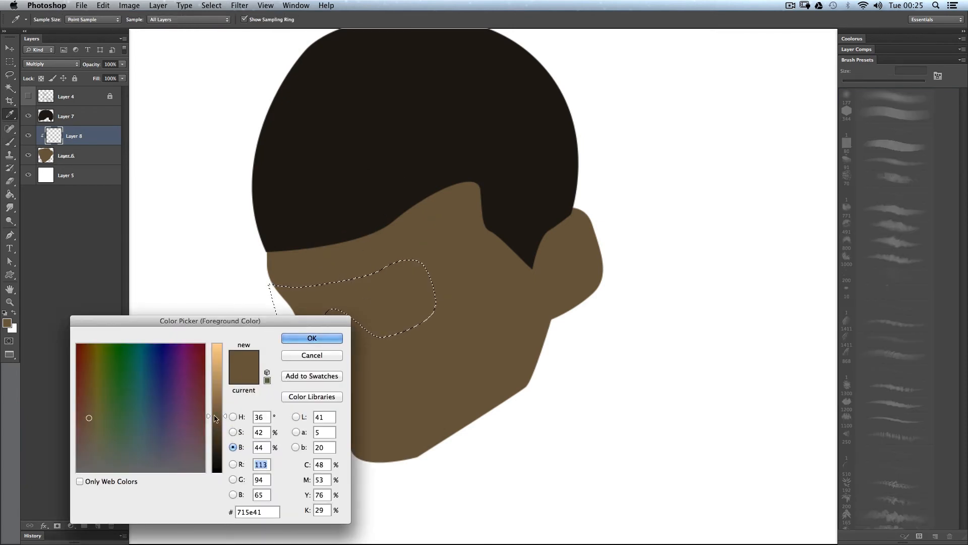
click(323, 338)
key(b)
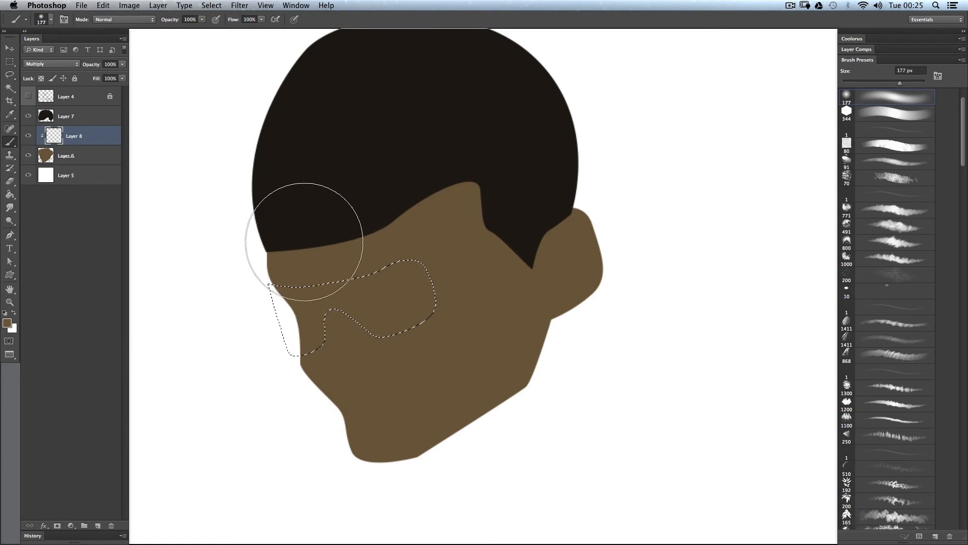
Shade the eye-socket selection darker along the brow with the brush at 31% opacity and 121 px, and deselect.
click(202, 19)
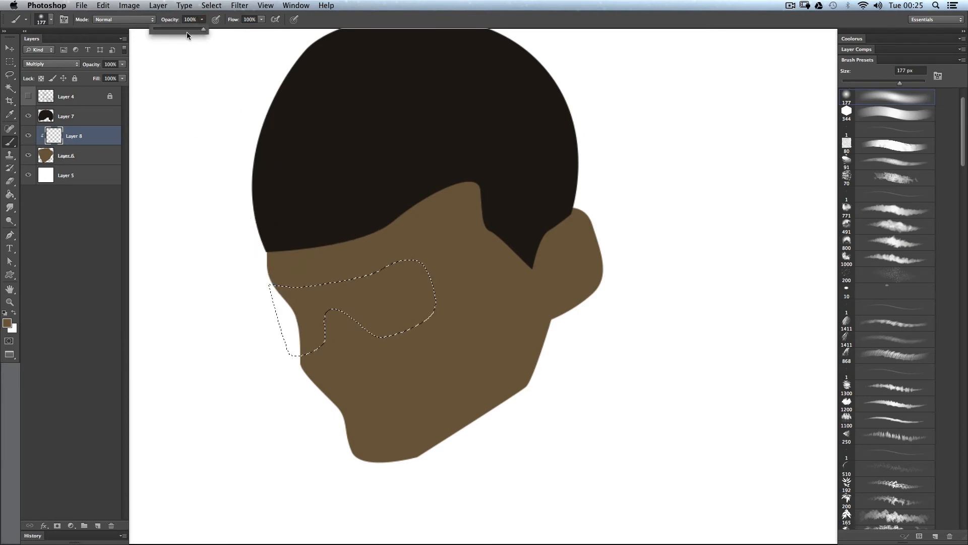
double_click(100, 138)
key(ctrl+alt+Escape)
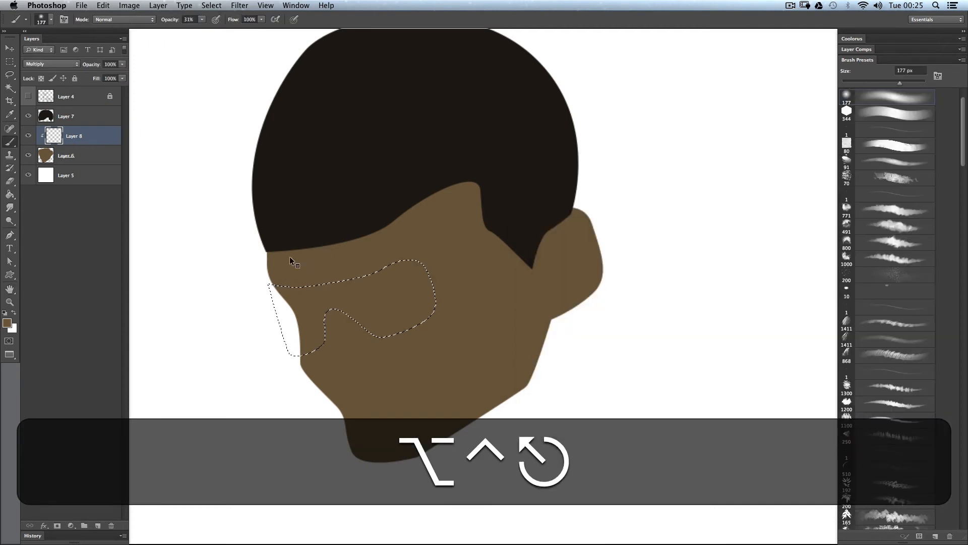
mouse_move(296, 261)
mouse_down()
mouse_move(270, 266)
mouse_move(427, 222)
mouse_move(325, 277)
mouse_move(215, 264)
mouse_up()
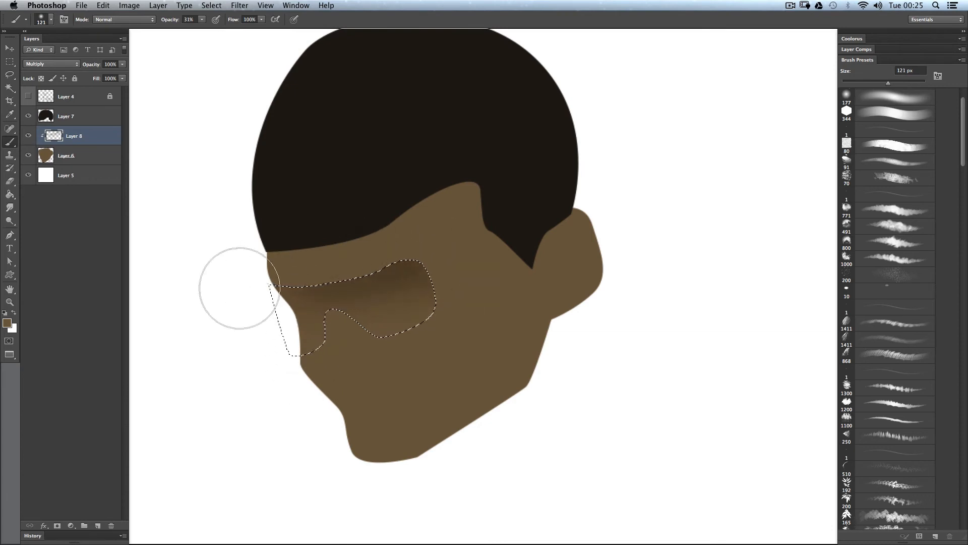
key(super)
key(super+d)
Draw a small closed Pen path for the shadow inside the ear.
key(z)
drag(369, 334, 340, 338)
key(p)
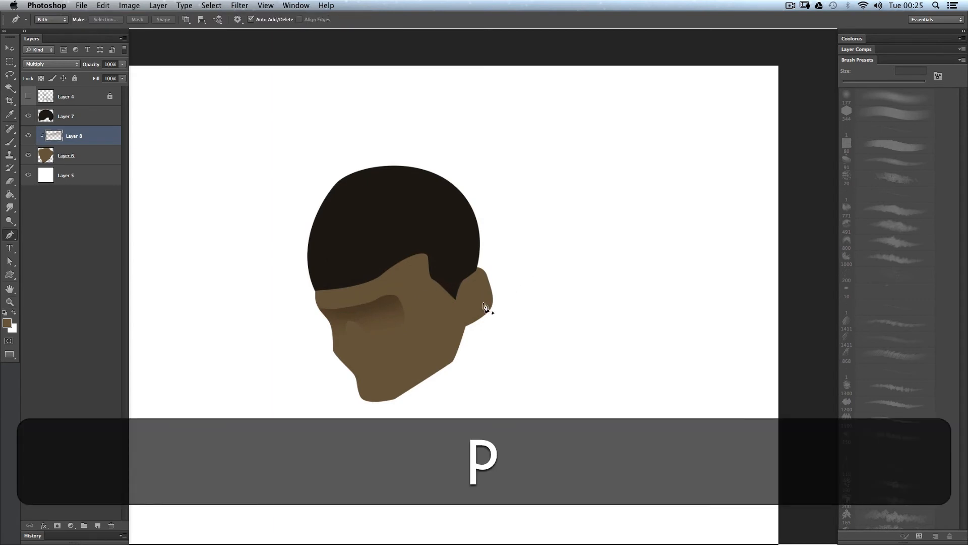
click(484, 304)
mouse_move(480, 285)
mouse_down()
mouse_move(466, 289)
mouse_move(473, 299)
mouse_up()
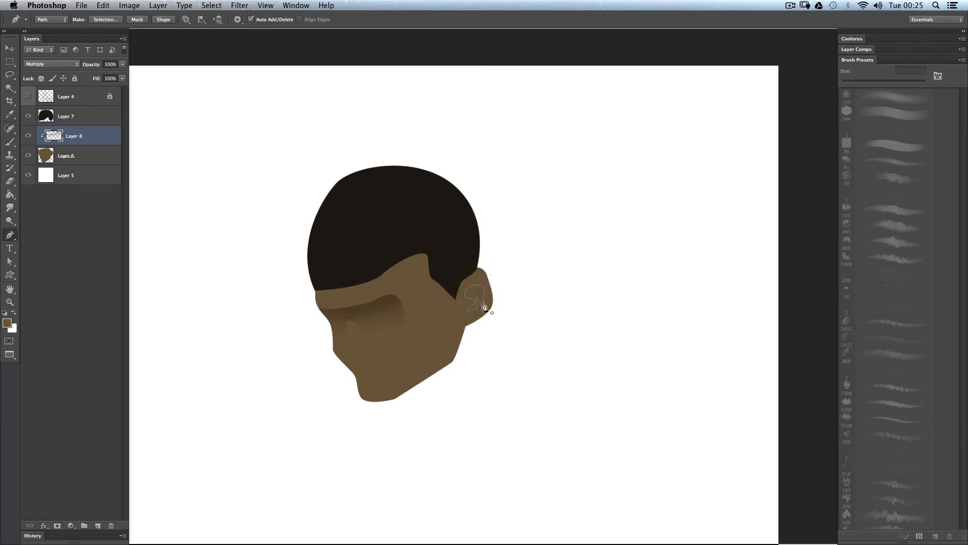
Convert the ear path to a selection with 0 px feather, brush in the inner-ear shadow and deselect.
right_click(474, 294)
click(493, 338)
key(Return)
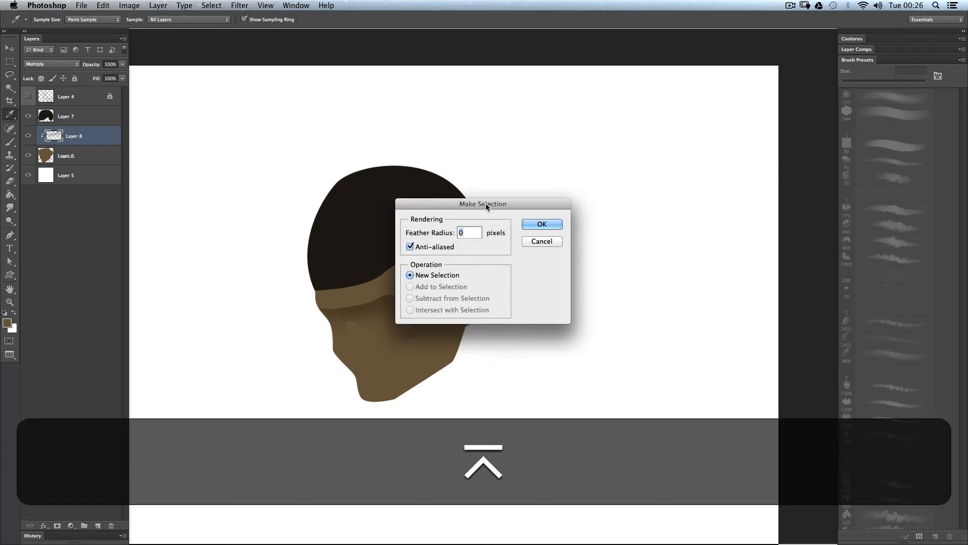
key(b)
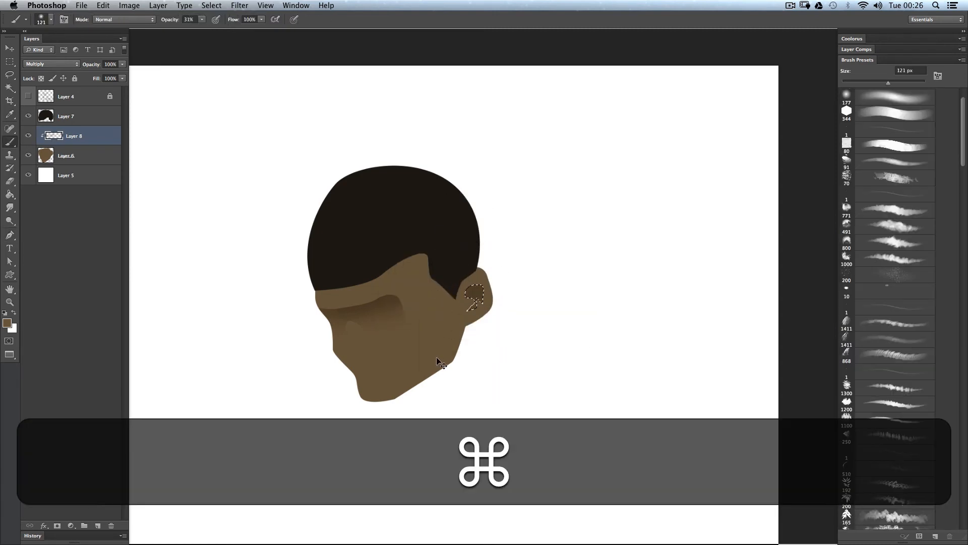
key(super+d)
Use the Lasso to select a small area below the nose, extend its lower edge and subtract a piece from its upper edge.
key(z)
drag(439, 322, 423, 336)
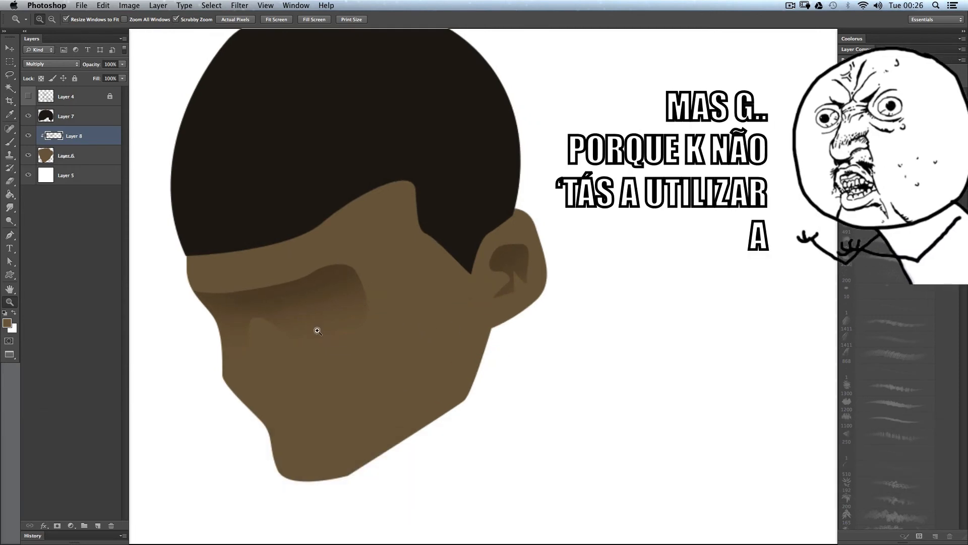
key(l)
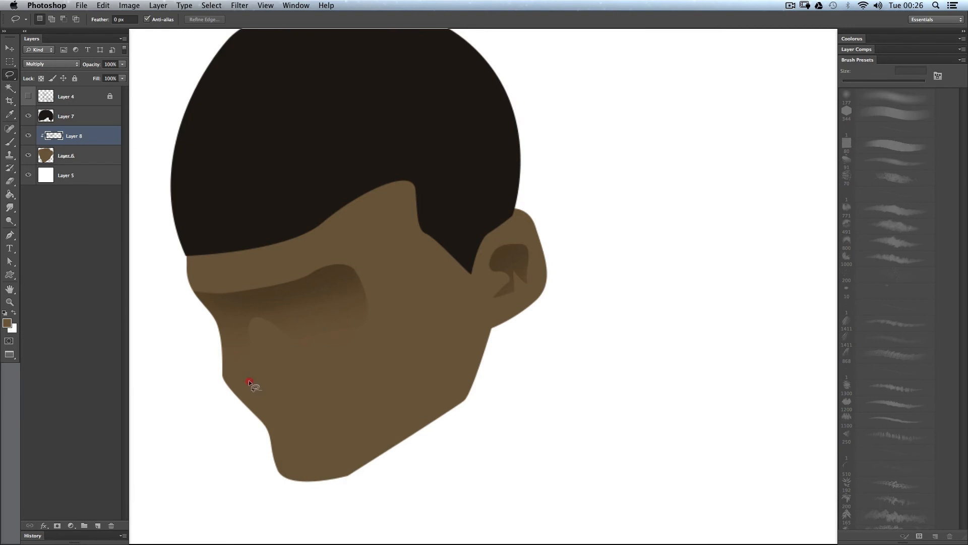
mouse_move(249, 381)
mouse_down()
mouse_move(289, 371)
mouse_move(290, 389)
mouse_move(263, 390)
mouse_up()
key(alt)
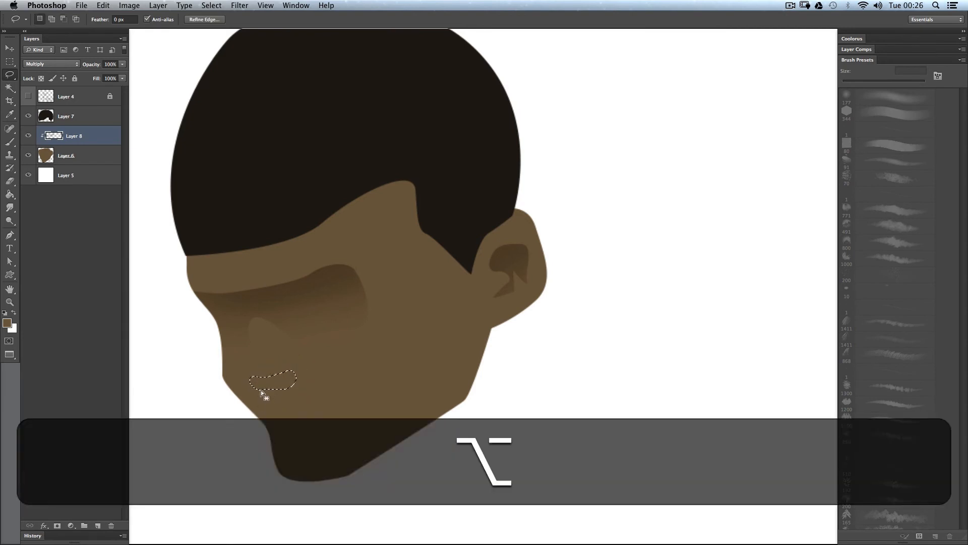
key(shift)
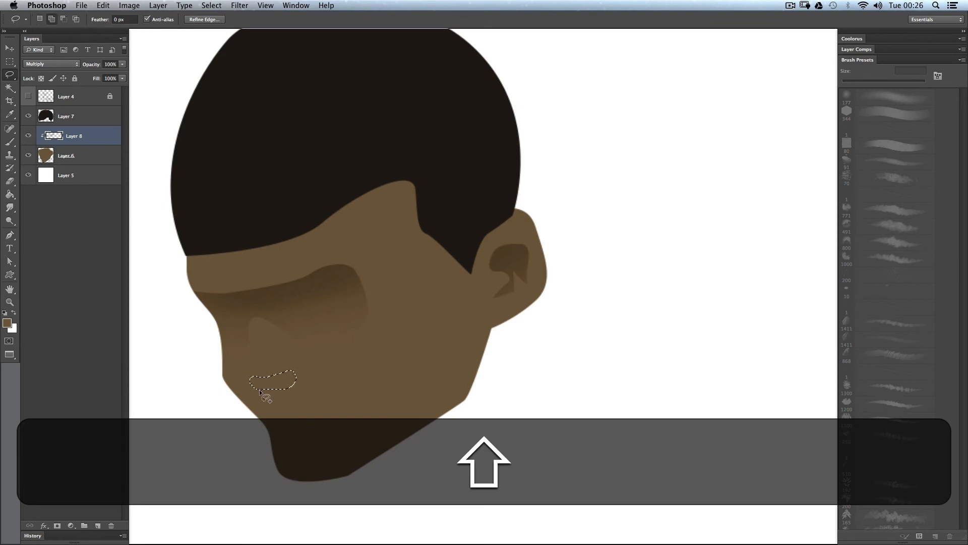
mouse_move(277, 401)
mouse_down()
mouse_move(293, 388)
mouse_move(286, 379)
mouse_up()
key(alt)
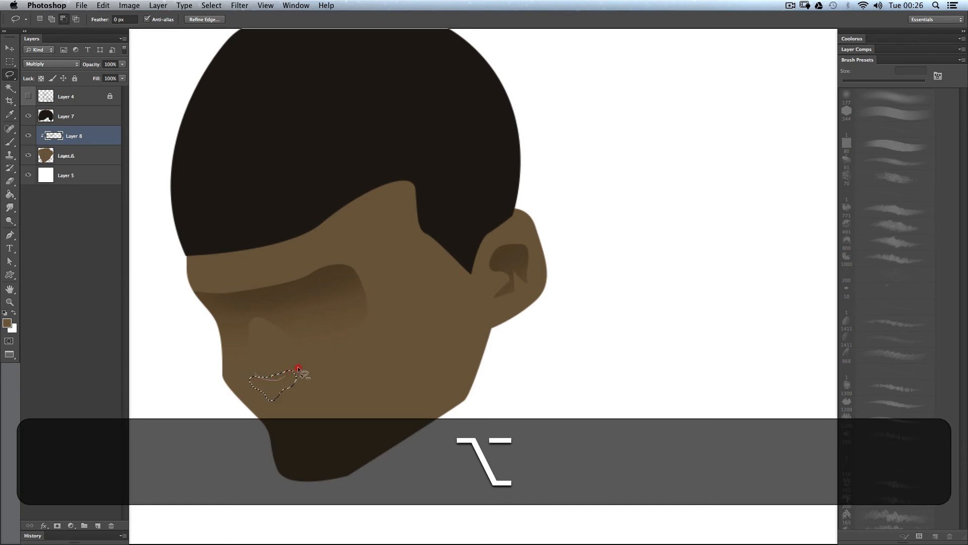
mouse_move(298, 370)
mouse_down()
mouse_move(262, 378)
mouse_move(281, 385)
mouse_up()
Add a second Lasso area on the cheek, subtract part of its outer edge, and deselect everything.
key(shift)
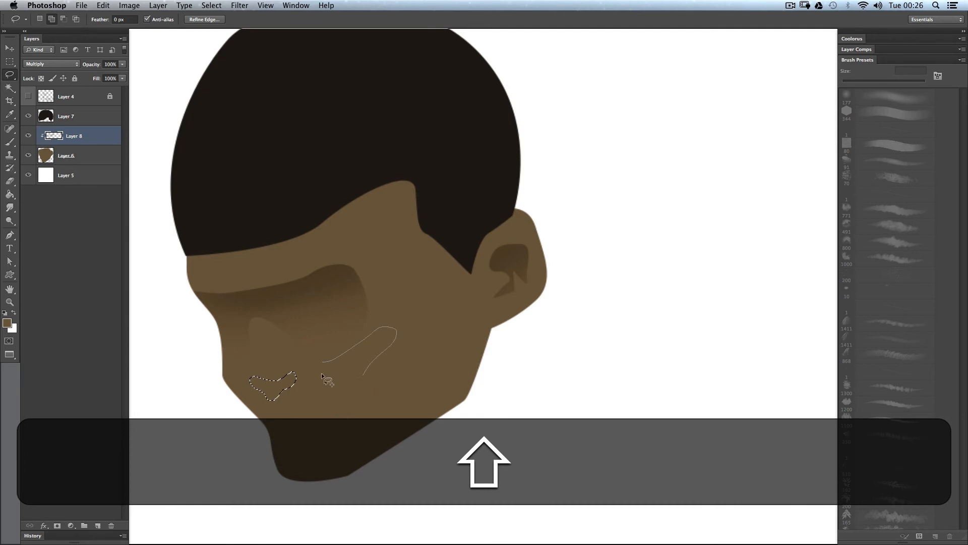
drag(321, 376, 323, 362)
key(alt)
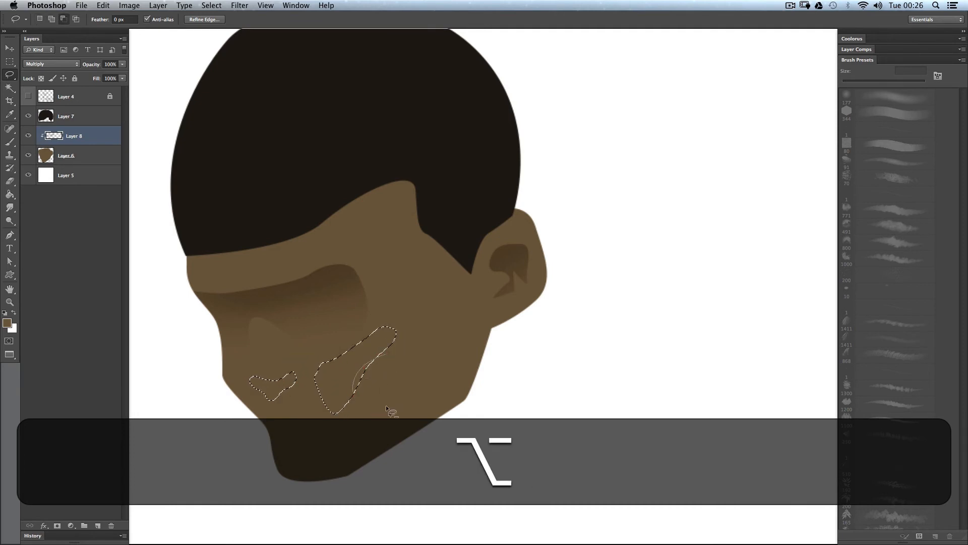
drag(386, 405, 388, 354)
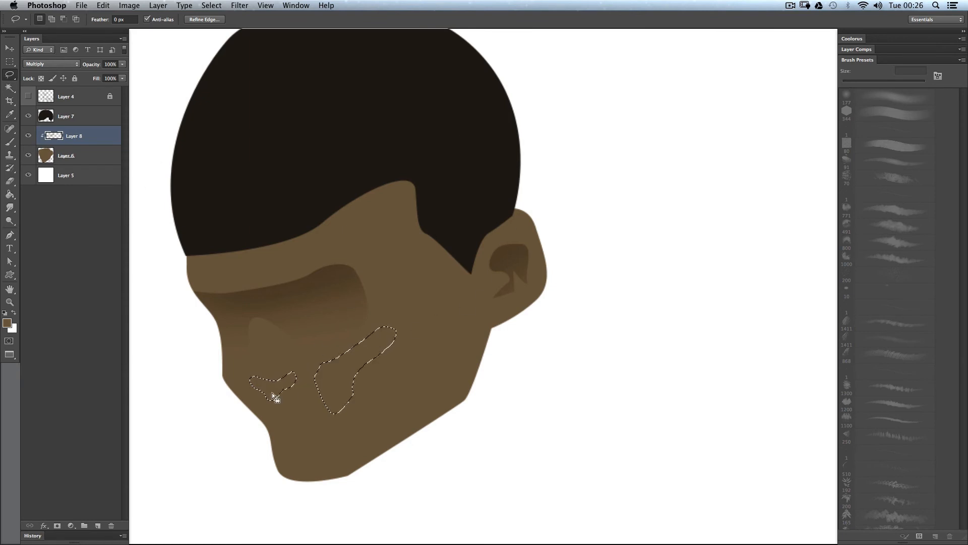
key(super+d)
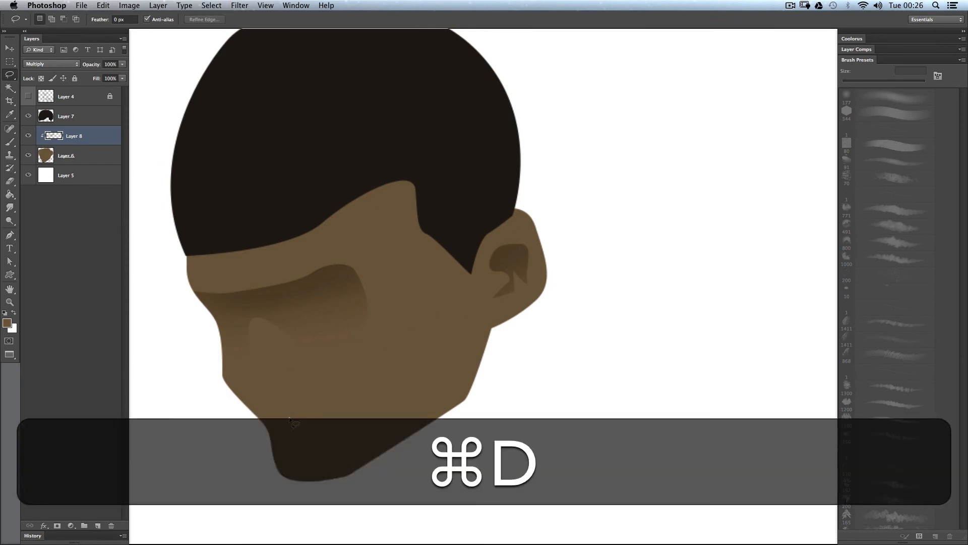
Draw a thin closed Pen path for the mouth shadow, from the front edge of the face towards the cheek and back.
key(p)
drag(270, 424, 301, 407)
click(337, 411)
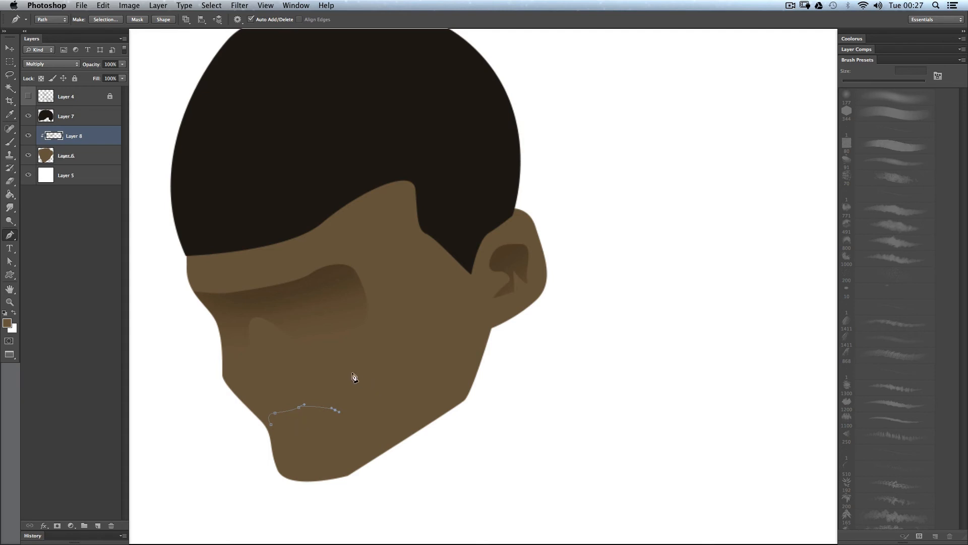
drag(293, 420, 291, 419)
click(279, 423)
Convert the mouth path into a new selection with a 5 px feather radius.
right_click(306, 427)
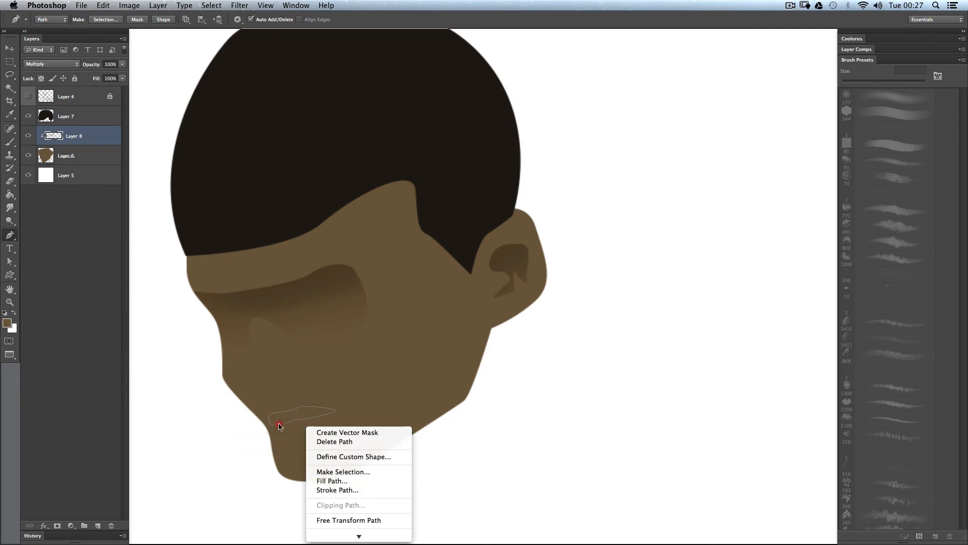
click(361, 479)
key(Escape)
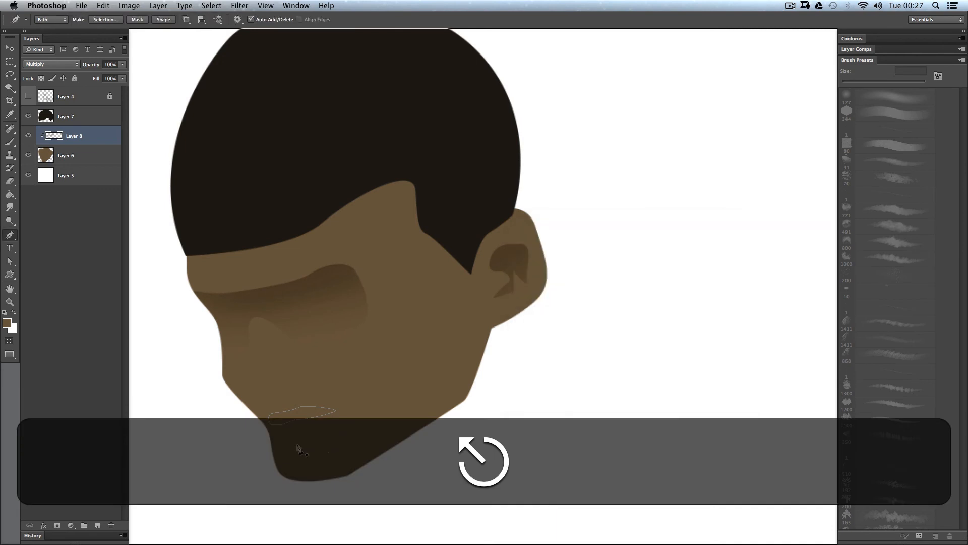
right_click(303, 433)
click(349, 486)
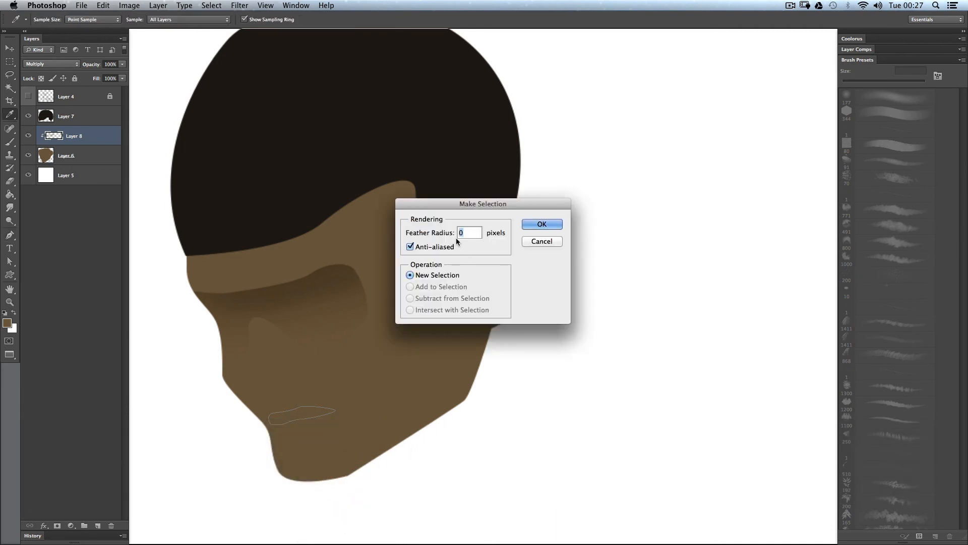
text(5)
key(Return)
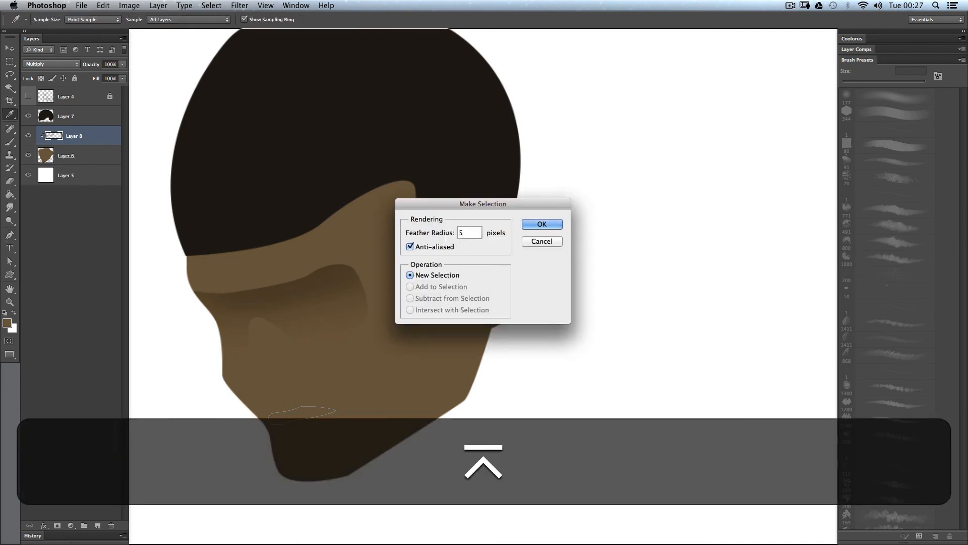
Undo the mouth selection and convert the mouth path again into a new selection with a 5 px feather radius.
key(b)
key(alt+super+z)
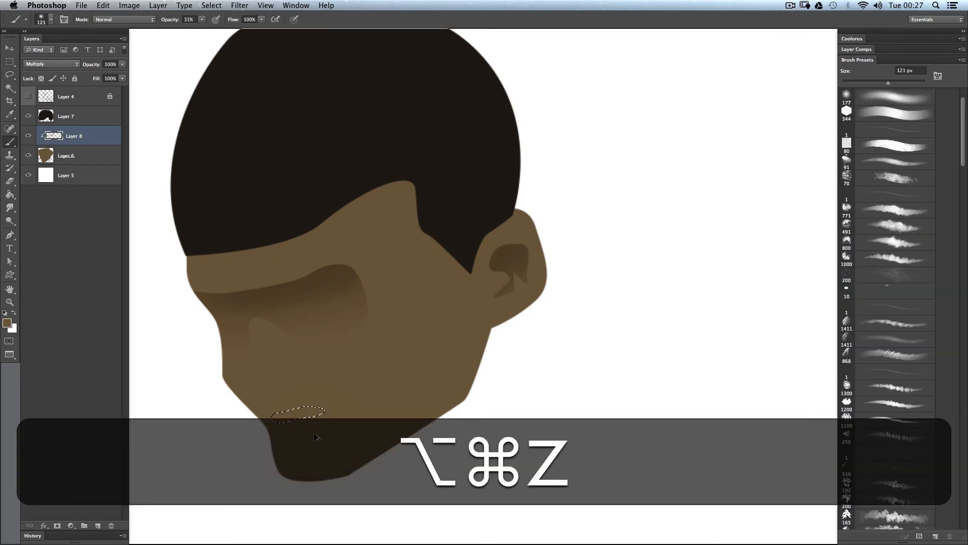
key(z)
click(322, 423)
click(323, 423)
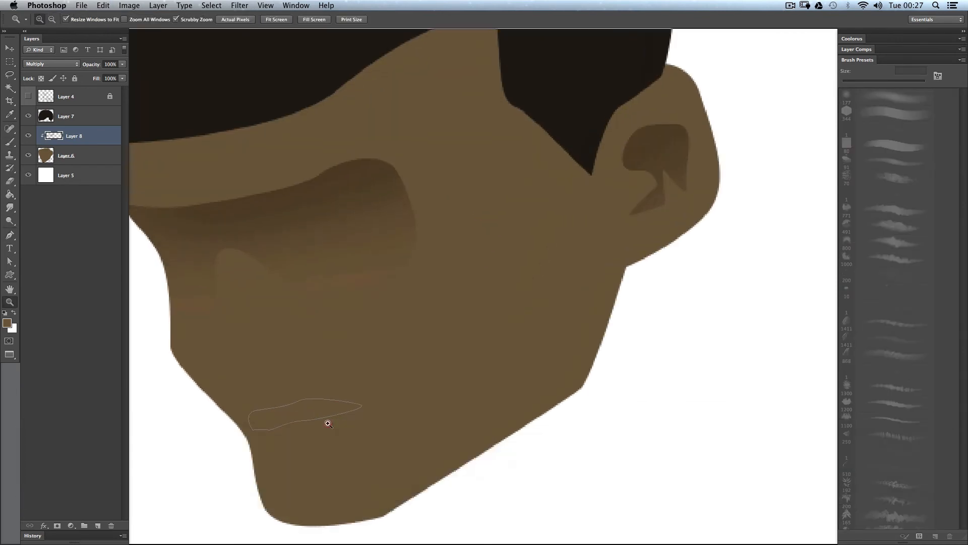
click(324, 416)
key(p)
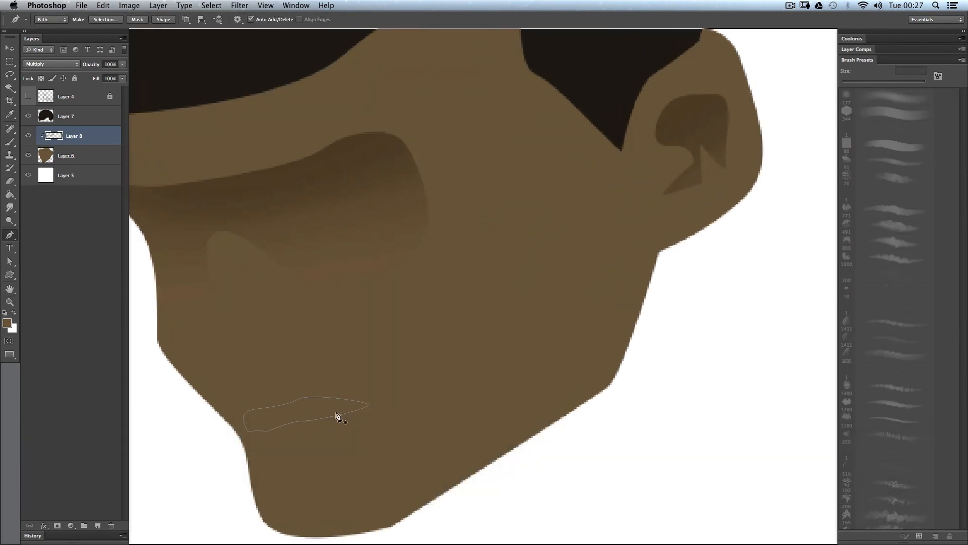
right_click(337, 409)
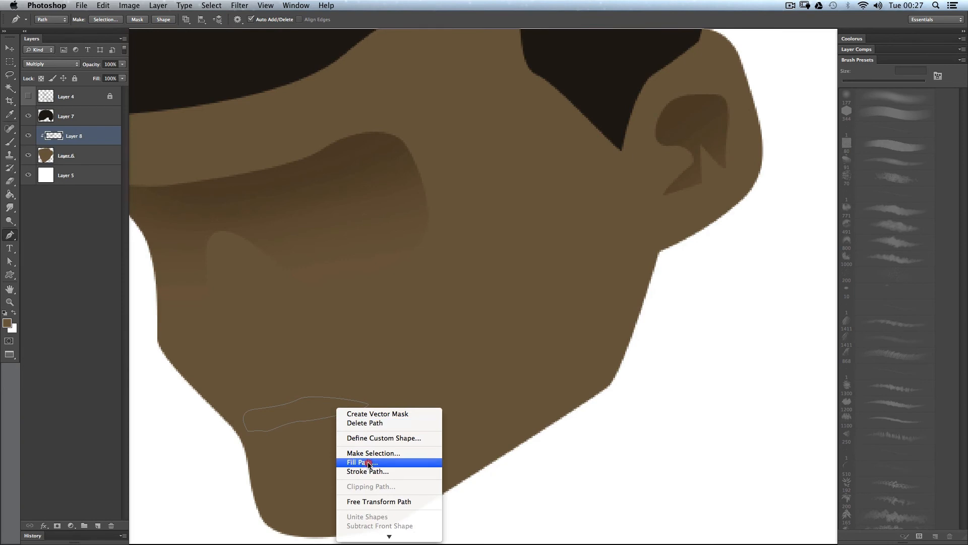
click(367, 453)
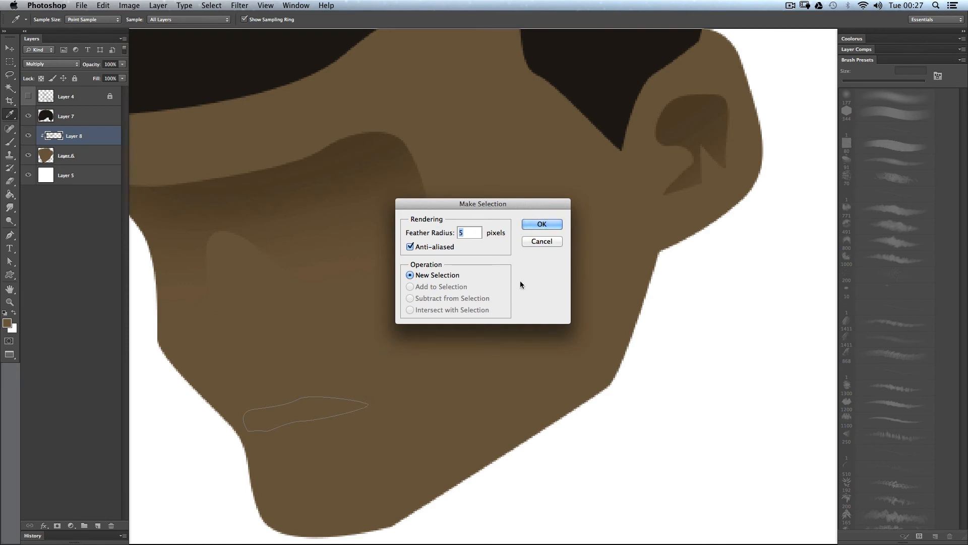
click(542, 222)
Brush soft shading into the mouth selection at 31% opacity on the Multiply layer, and deselect it.
key(b)
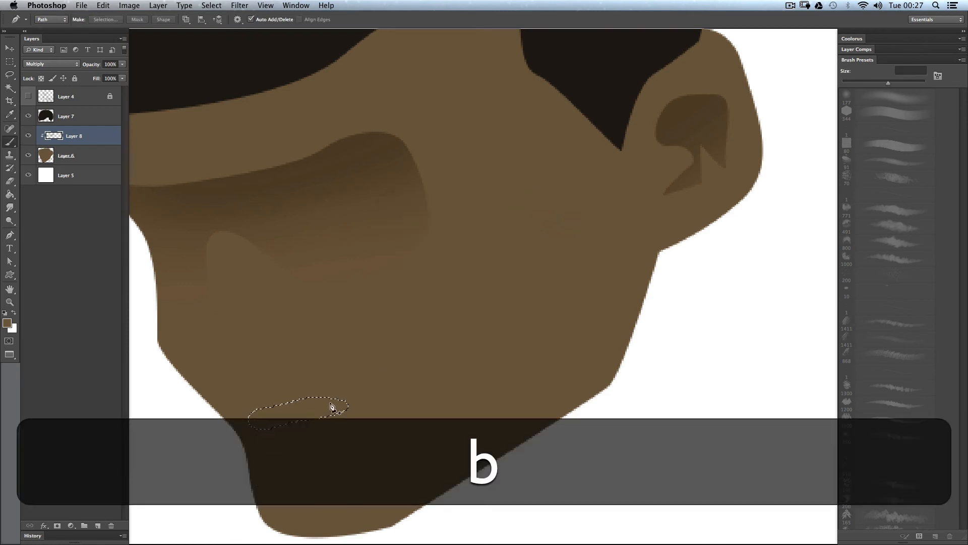
drag(302, 409, 280, 410)
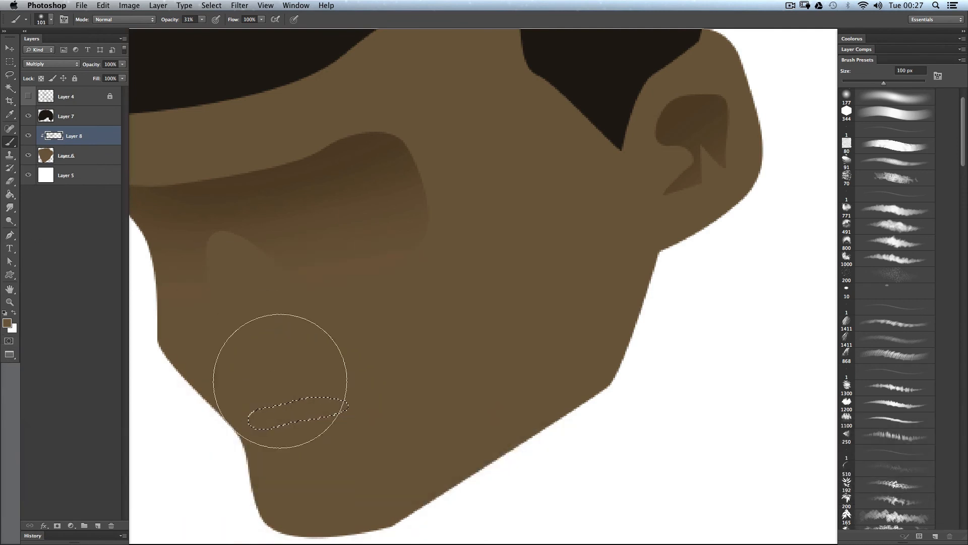
drag(324, 420, 233, 453)
drag(337, 412, 240, 437)
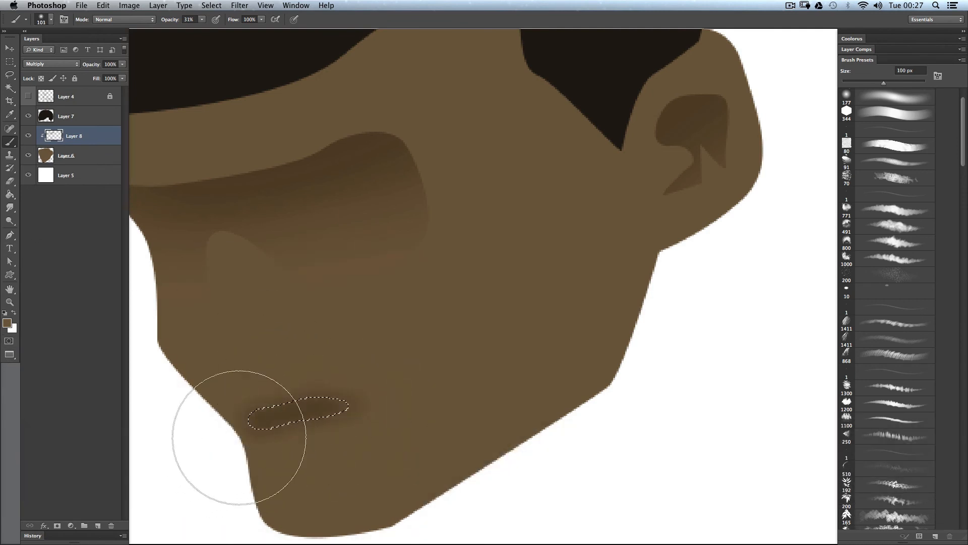
key(super+d)
Switch to the open document cara.jpg.
key(z)
drag(416, 365, 345, 367)
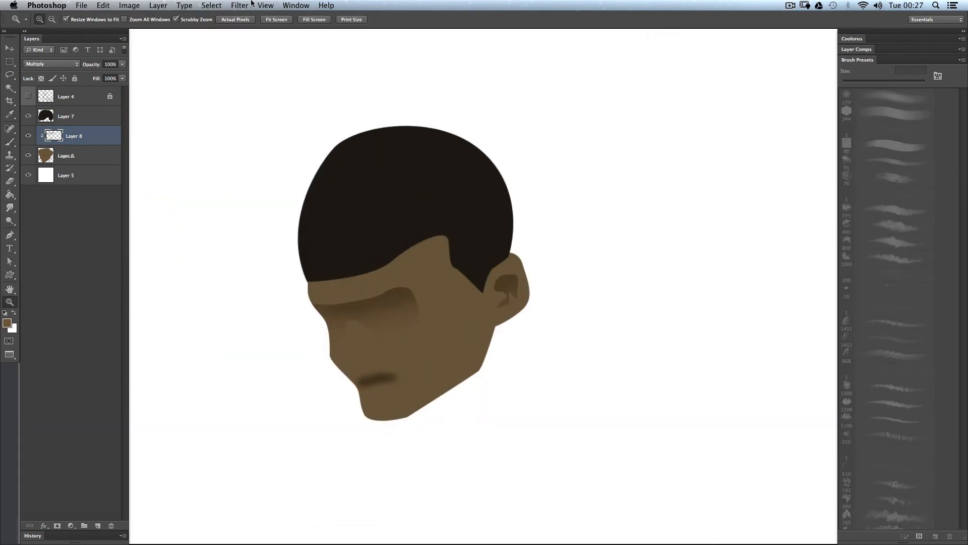
click(296, 5)
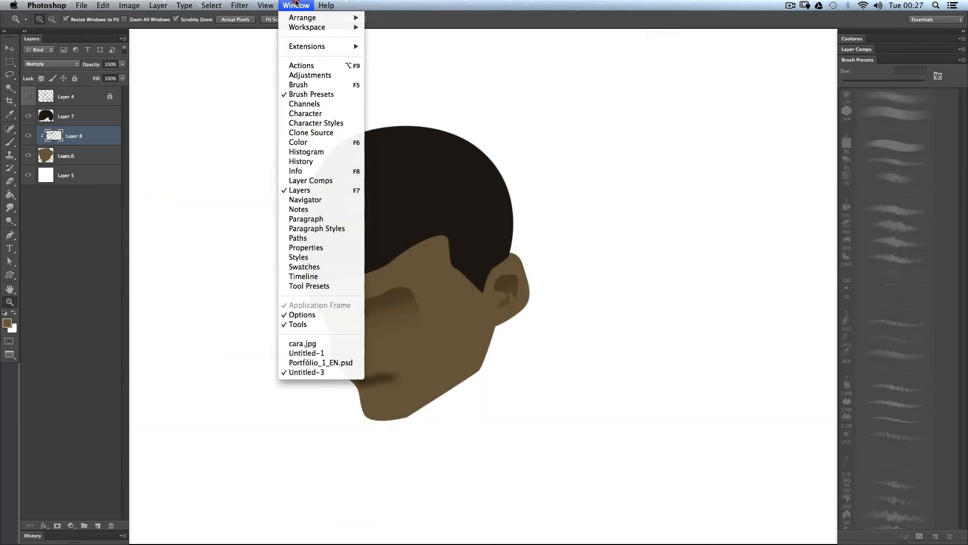
click(333, 343)
click(295, 5)
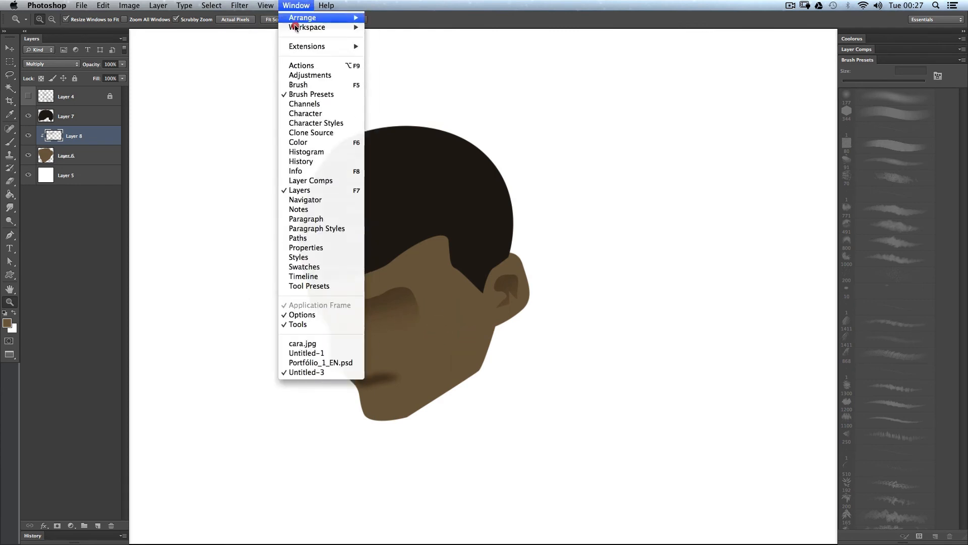
click(318, 345)
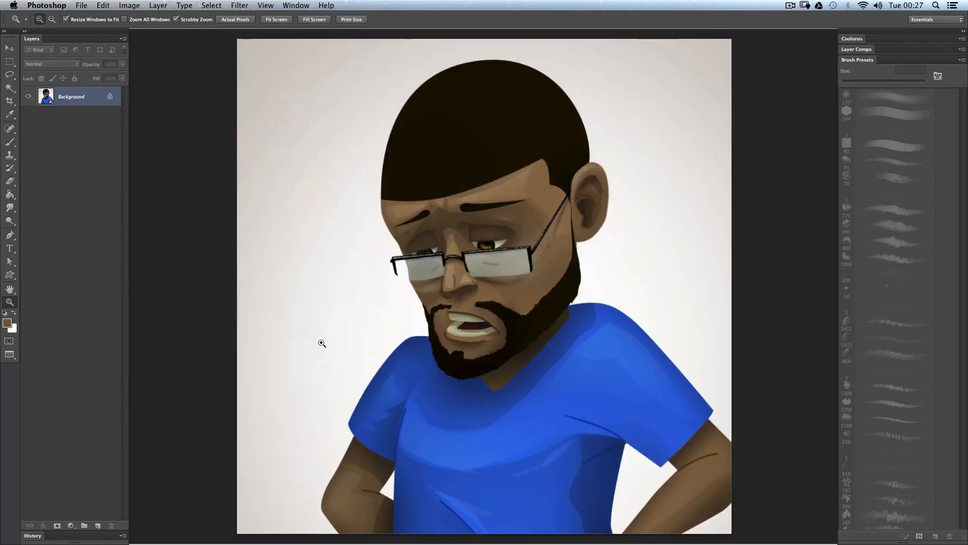
Examine the finished character's face, glasses, beard and shirt as a reference for shapes built from paths.
key(z)
drag(495, 298, 434, 270)
key(space)
mouse_move(443, 308)
mouse_down()
mouse_move(426, 258)
mouse_move(407, 262)
mouse_move(392, 231)
mouse_move(359, 249)
mouse_move(359, 368)
mouse_move(389, 270)
mouse_up()
key(space)
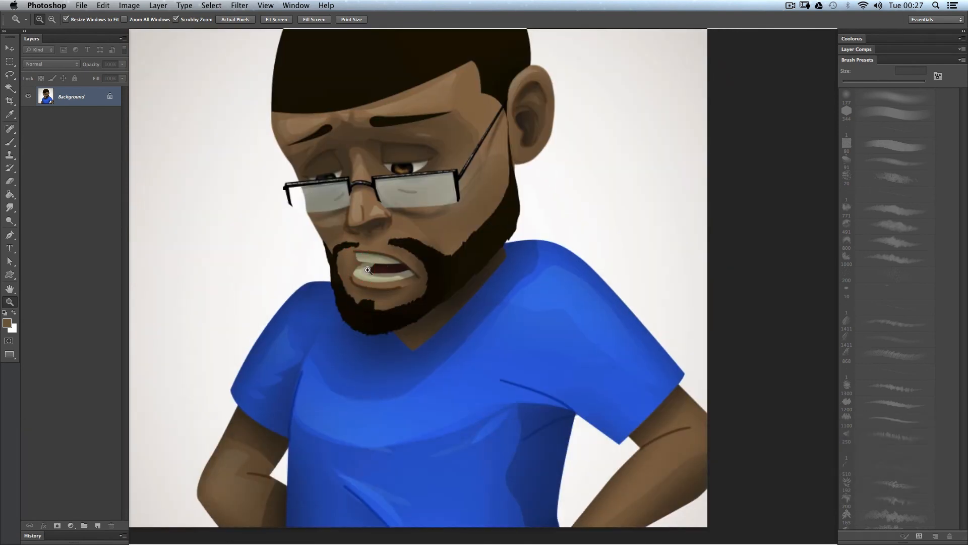
key(space)
drag(489, 115, 472, 200)
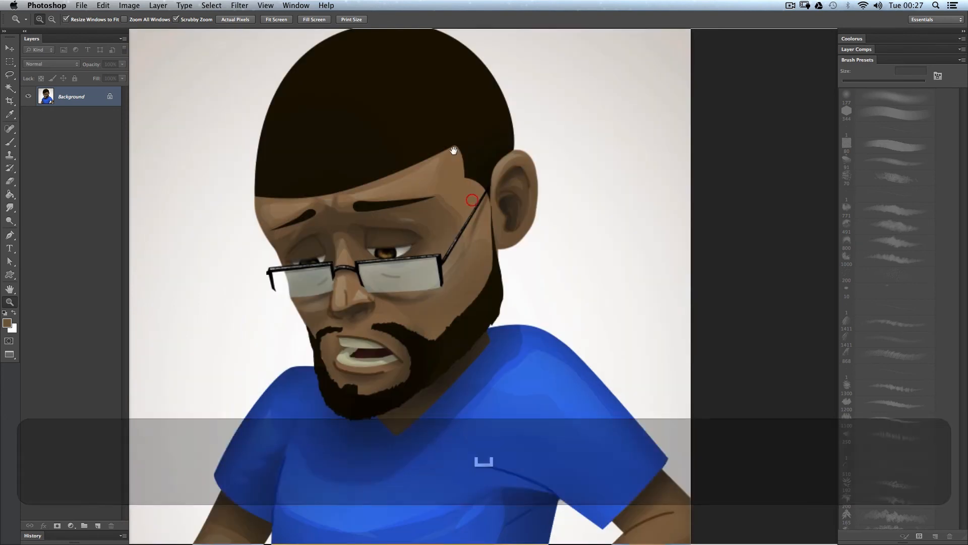
key(space)
drag(539, 439, 527, 363)
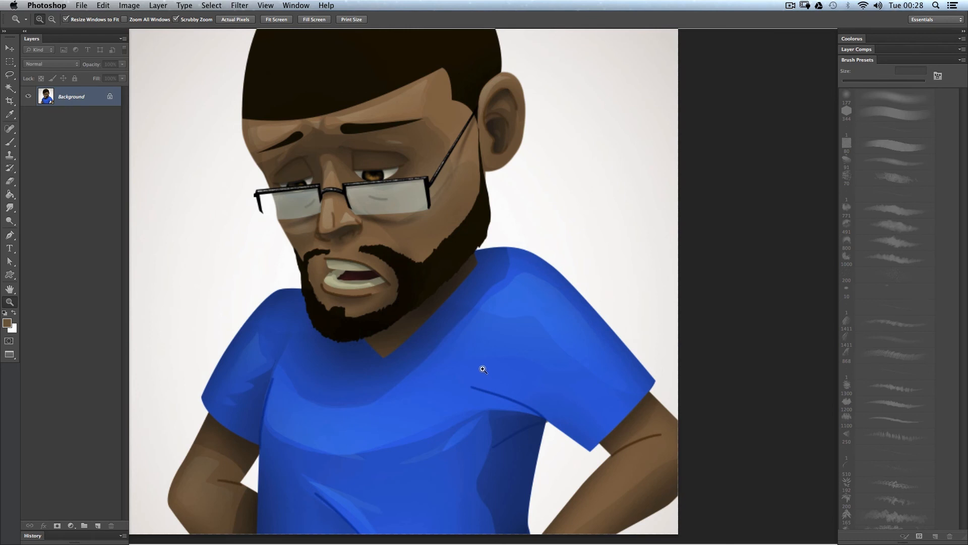
key(z)
drag(483, 369, 462, 360)
key(space)
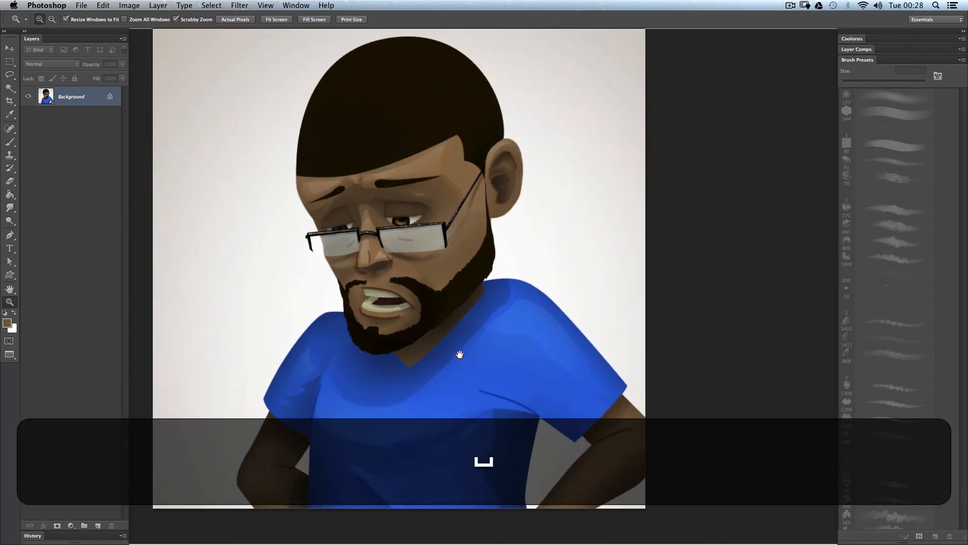
click(459, 355)
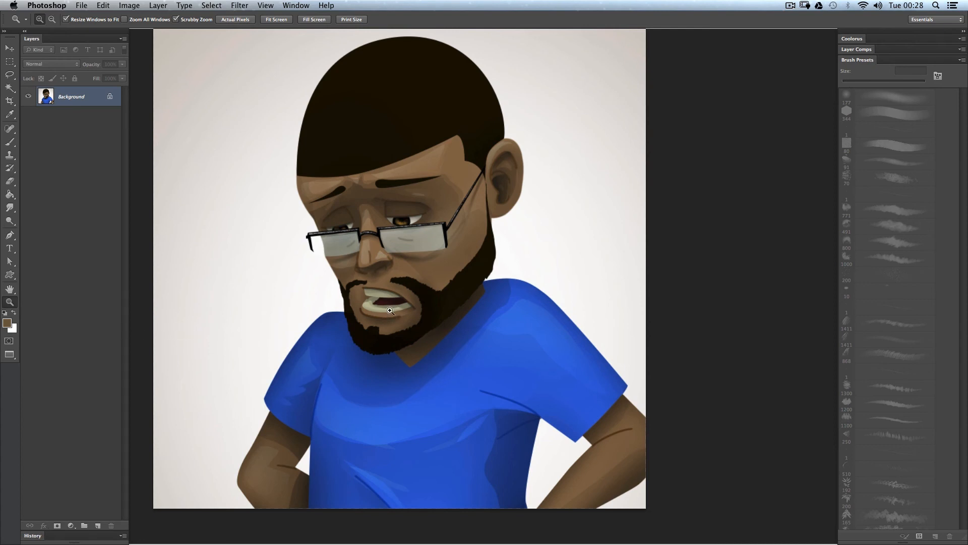
Activate the Custom Shape tool and set its drawing mode to Pixels.
key(p)
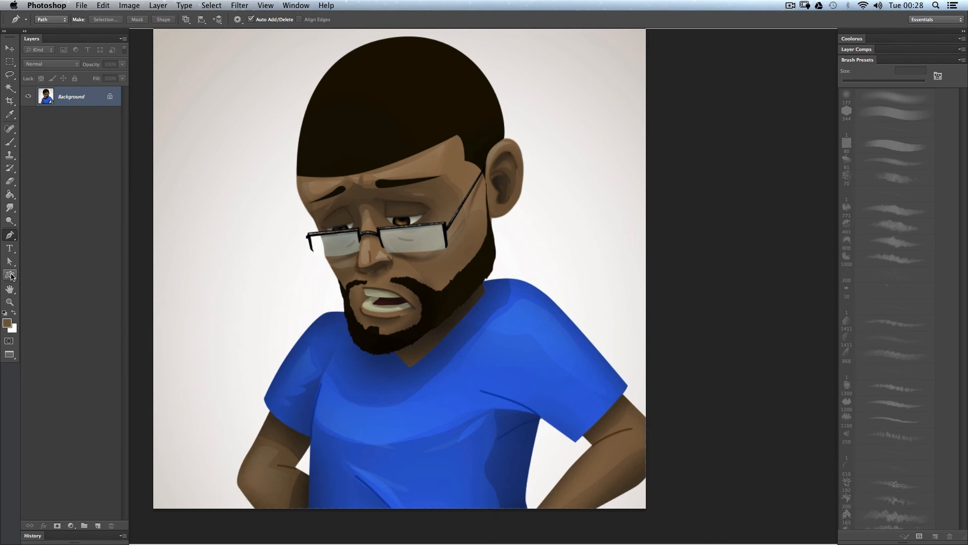
click(12, 275)
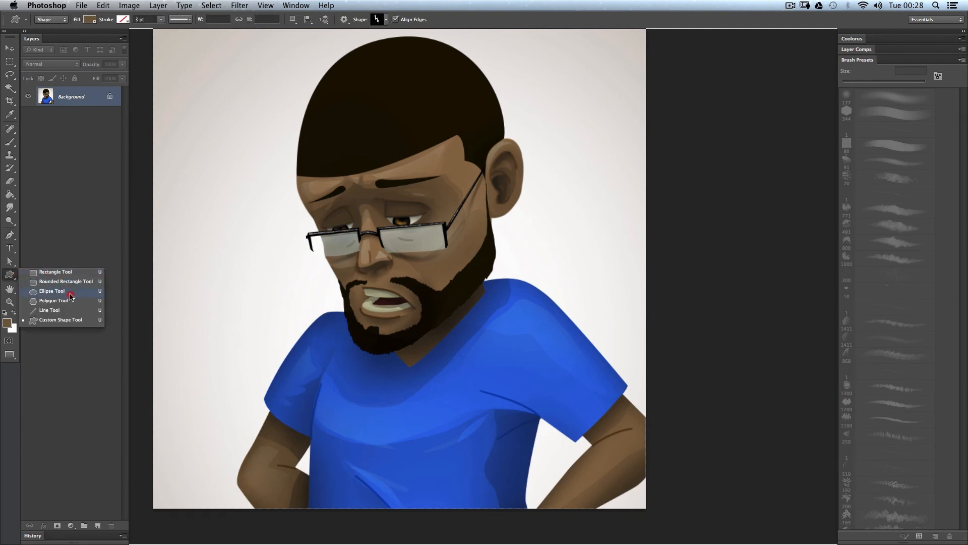
click(78, 320)
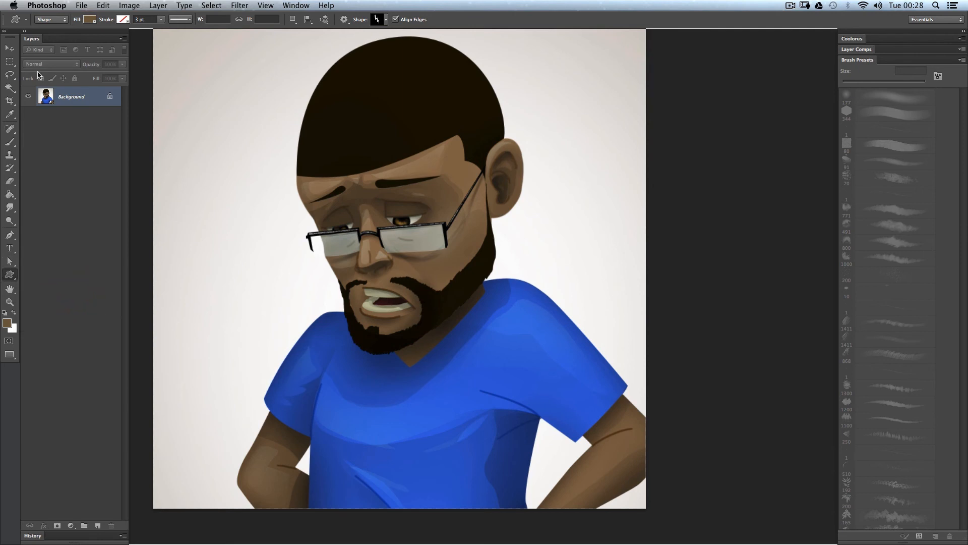
click(56, 24)
click(50, 34)
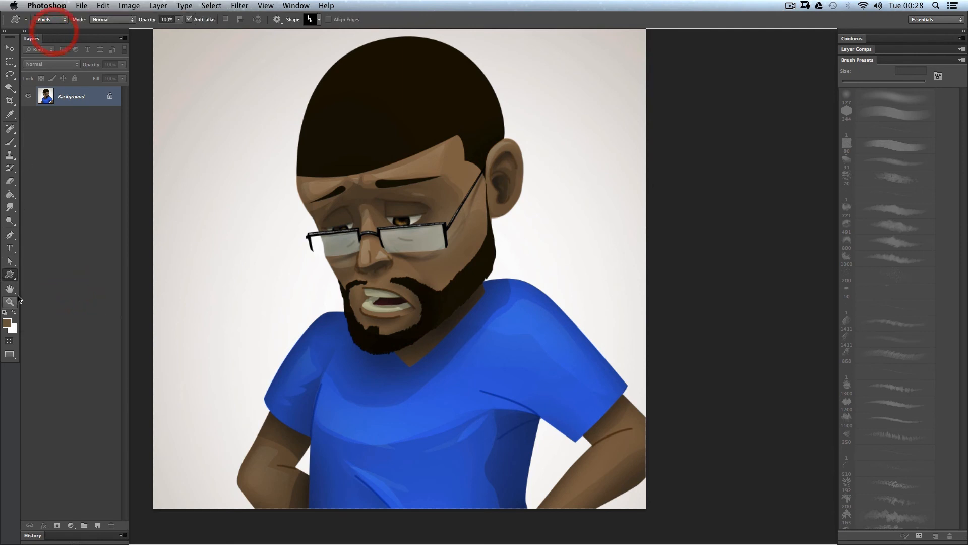
Add a new empty layer above the background and choose the scissors as the custom shape.
click(11, 277)
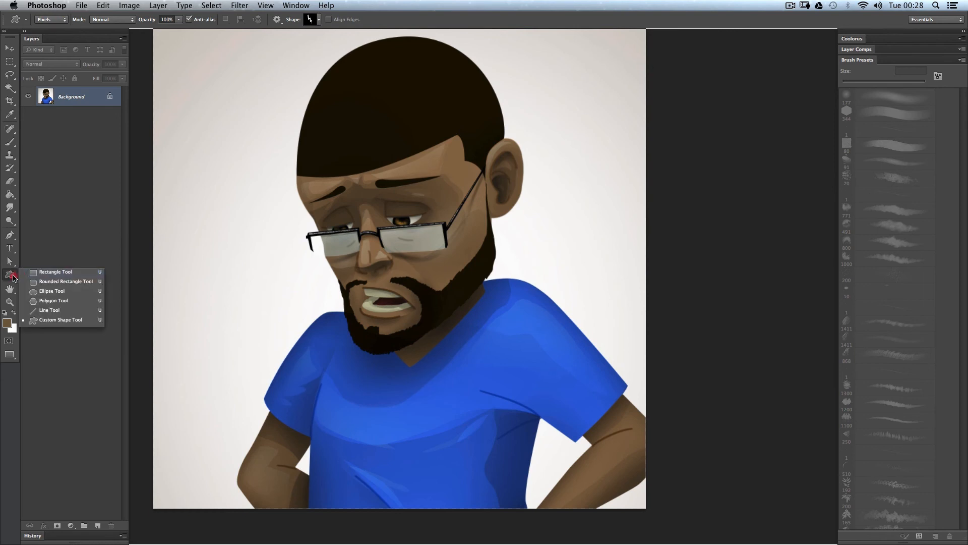
click(7, 277)
key(super+alt+shift+n)
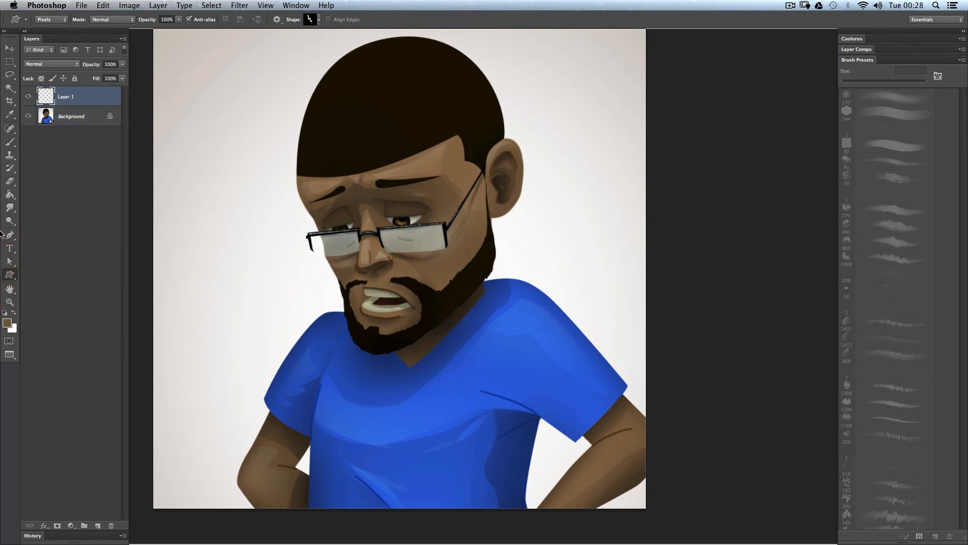
click(317, 22)
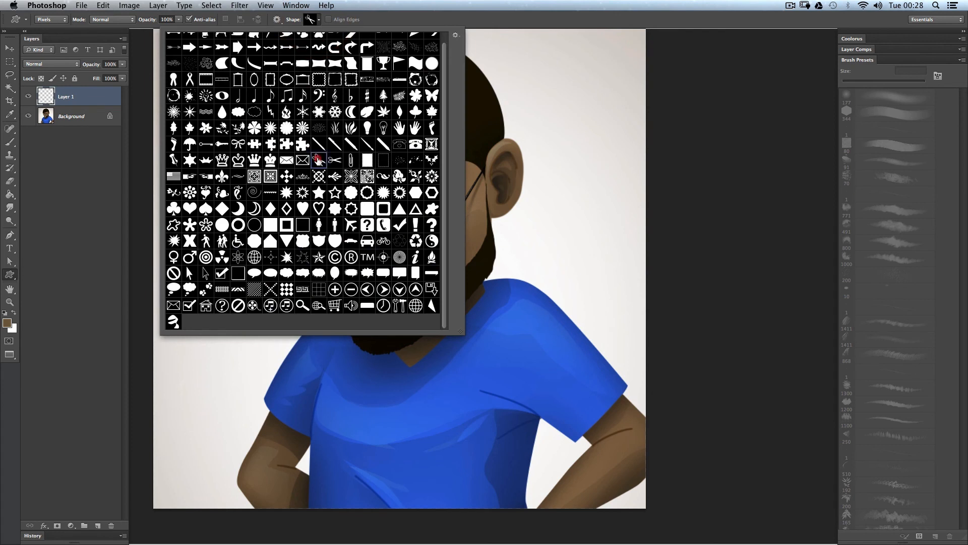
click(316, 157)
click(315, 20)
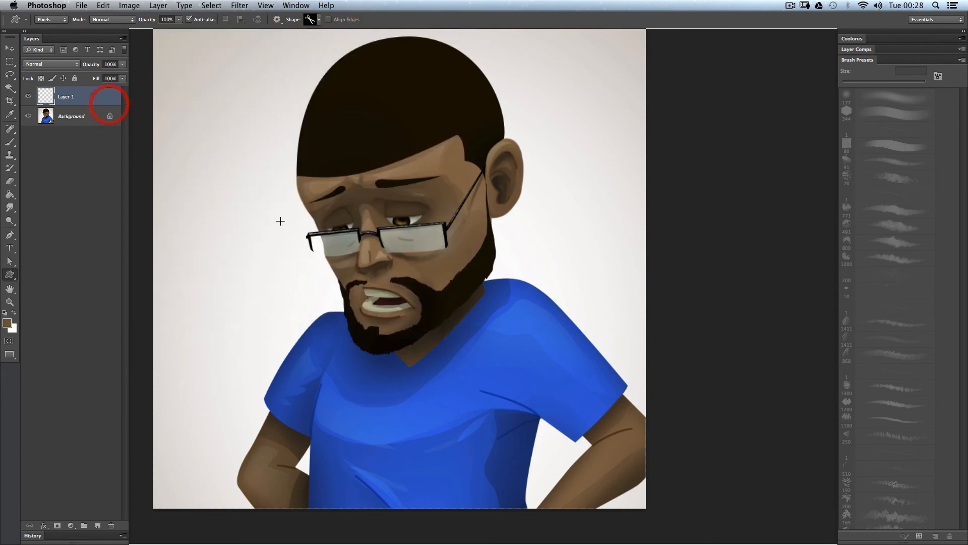
Try a large brown pixel-filled scissors shape across the character's lower face, and undo it.
drag(251, 248, 499, 367)
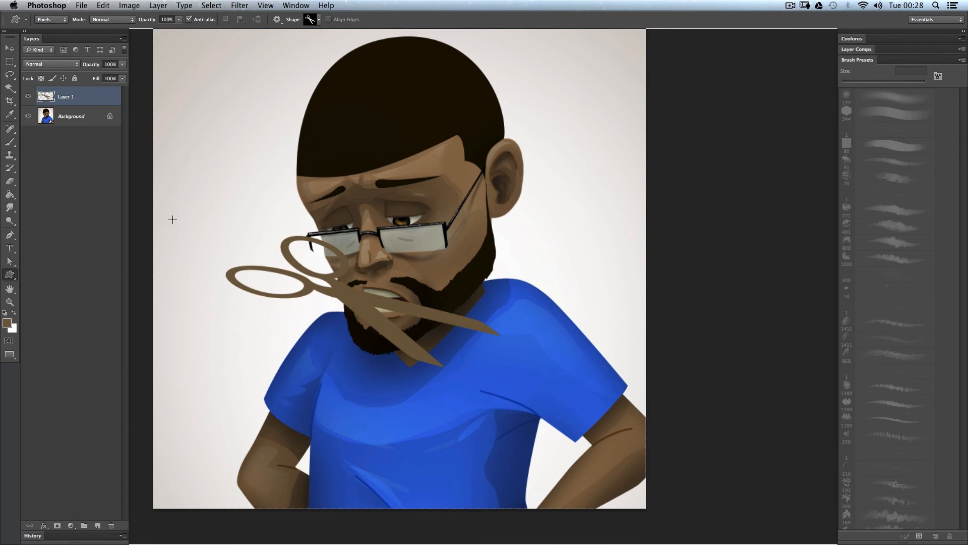
key(alt+super+z)
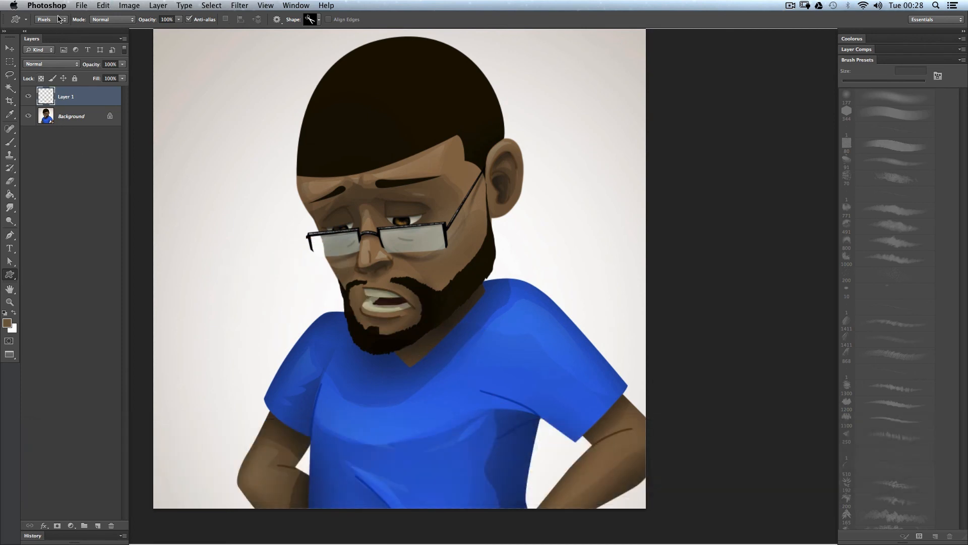
Set the Custom Shape tool to Path mode and draw a large scissors path across the character's face.
click(56, 19)
click(55, 39)
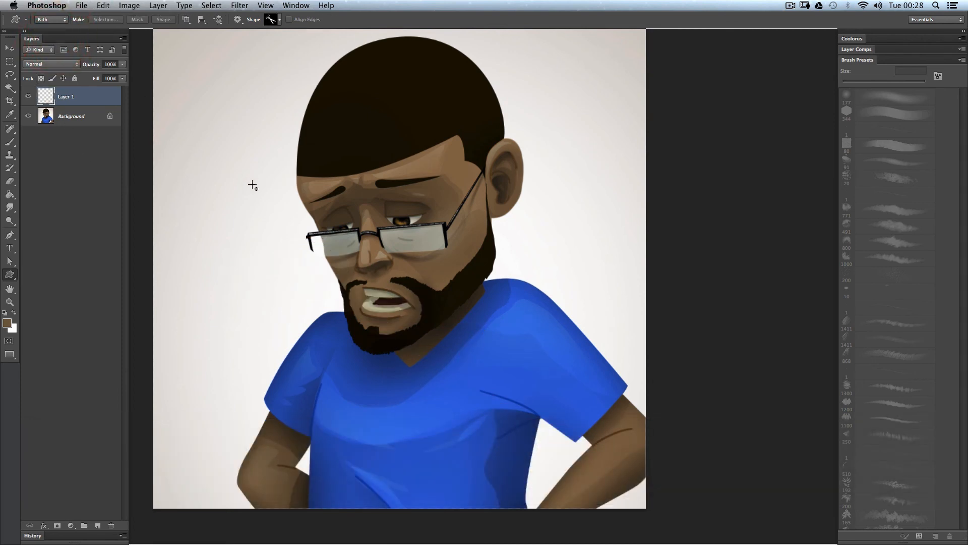
drag(234, 181, 531, 336)
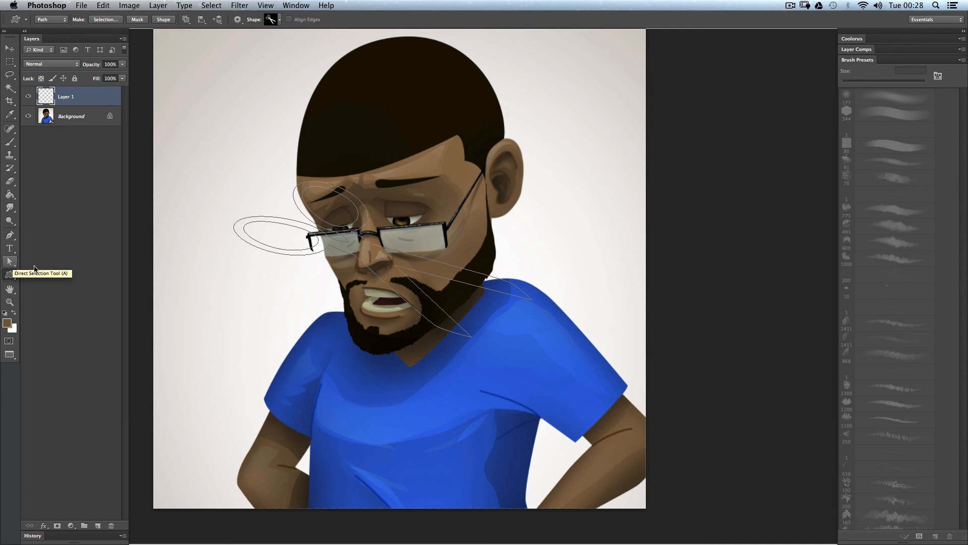
key(p)
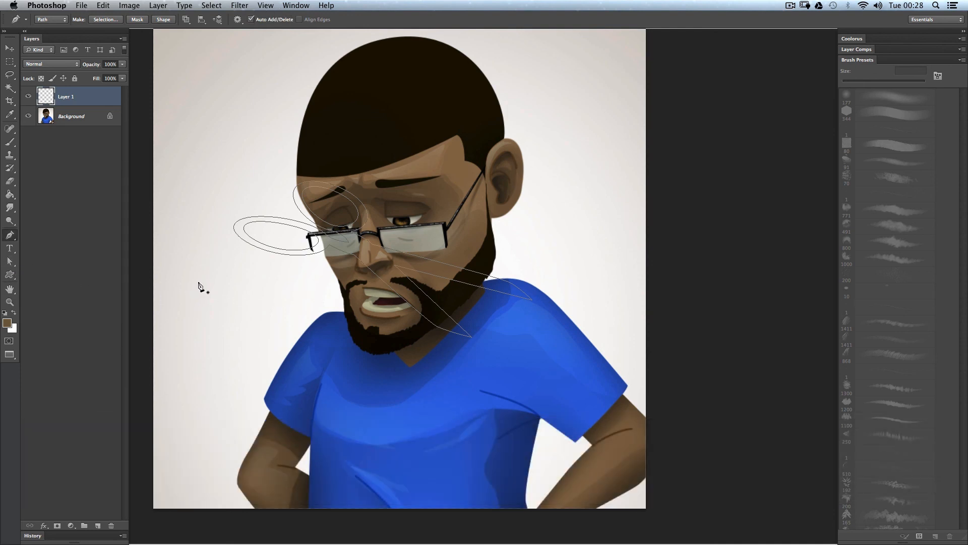
key(a)
right_click(233, 283)
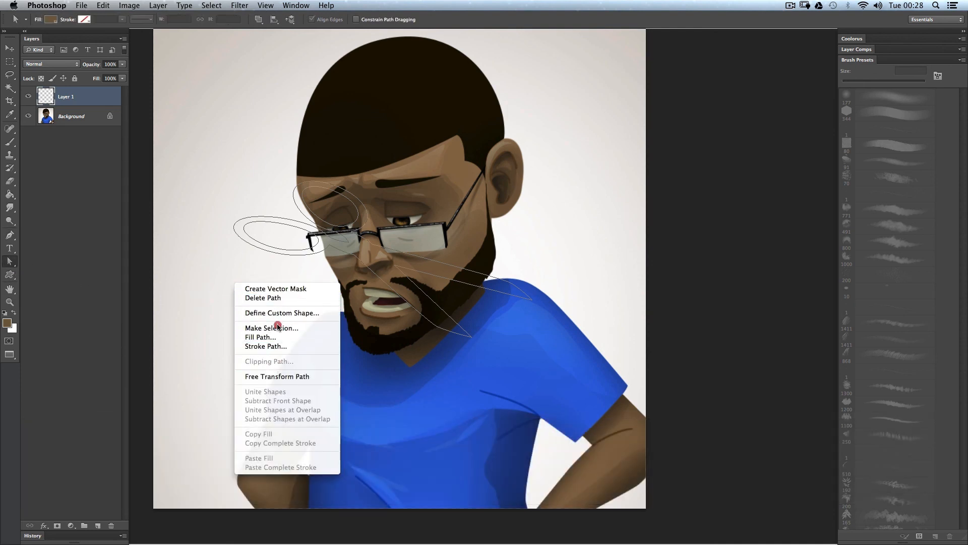
click(262, 336)
key(Escape)
click(10, 275)
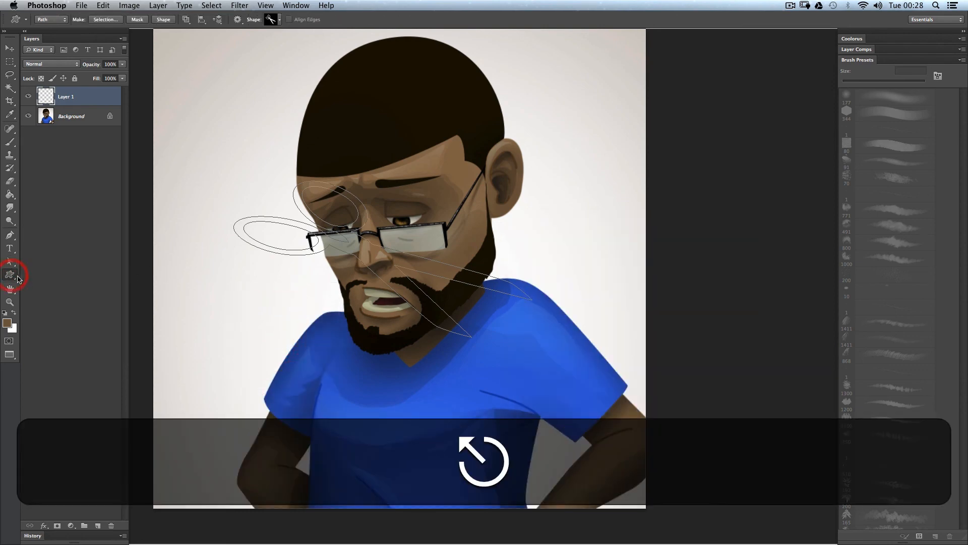
right_click(251, 301)
key(Escape)
click(14, 274)
right_click(257, 277)
key(a)
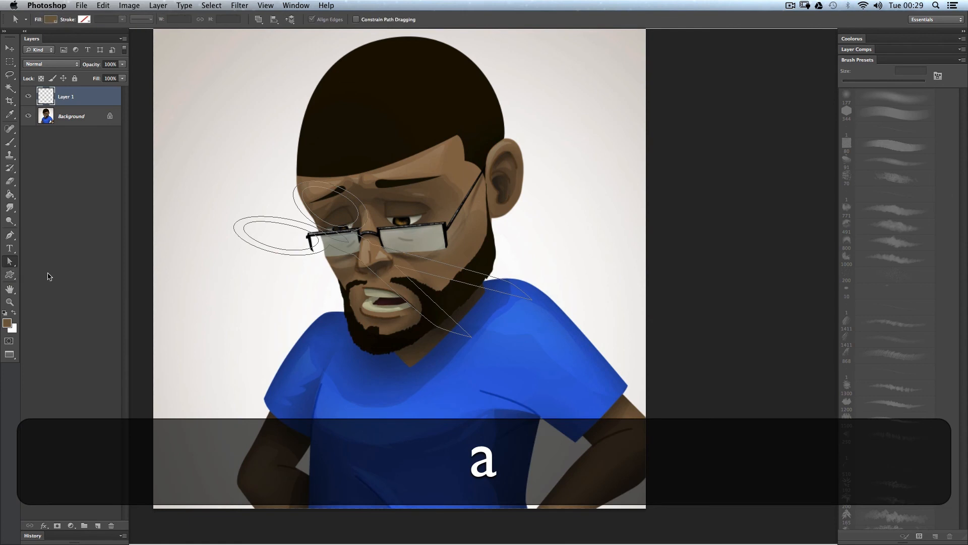
Convert the scissors path across the character's face into a new anti-aliased selection.
key(p)
right_click(236, 290)
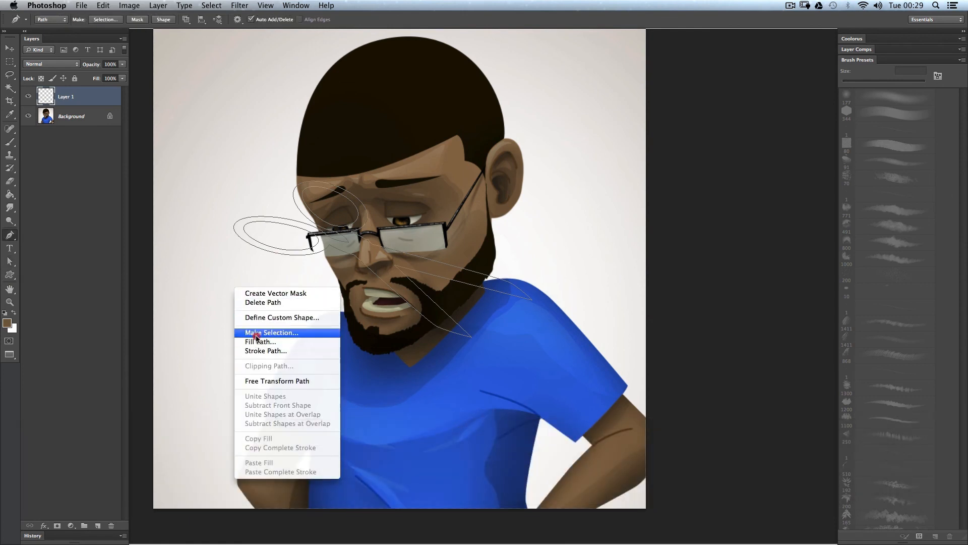
click(257, 332)
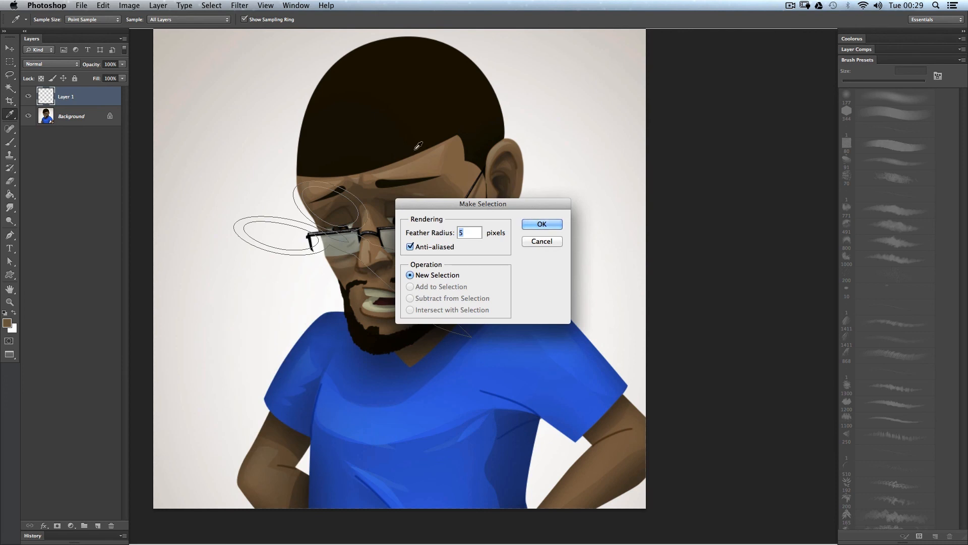
key(Return)
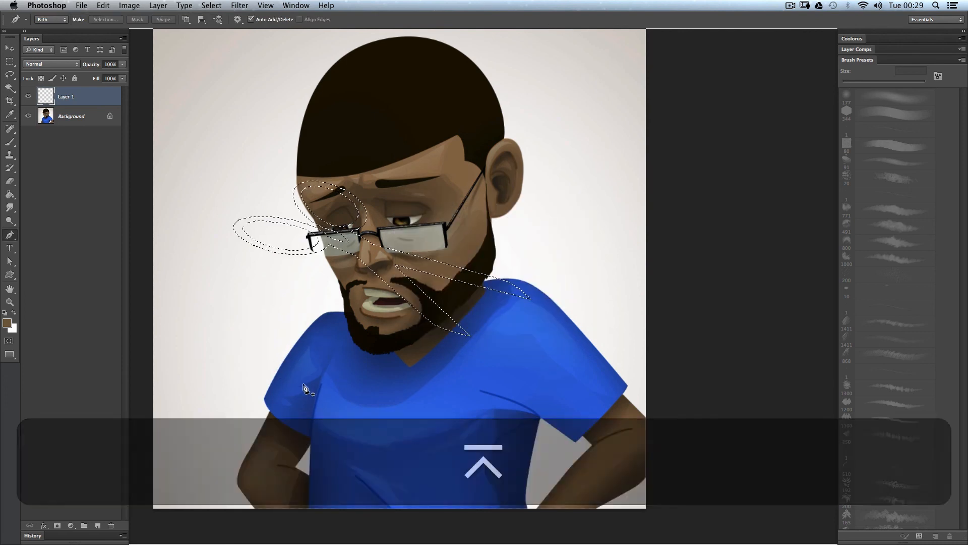
Change the foreground colour to a bright magenta.
click(7, 323)
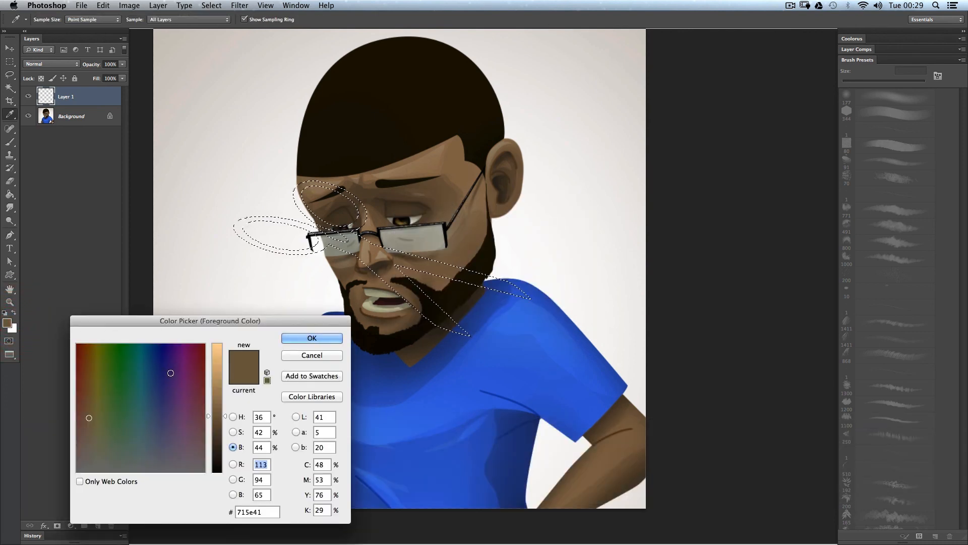
drag(170, 373, 178, 357)
click(217, 357)
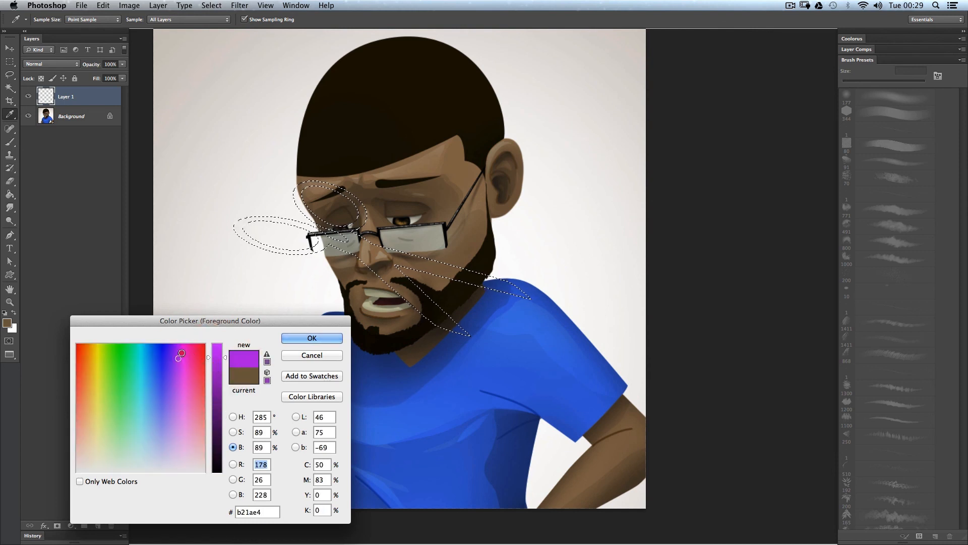
click(312, 338)
Paint the whole scissors selection magenta on Layer 1 with a soft 191 px brush at 100% opacity.
key(b)
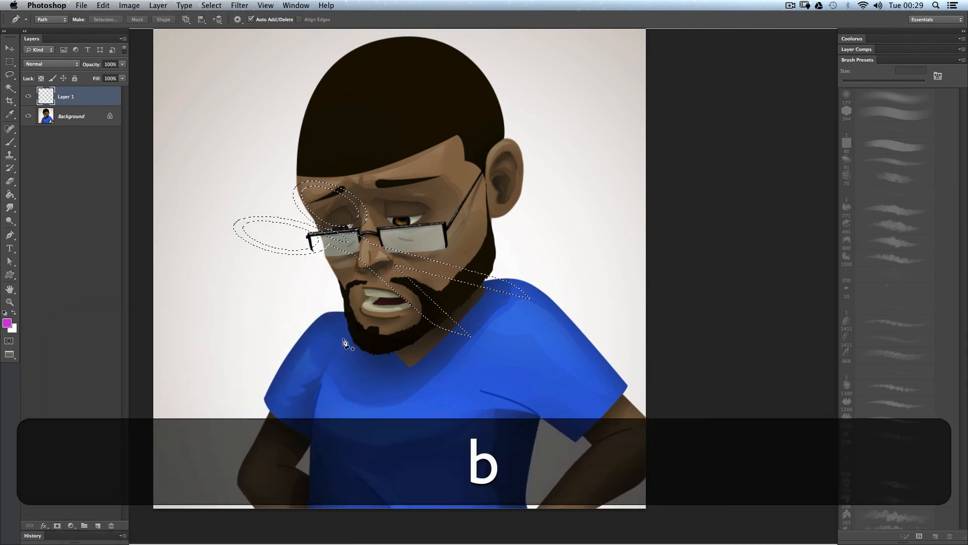
ctrl+alt+drag(330, 264, 368, 263)
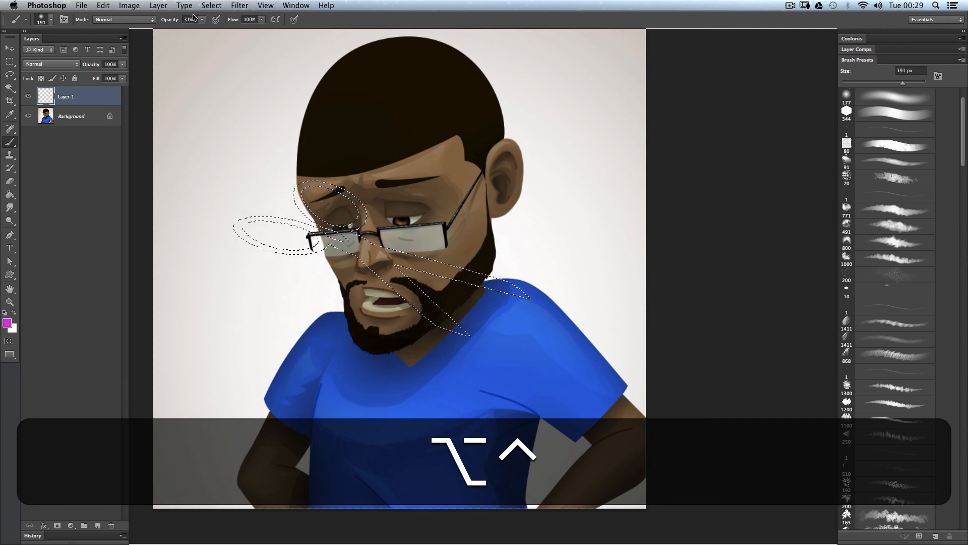
drag(201, 21, 308, 36)
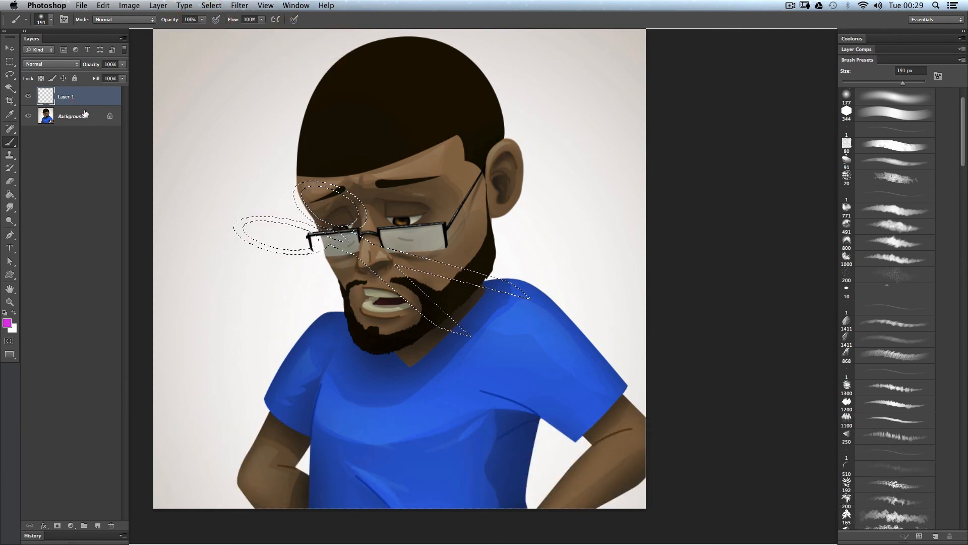
drag(291, 231, 389, 231)
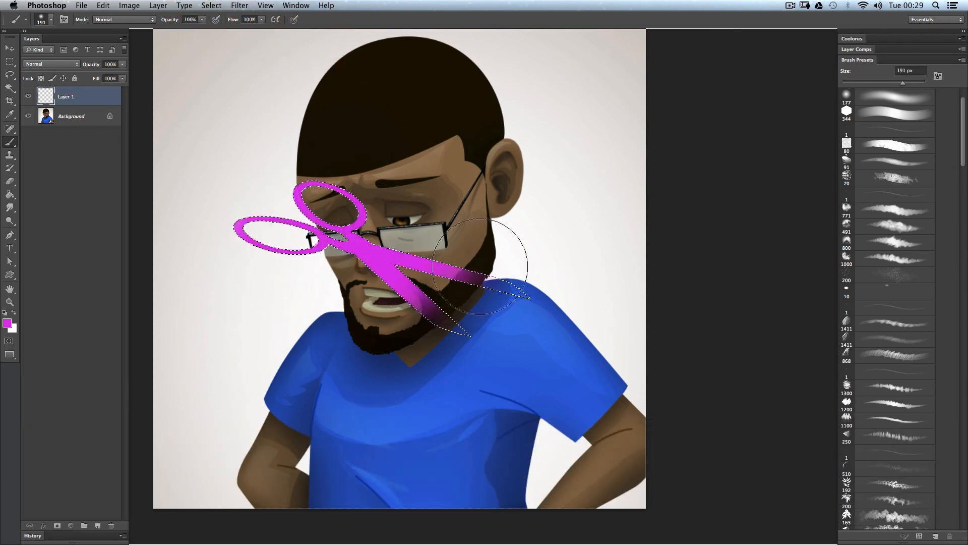
mouse_move(479, 266)
mouse_down()
mouse_move(426, 330)
mouse_move(405, 397)
mouse_up()
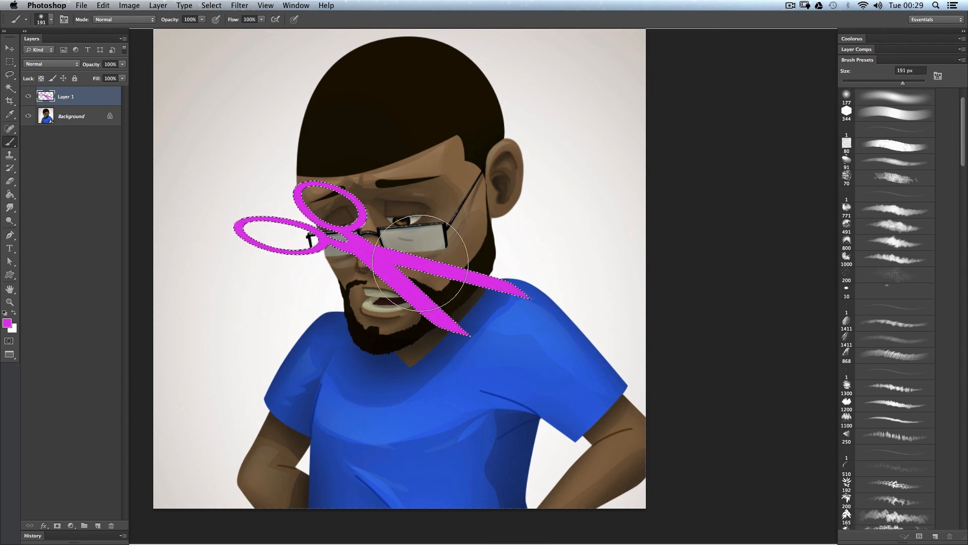
Partly erase the scissors' blades with a soft eraser of about 205 px, and clear the selection.
key(e)
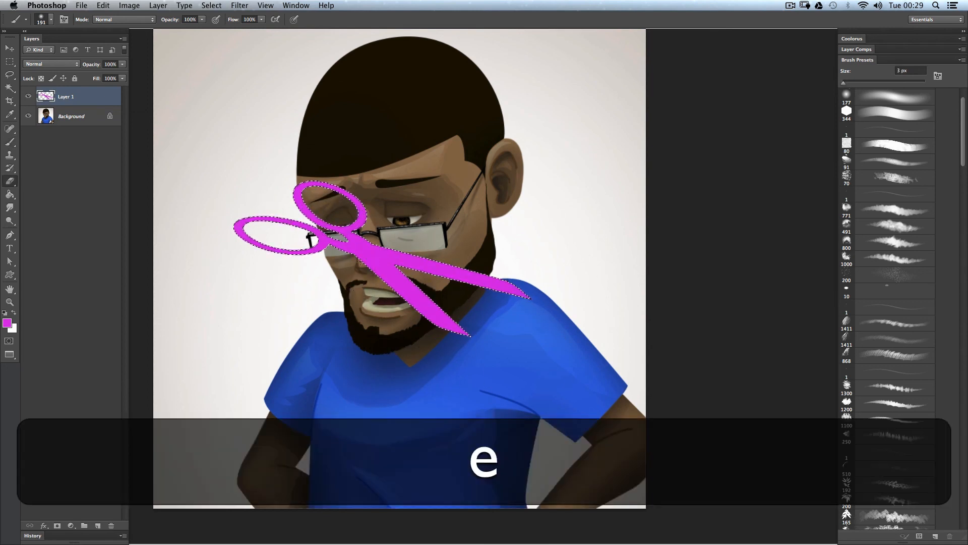
mouse_move(409, 301)
mouse_down()
mouse_move(502, 320)
mouse_move(510, 356)
mouse_up()
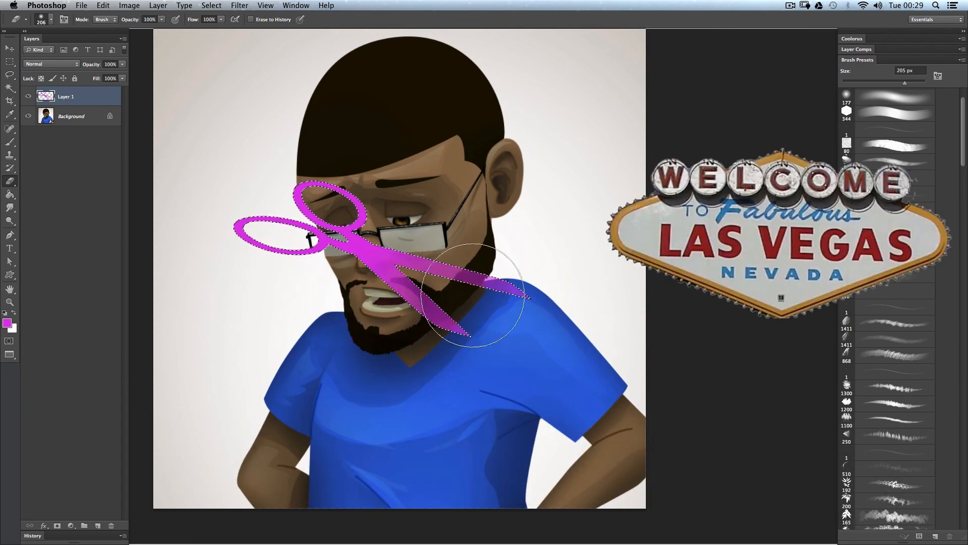
drag(476, 296, 229, 393)
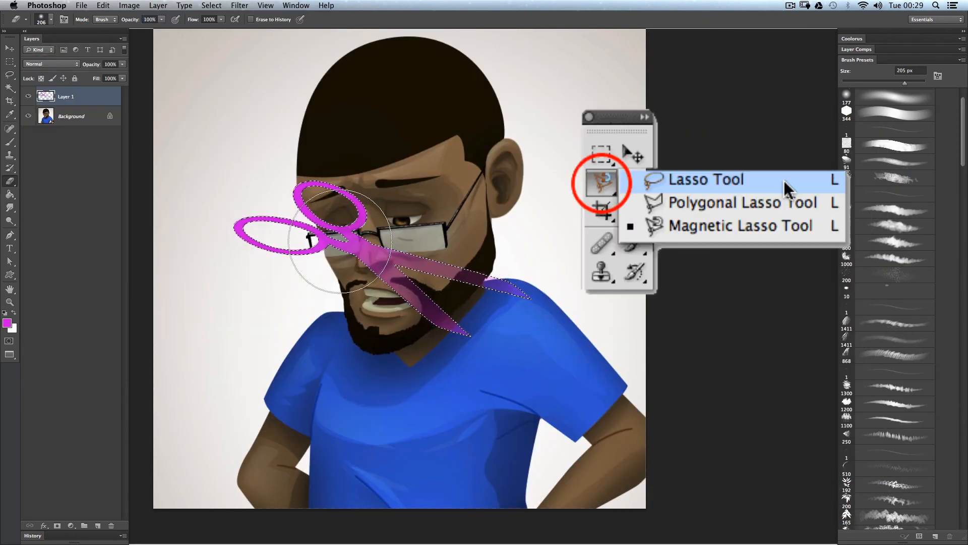
key(b)
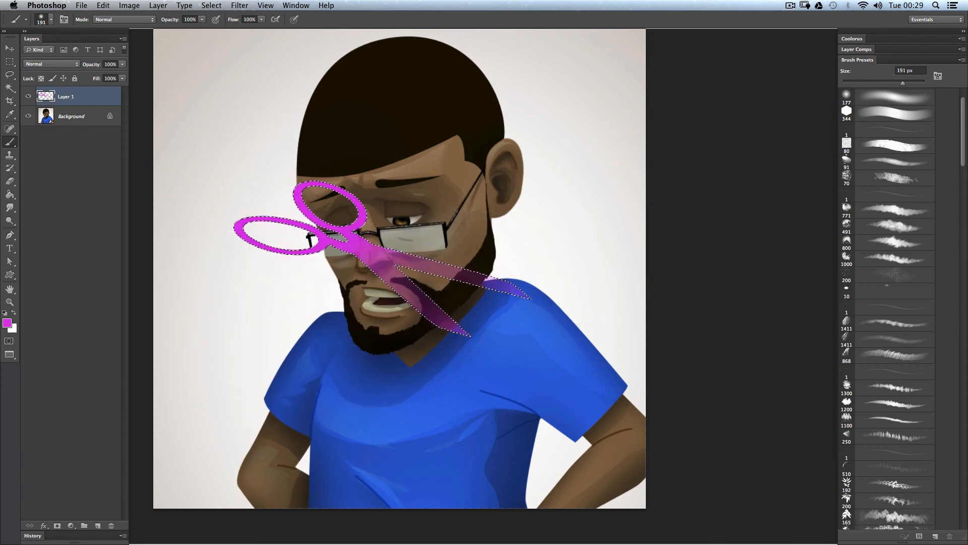
key(super+d)
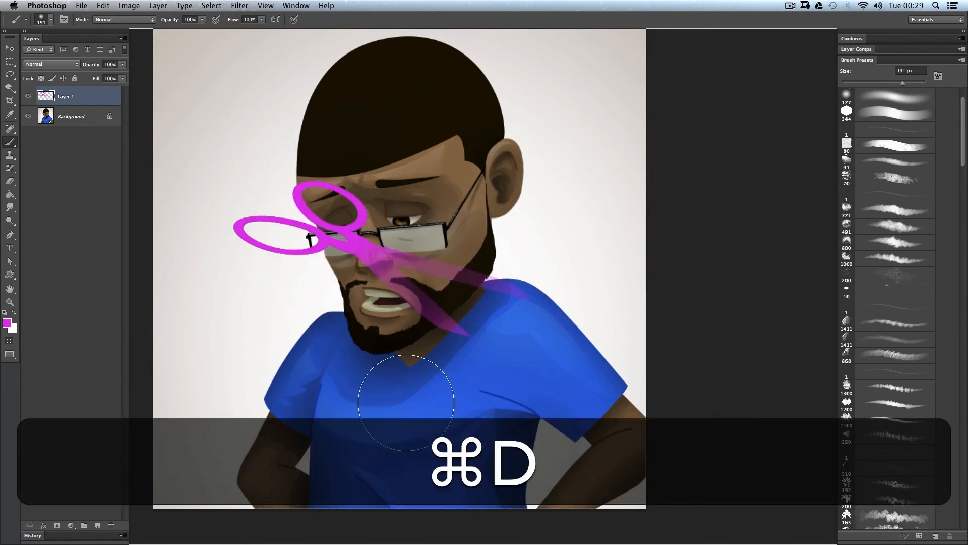
Delete the layer holding the magenta scissors.
key(z)
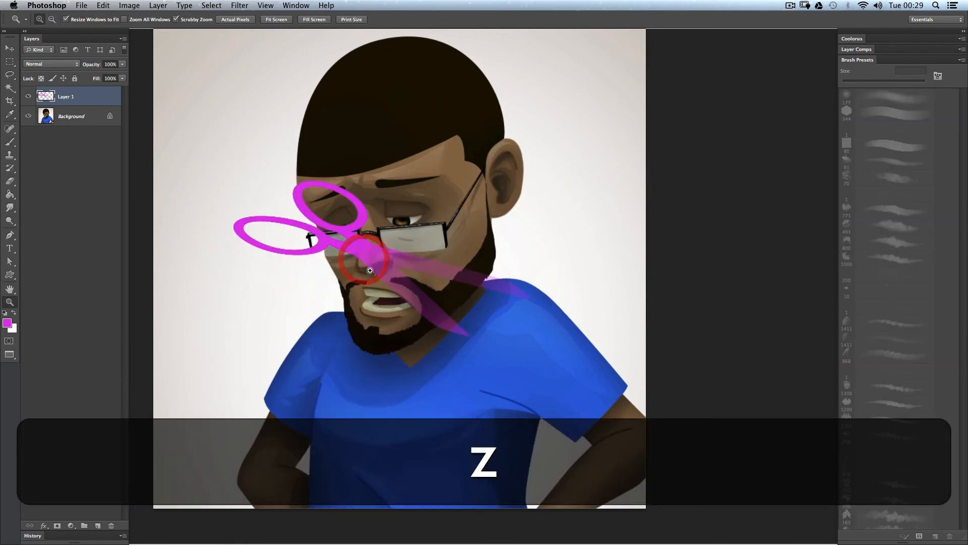
click(360, 267)
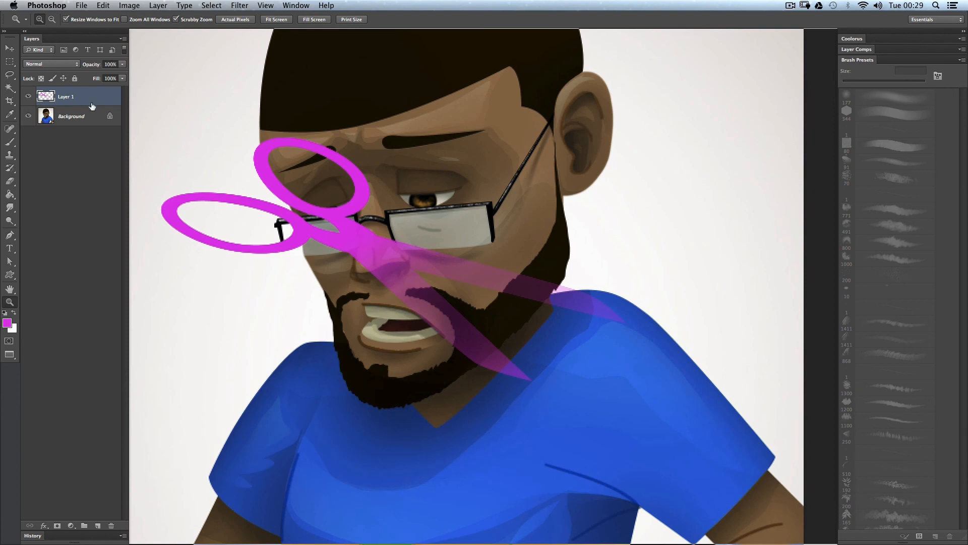
click(81, 116)
click(93, 98)
key(BackSpace)
key(z)
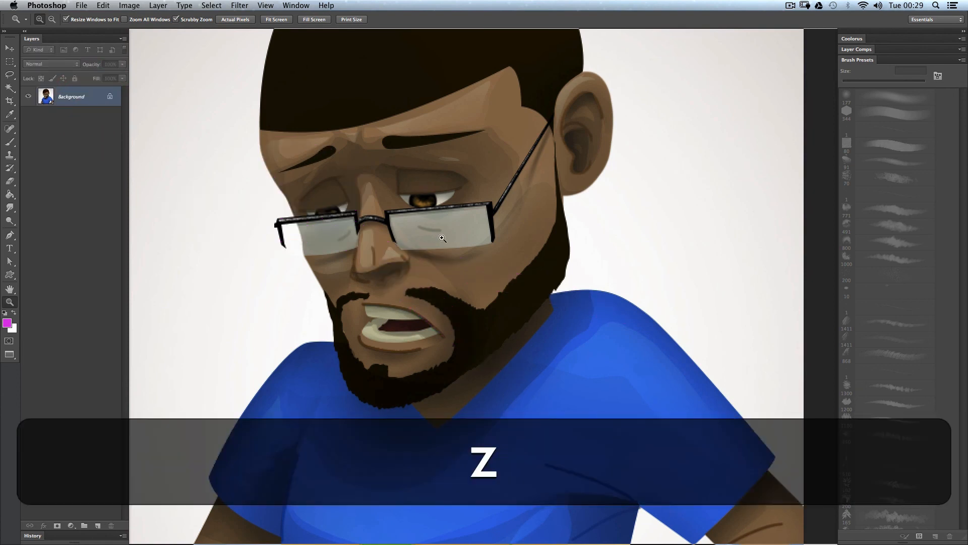
drag(440, 237, 414, 275)
key(space)
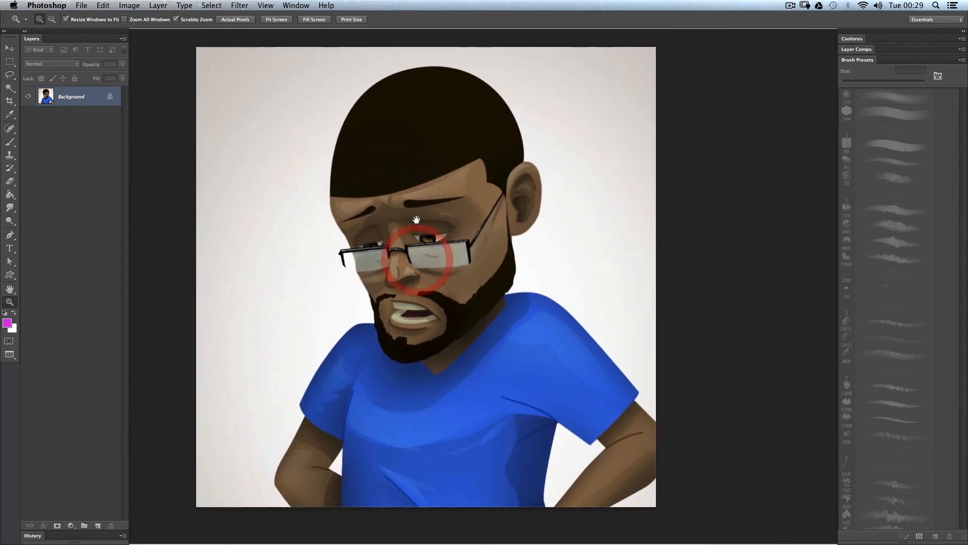